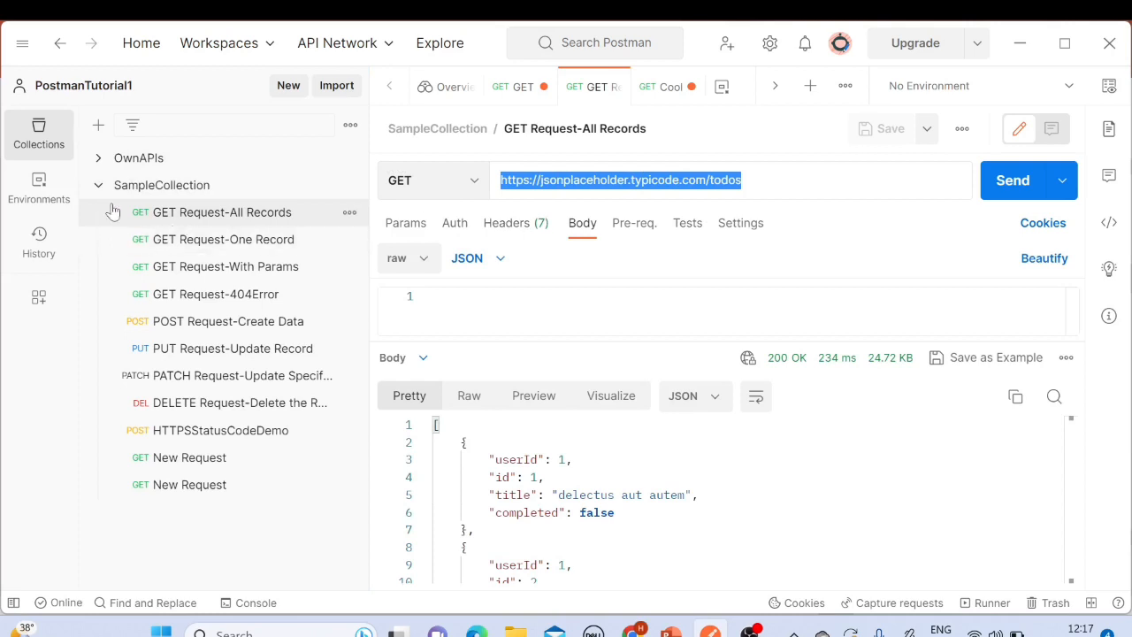
Step: Collapse SampleCollection and create a new collection named VariableDemo
click(99, 185)
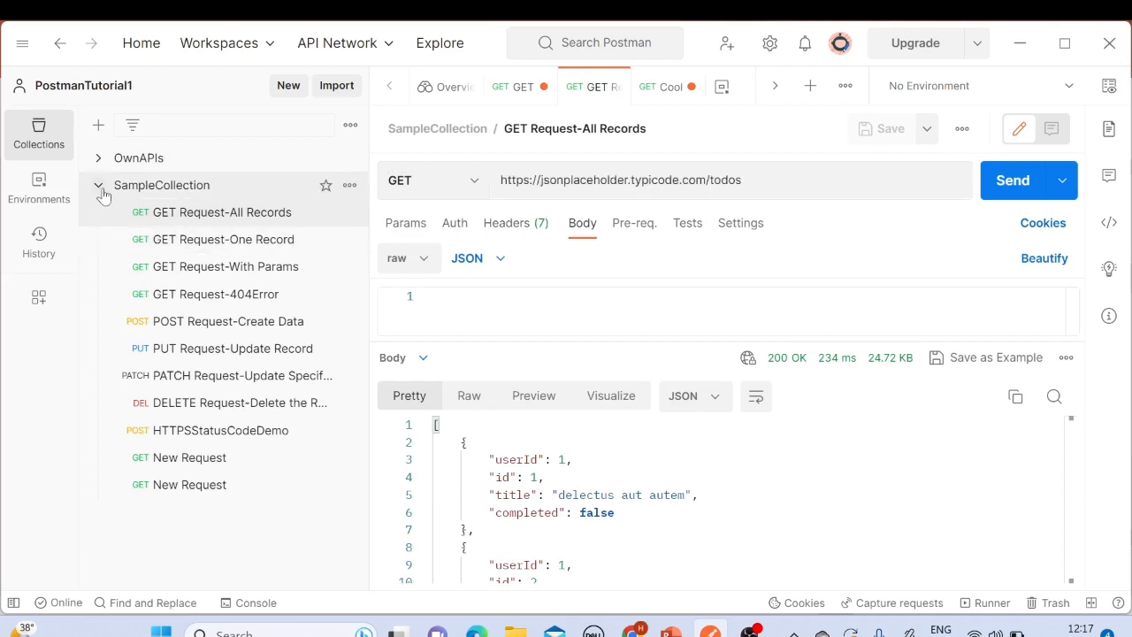
click(98, 129)
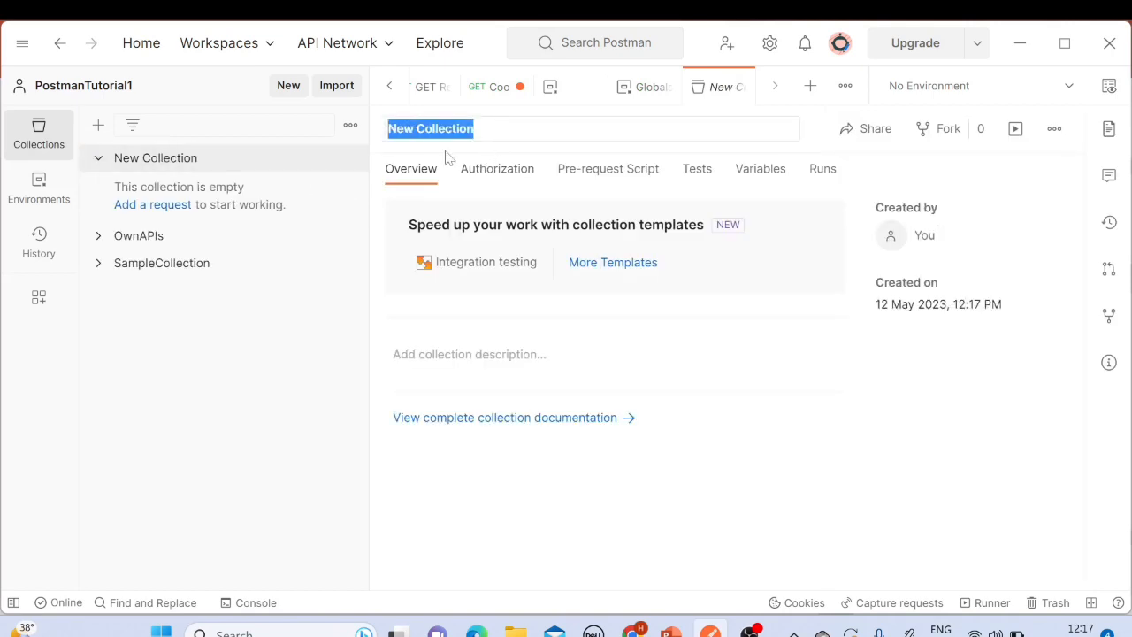
text(Varible)
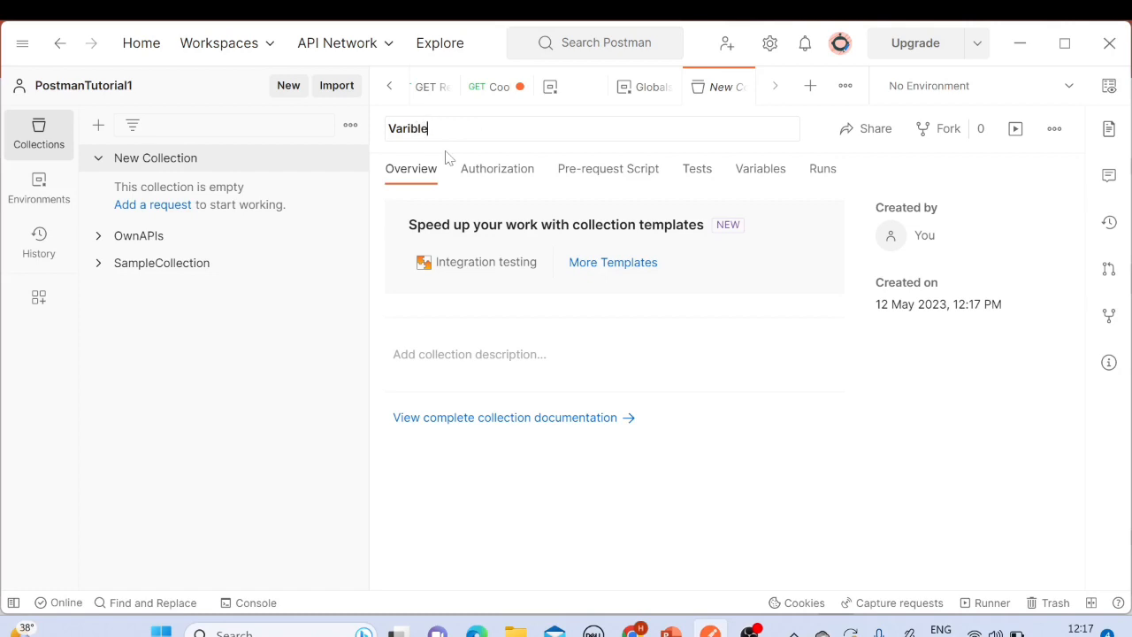
text(Demo)
text(a)
key(Return)
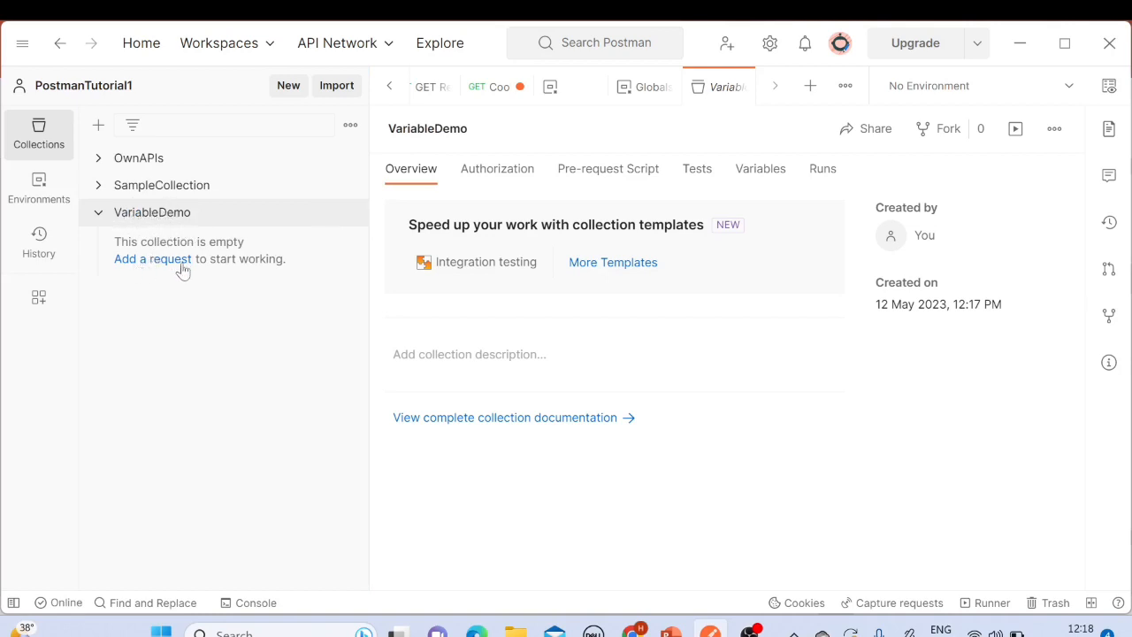
Step: Add a request to the VariableDemo collection and name it Request1
click(147, 262)
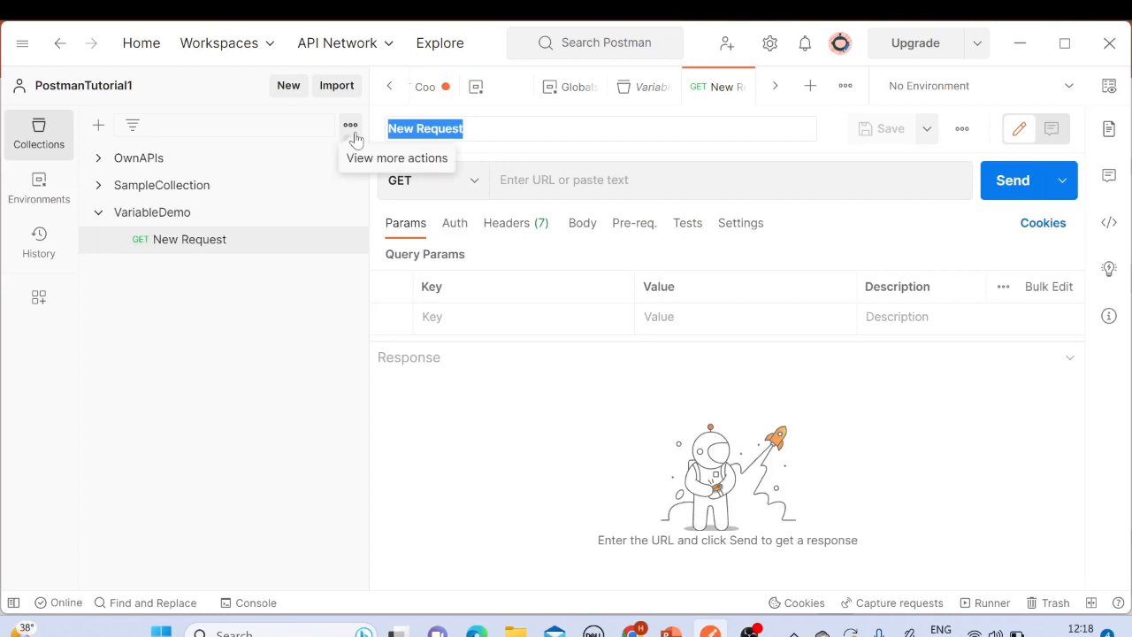
text(Reque)
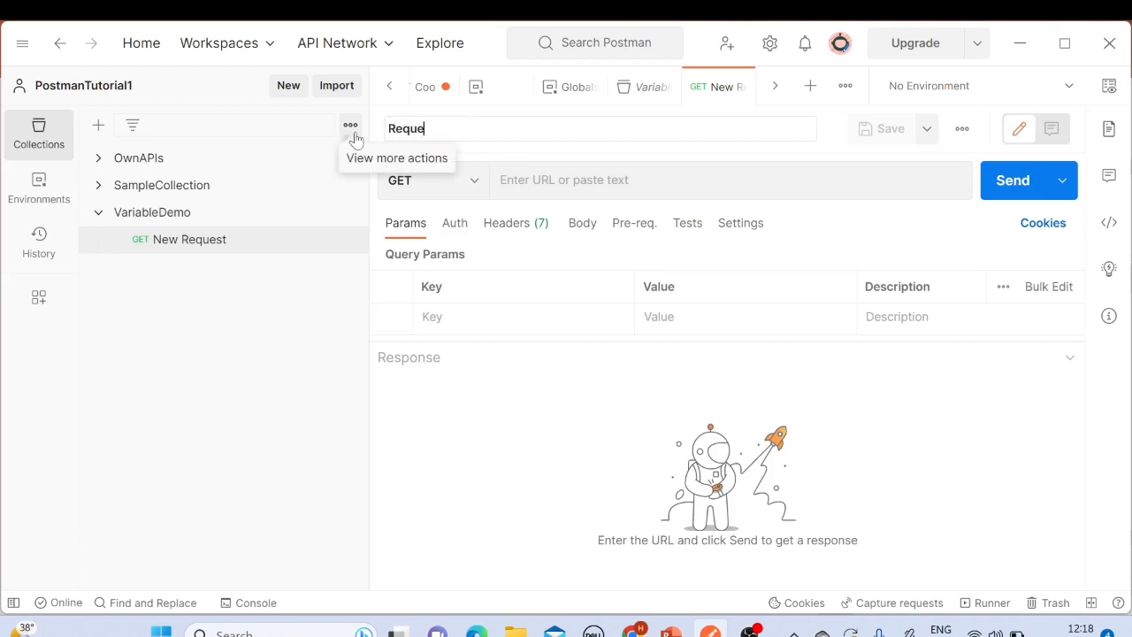
text(st1)
key(Return)
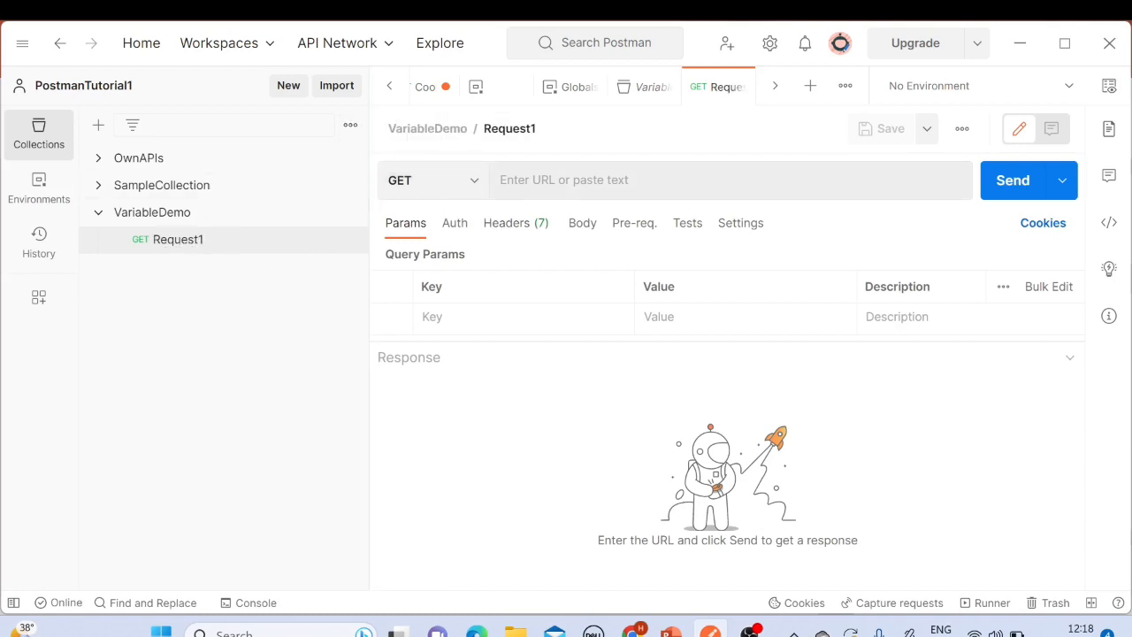
click(541, 181)
text(https://jsonplaceholder.typicode.com/todos)
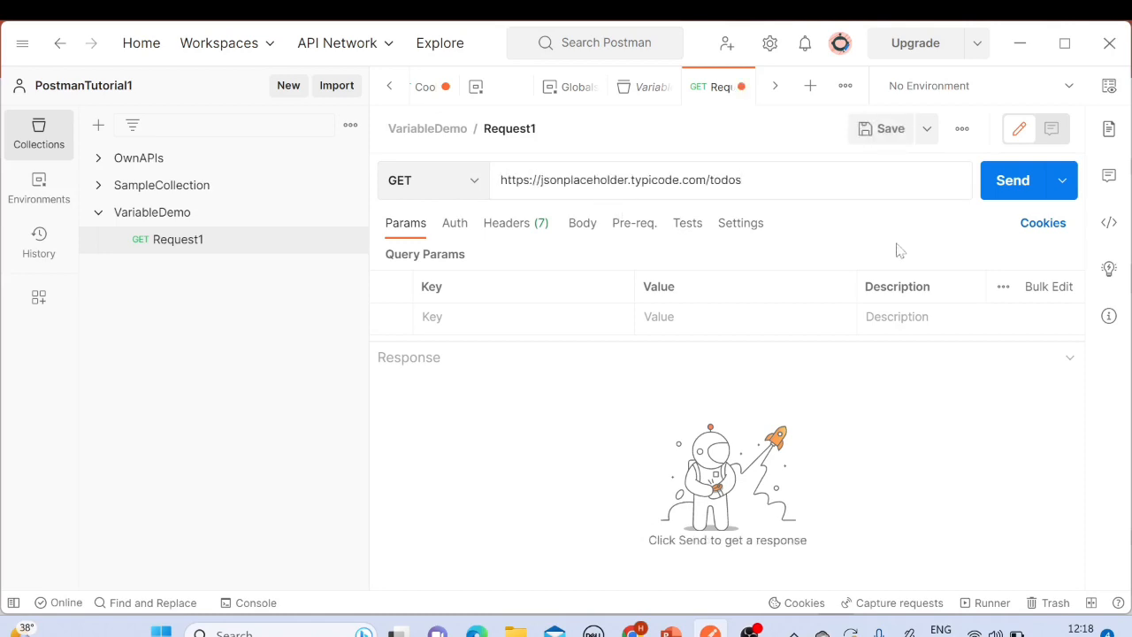
click(889, 133)
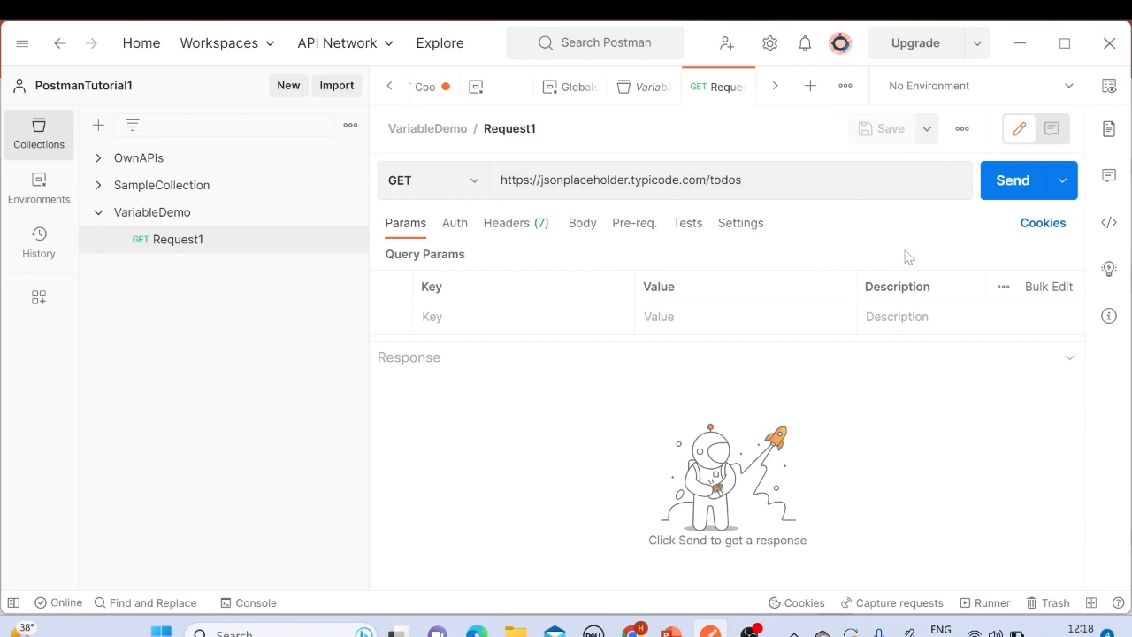
Step: Send Request1 and review the returned JSON response body
click(1006, 182)
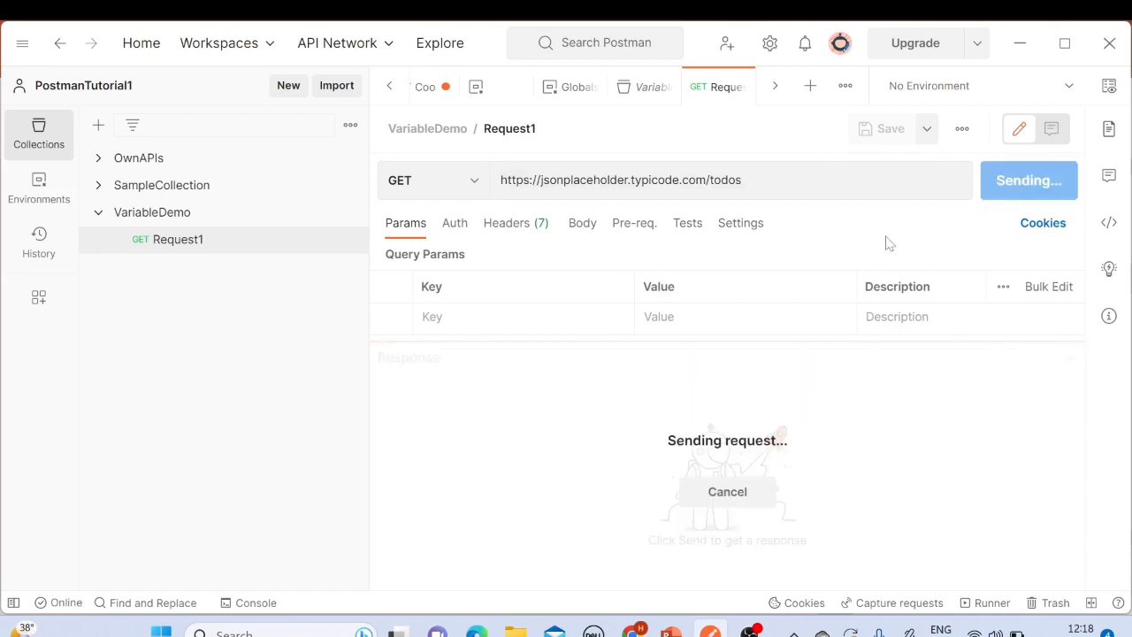
click(573, 459)
drag(434, 424, 467, 547)
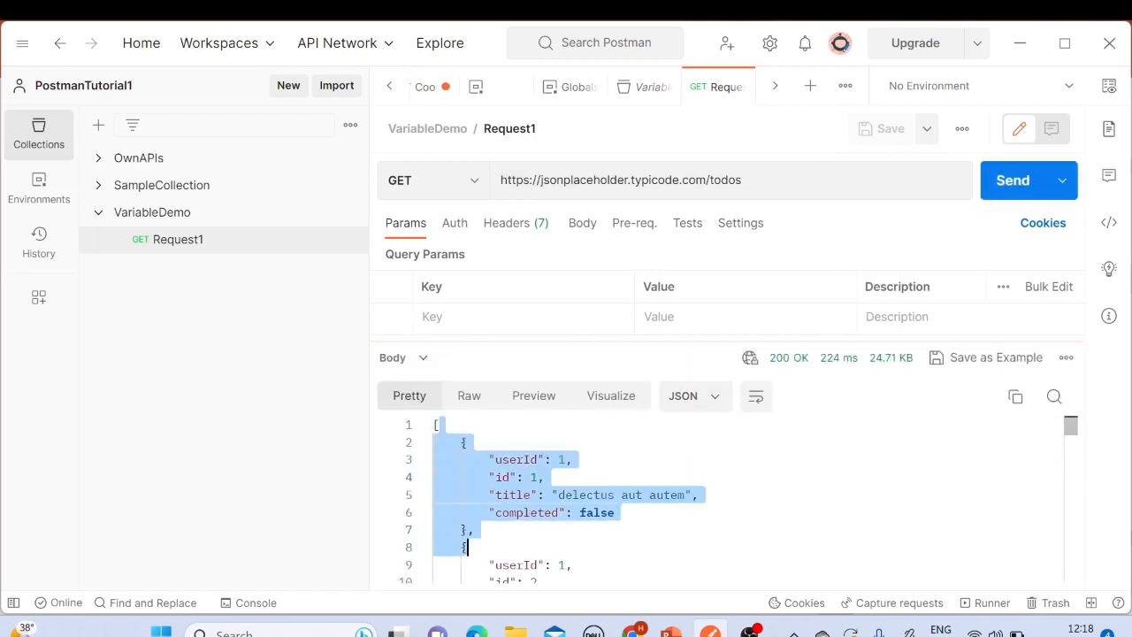
scroll(467, 531, down, 5)
drag(489, 451, 475, 522)
scroll(475, 522, up, 5)
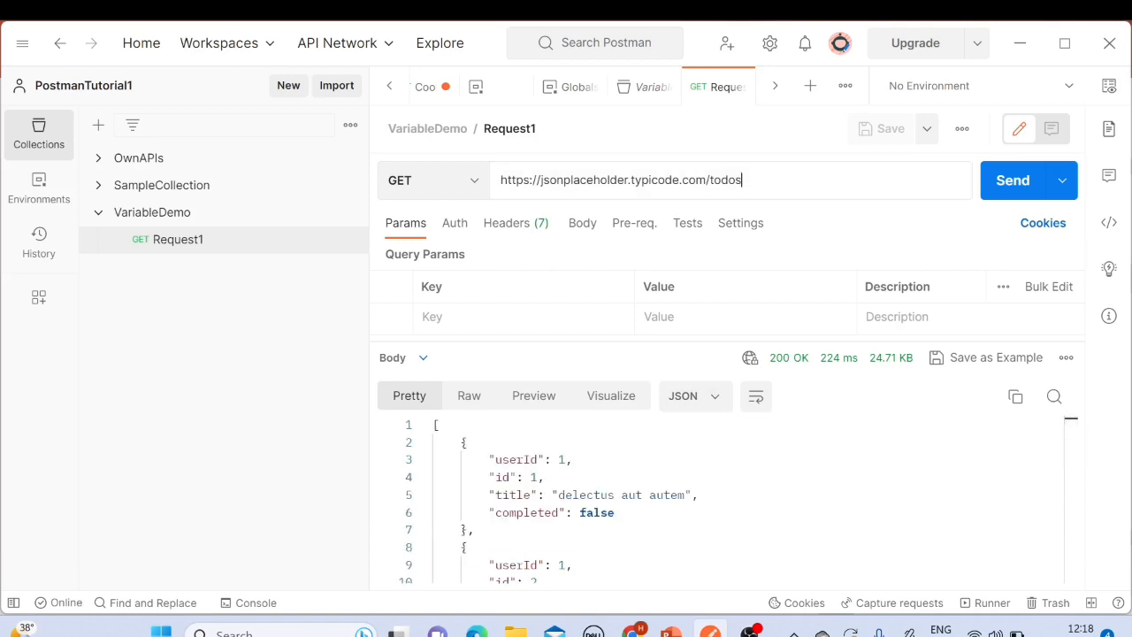
Step: Switch to the PowerPoint slide to review the types of variables, then return to Postman
drag(747, 180, 473, 182)
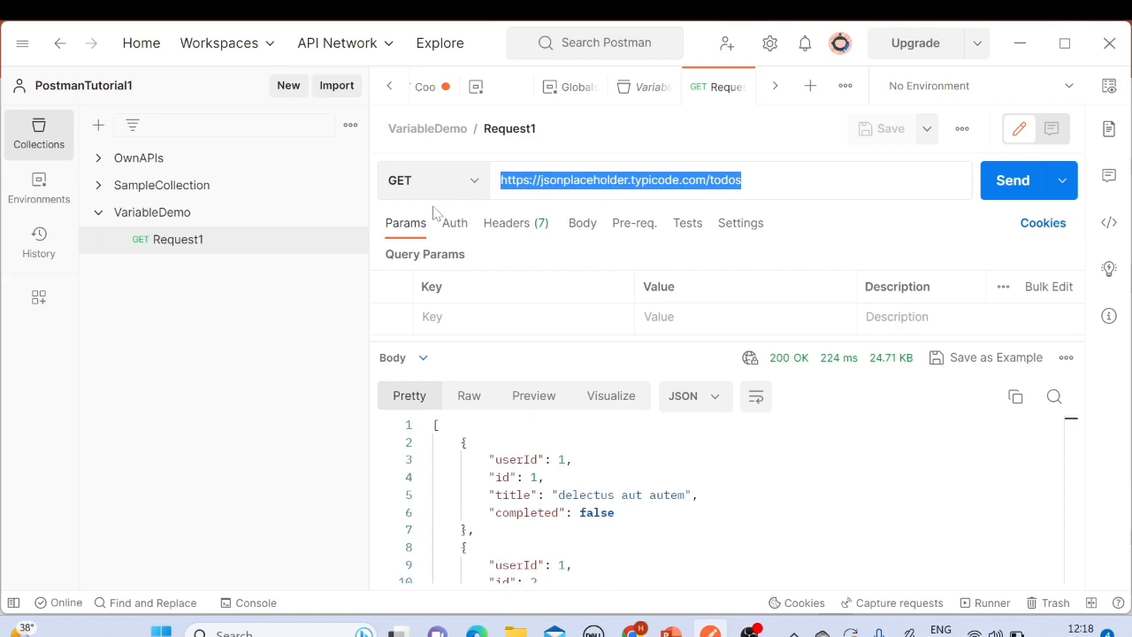
key(alt+Tab)
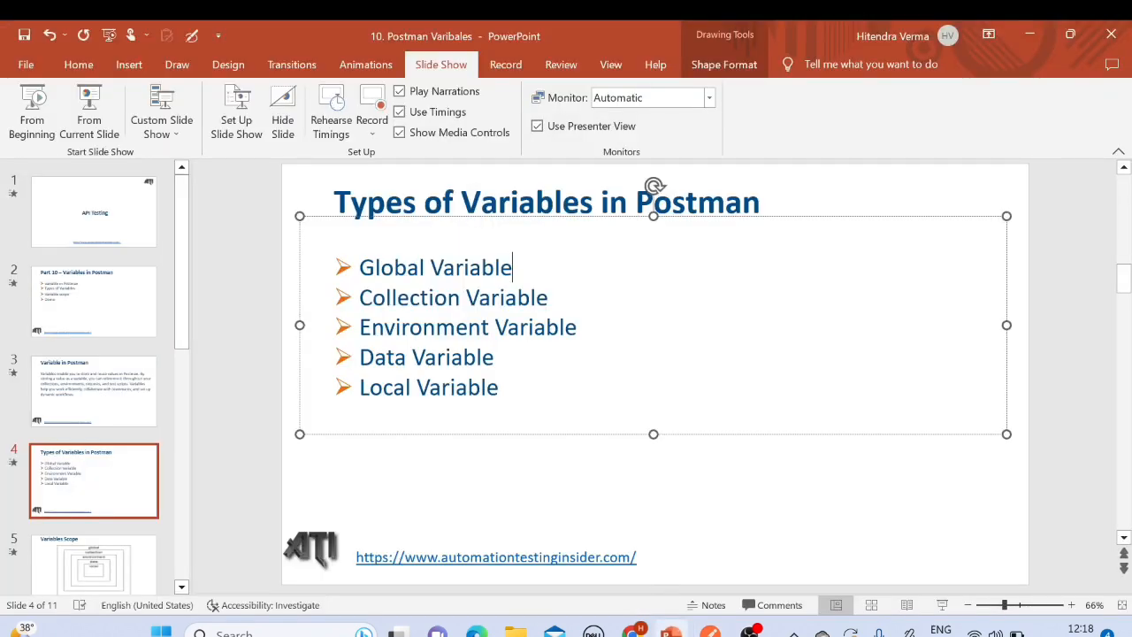
drag(365, 267, 513, 267)
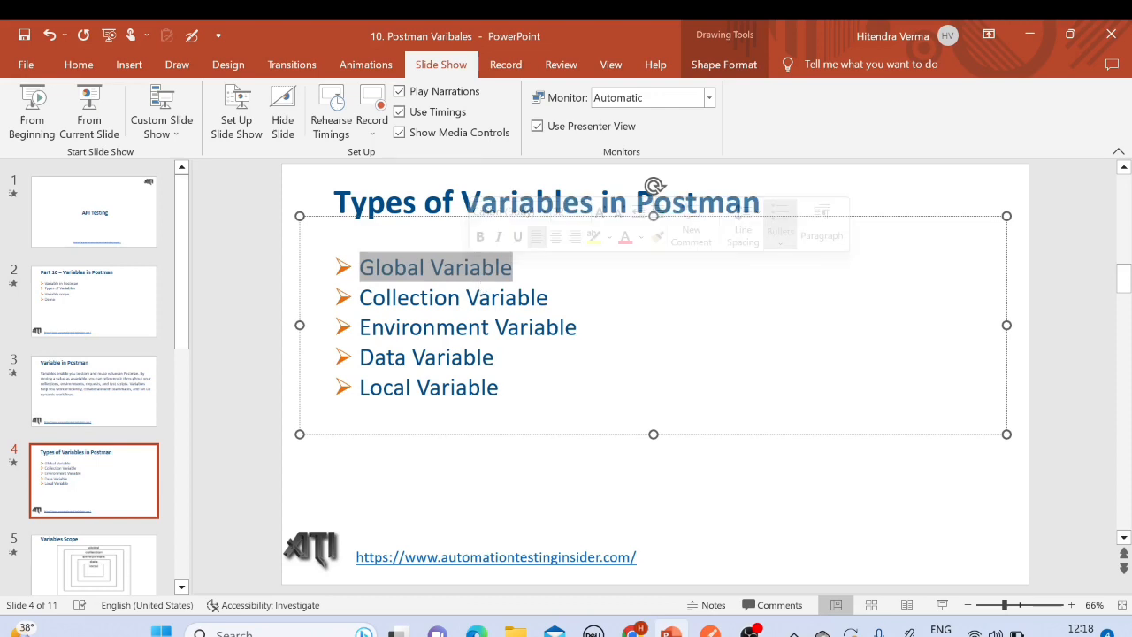
key(alt+Tab)
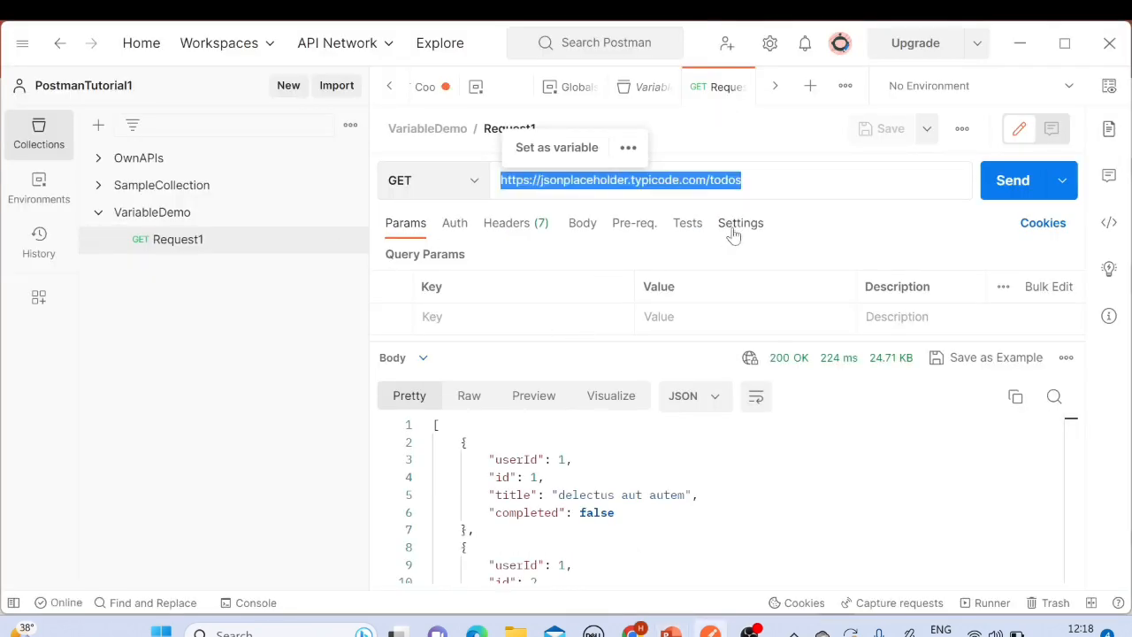
click(743, 181)
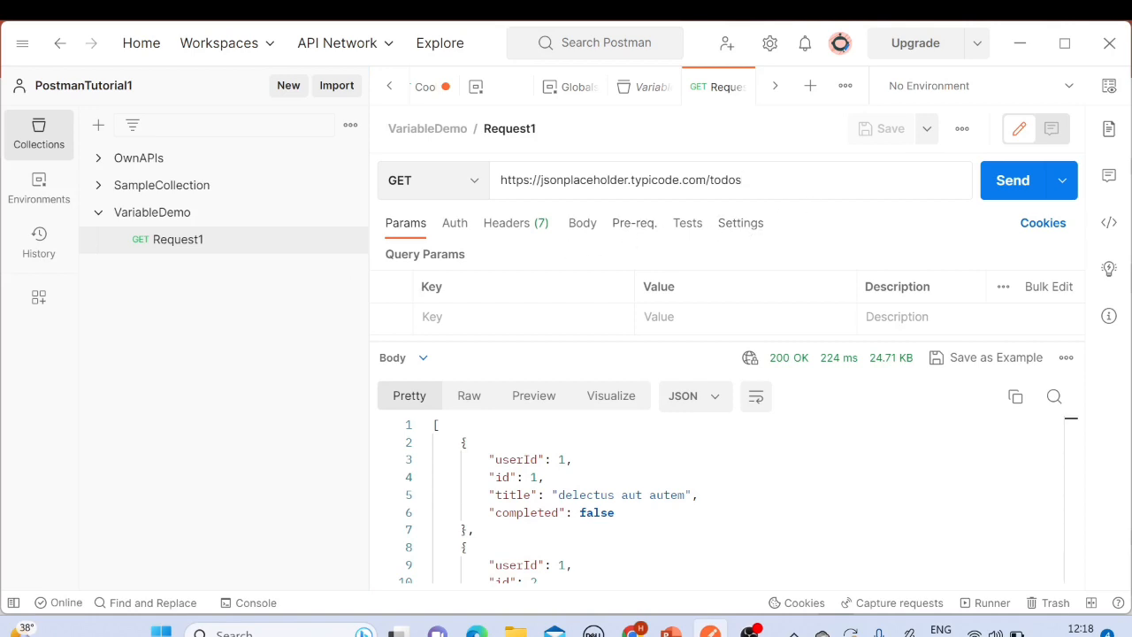
Step: Open the environment quick look and examine its Environment and Globals sections
click(1107, 88)
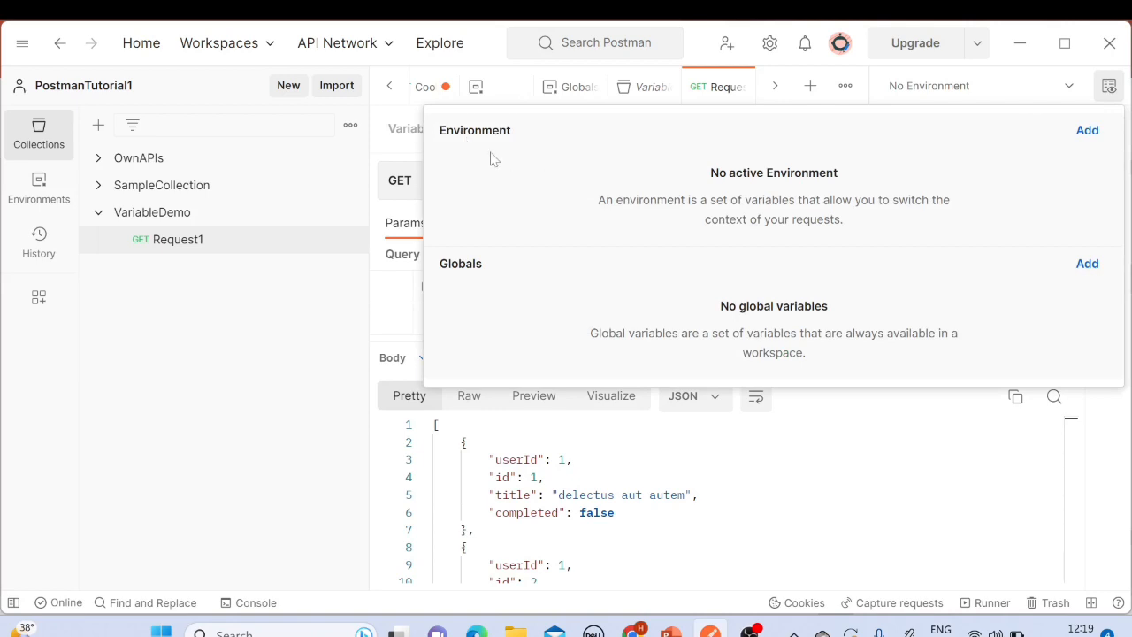
double_click(467, 133)
double_click(460, 264)
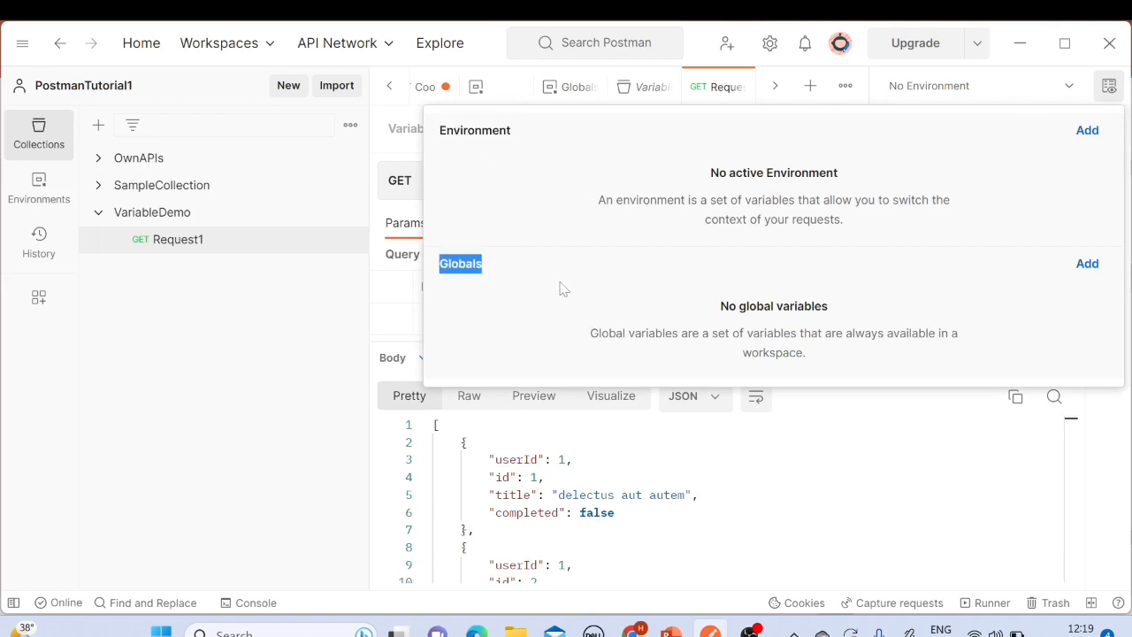
click(567, 302)
double_click(464, 264)
drag(715, 308, 885, 333)
click(850, 285)
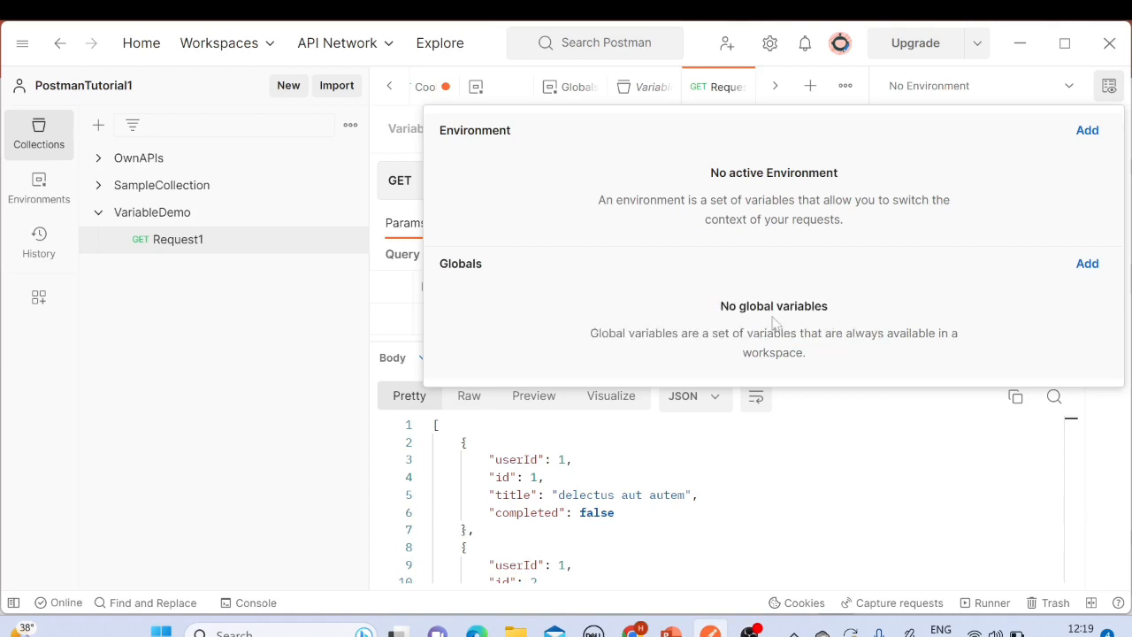
drag(719, 306, 854, 311)
click(843, 315)
Step: Open the Globals editor and add a global variable named var_global
click(1087, 264)
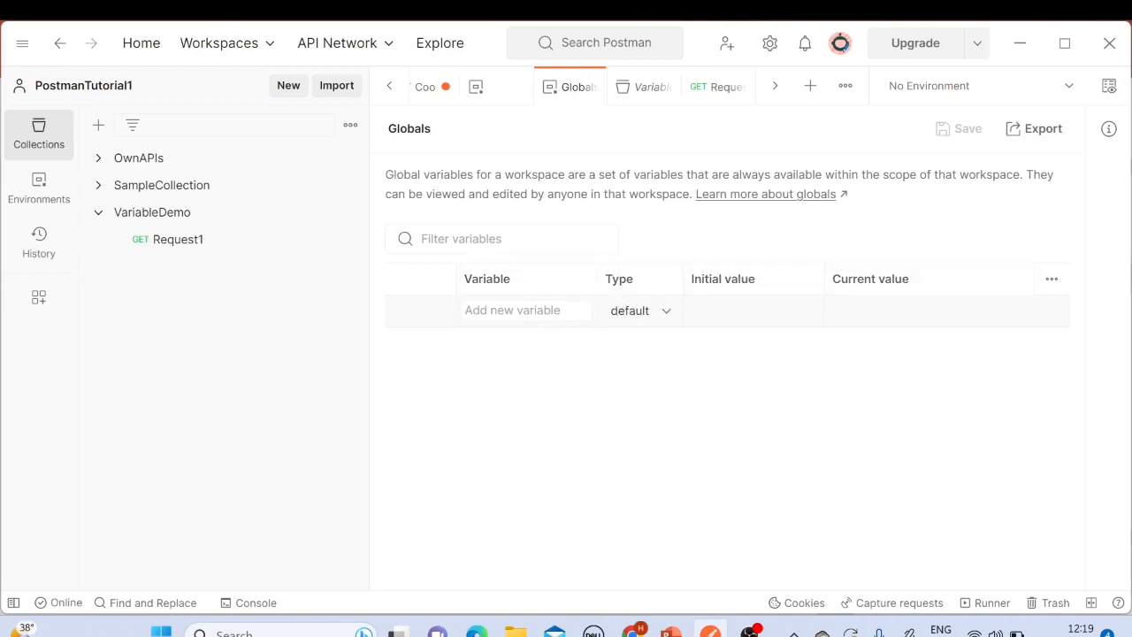
text(var)
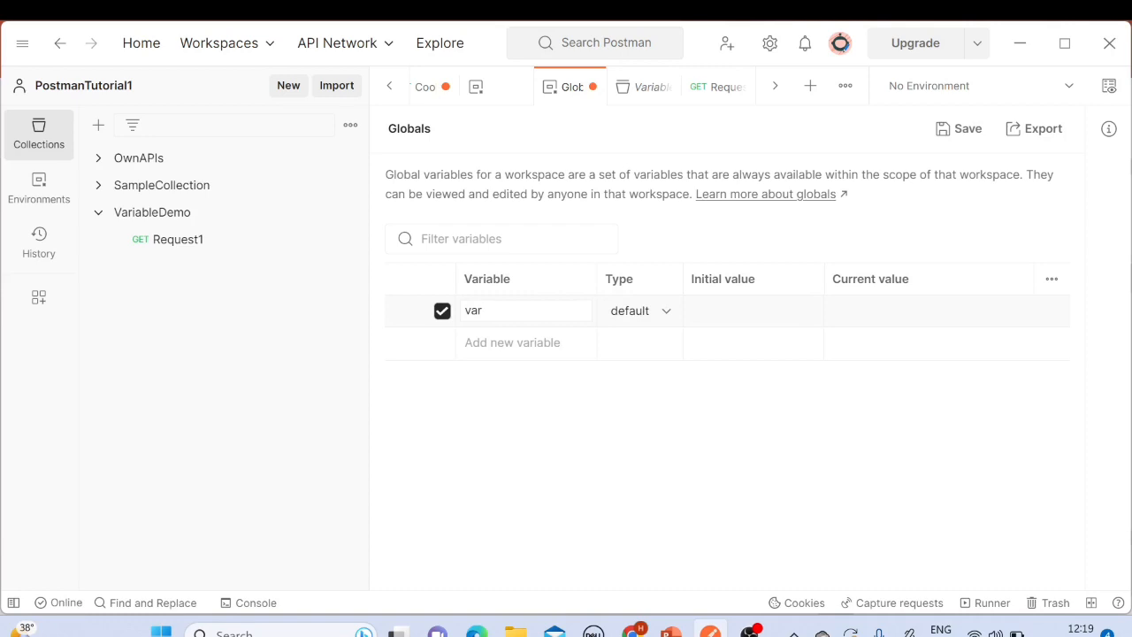
text(_global)
click(835, 311)
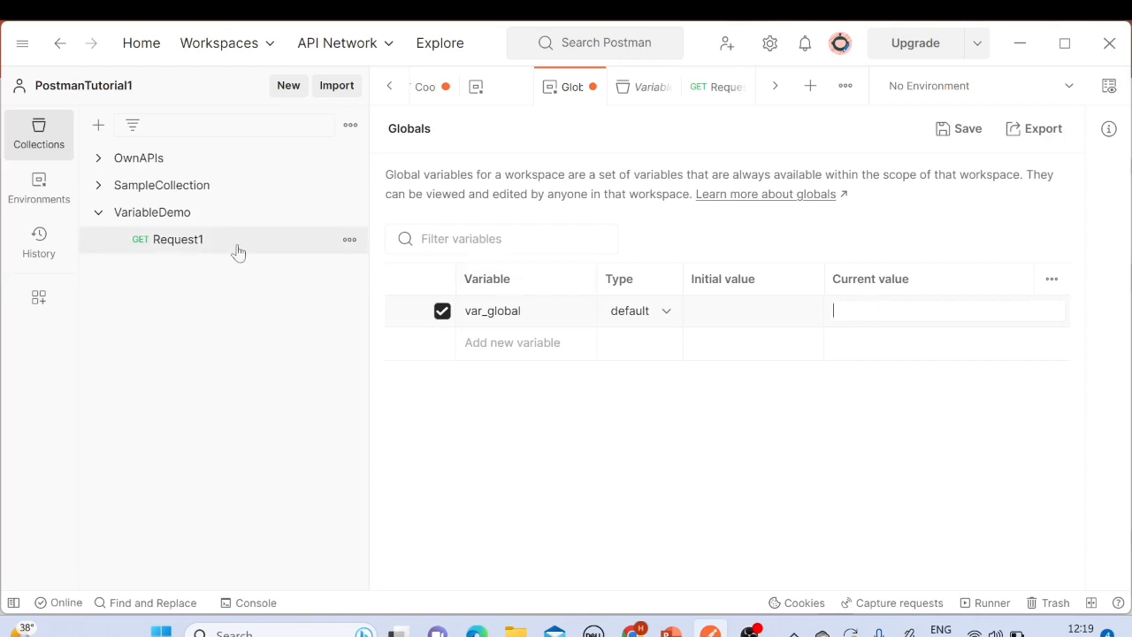
click(188, 242)
click(600, 179)
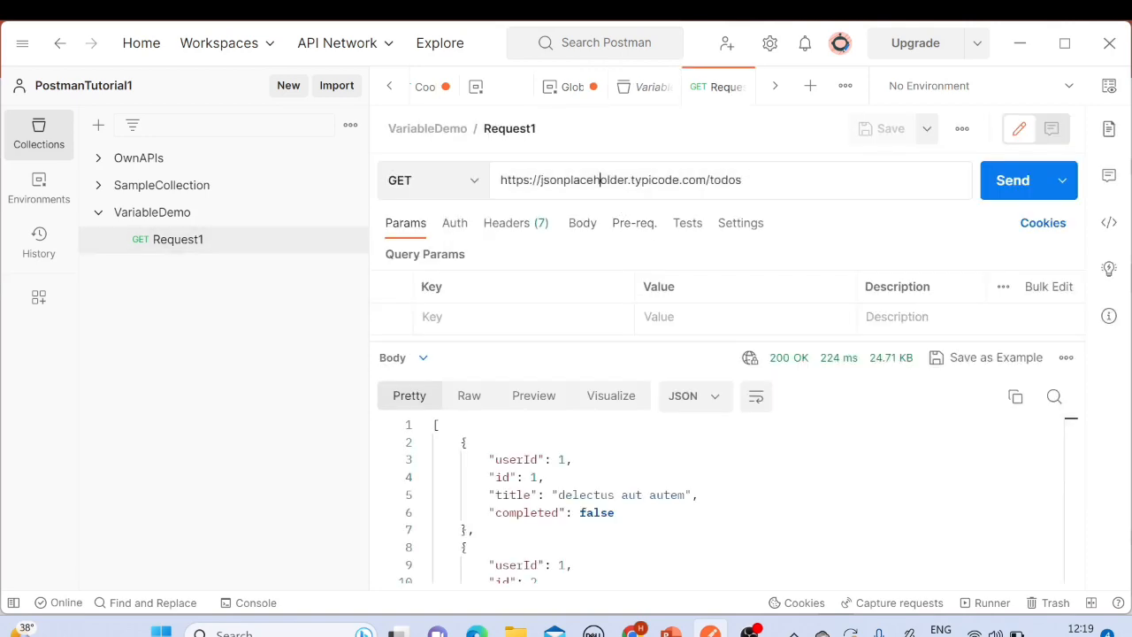
drag(627, 179, 500, 179)
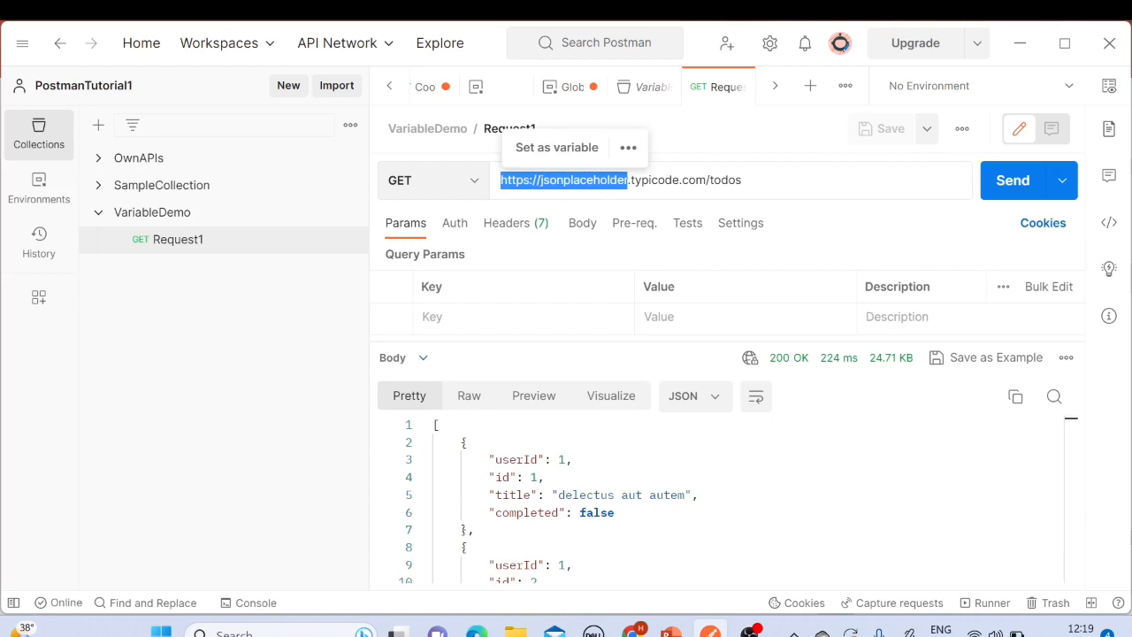
click(627, 180)
drag(627, 179, 500, 179)
click(640, 179)
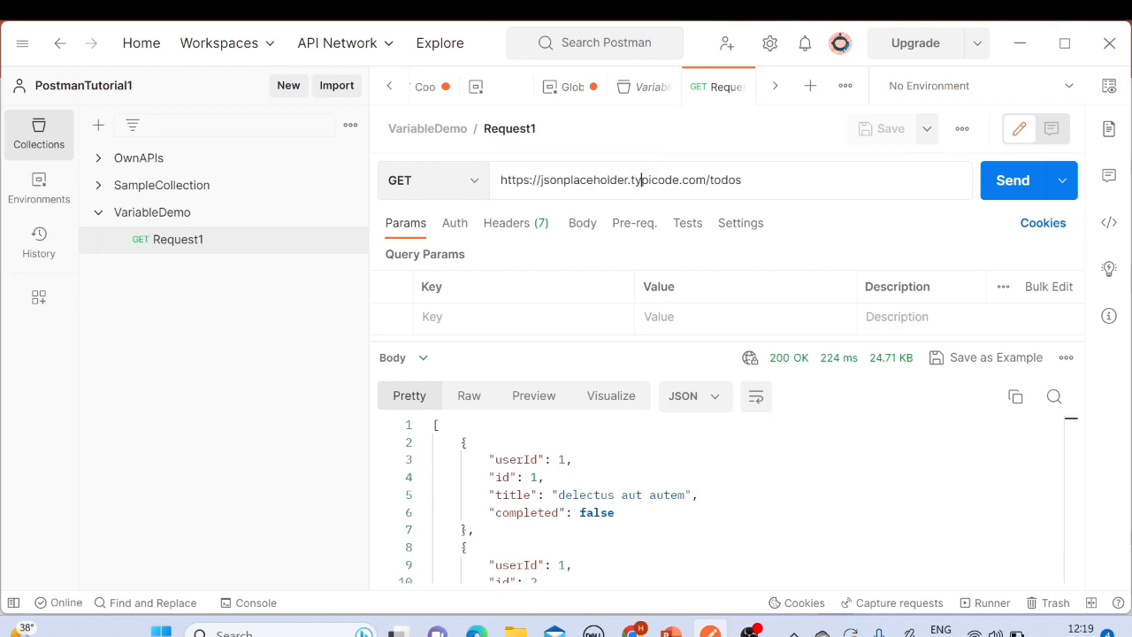
drag(627, 179, 500, 179)
key(ctrl+c)
click(672, 179)
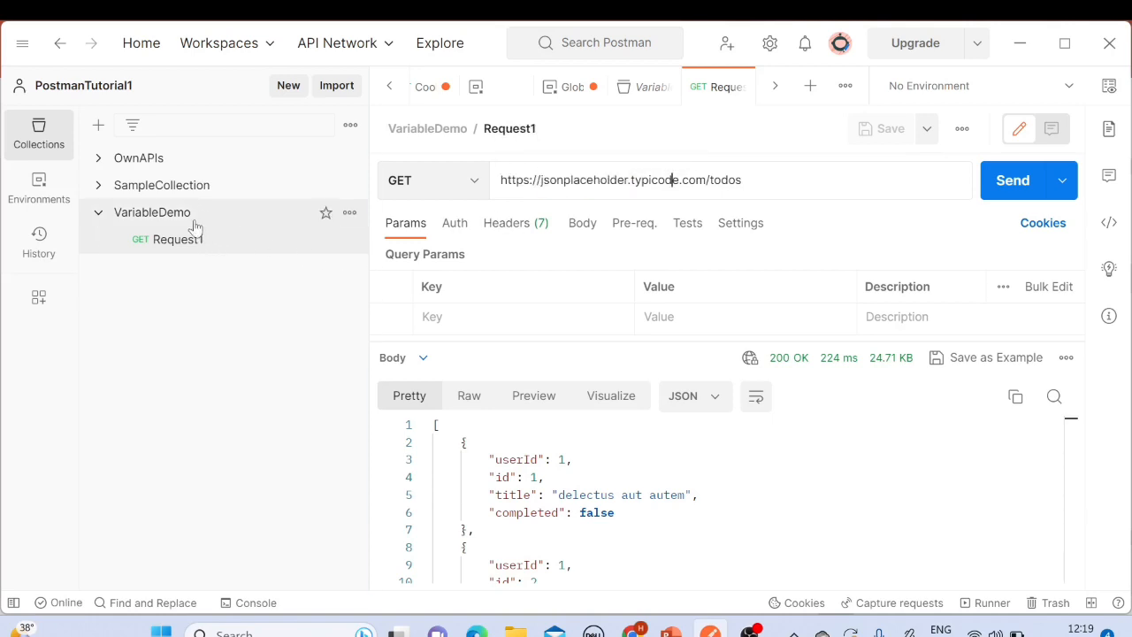
click(1108, 86)
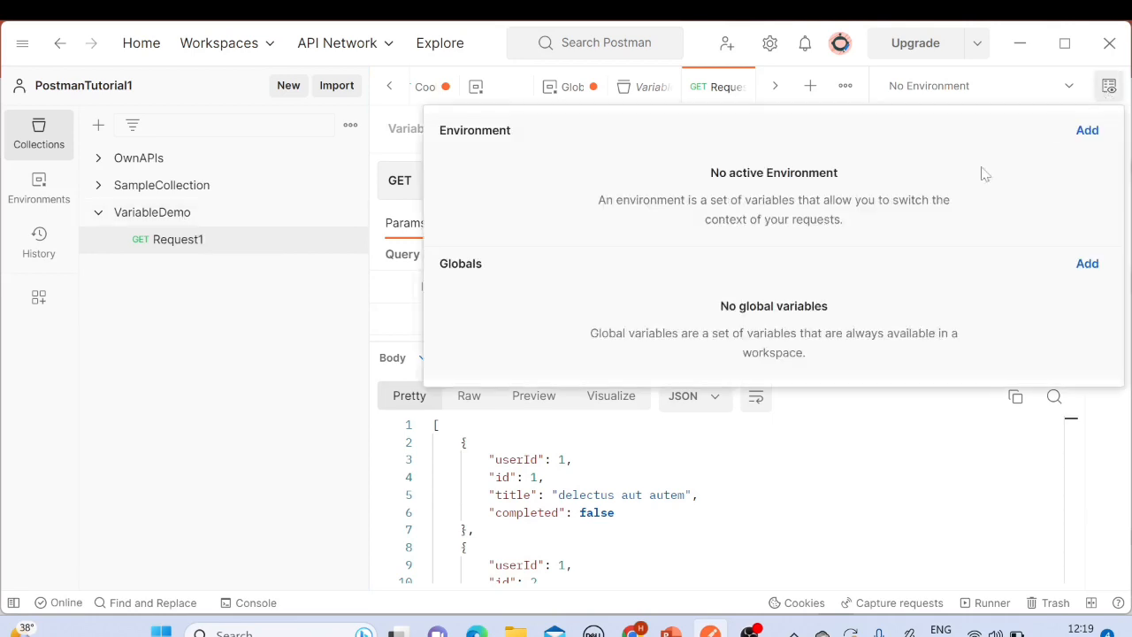
click(262, 291)
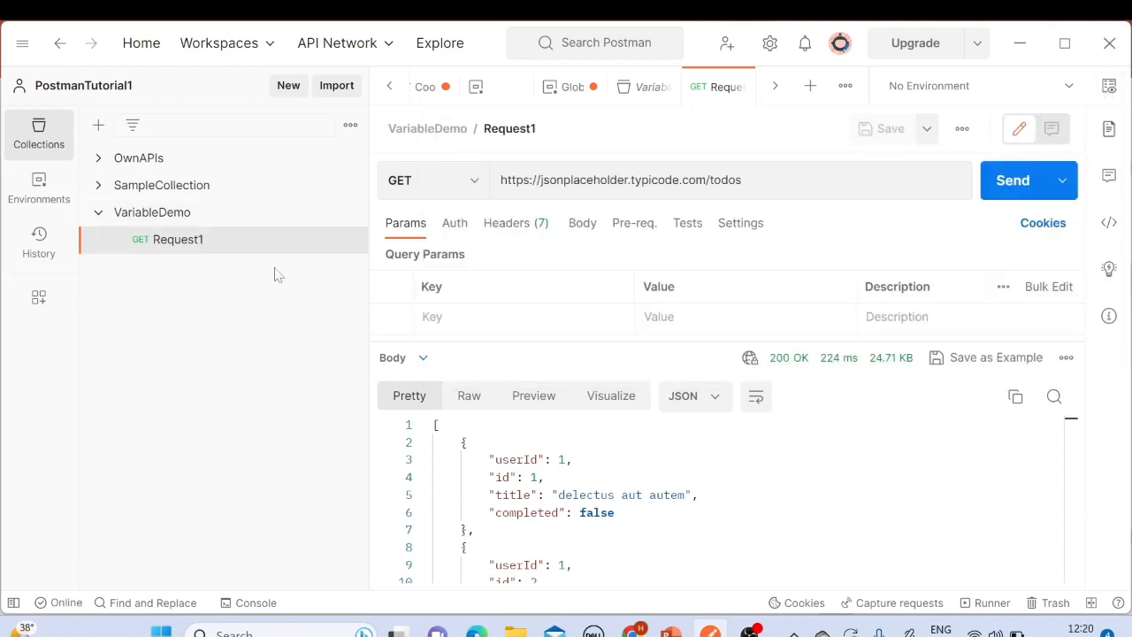
click(1109, 86)
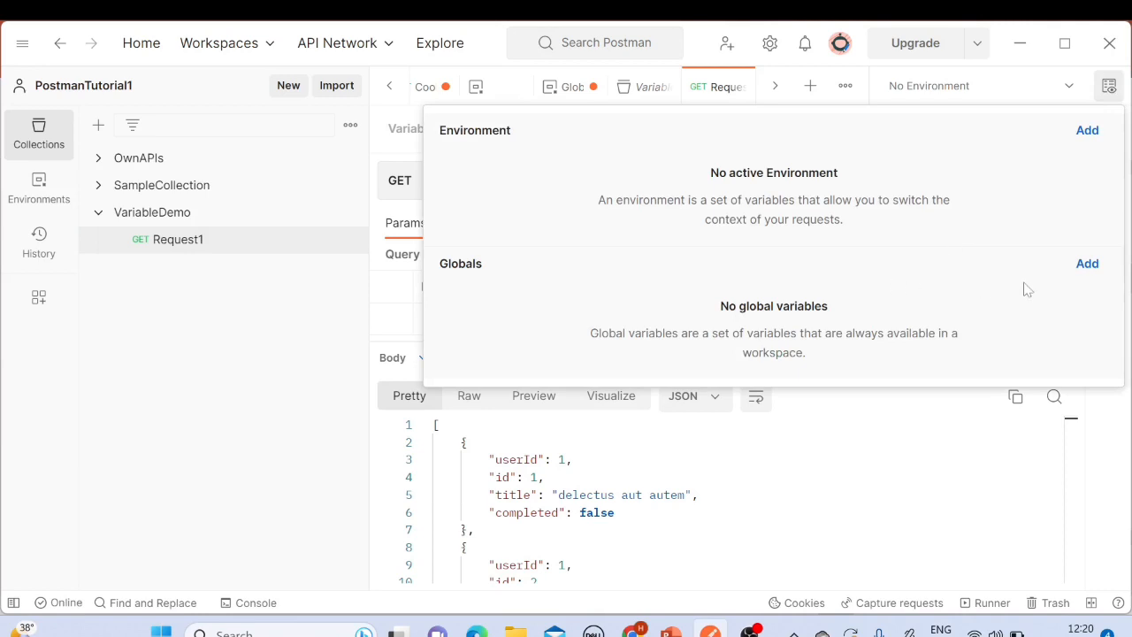
click(1087, 264)
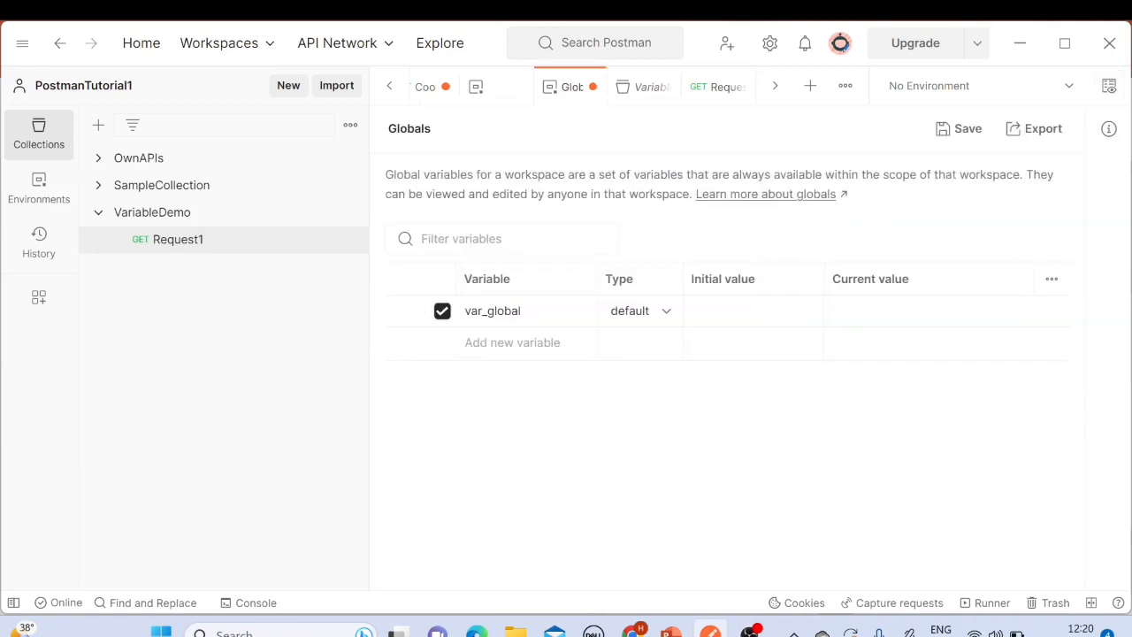
double_click(514, 311)
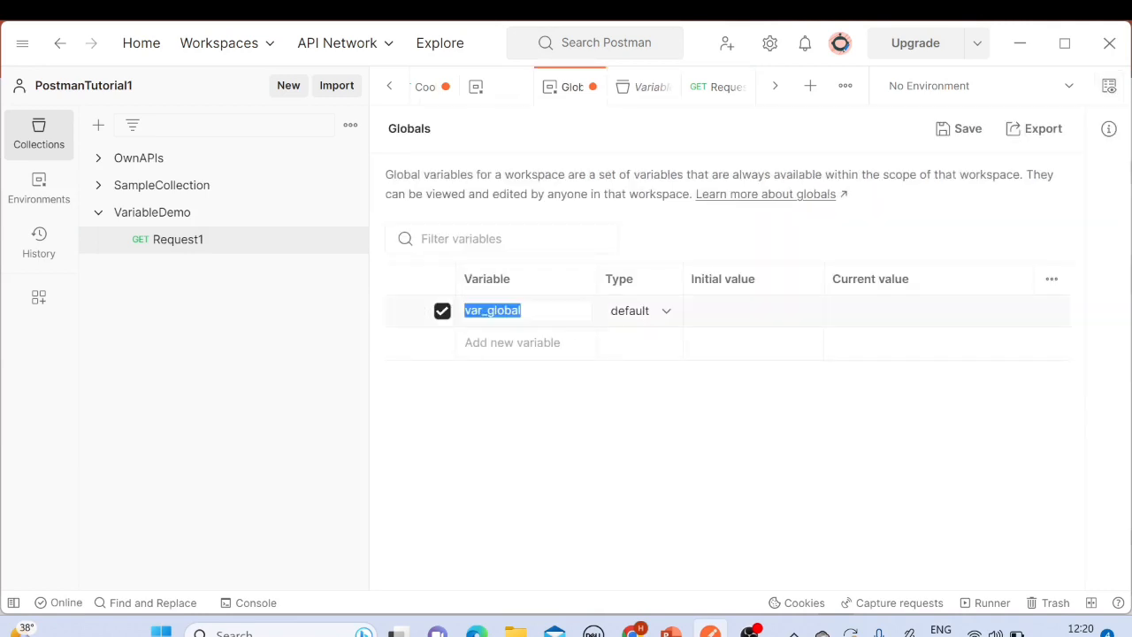
click(535, 312)
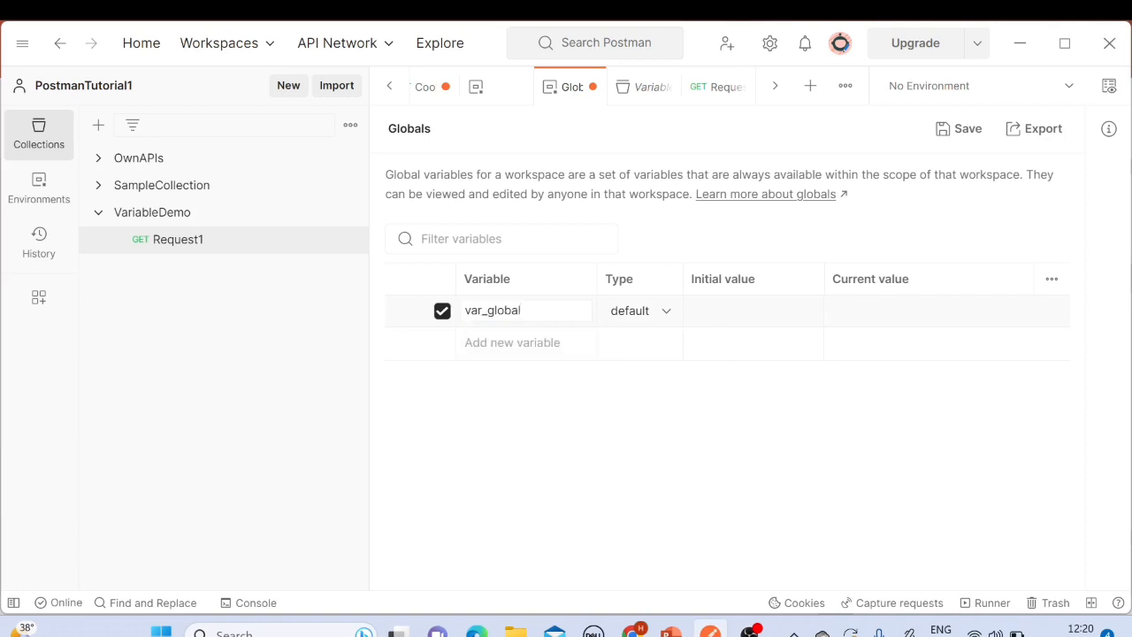
click(876, 310)
key(ctrl+v)
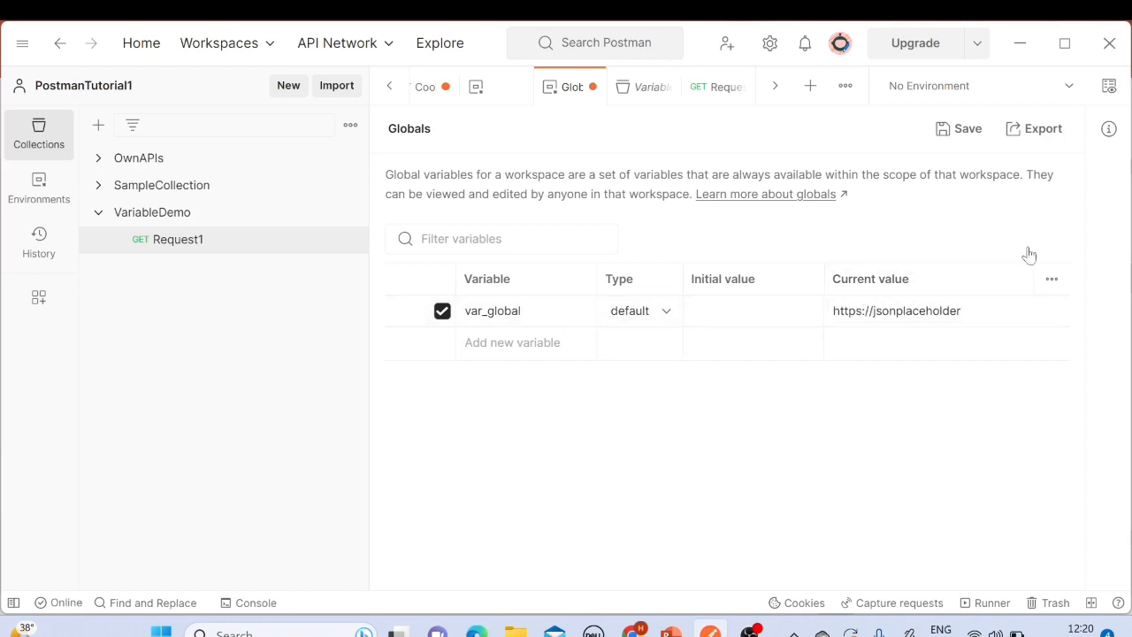
click(964, 131)
click(508, 311)
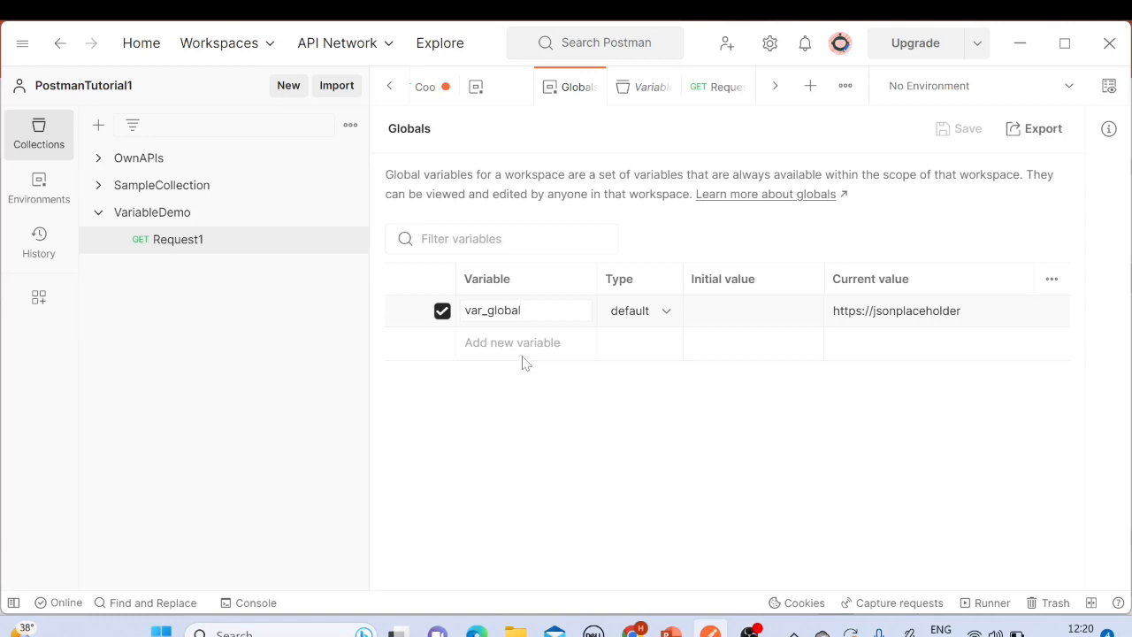
Step: Open Request1 and review the var_global entry in the environment quick look's Globals section
click(131, 212)
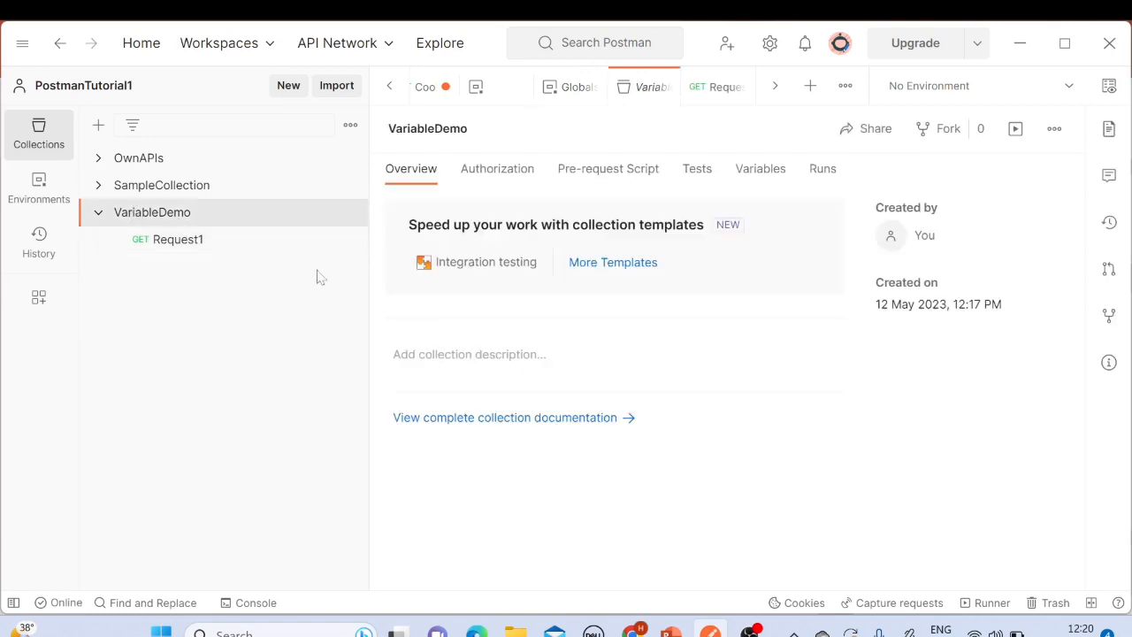
click(194, 245)
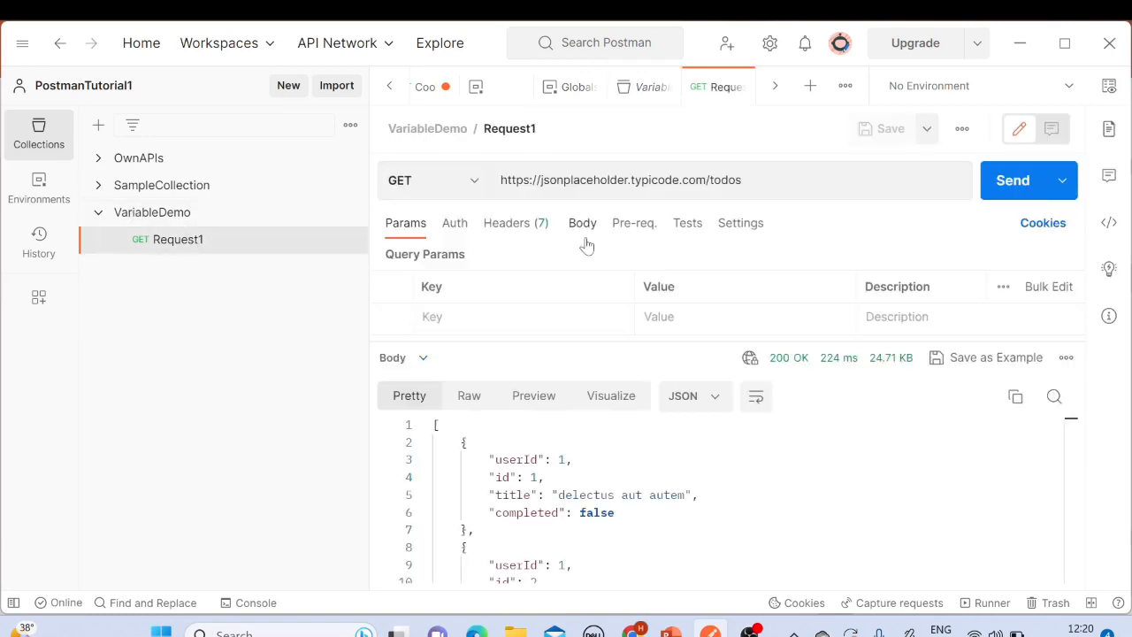
click(1109, 88)
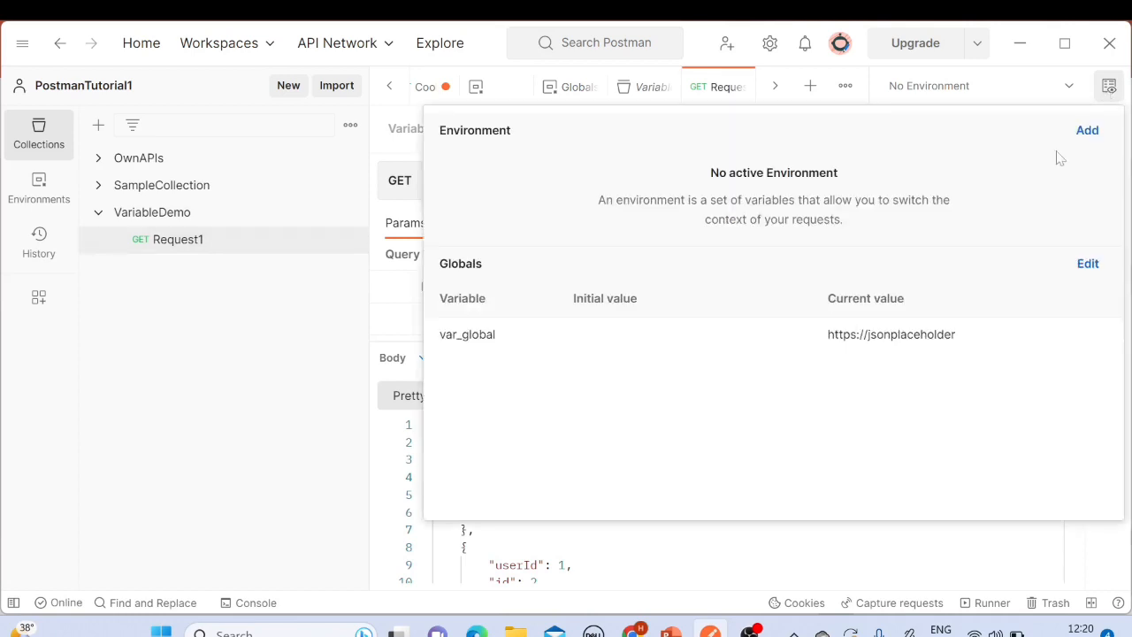
drag(445, 335, 961, 340)
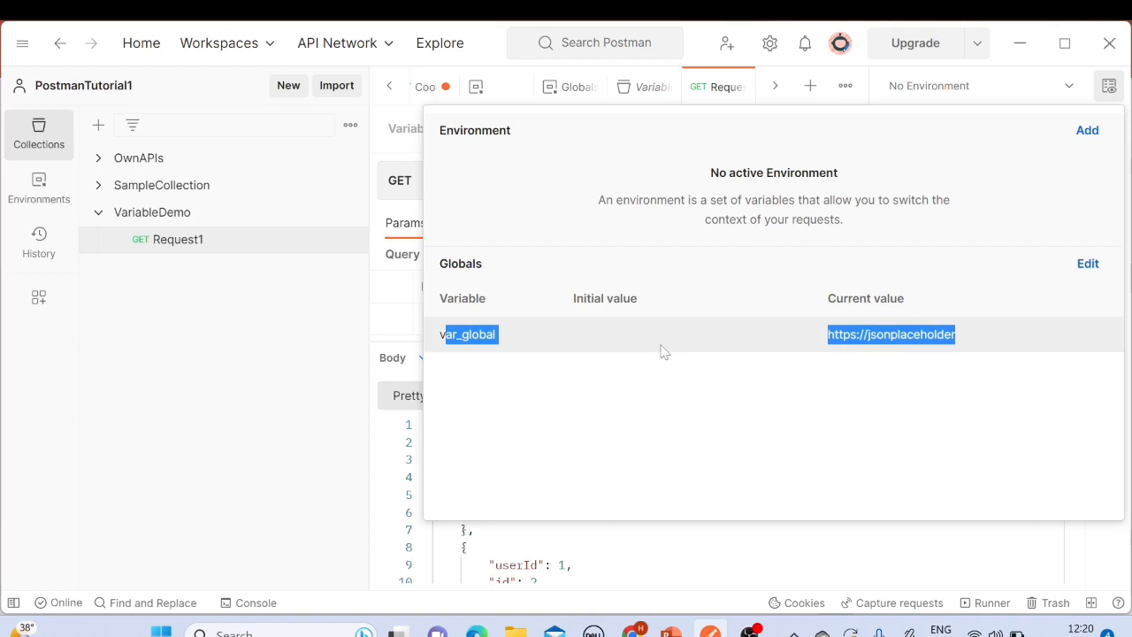
click(612, 344)
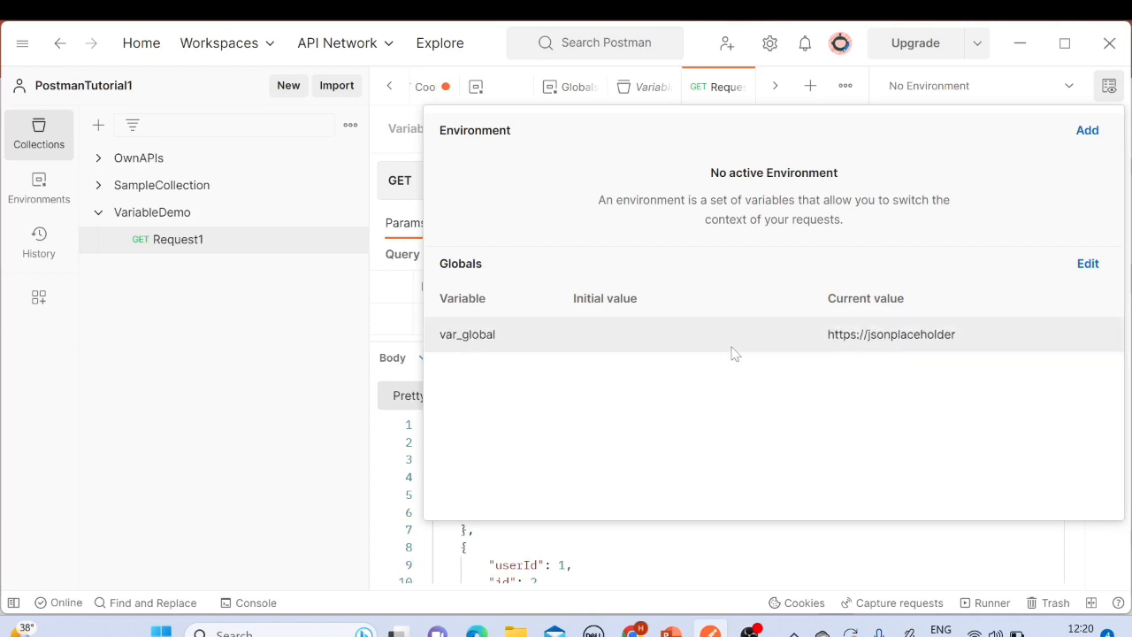
double_click(468, 335)
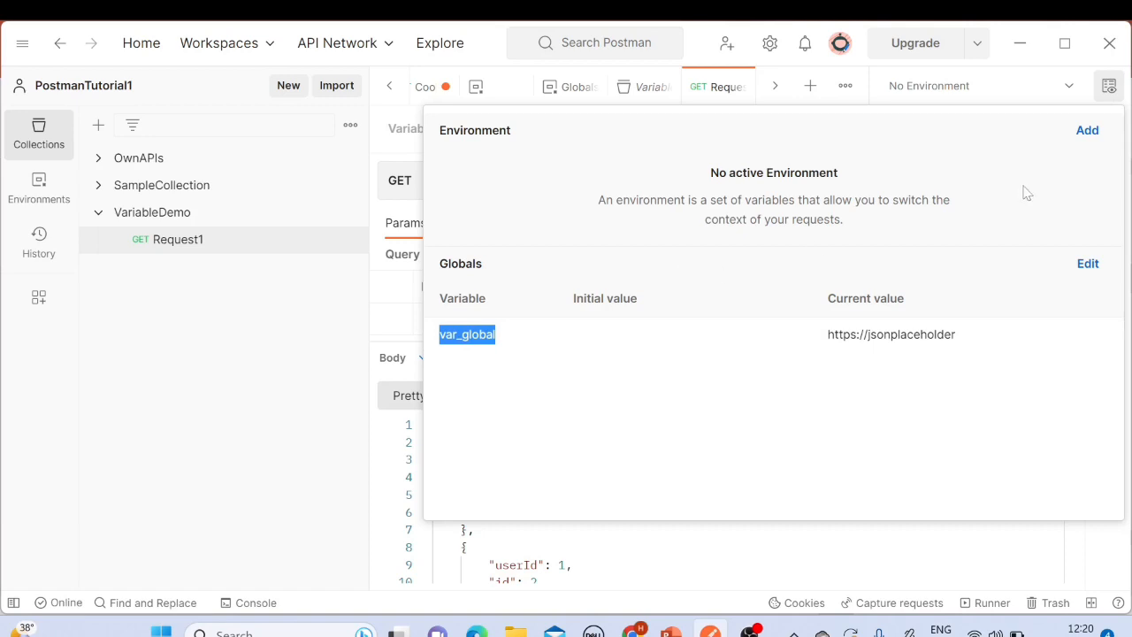
click(1108, 86)
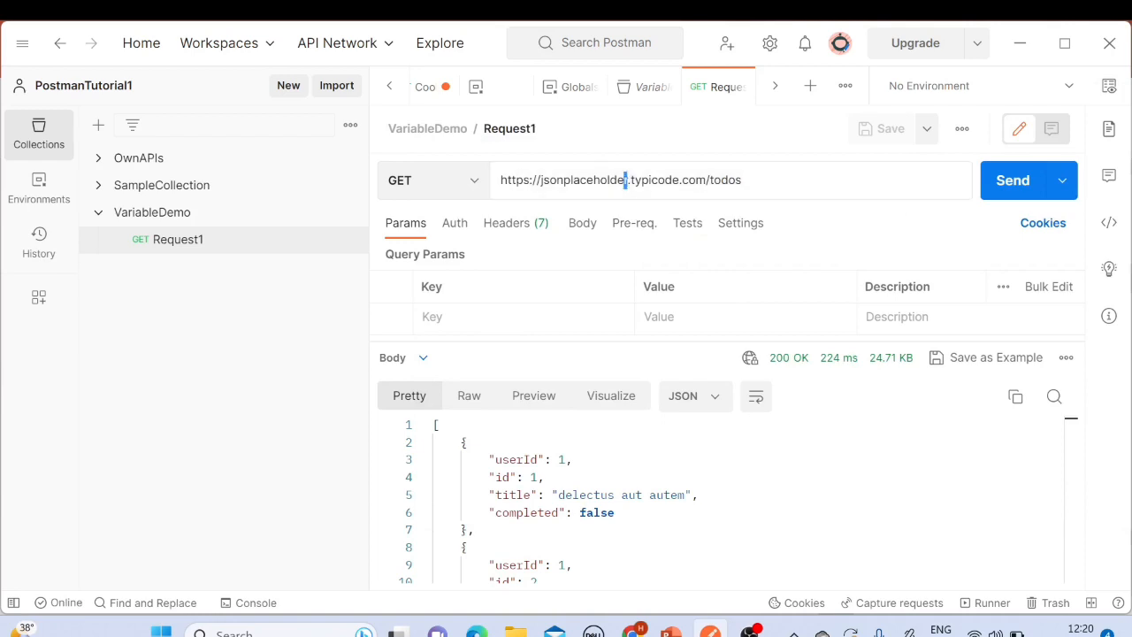
drag(627, 179, 498, 190)
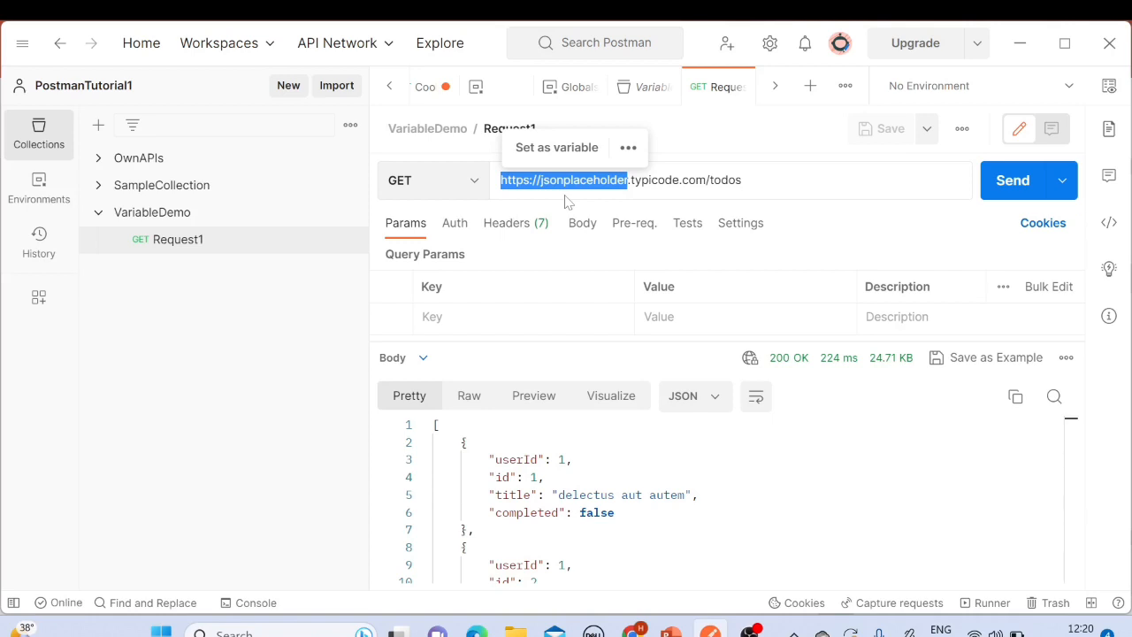
key(BackSpace)
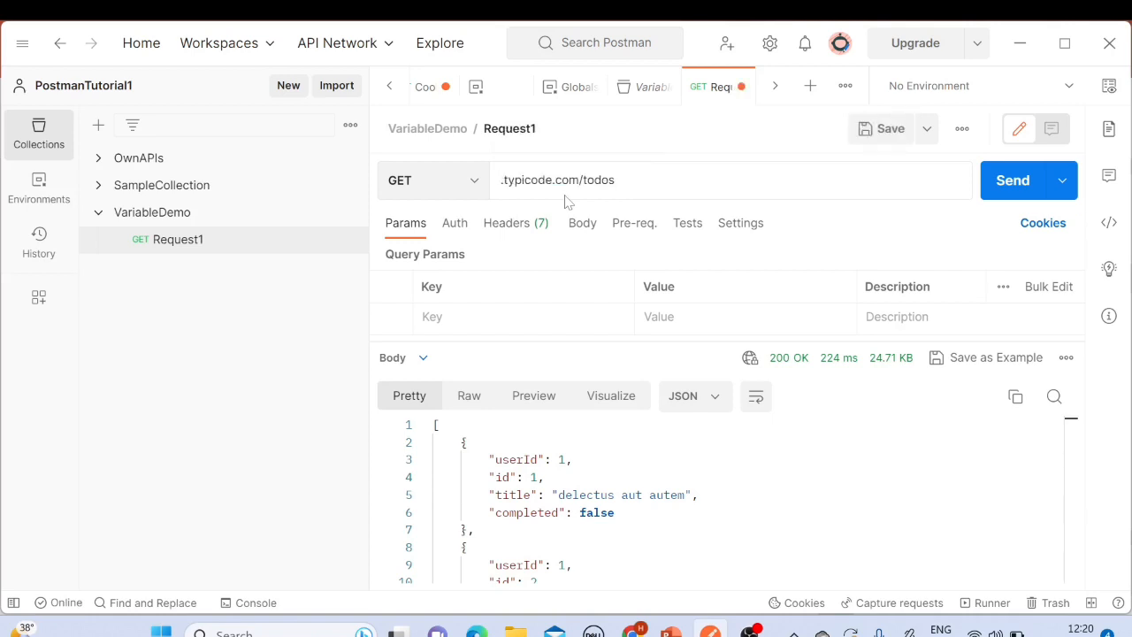
text({{)
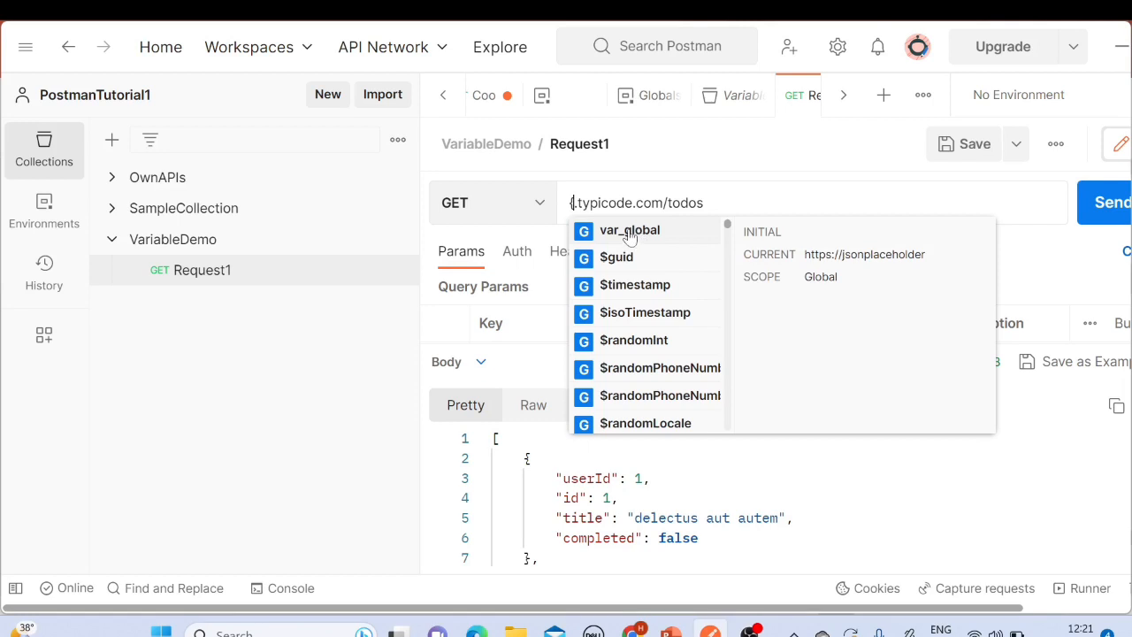
click(643, 241)
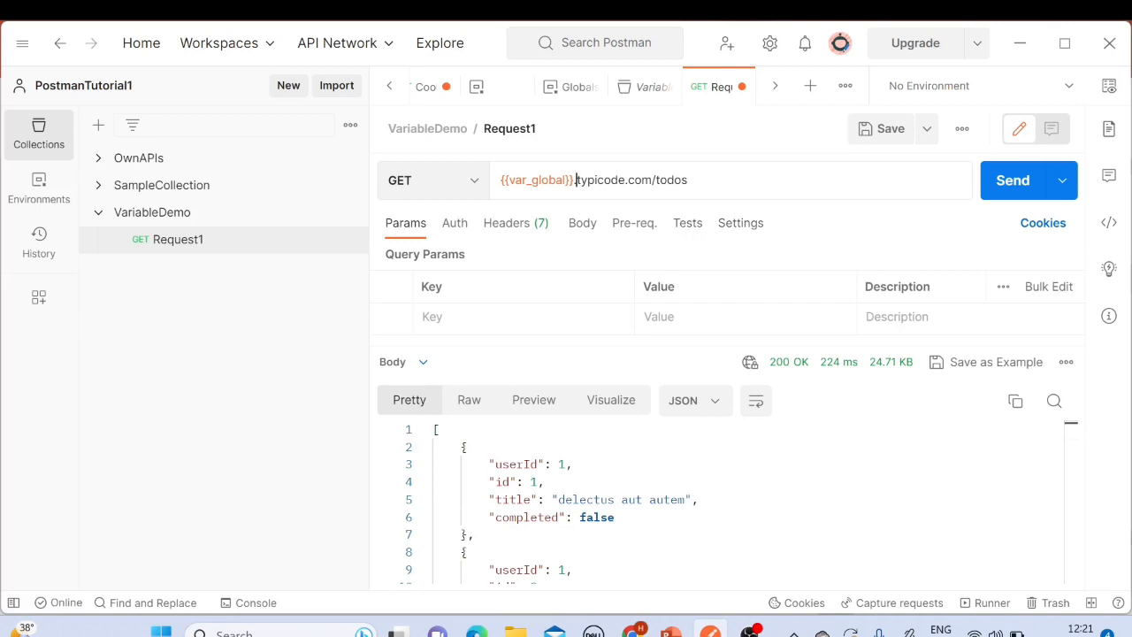
Step: Open Notepad, paste Request1's full URL into it, and enlarge the text
drag(575, 179, 483, 182)
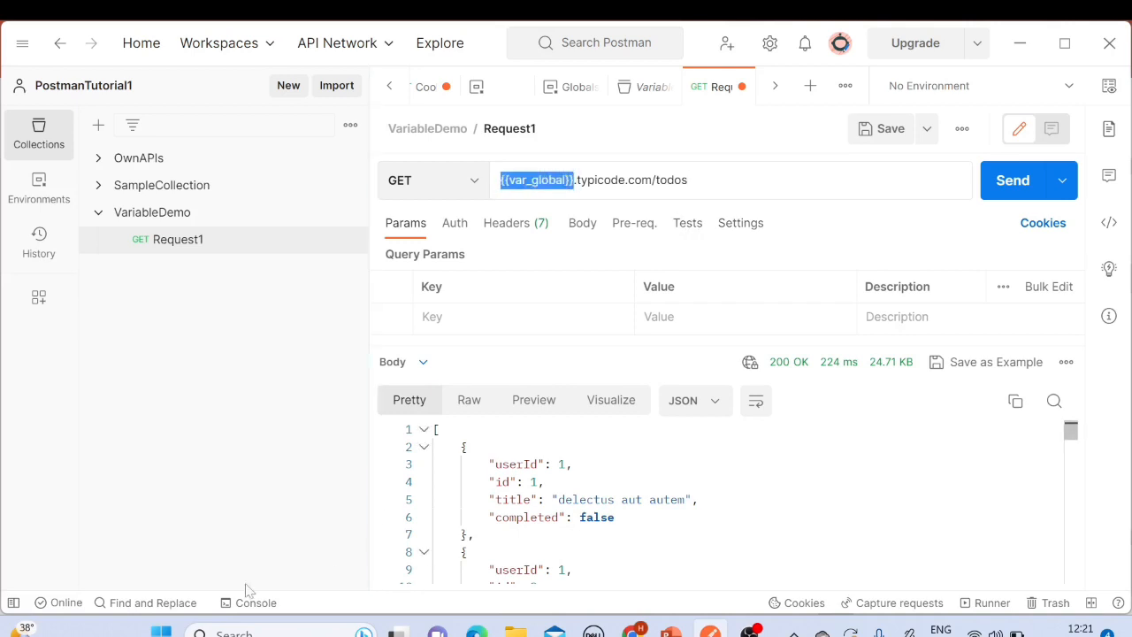
click(221, 632)
text(no)
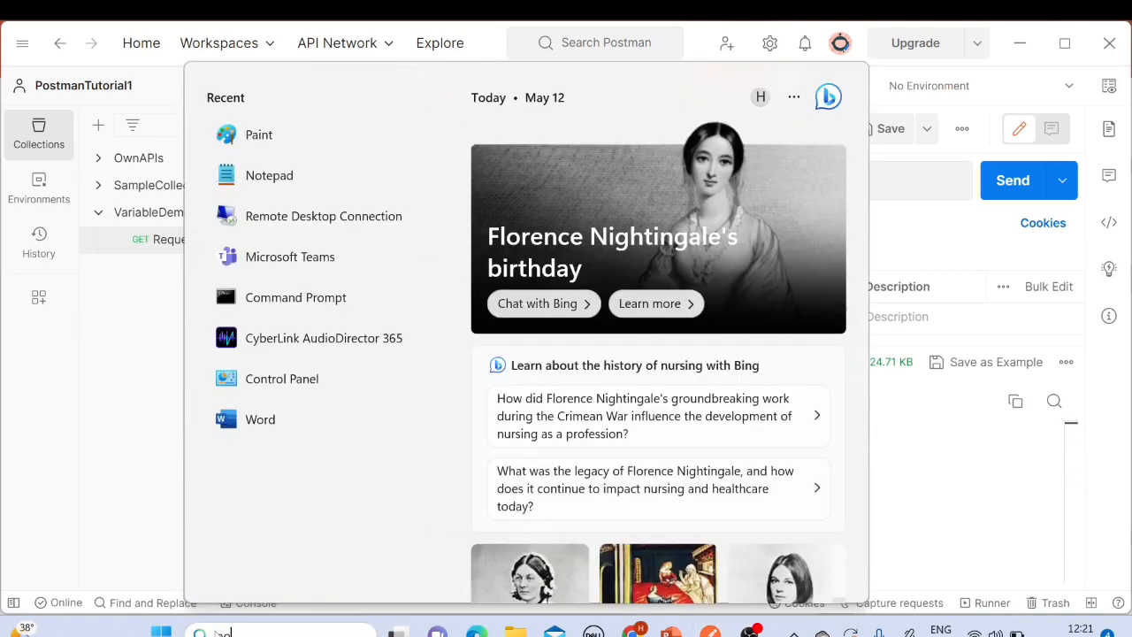
text(tepad)
key(Return)
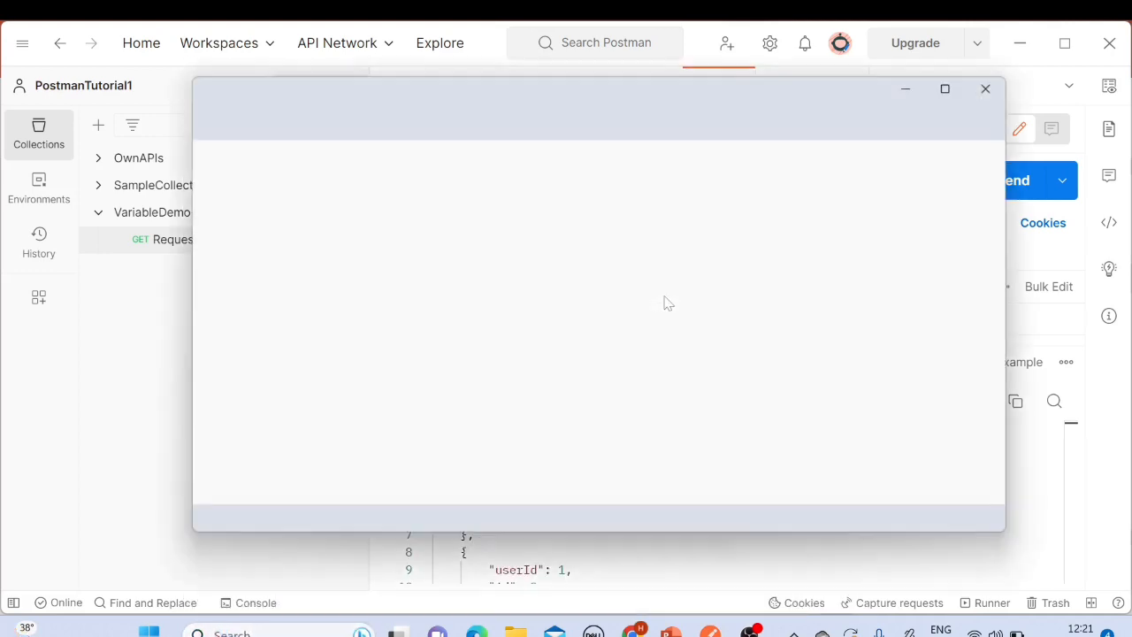
key(alt+Tab)
click(691, 181)
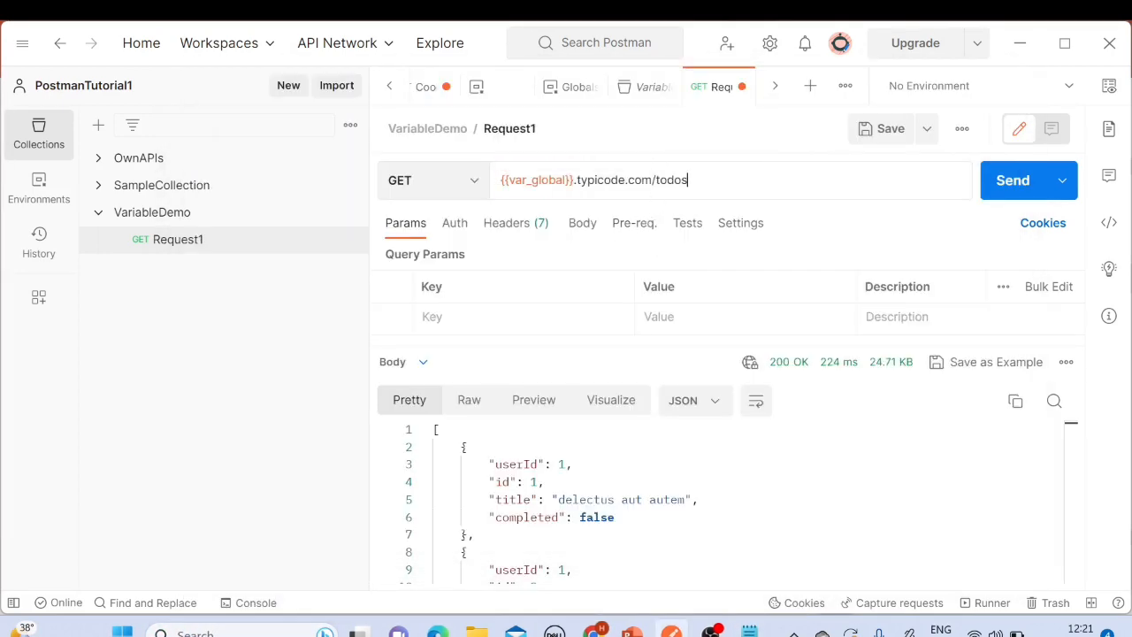
drag(690, 181, 495, 189)
key(ctrl+c)
key(alt+Tab)
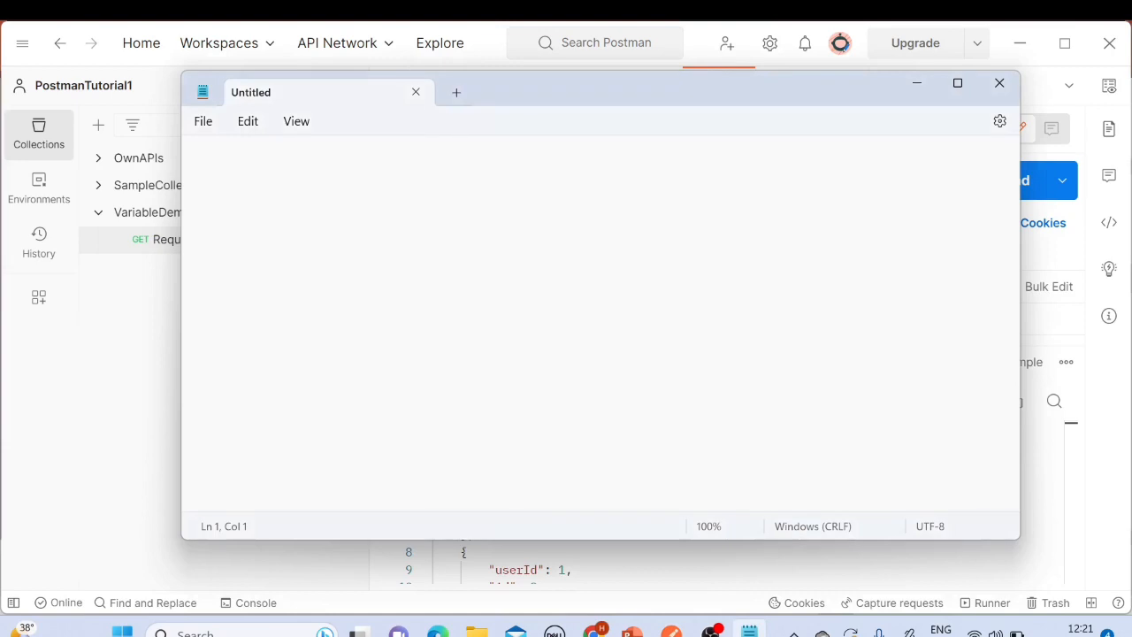
key(ctrl+v)
key(ctrl+plus)
key(ctrl+plus)
key(ctrl+plus)
key(ctrl+plus)
key(ctrl+plus)
key(ctrl+plus)
key(ctrl+plus)
key(ctrl+plus)
key(ctrl+plus)
key(ctrl+plus)
key(ctrl+plus)
key(ctrl+plus)
key(ctrl+plus)
key(ctrl+plus)
key(ctrl+plus)
key(ctrl+plus)
key(ctrl+plus)
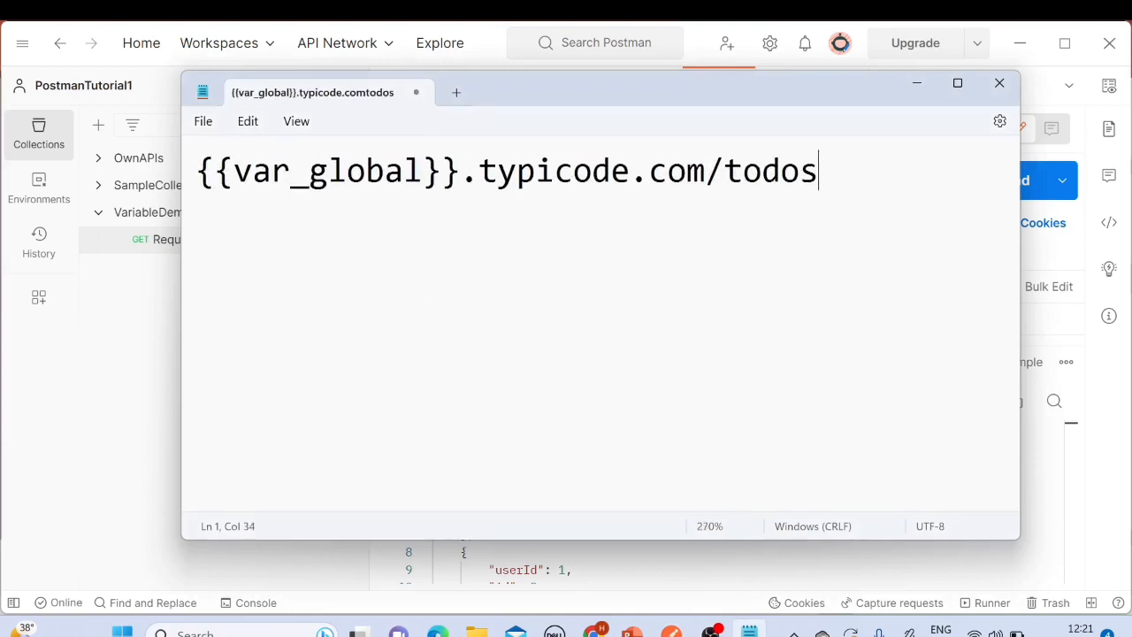
Step: Highlight the variable name and its double braces in the pasted URL, then minimize Notepad
key(shift+Right)
key(shift+Right)
key(shift+Right)
key(shift+Right)
key(shift+Right)
key(shift+Right)
key(shift+Right)
key(shift+Right)
key(shift+Right)
key(shift+Right)
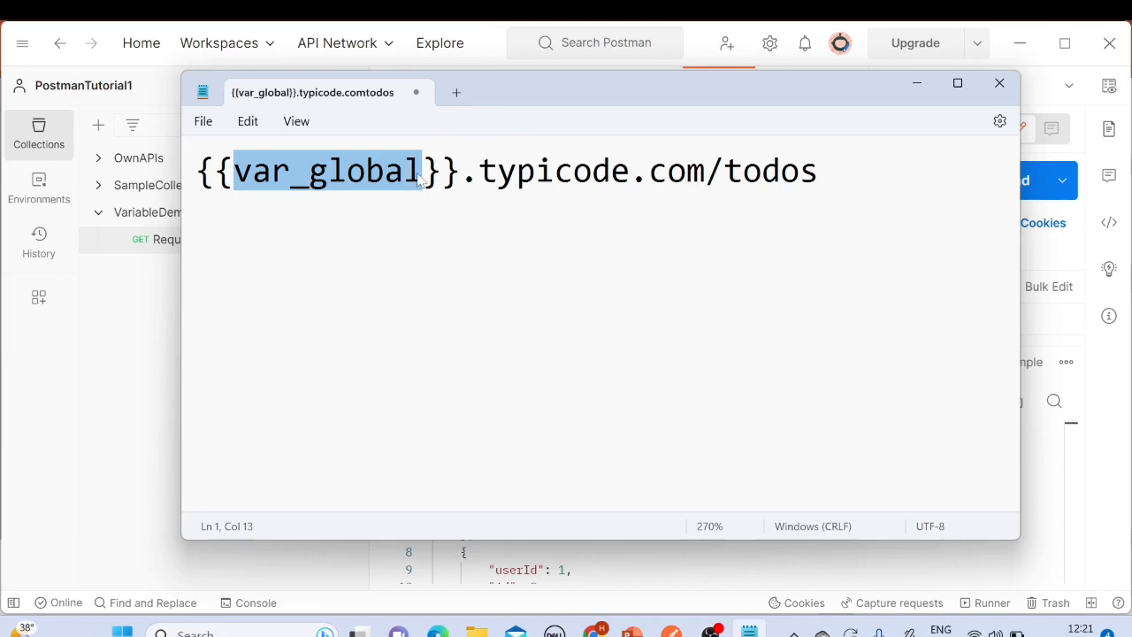
key(Right)
drag(233, 177, 199, 179)
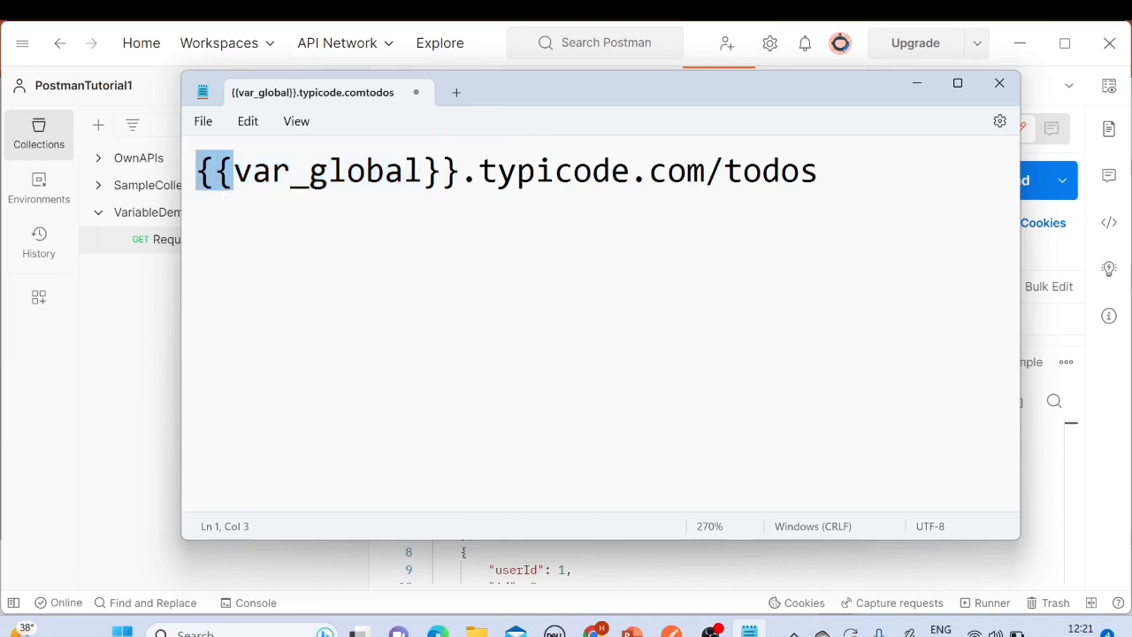
click(235, 177)
drag(234, 176, 199, 177)
drag(422, 177, 458, 177)
click(384, 177)
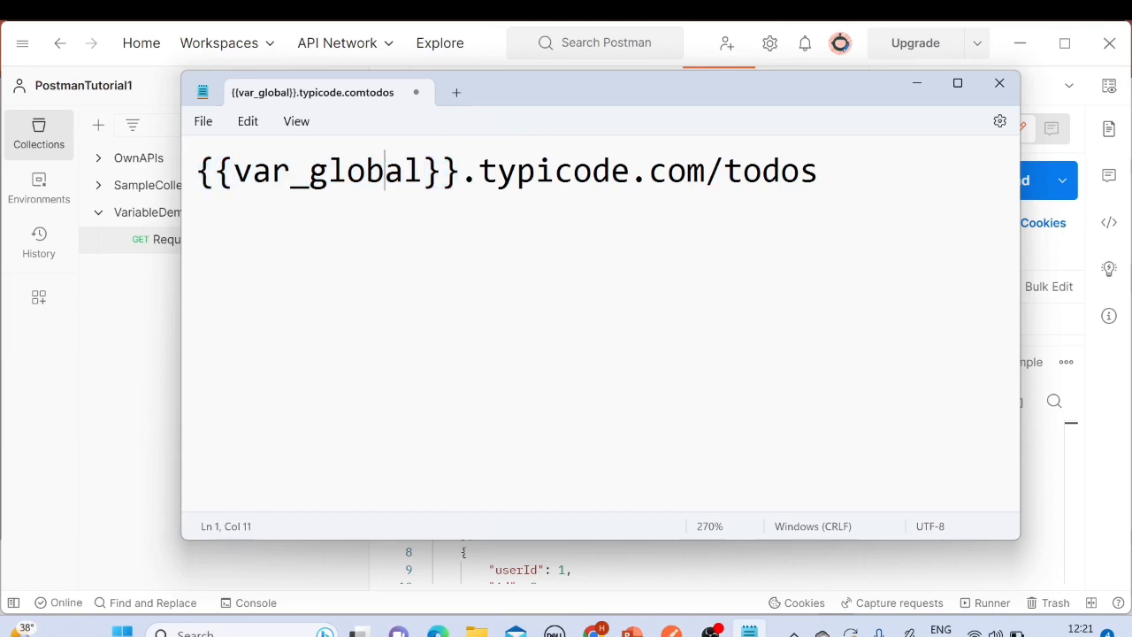
drag(233, 177, 423, 177)
click(310, 174)
drag(291, 173, 309, 173)
drag(234, 177, 423, 177)
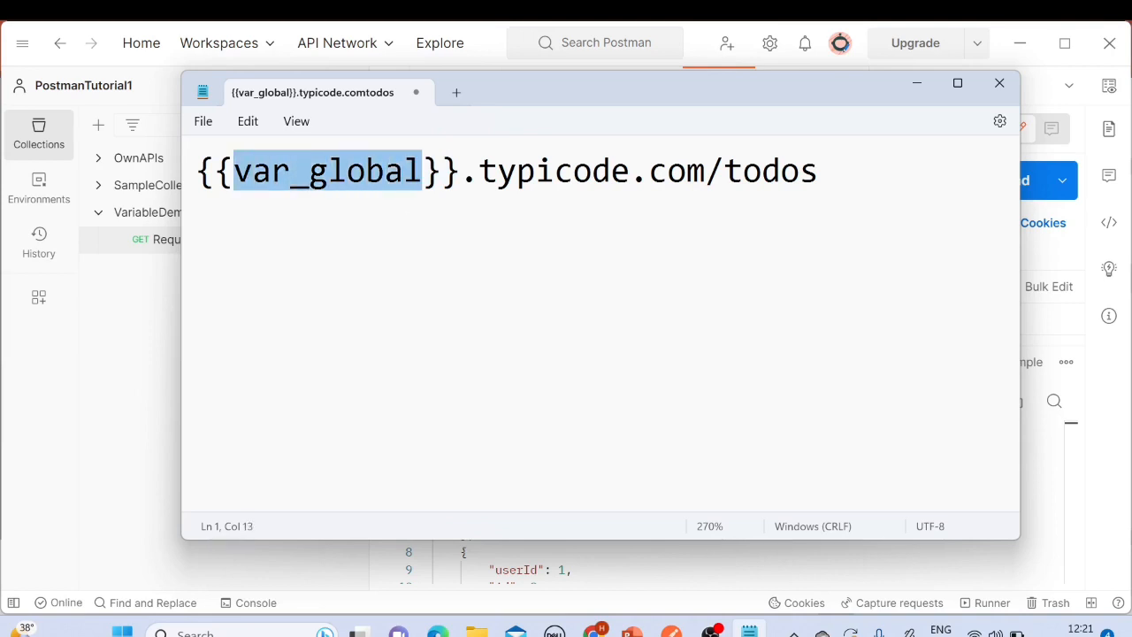
click(917, 82)
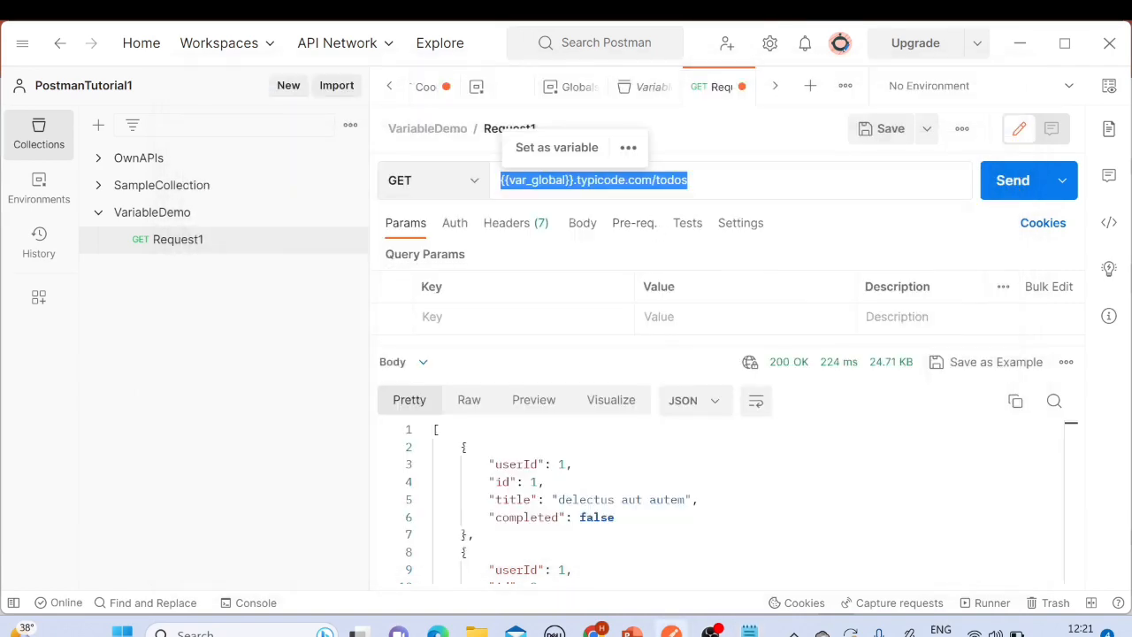
Step: Save Request1, send it, and scroll through the response body
click(712, 181)
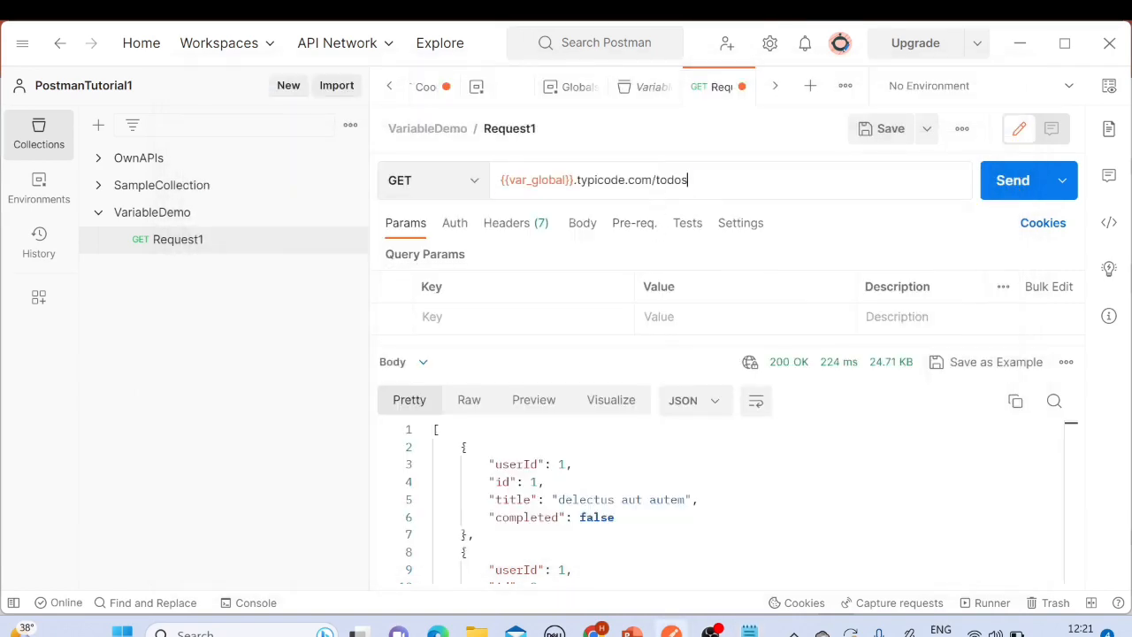
click(885, 131)
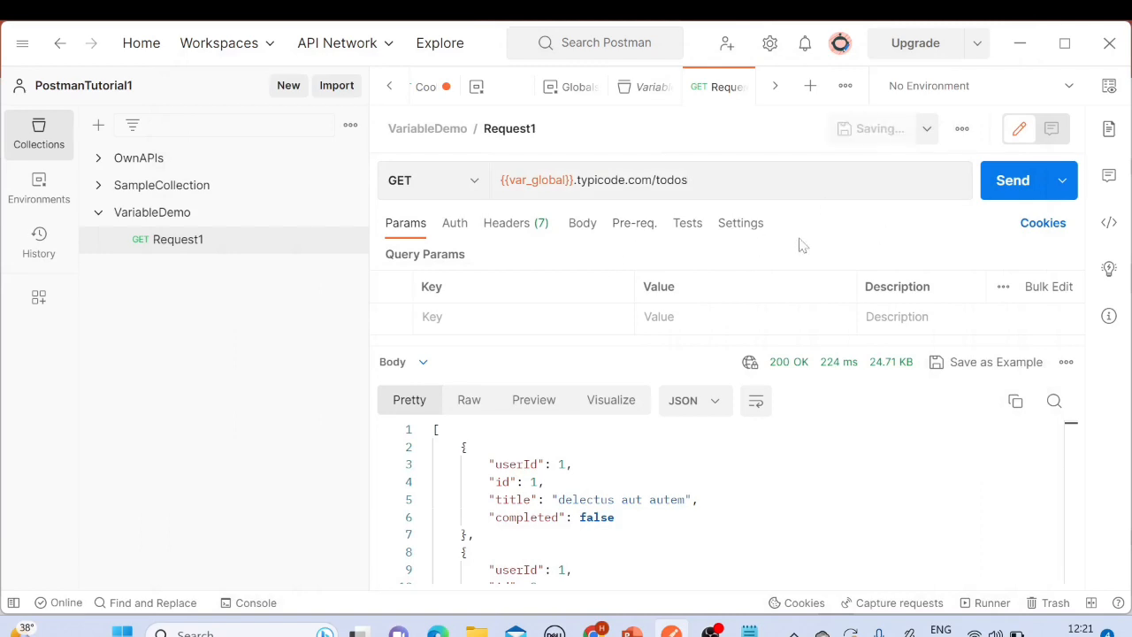
click(1006, 190)
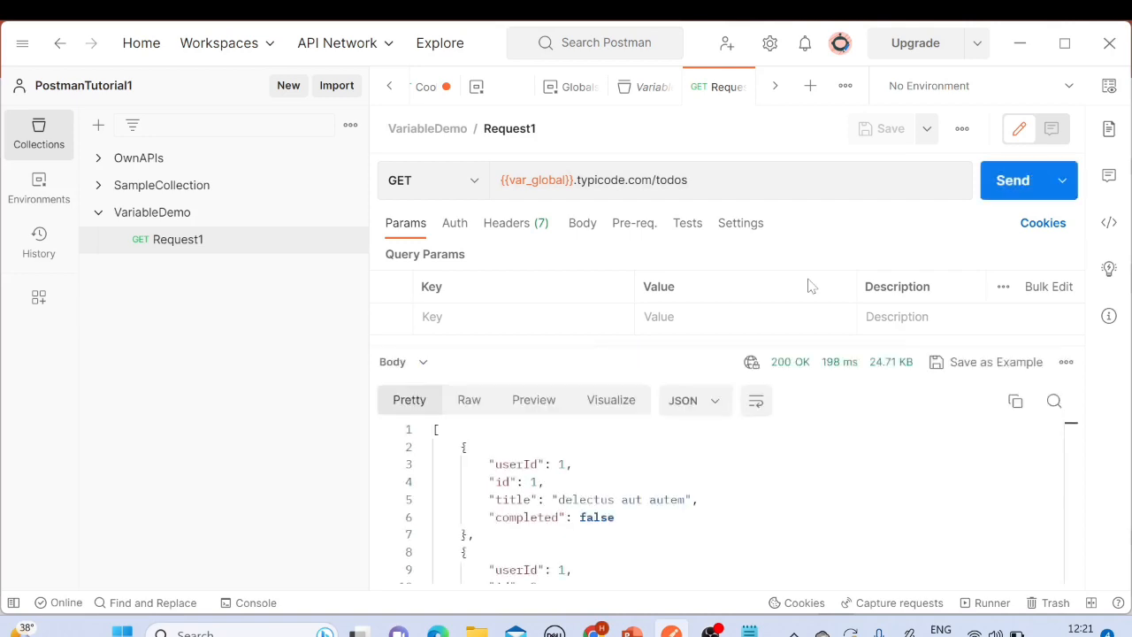
click(572, 463)
drag(435, 429, 574, 557)
scroll(619, 504, down, 7)
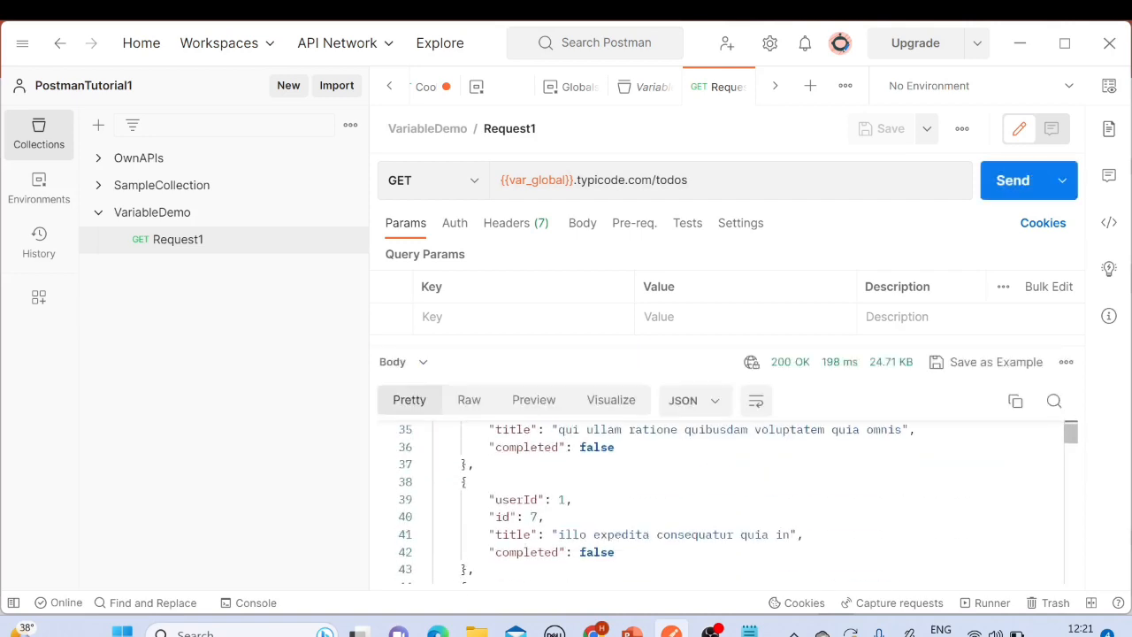
scroll(620, 505, up, 4)
scroll(619, 504, up, 3)
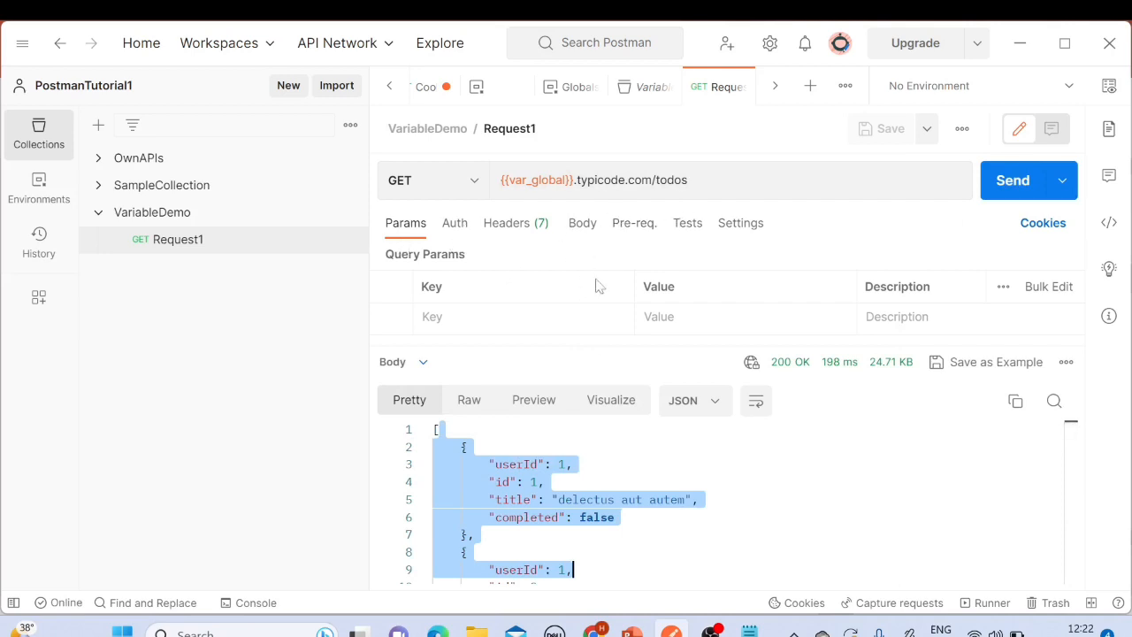
click(164, 215)
click(175, 247)
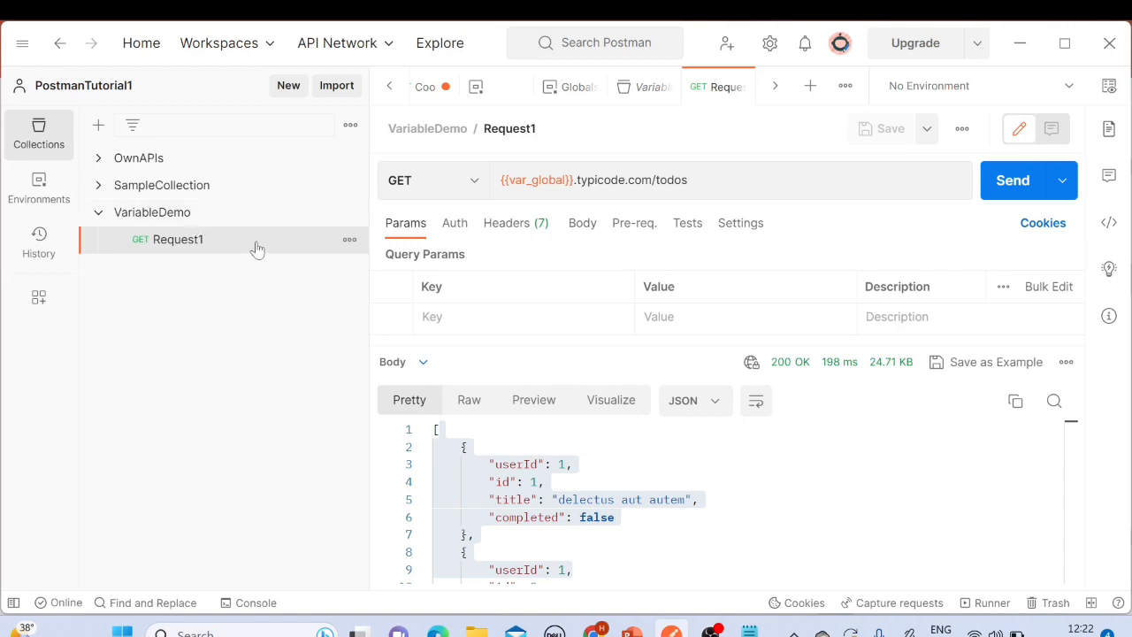
click(103, 189)
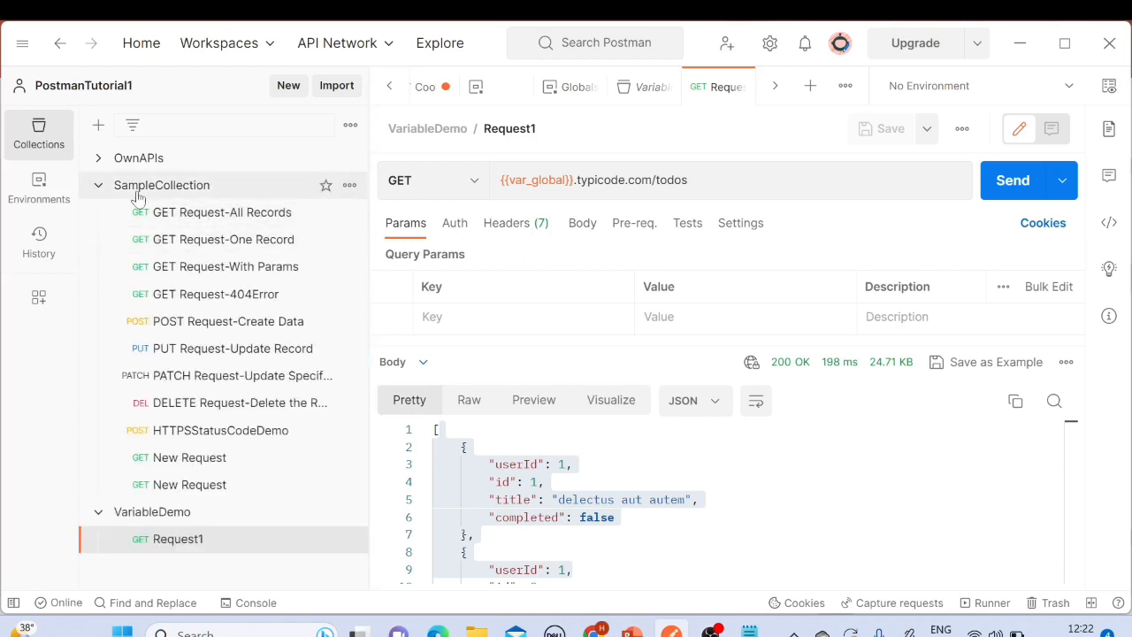
click(227, 215)
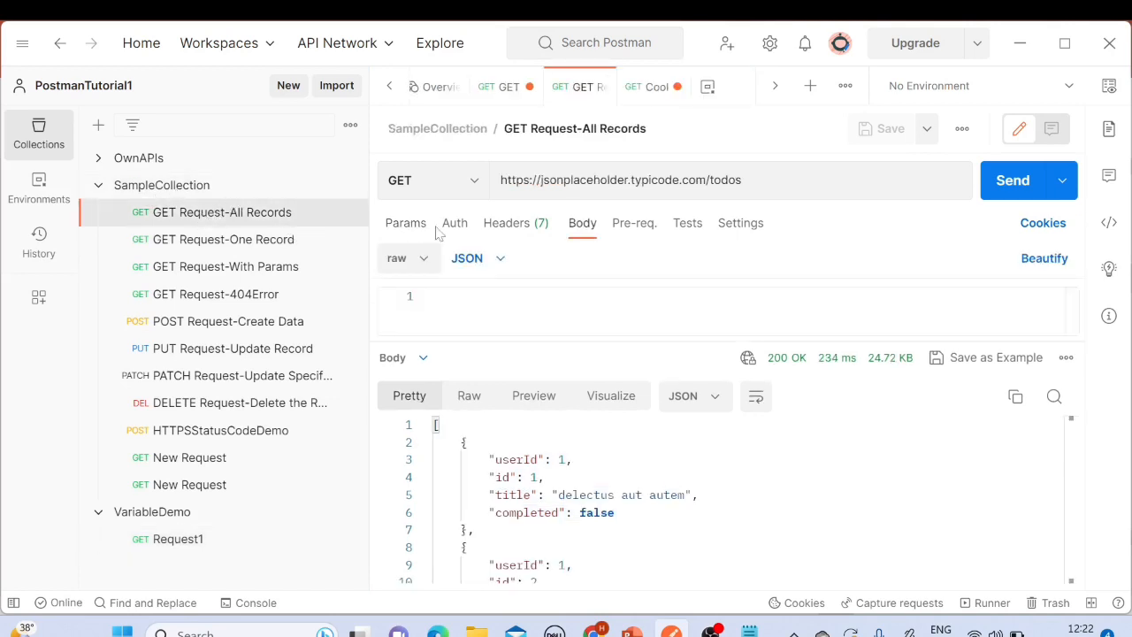
drag(500, 180, 743, 181)
drag(740, 180, 501, 183)
click(630, 180)
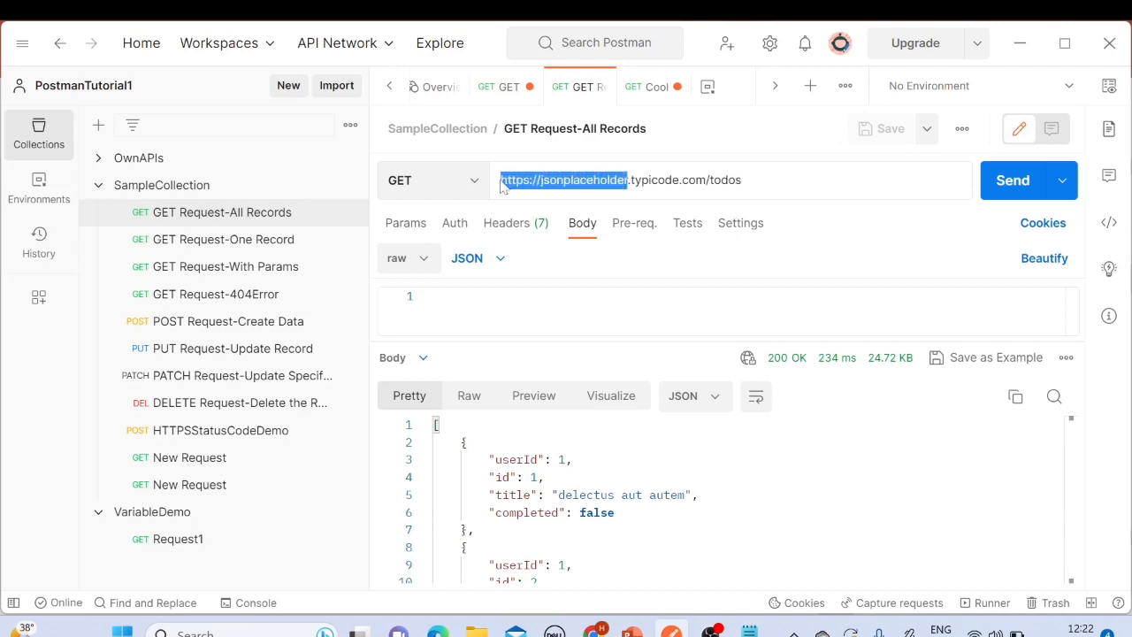
text({)
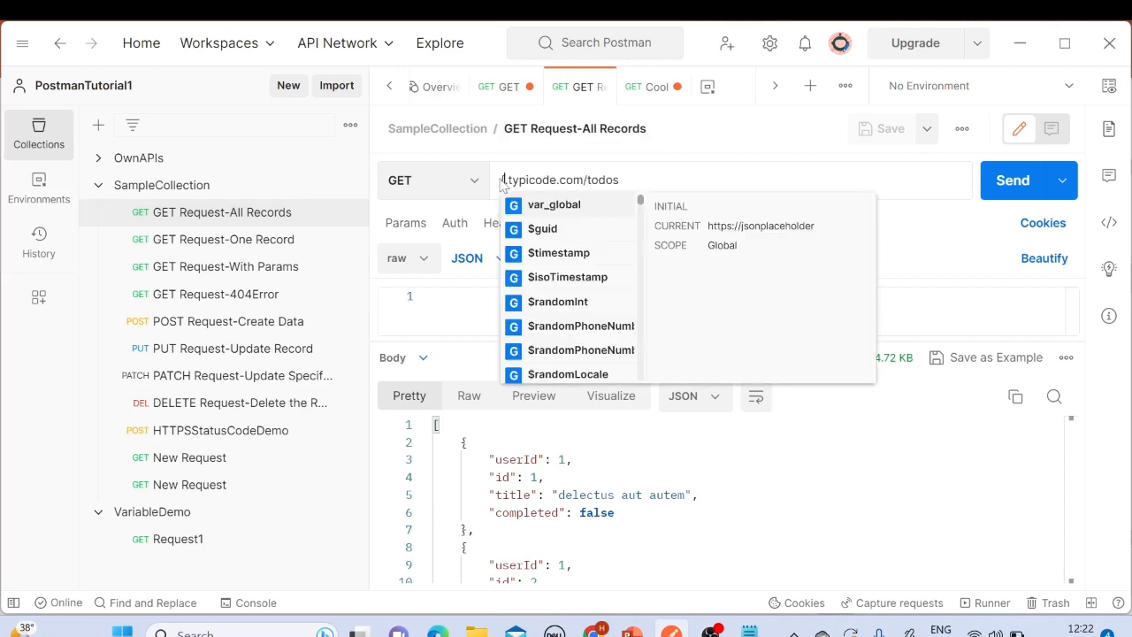
key(Down)
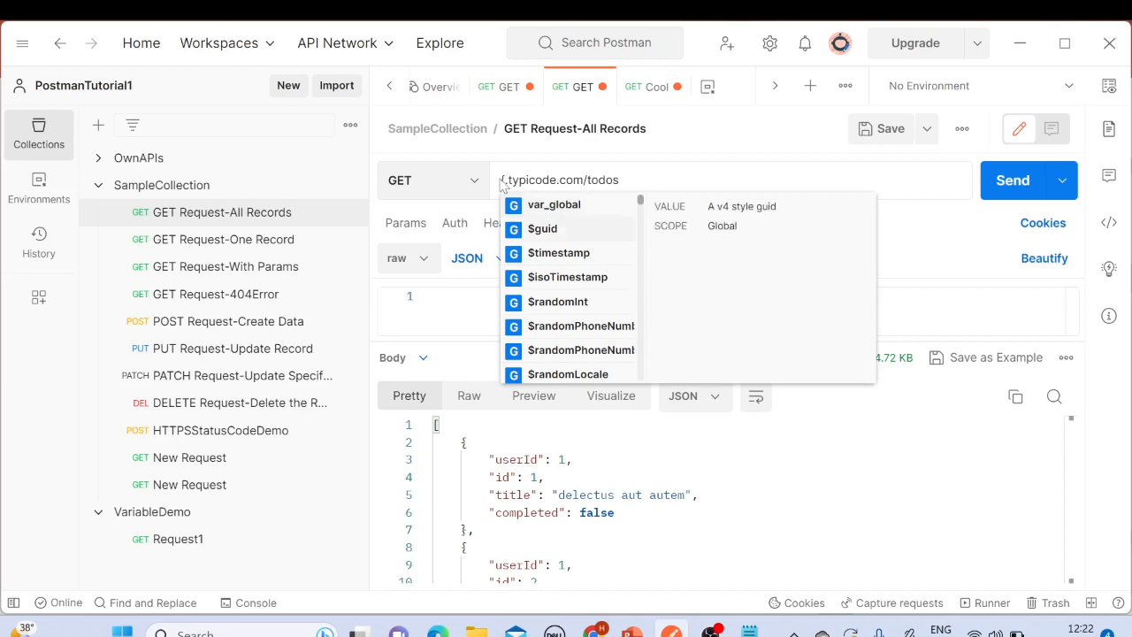
key(Up)
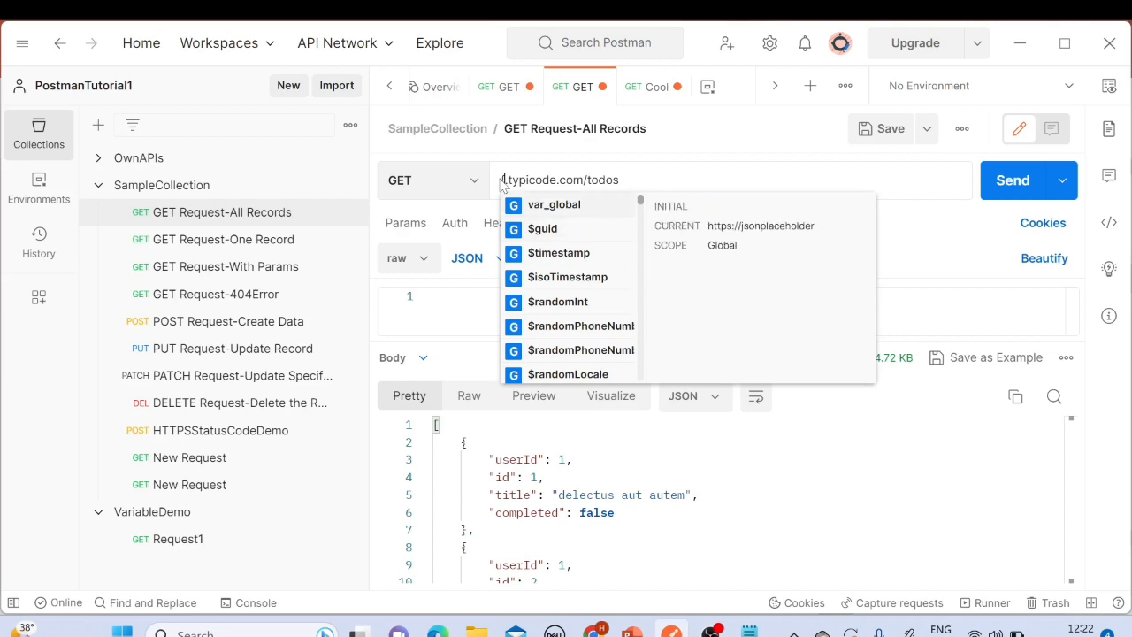
click(544, 214)
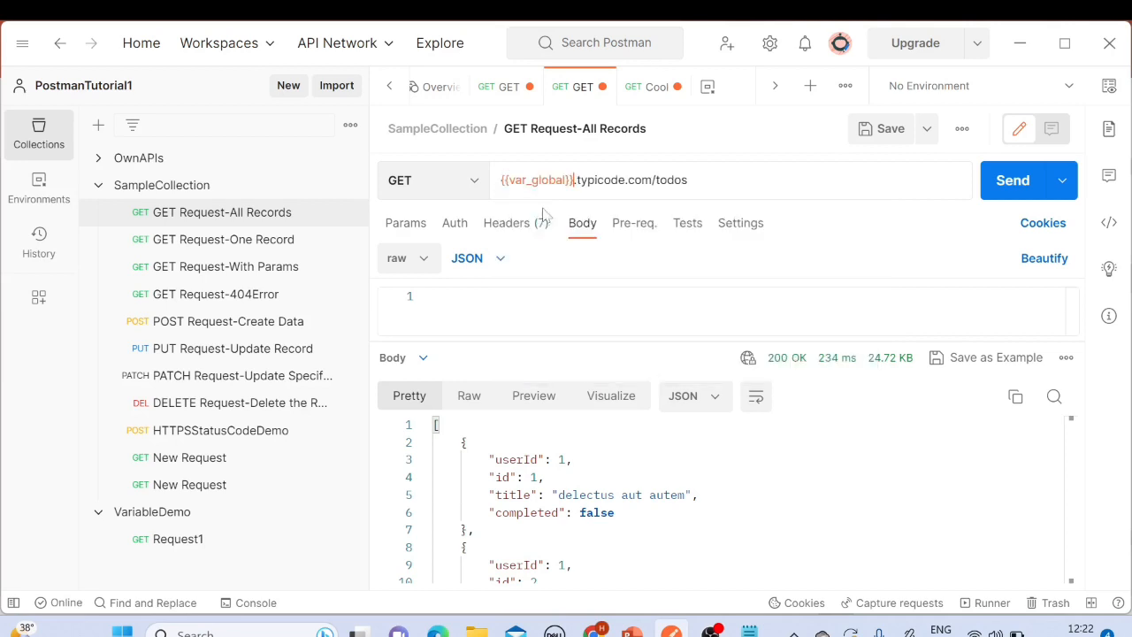
Step: Save and send the GET Request-All Records request, then select part of the response body
click(889, 131)
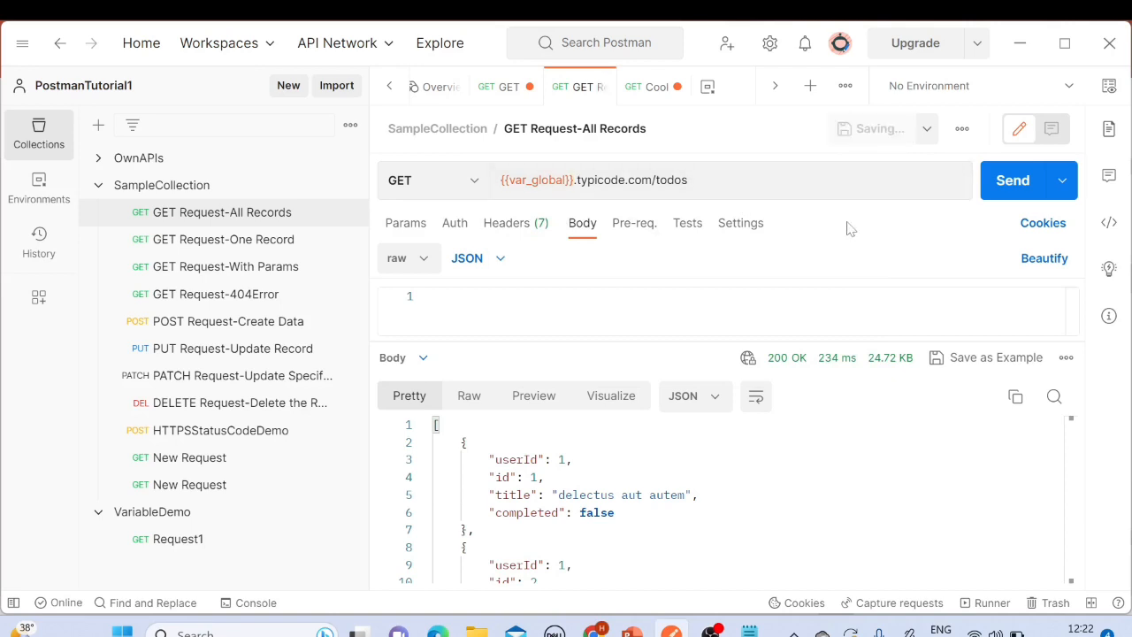
click(1011, 181)
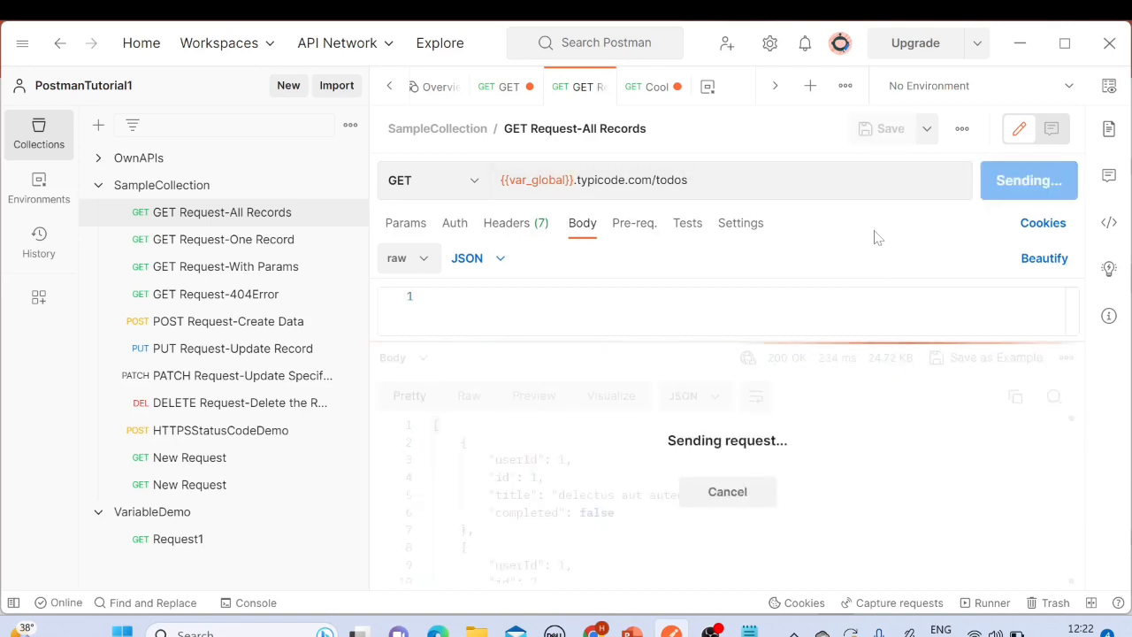
click(566, 478)
drag(463, 443, 468, 548)
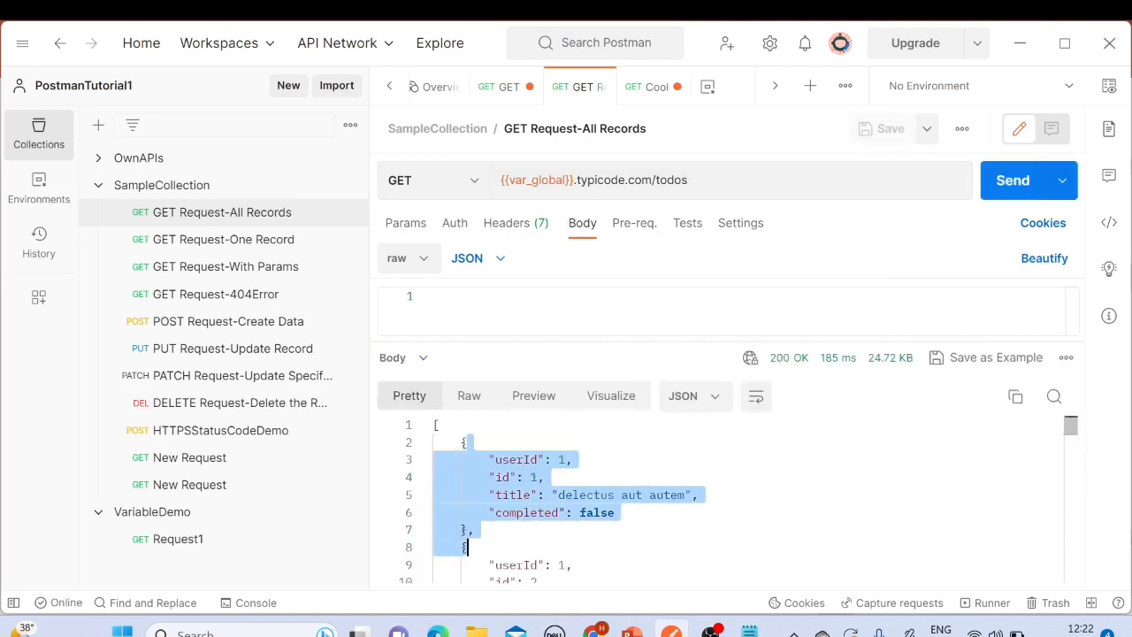
click(584, 460)
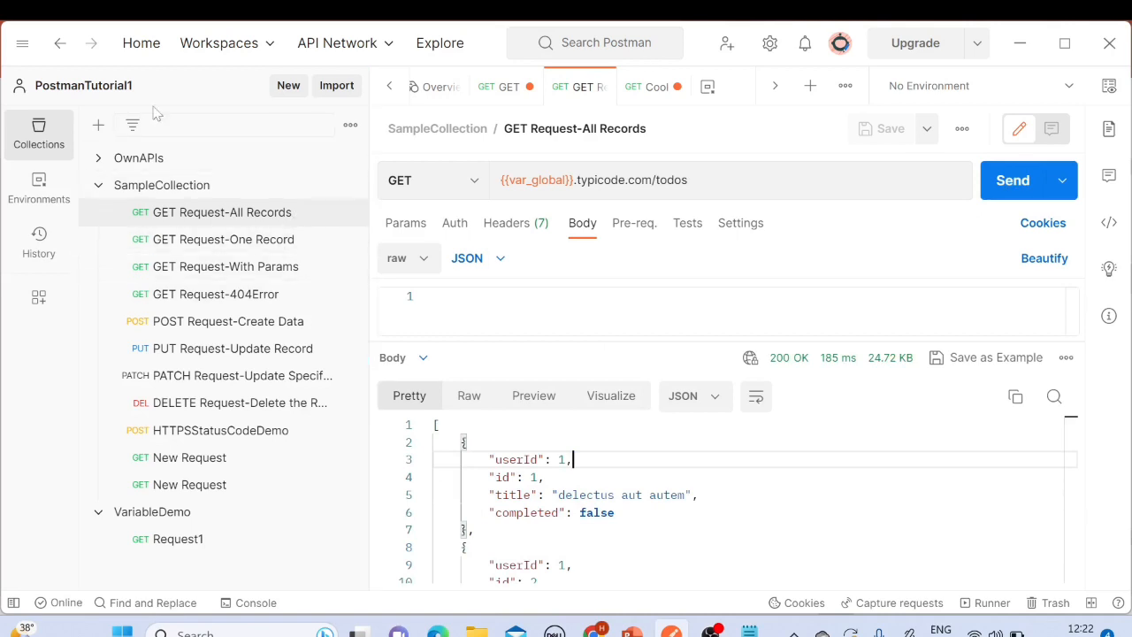
Step: Switch between GET Request-All Records and Request1 to compare their {{var_global}} URLs
drag(146, 95, 34, 101)
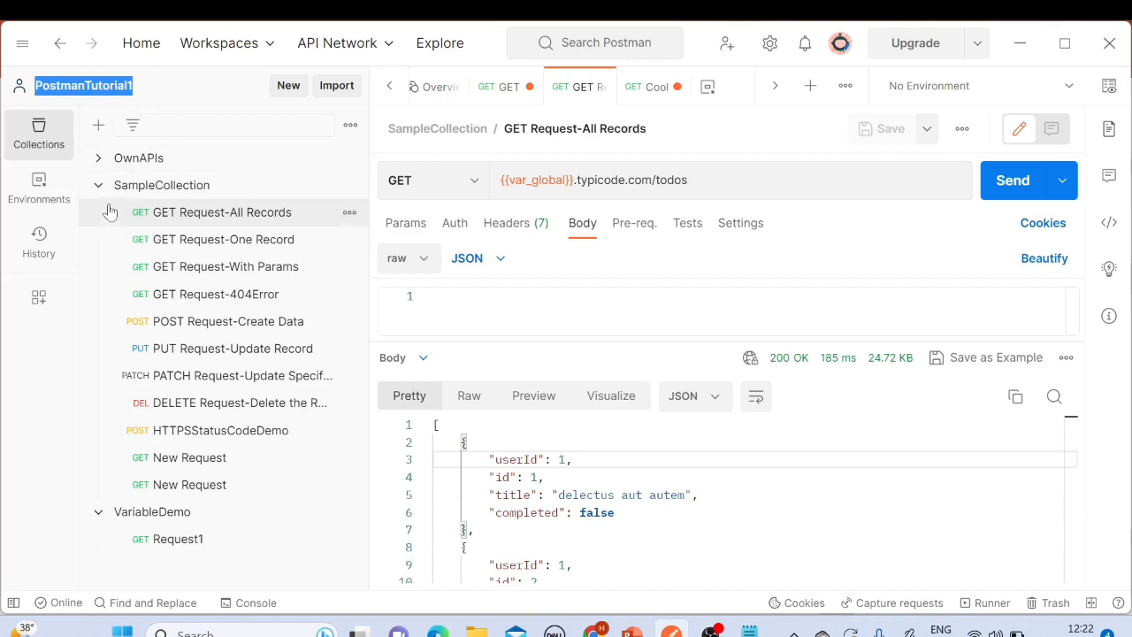
click(138, 188)
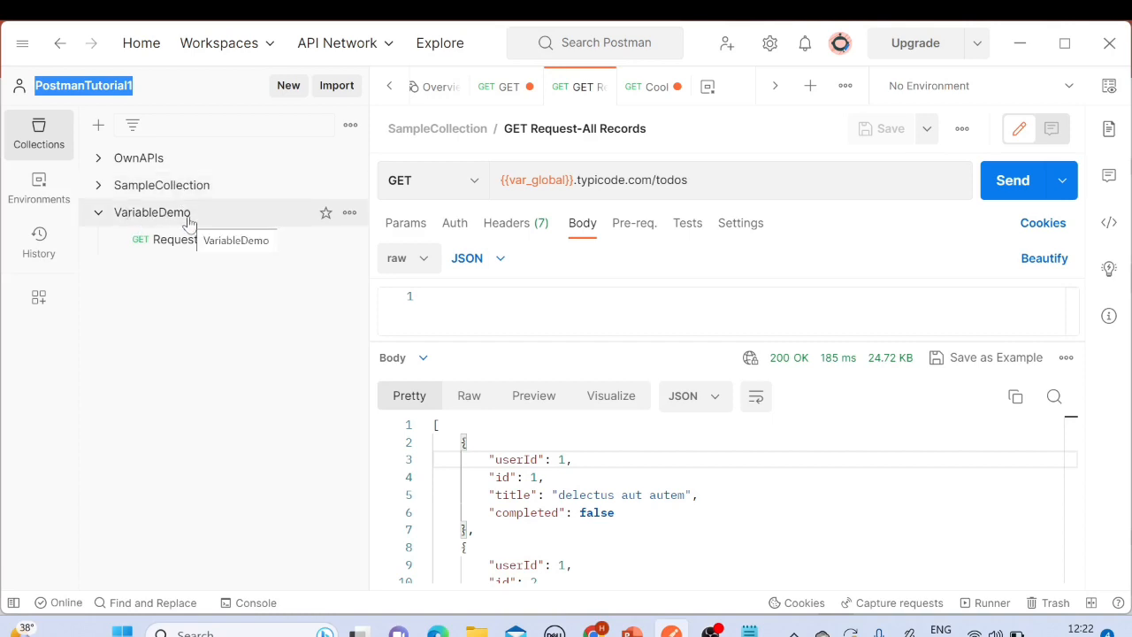
click(143, 187)
click(221, 214)
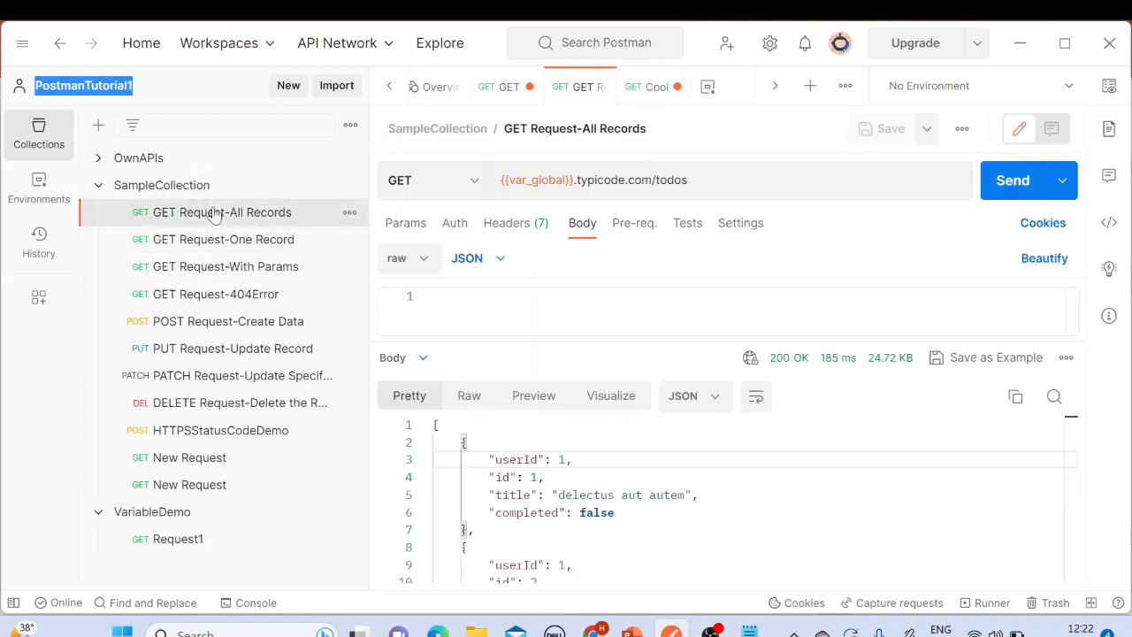
click(98, 185)
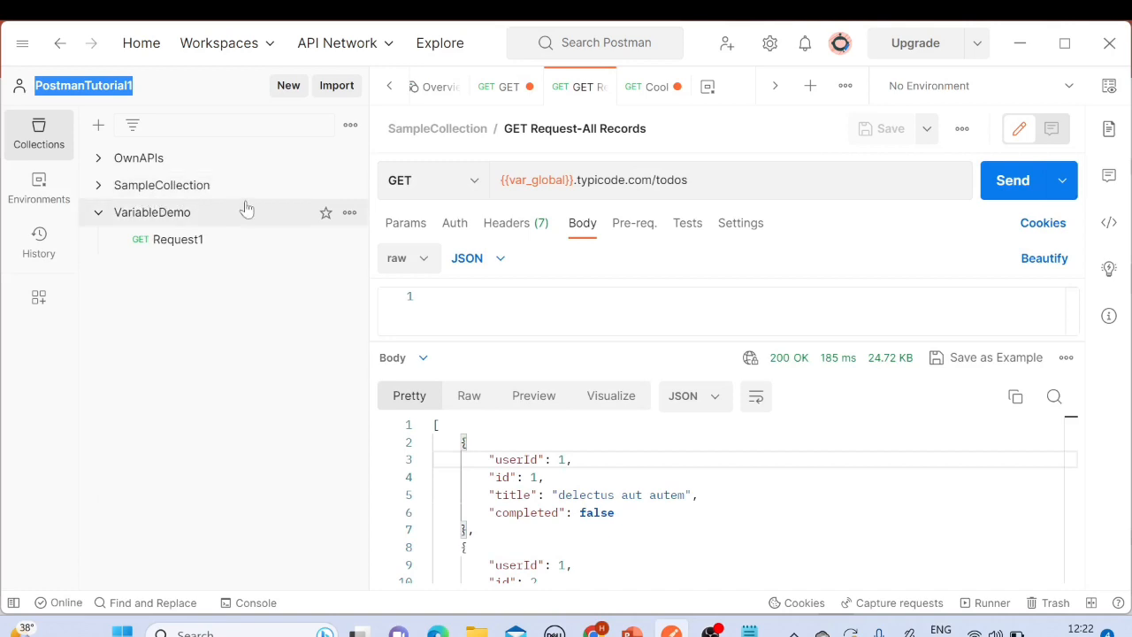
click(193, 240)
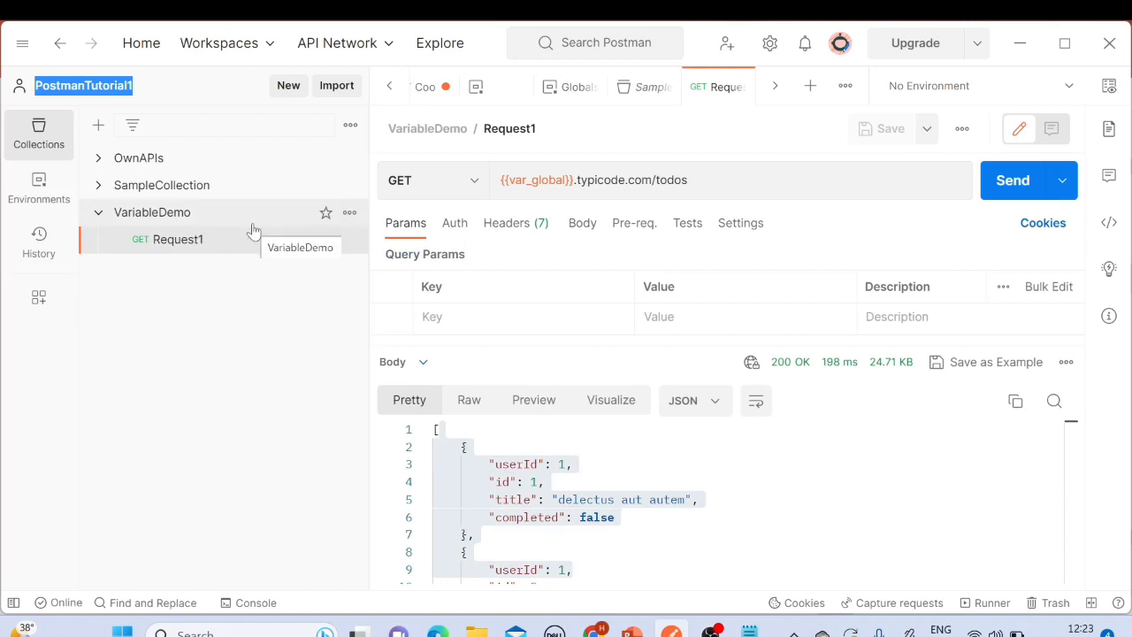
click(160, 191)
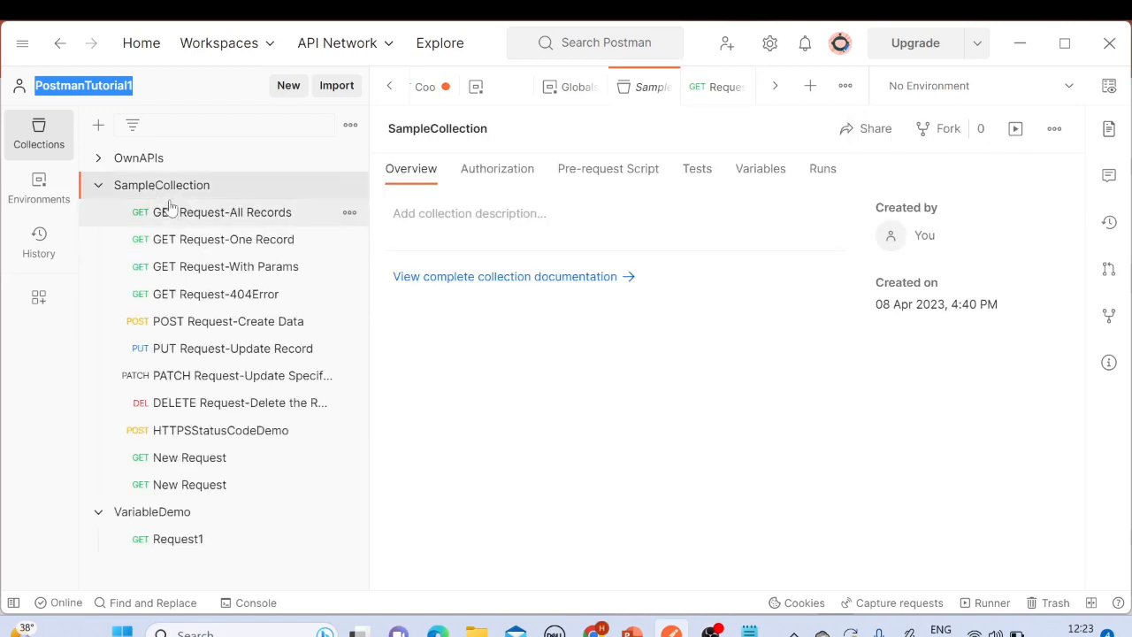
click(187, 212)
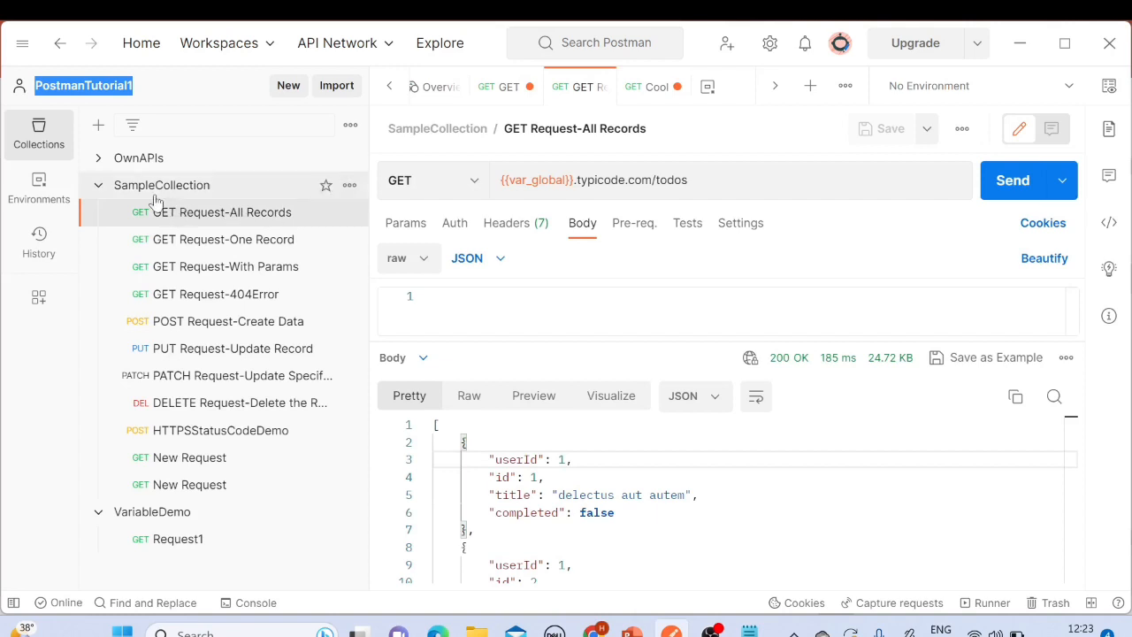
click(682, 180)
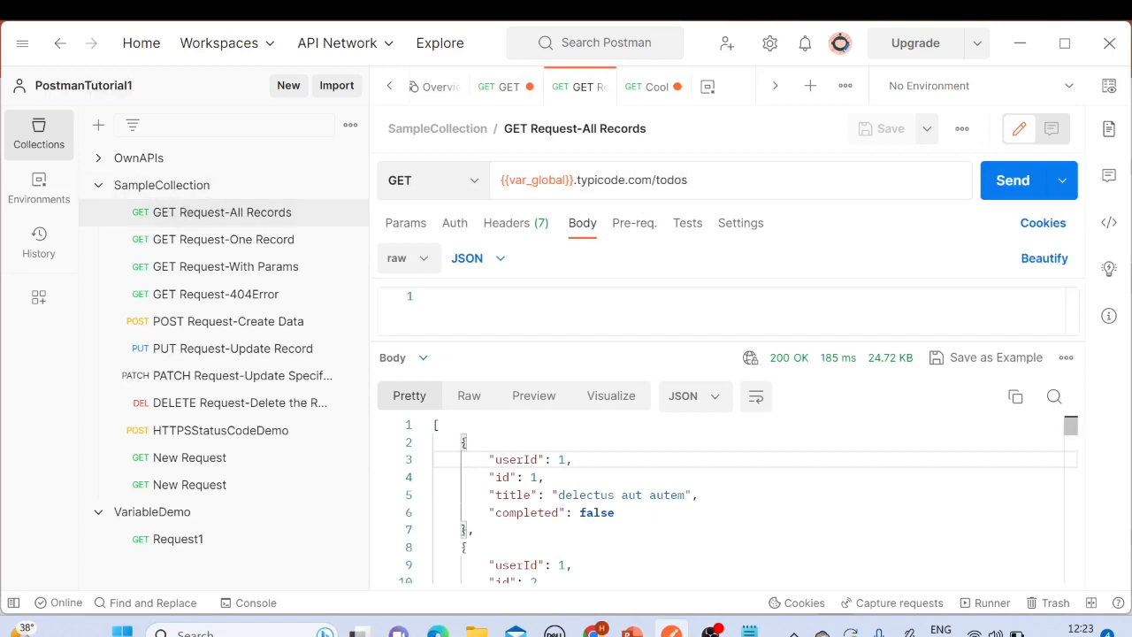
drag(575, 459, 617, 513)
click(98, 186)
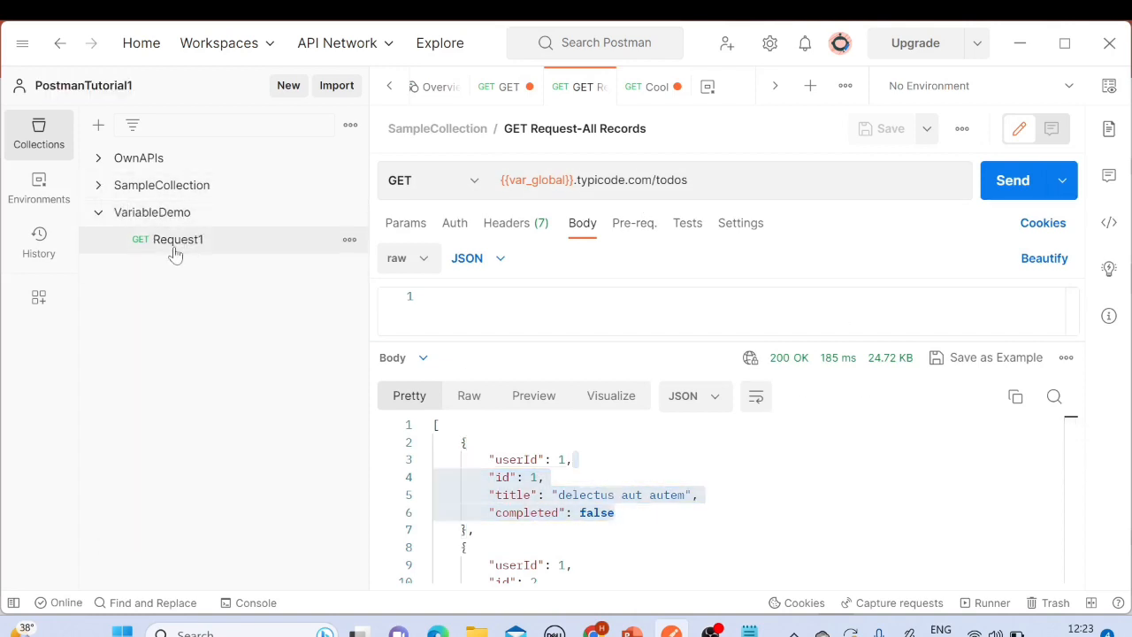
click(168, 244)
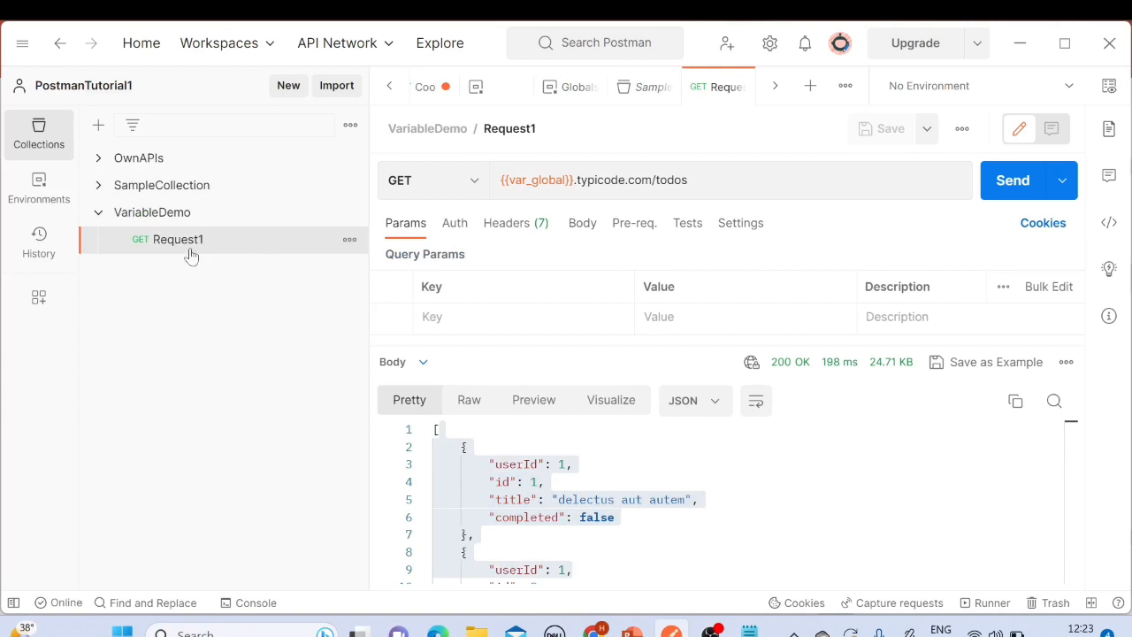
click(690, 182)
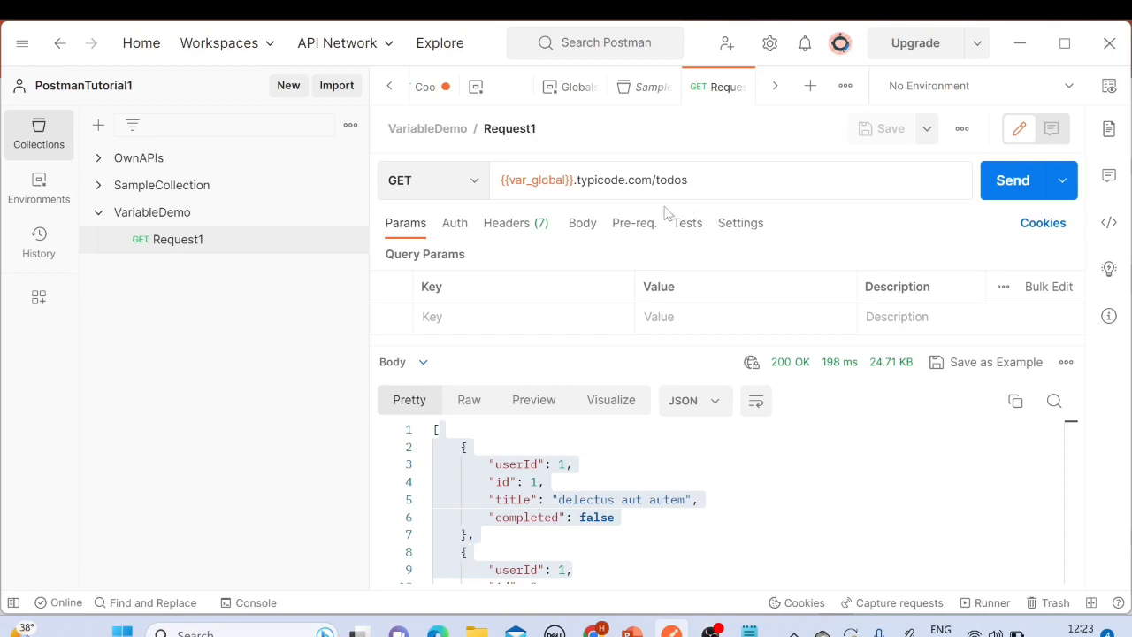
Step: Open the global variables for editing, delete var_global, and save the globals
click(1109, 86)
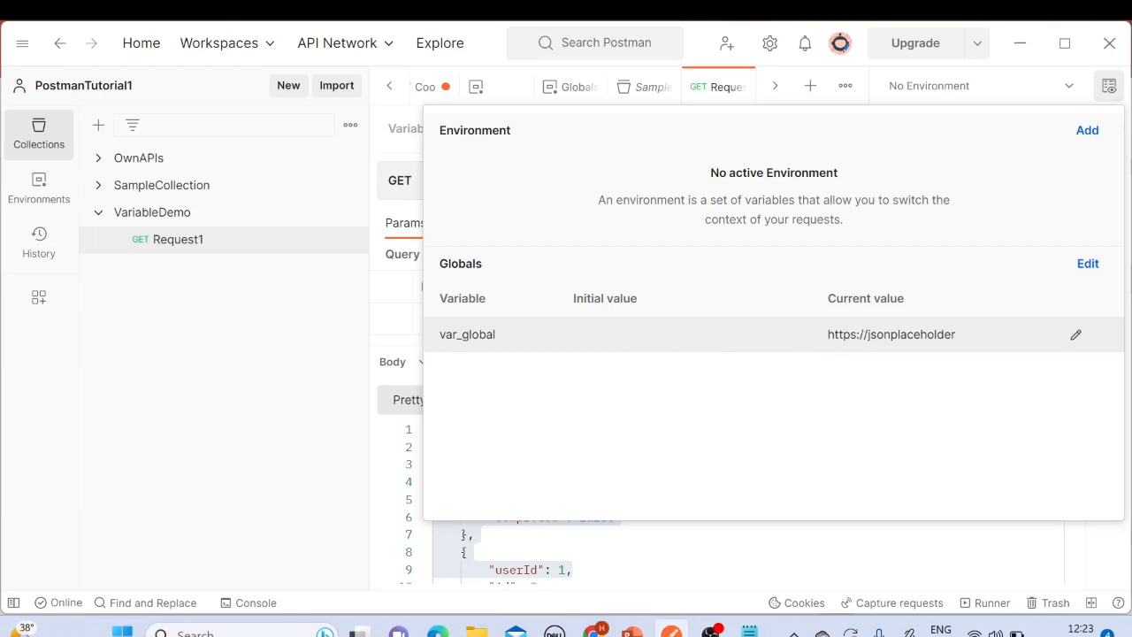
click(1087, 263)
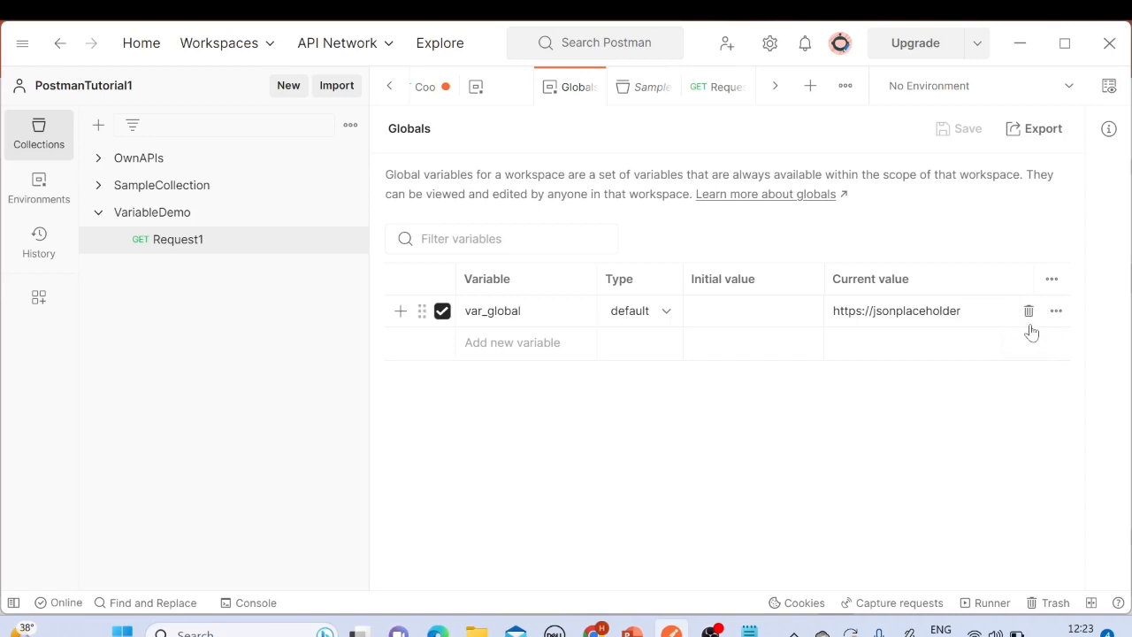
click(1029, 316)
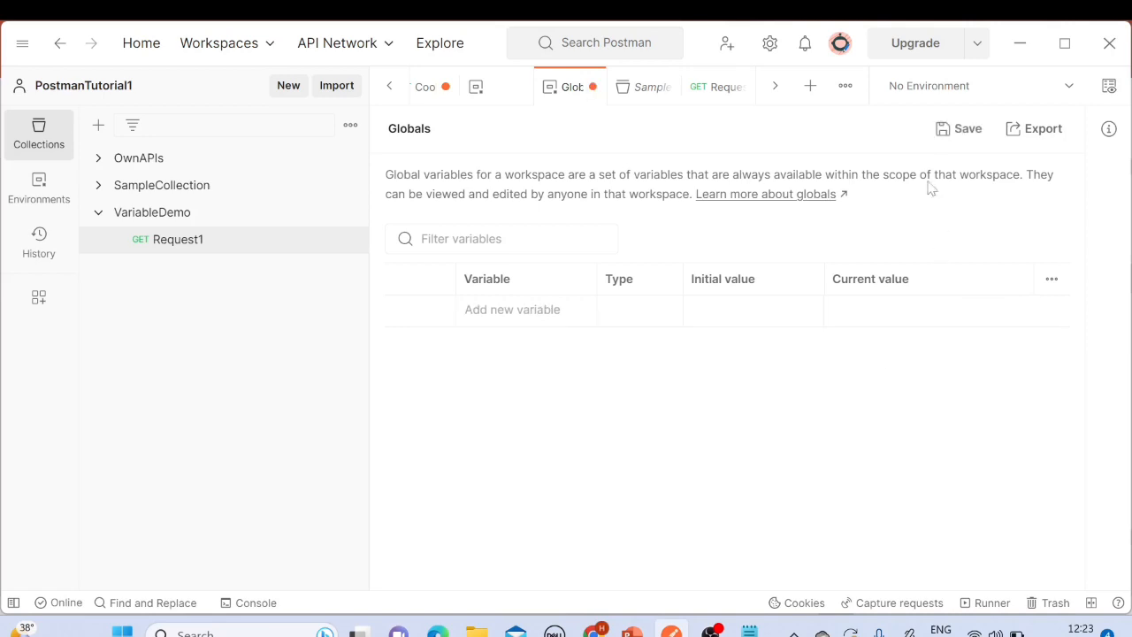
click(957, 129)
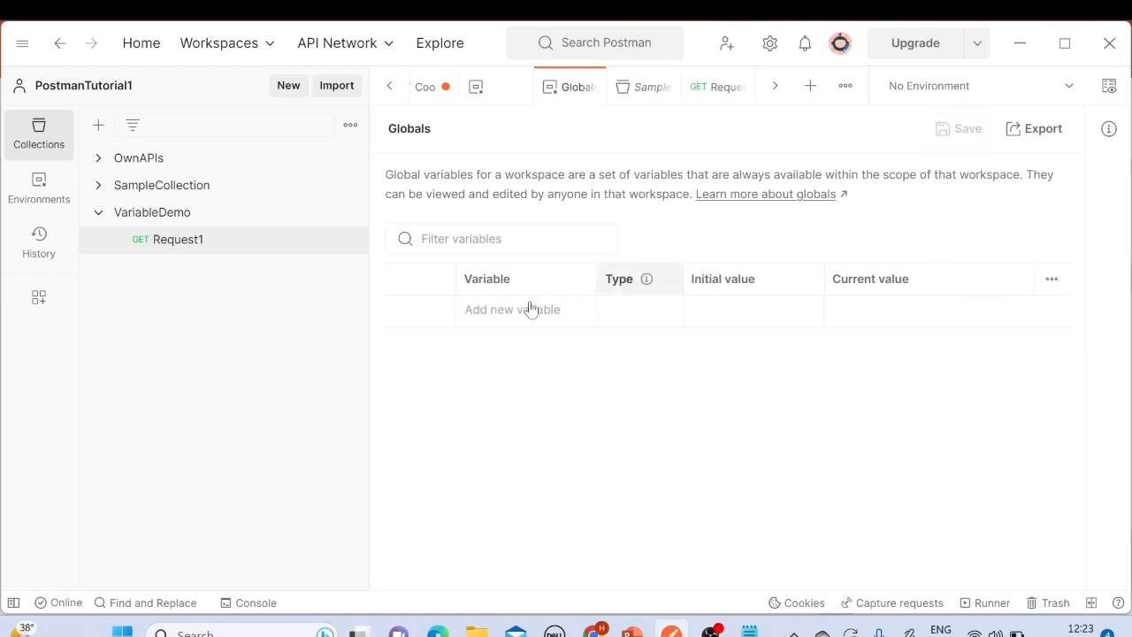
Step: Send Request1 without the global variable and examine the response error
click(165, 221)
click(167, 240)
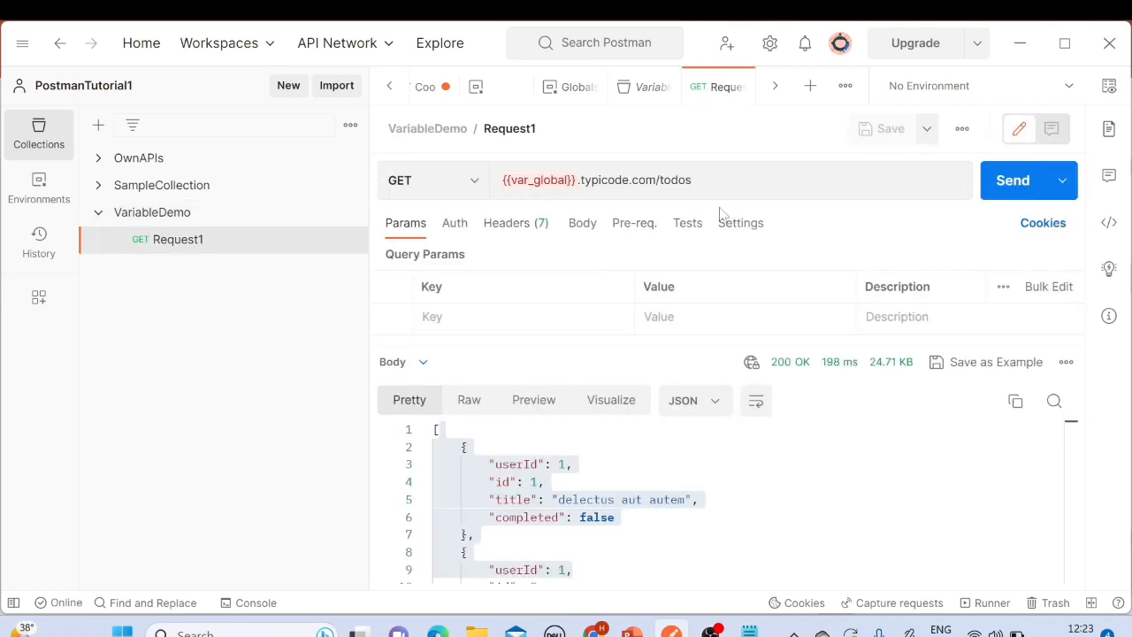
click(1004, 186)
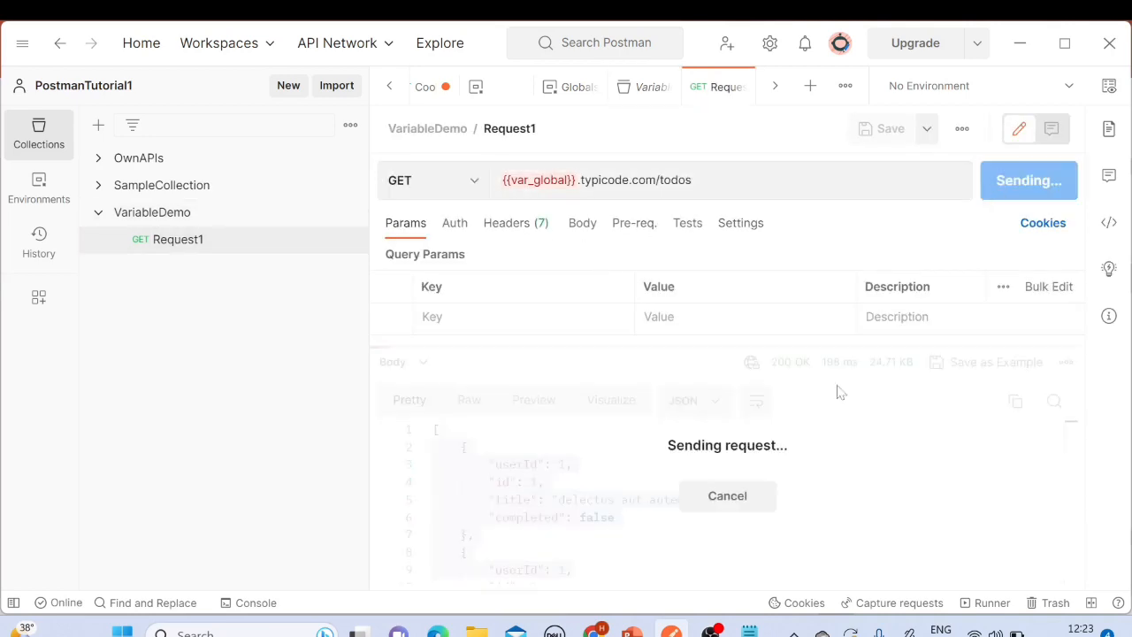
scroll(707, 476, down, 1)
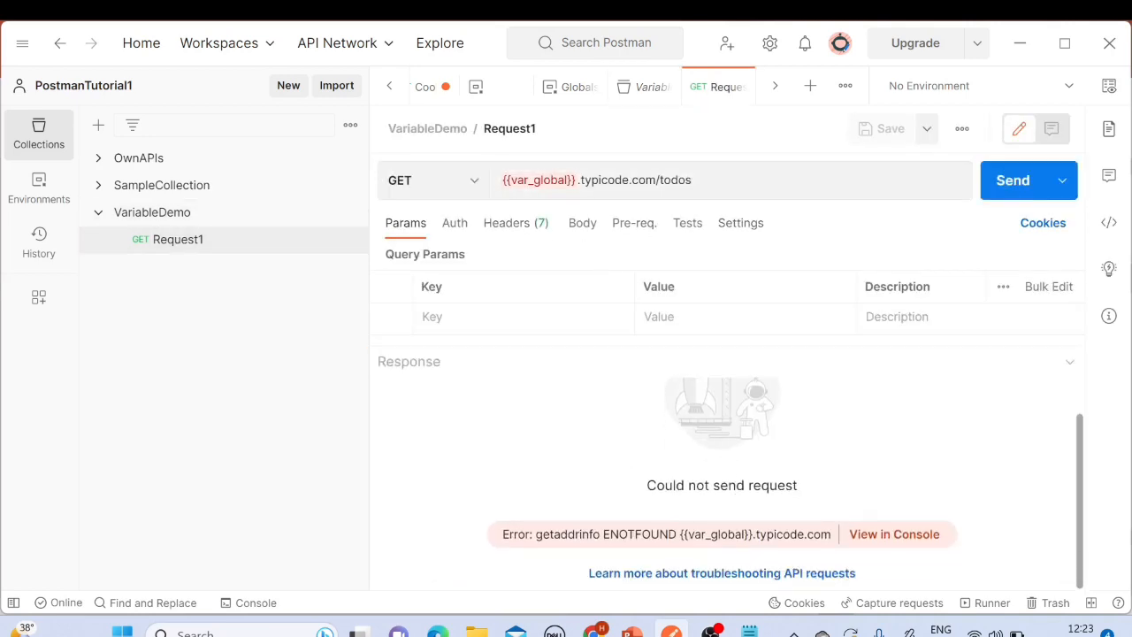
drag(658, 485, 793, 484)
scroll(540, 453, up, 1)
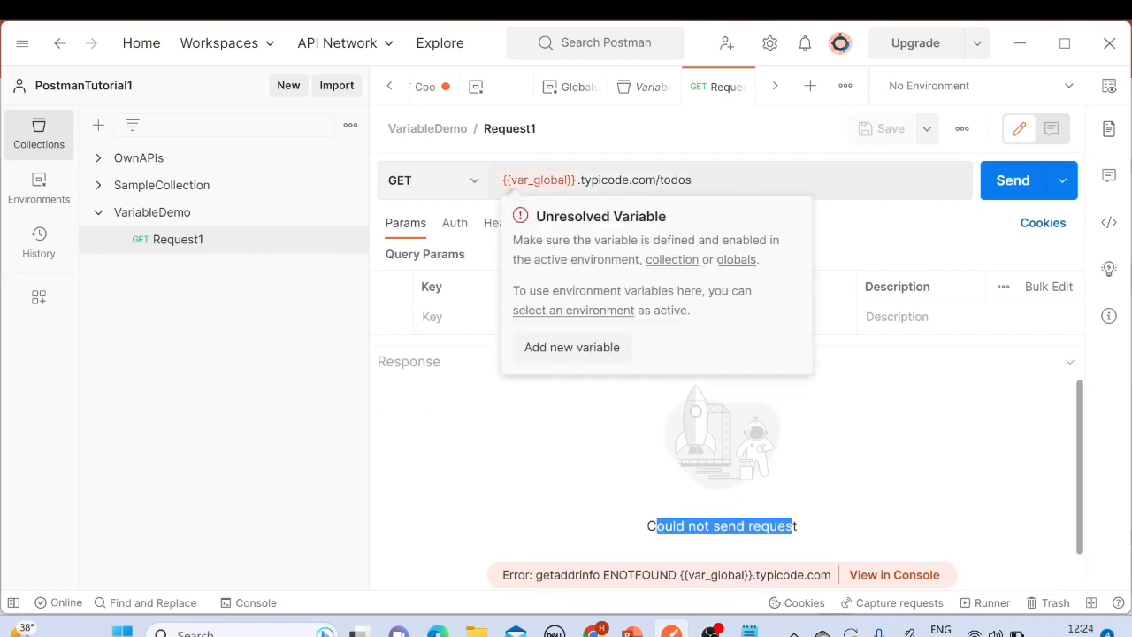
drag(577, 181, 483, 185)
text({{var_global}}.typicode.com/todos)
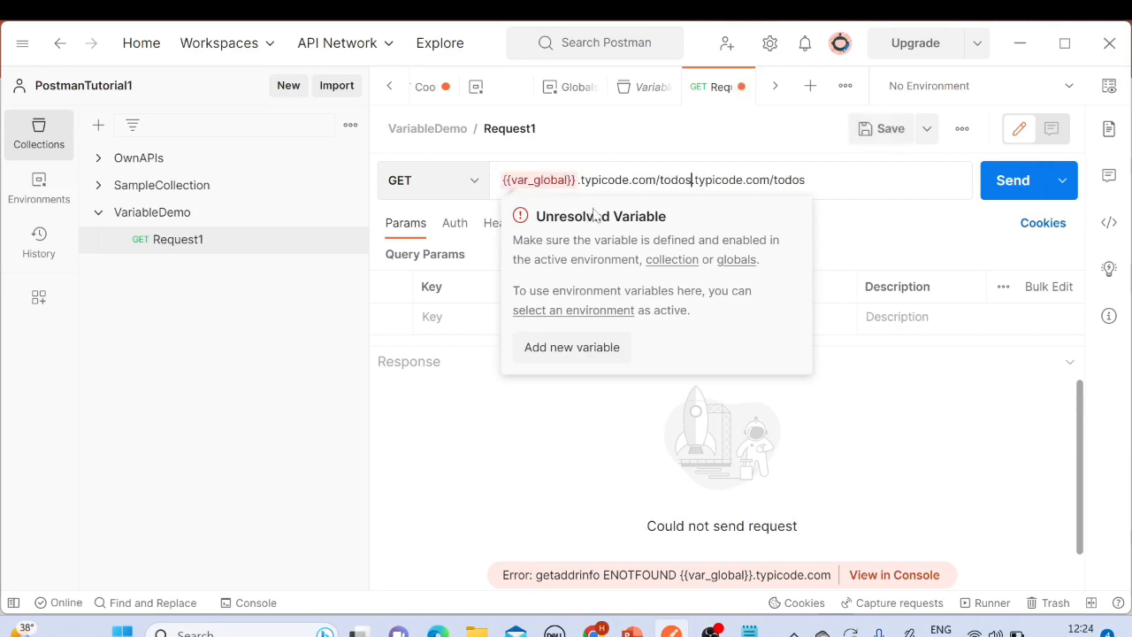
key(ctrl+z)
click(582, 180)
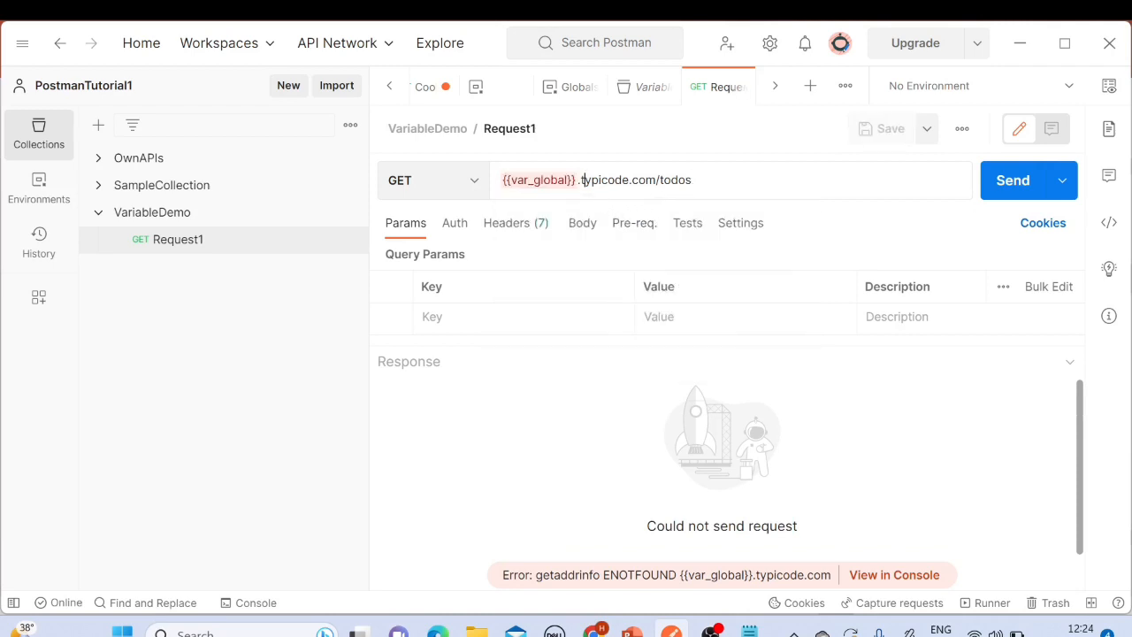
drag(577, 180, 480, 179)
text({{var_global}}.typicode.com/todos)
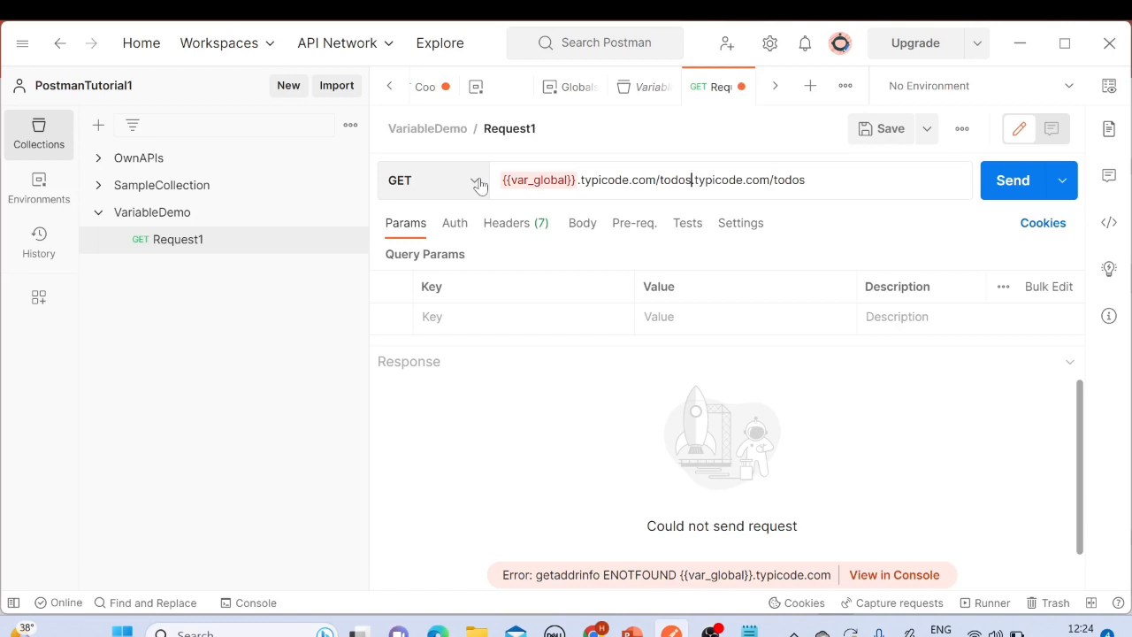
key(ctrl+z)
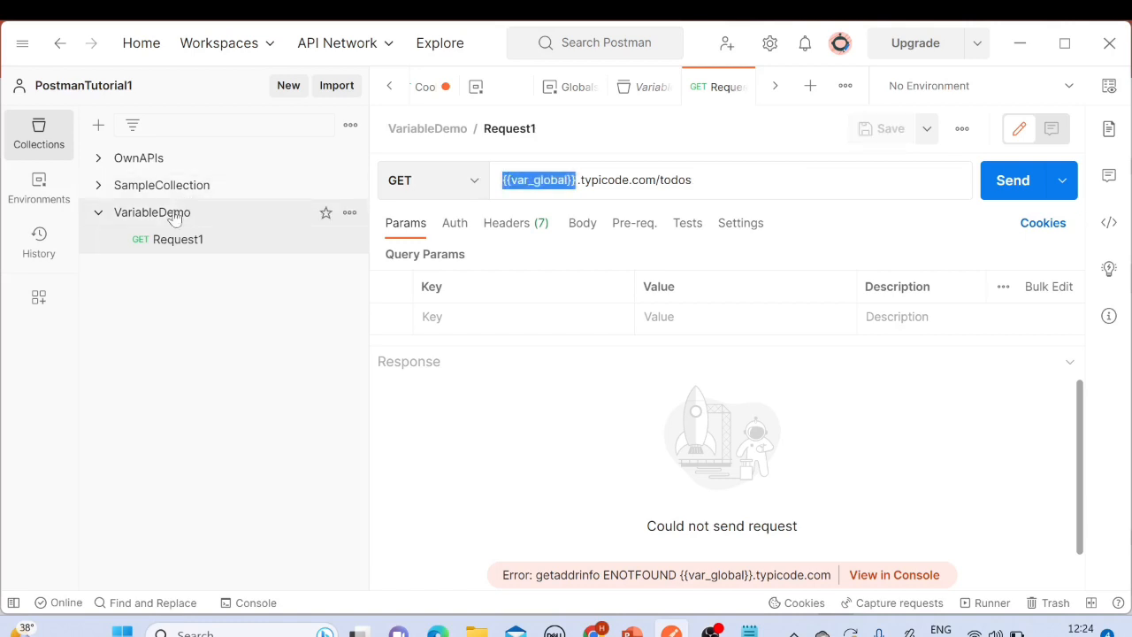
click(675, 179)
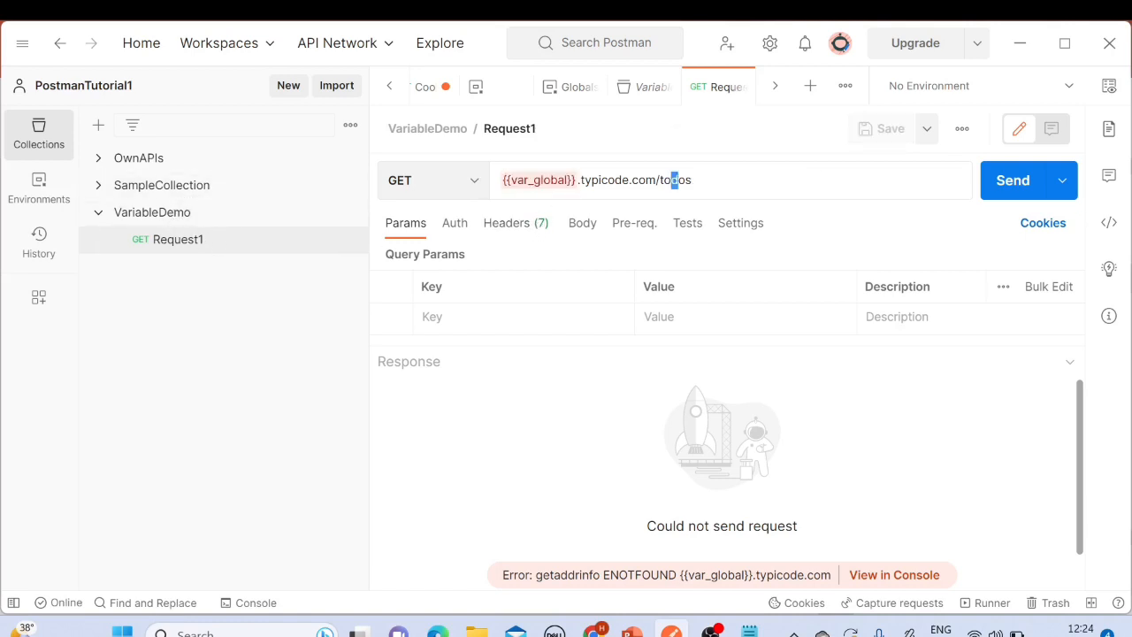
click(160, 185)
click(186, 213)
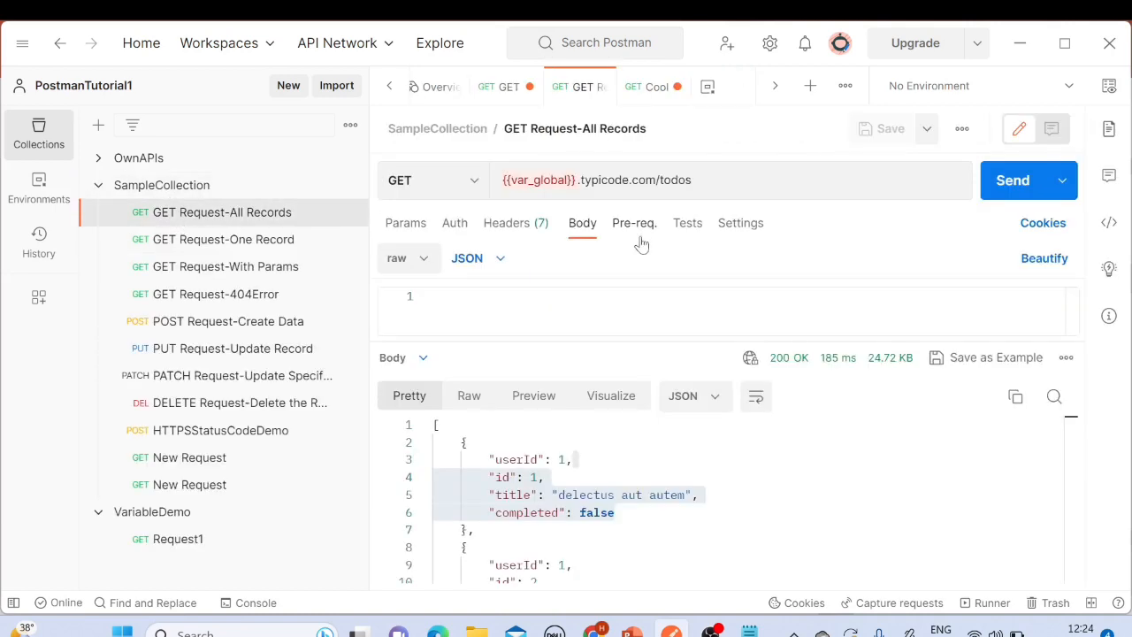
click(690, 191)
key(ctrl+z)
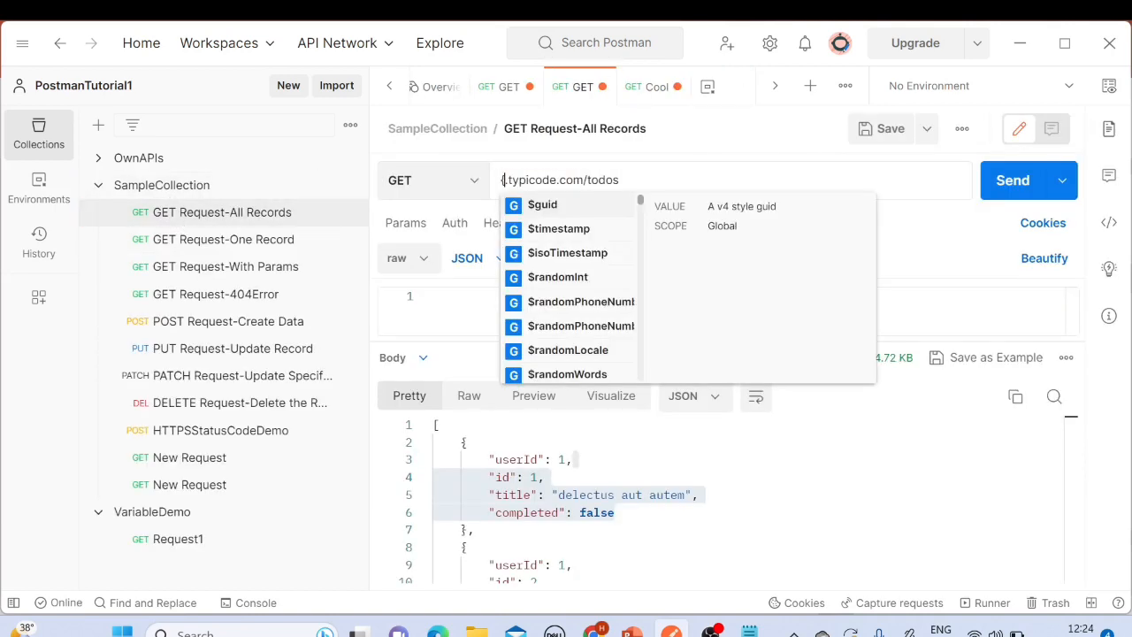
click(658, 180)
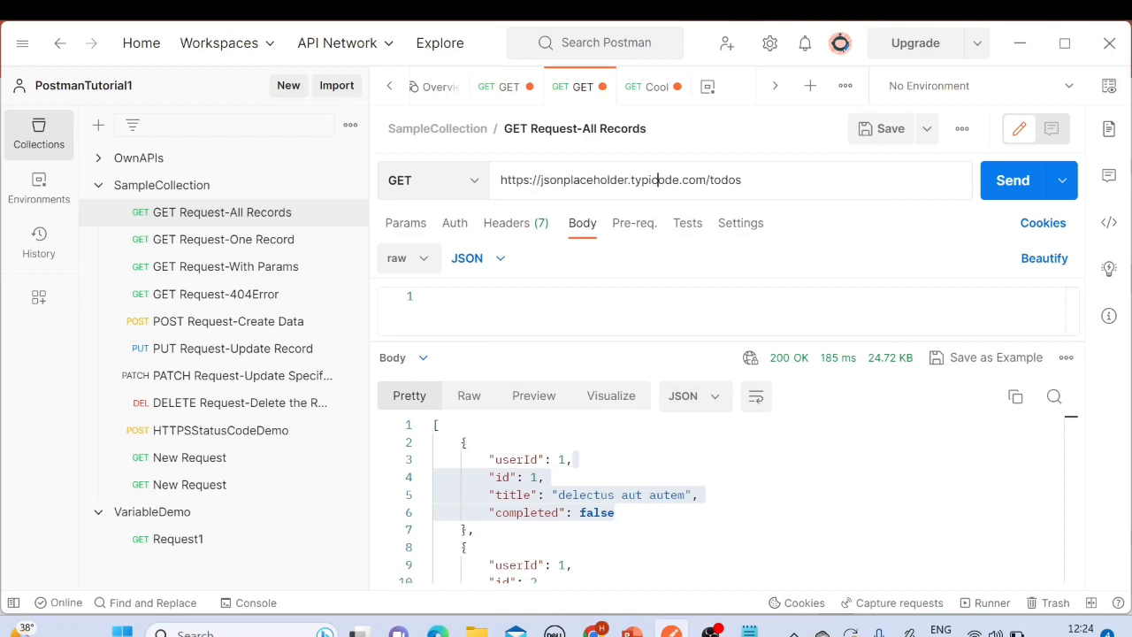
drag(628, 180, 498, 185)
drag(745, 181, 495, 183)
key(ctrl+c)
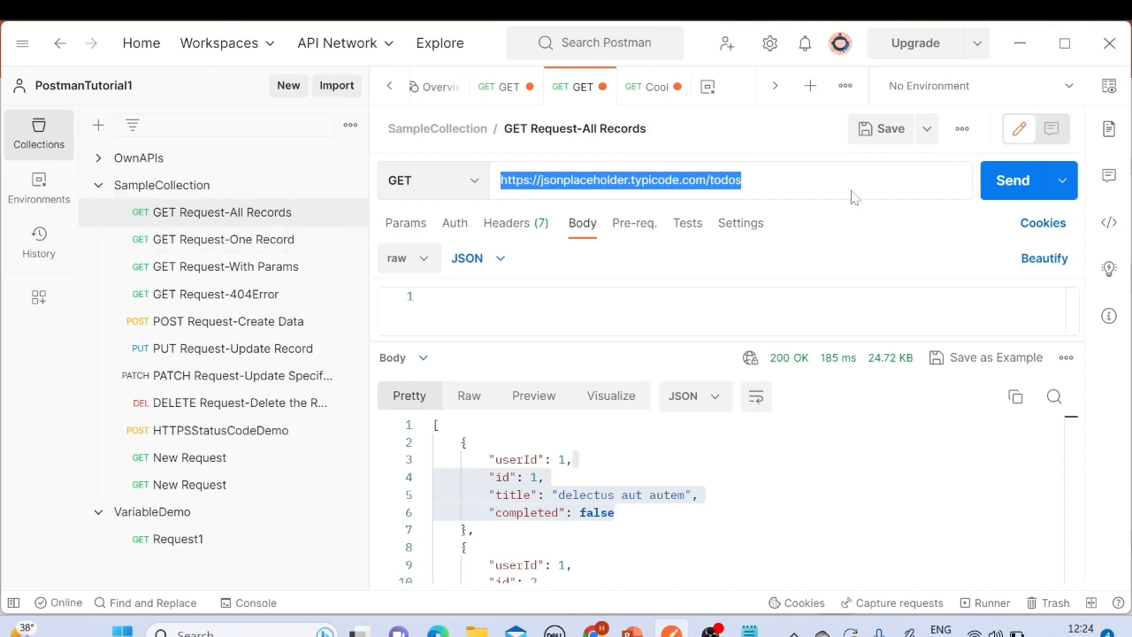
click(885, 128)
click(103, 190)
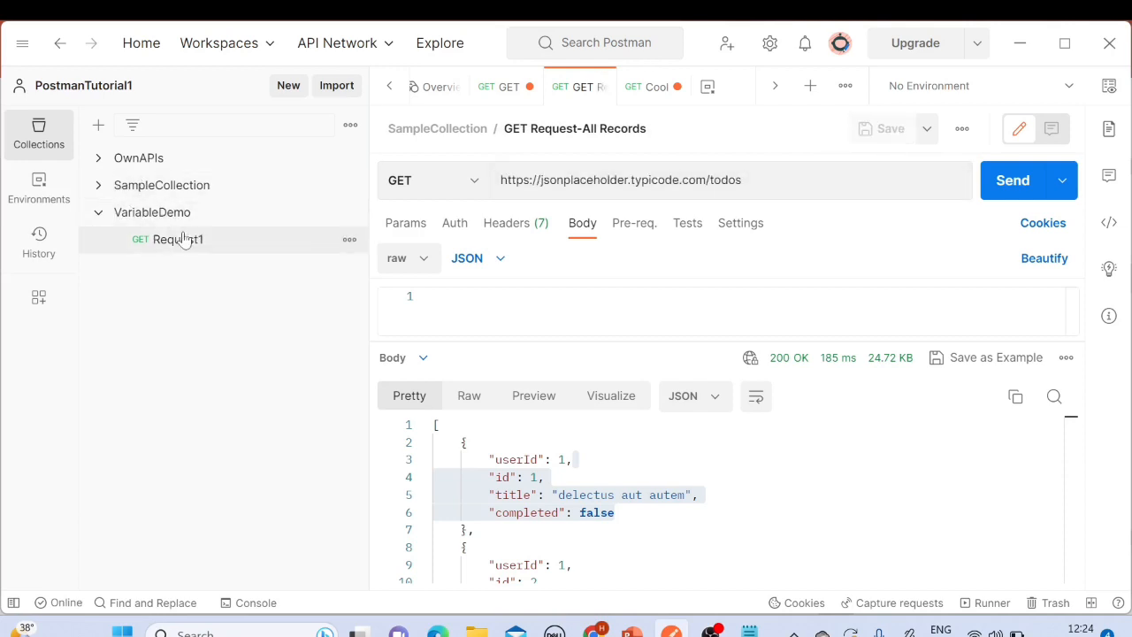
click(186, 239)
drag(699, 181, 495, 183)
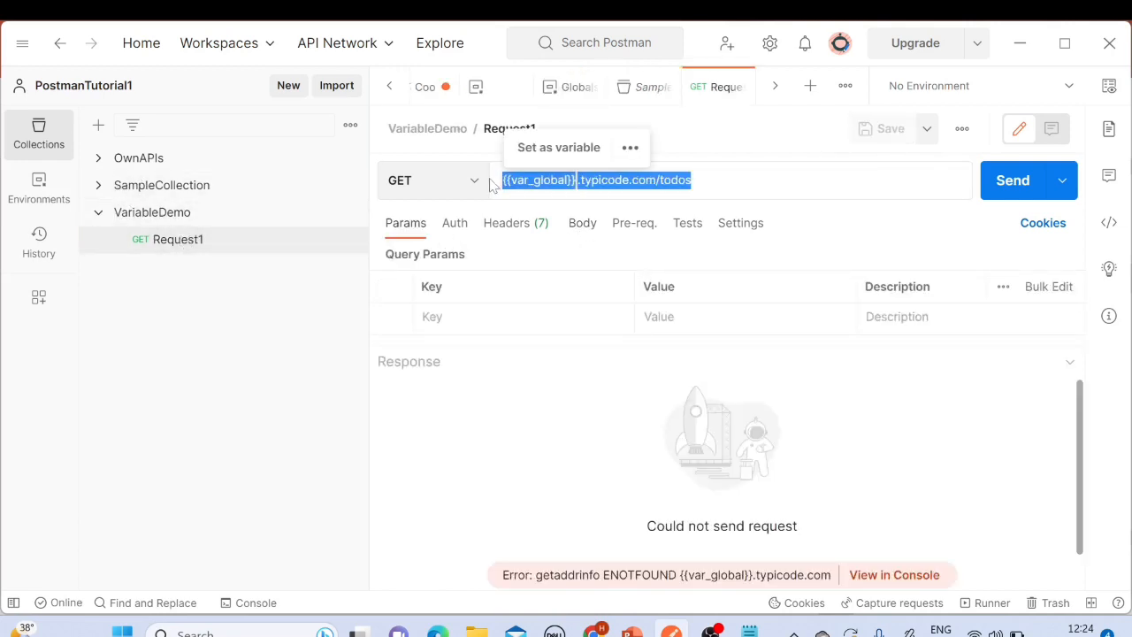
key(ctrl+v)
click(885, 128)
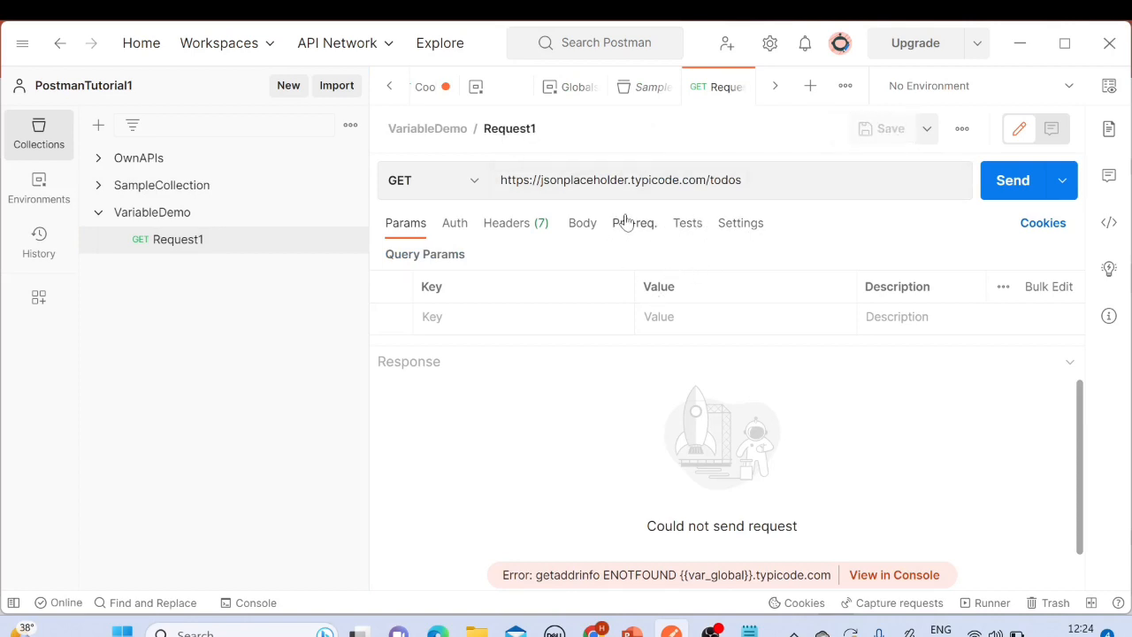
drag(628, 181, 504, 193)
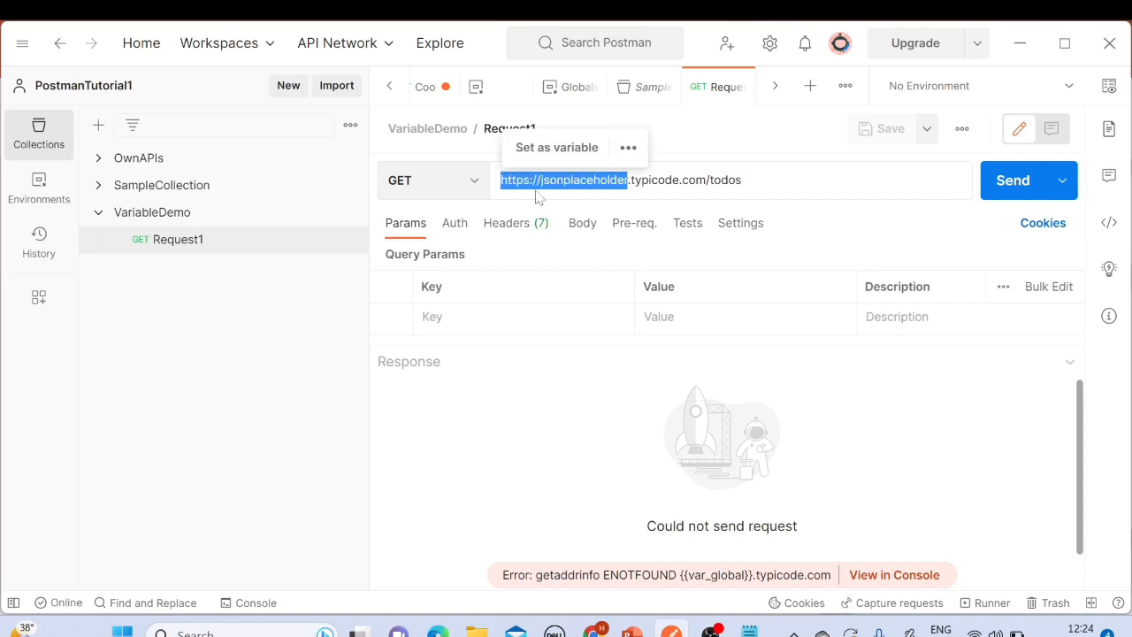
click(571, 180)
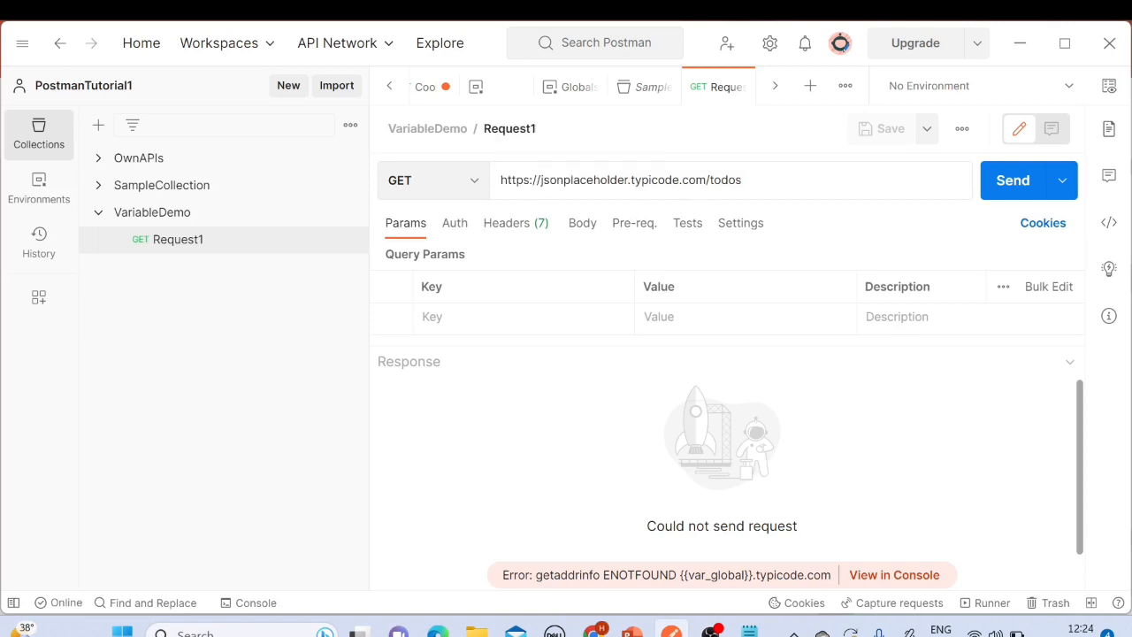
double_click(726, 180)
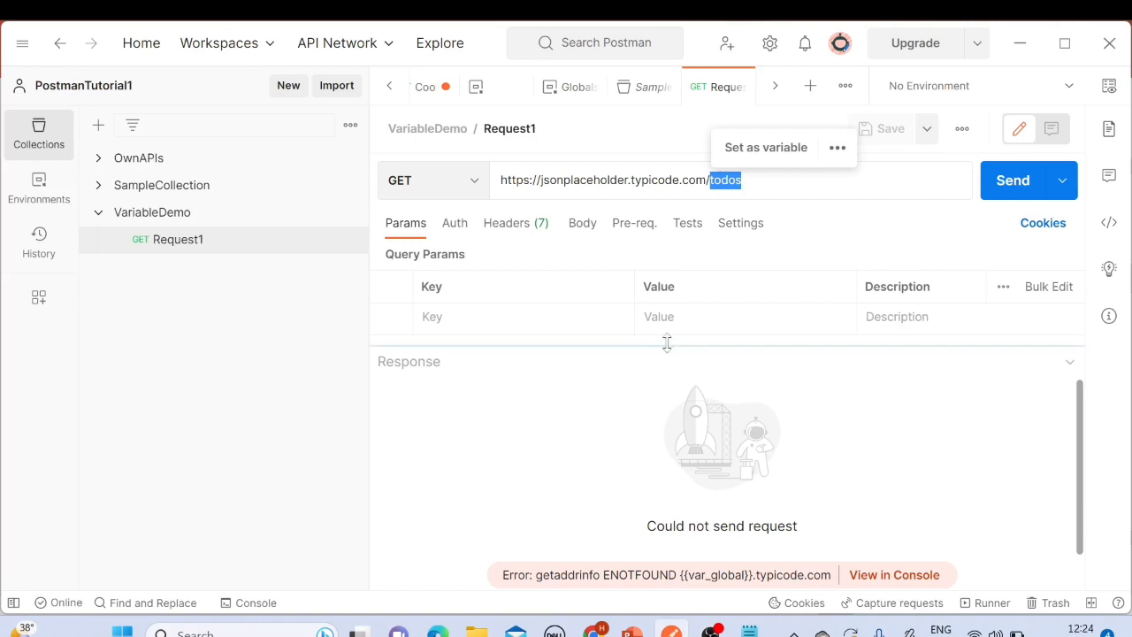
click(582, 222)
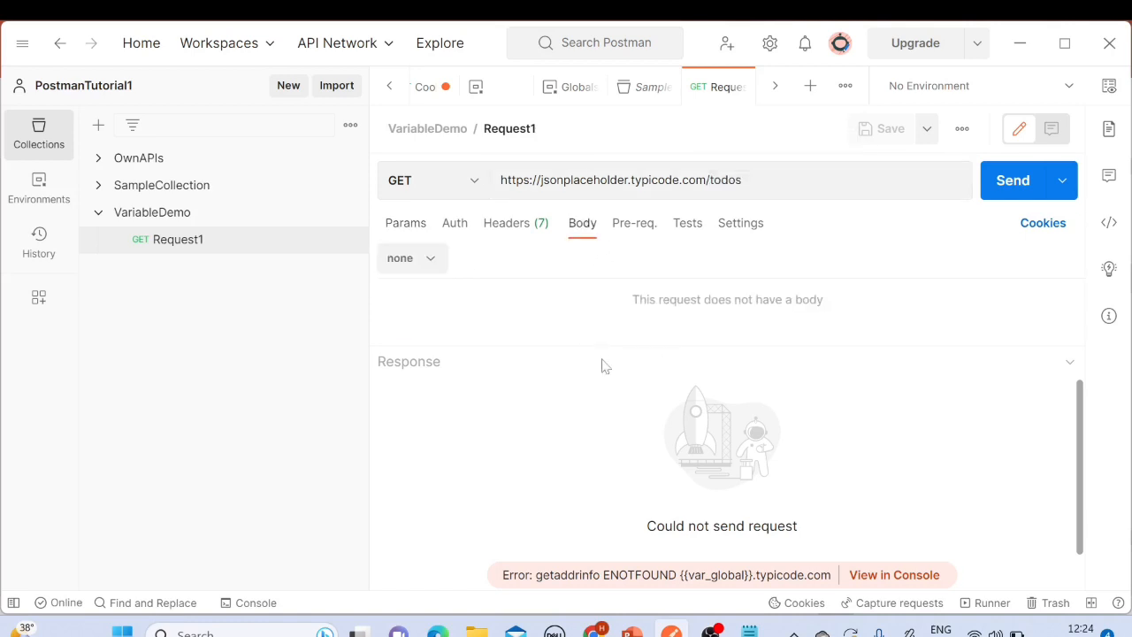
drag(706, 180, 628, 179)
click(563, 180)
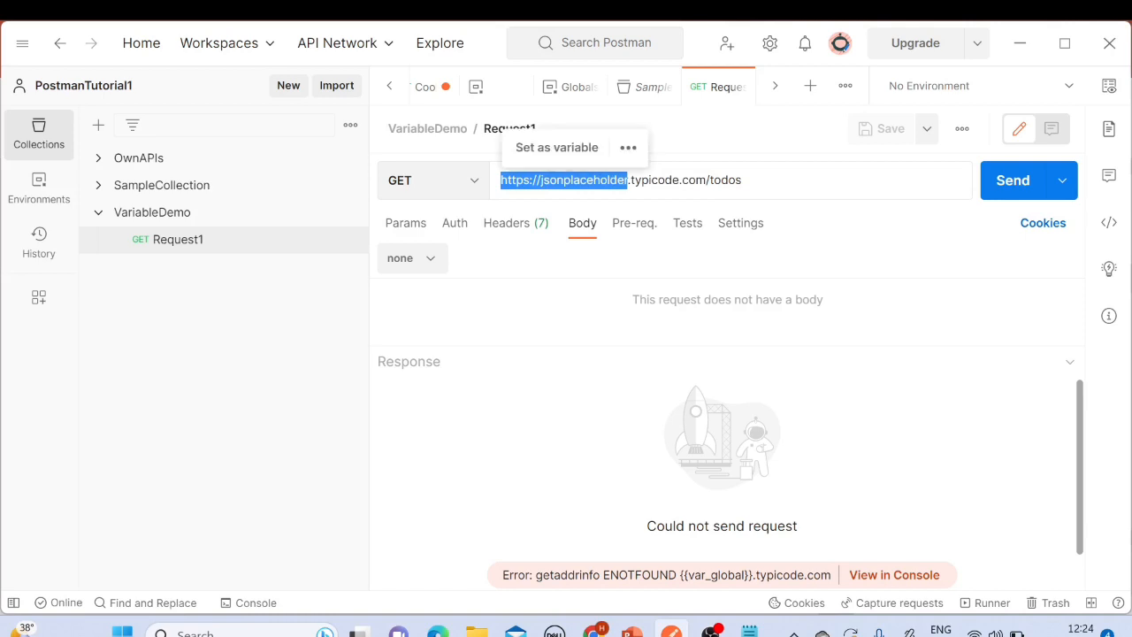
click(551, 157)
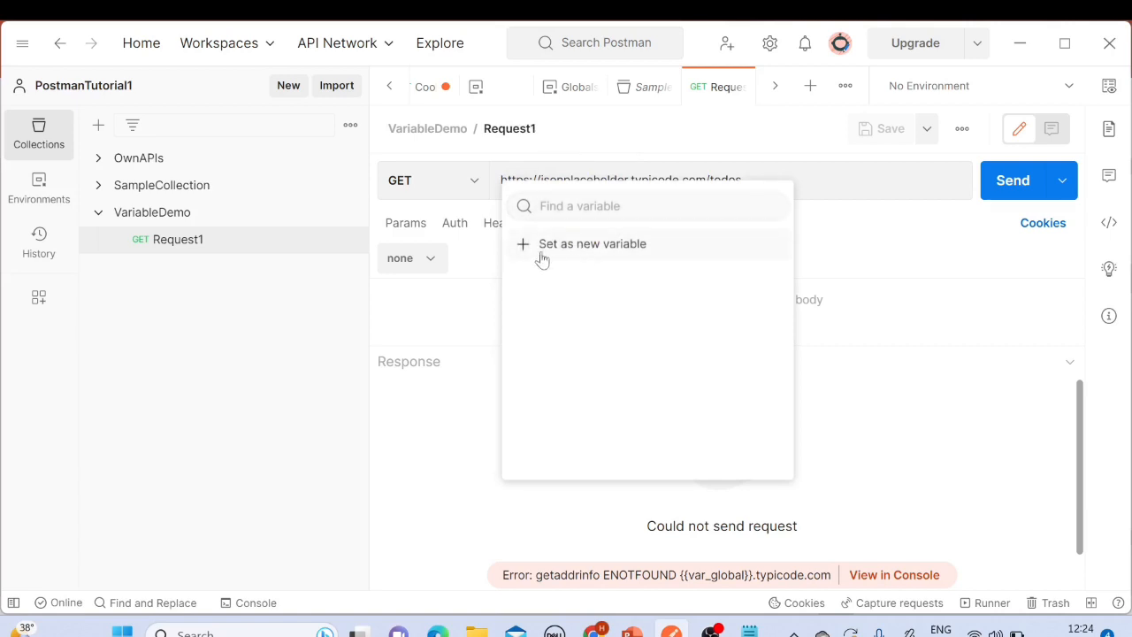
click(590, 256)
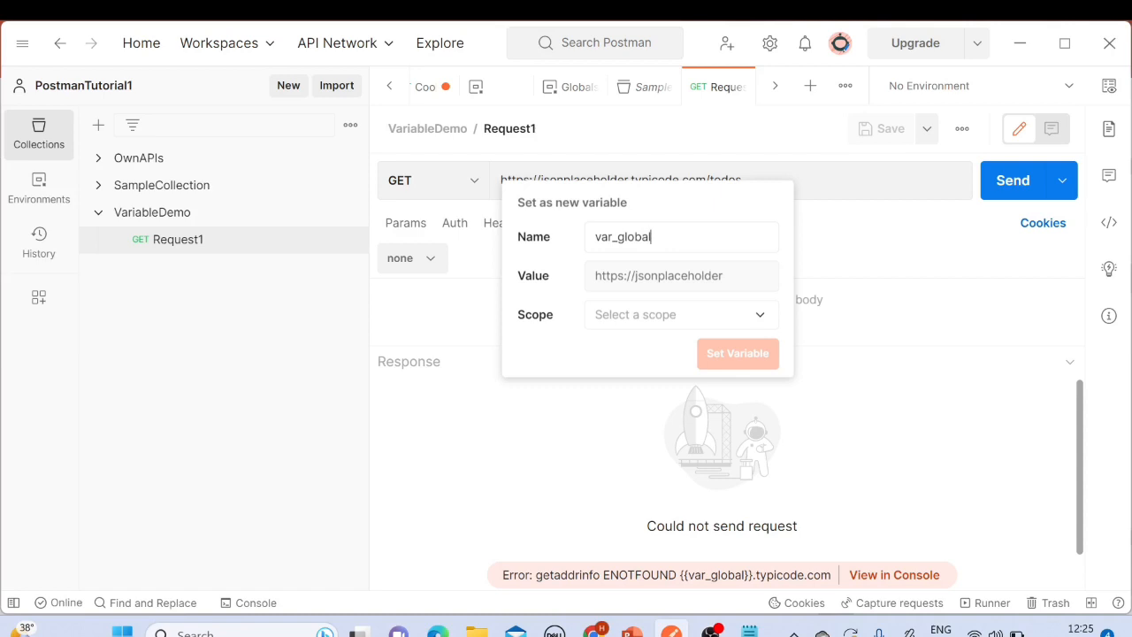
double_click(535, 315)
click(758, 316)
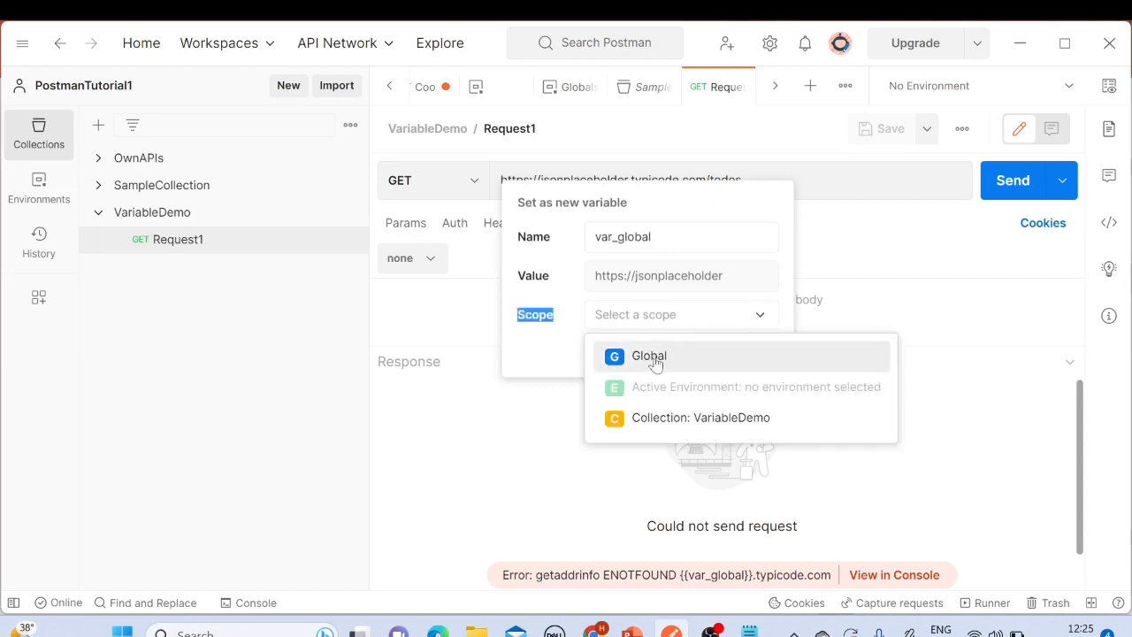
click(665, 362)
click(734, 354)
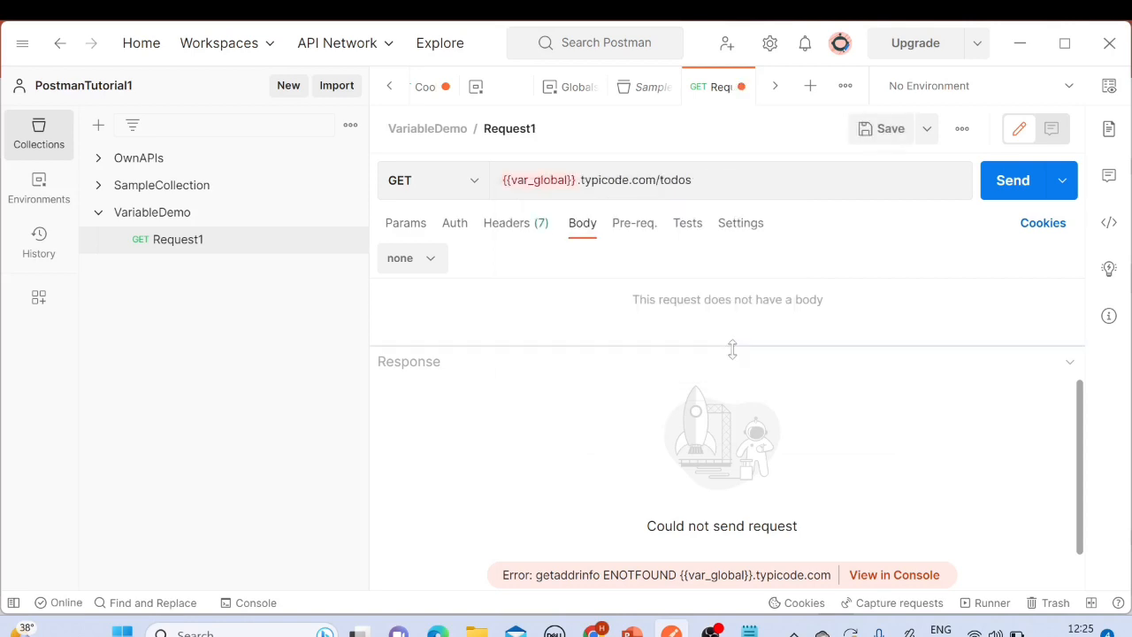
Step: Save Request1 with the {{var_global}} URL
drag(691, 180, 465, 184)
double_click(542, 181)
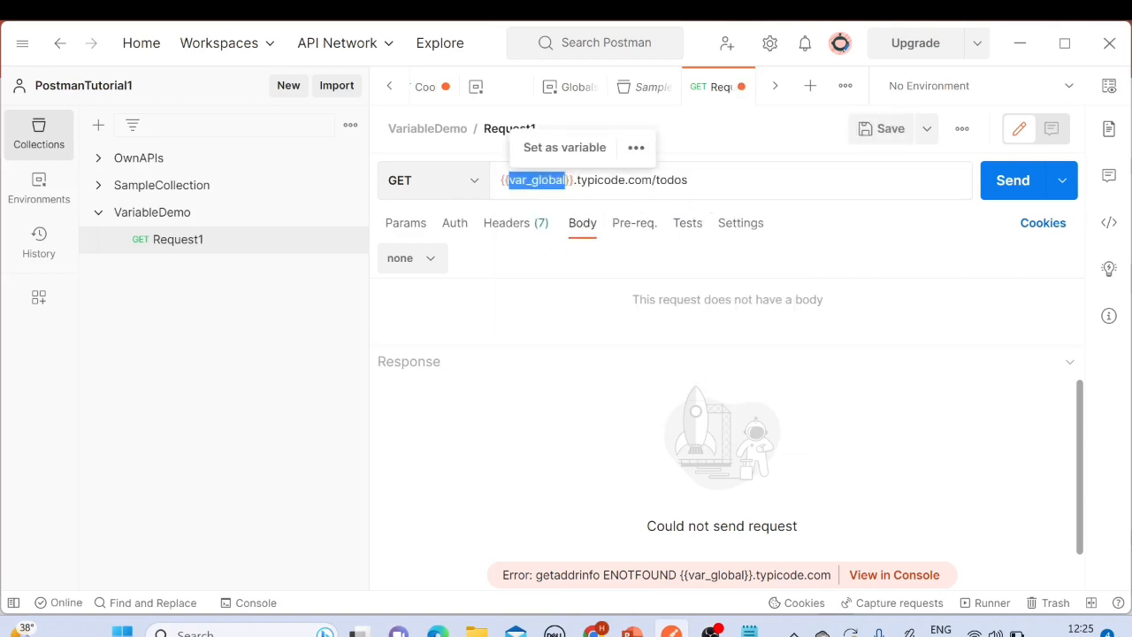
click(698, 180)
click(879, 131)
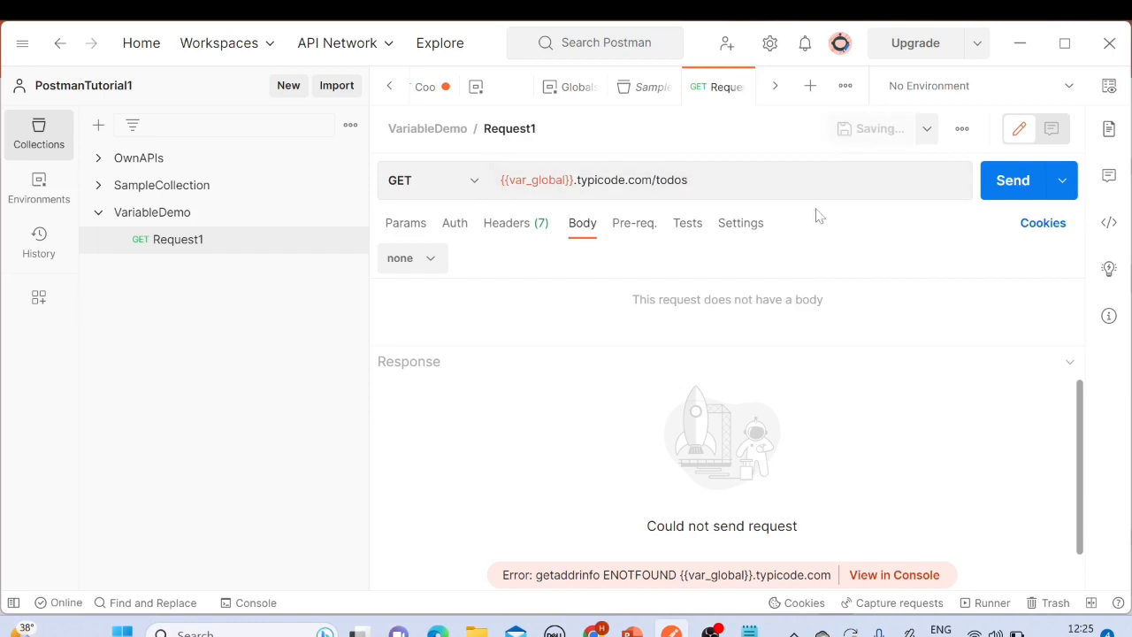
Step: Open the environment quick look and examine the var_global global variable's values
click(1109, 87)
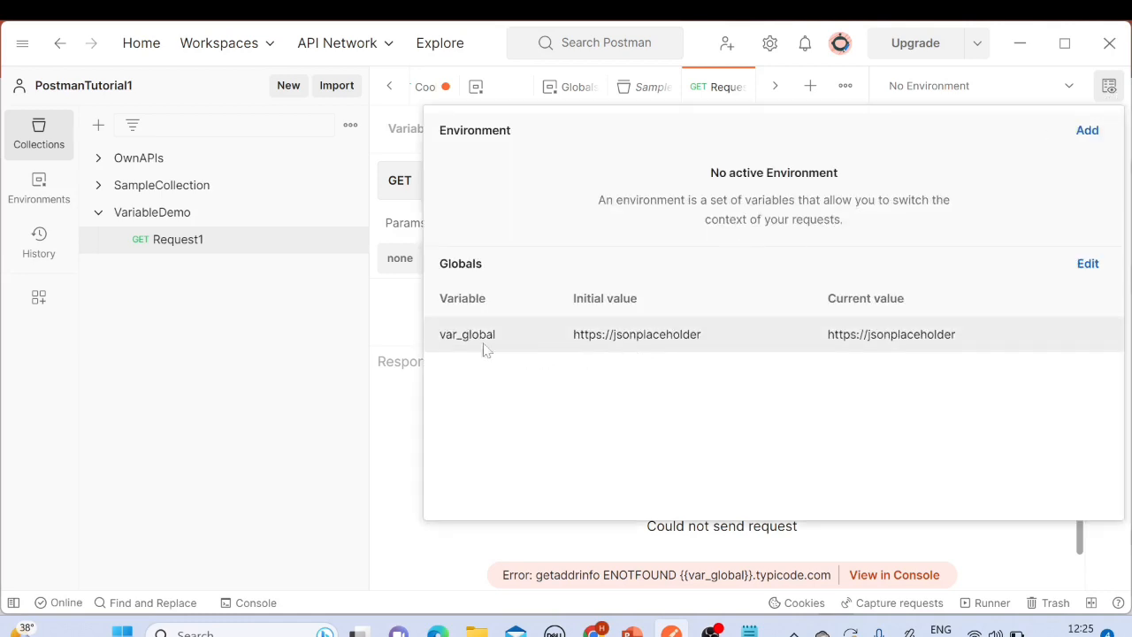
drag(441, 334, 501, 334)
drag(576, 335, 727, 336)
drag(826, 334, 988, 348)
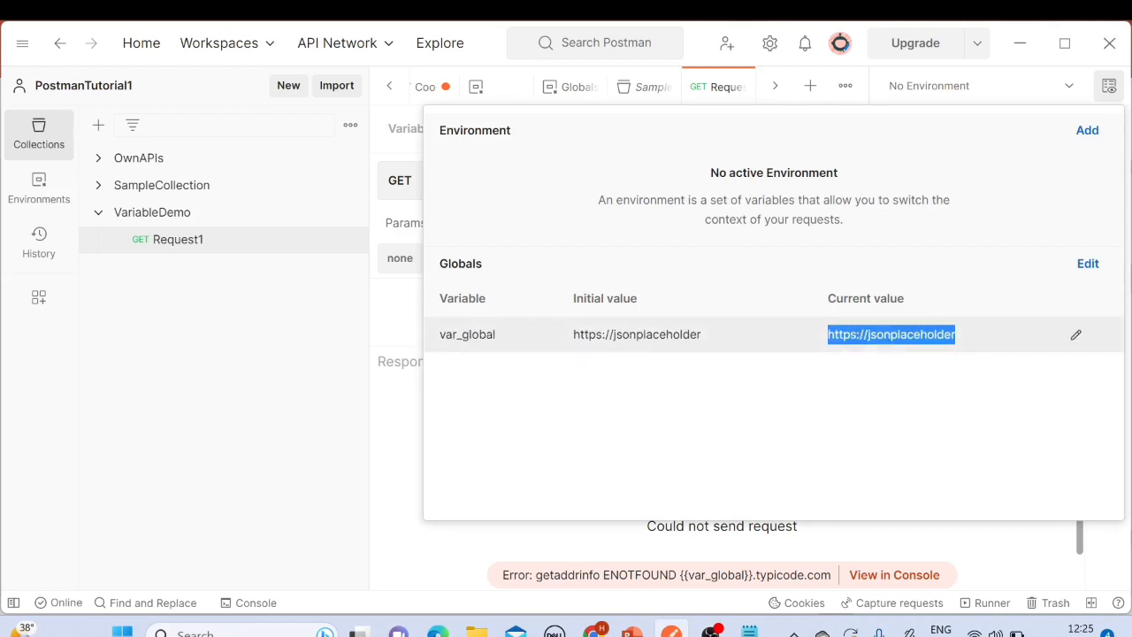
click(1109, 86)
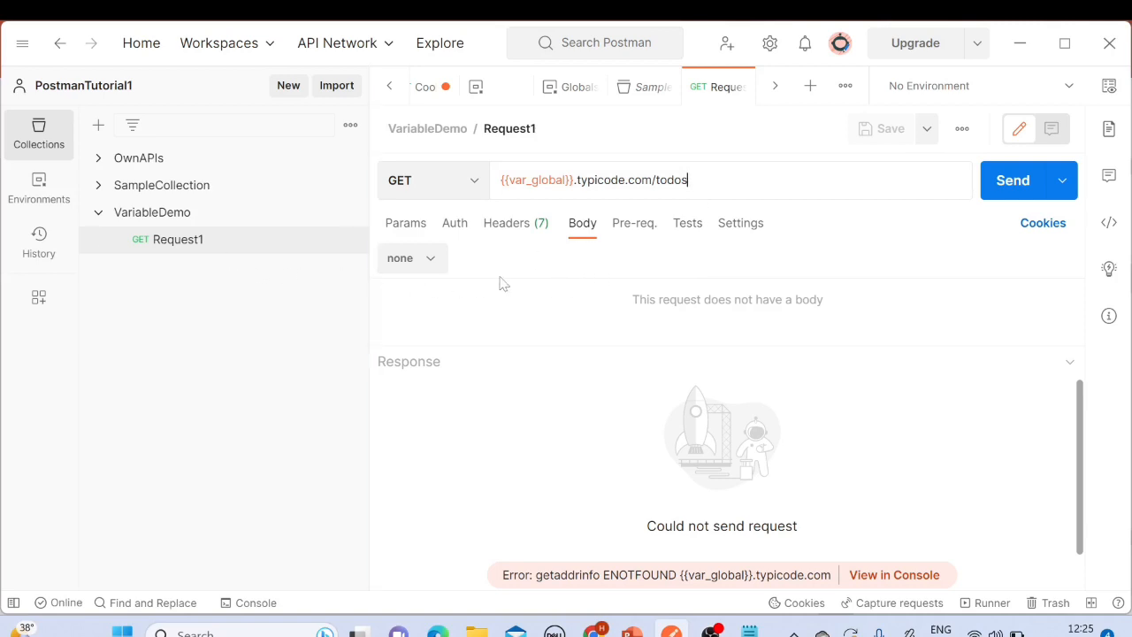
click(99, 213)
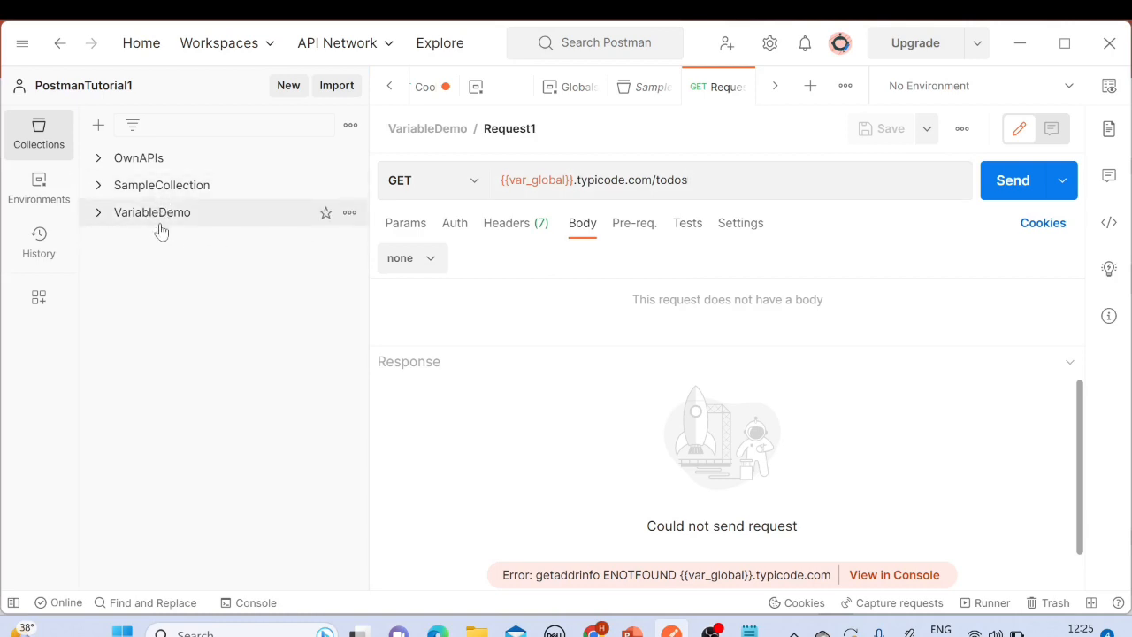
click(158, 216)
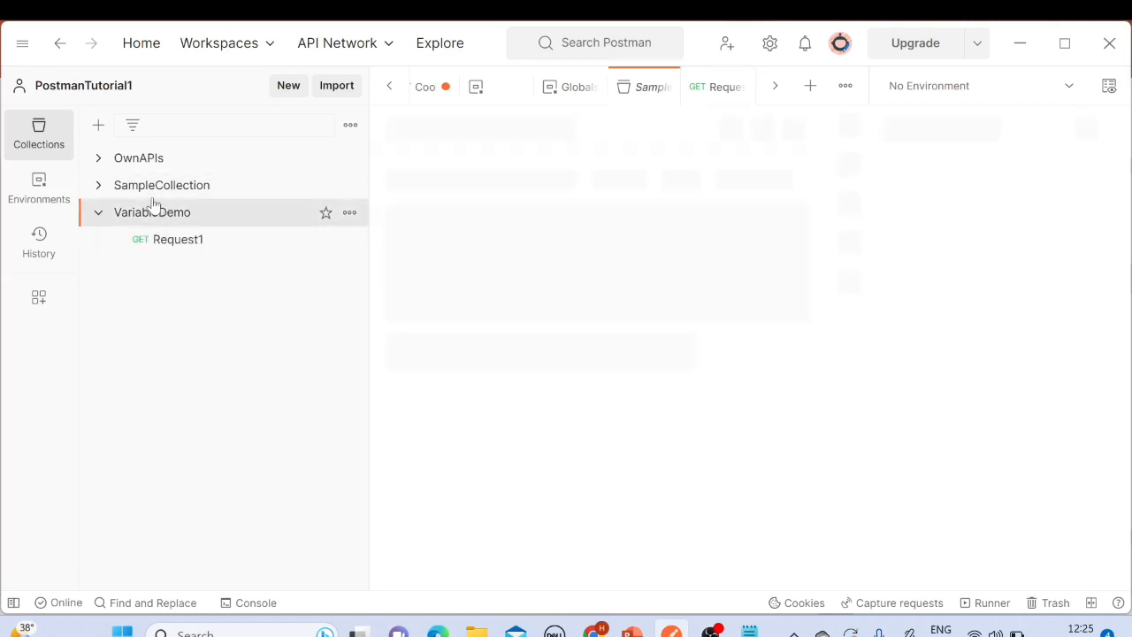
click(187, 241)
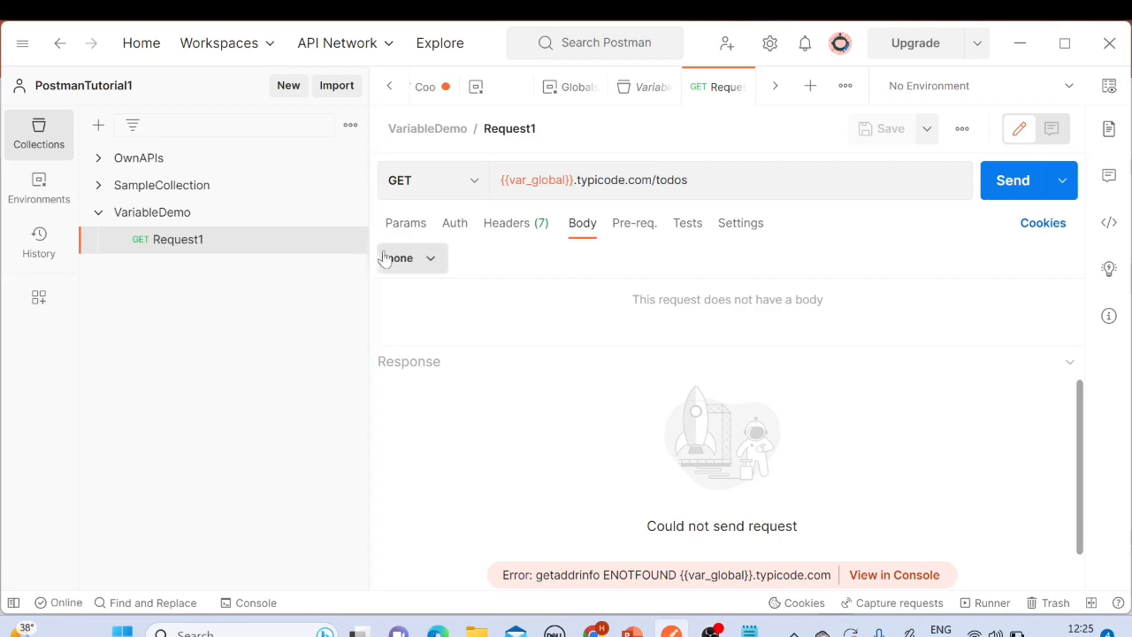
click(165, 222)
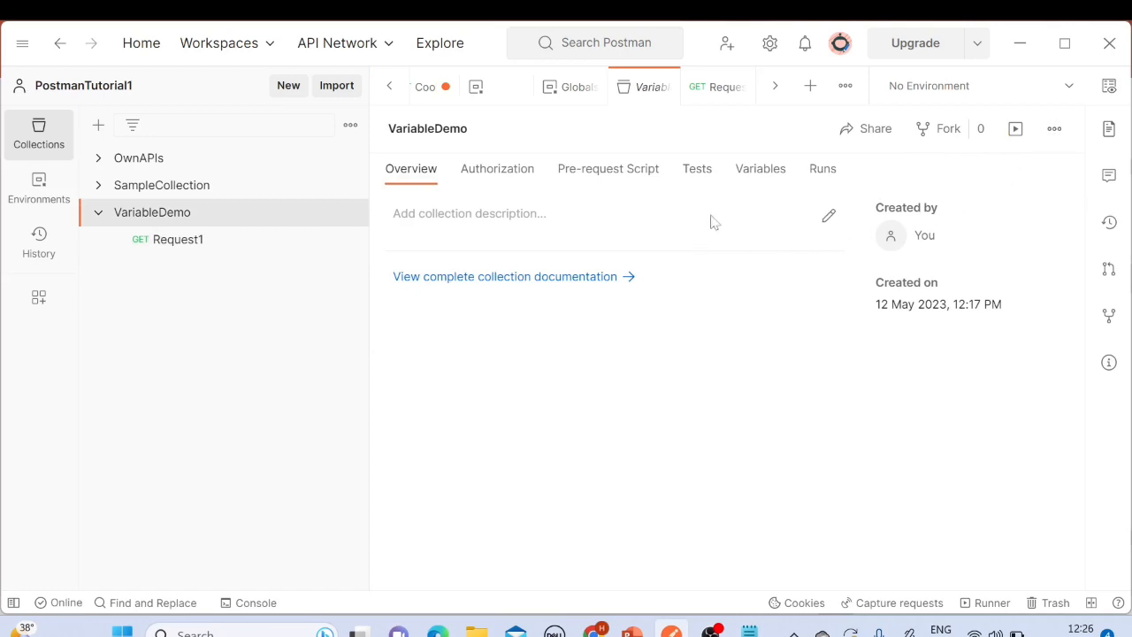
Step: Open the environment quick look and read its explanation of environments
click(1109, 87)
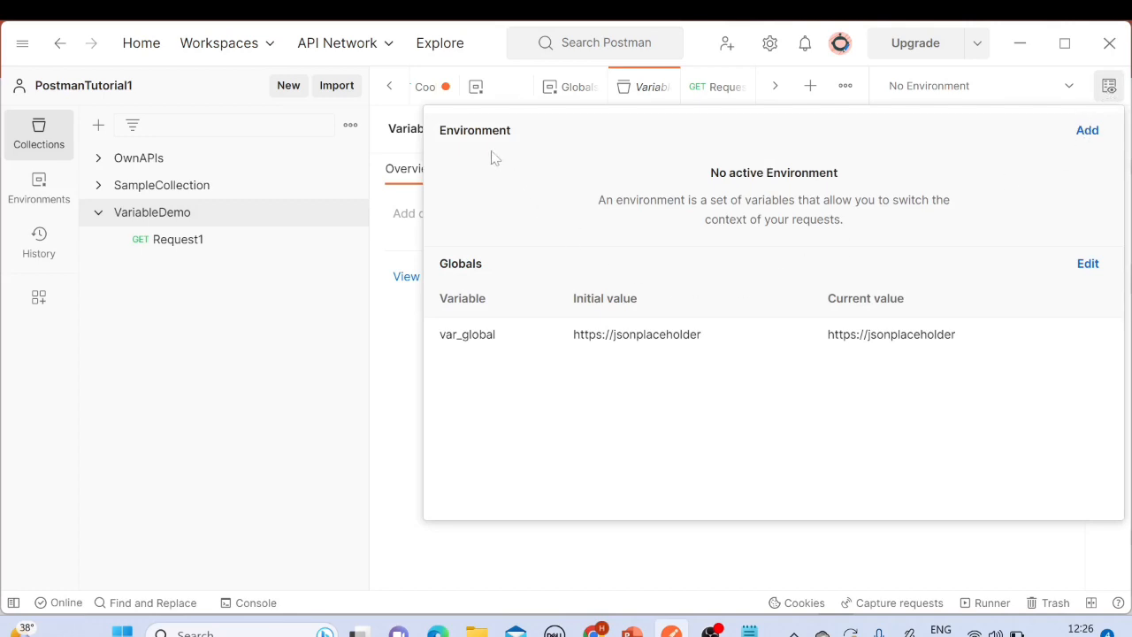
drag(447, 131, 506, 131)
drag(711, 172, 869, 225)
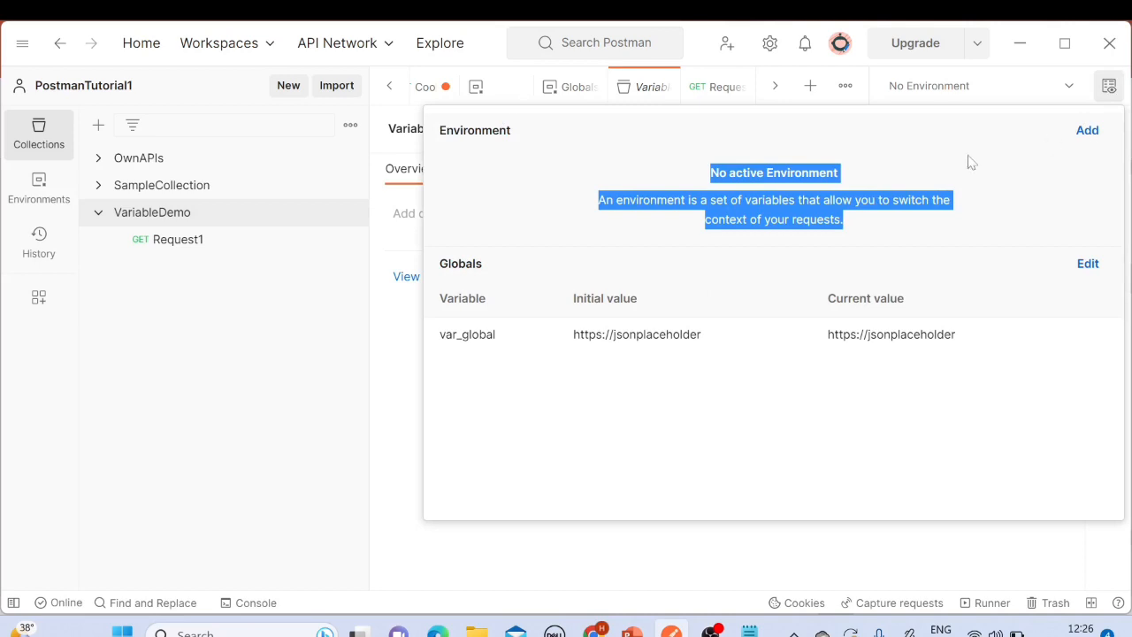
click(1108, 87)
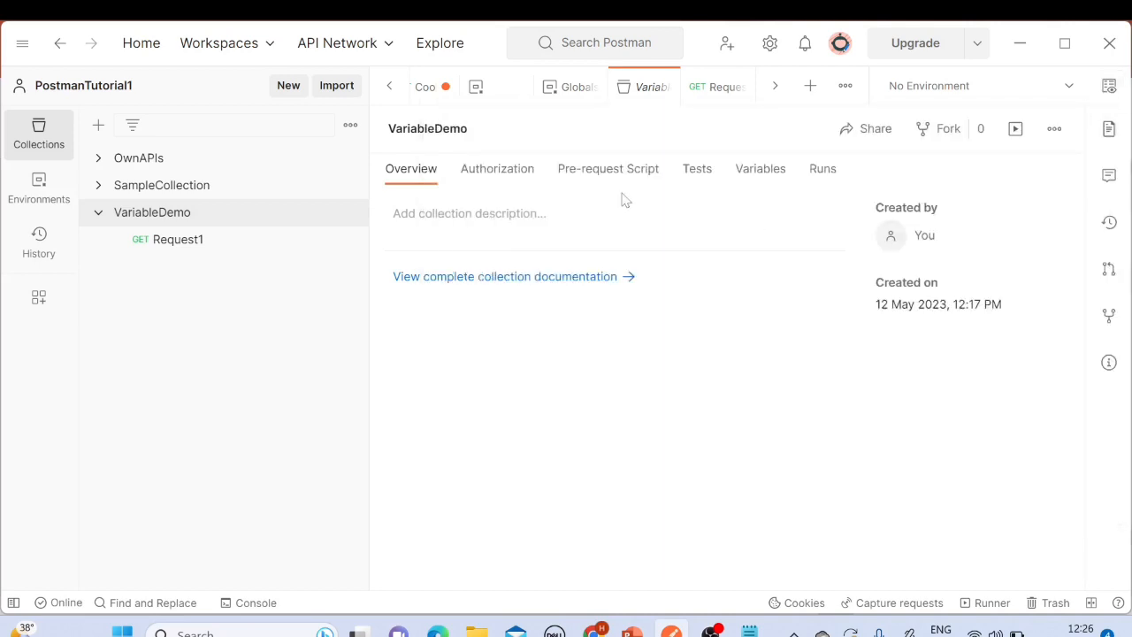
Step: Create a new environment named Dev
click(40, 190)
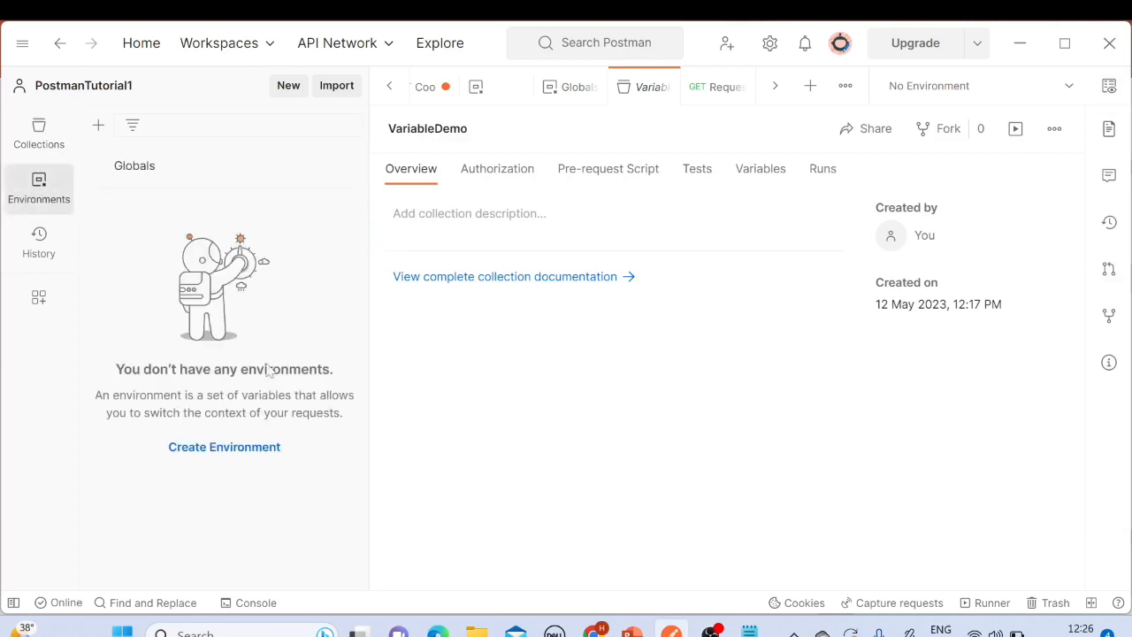
click(223, 447)
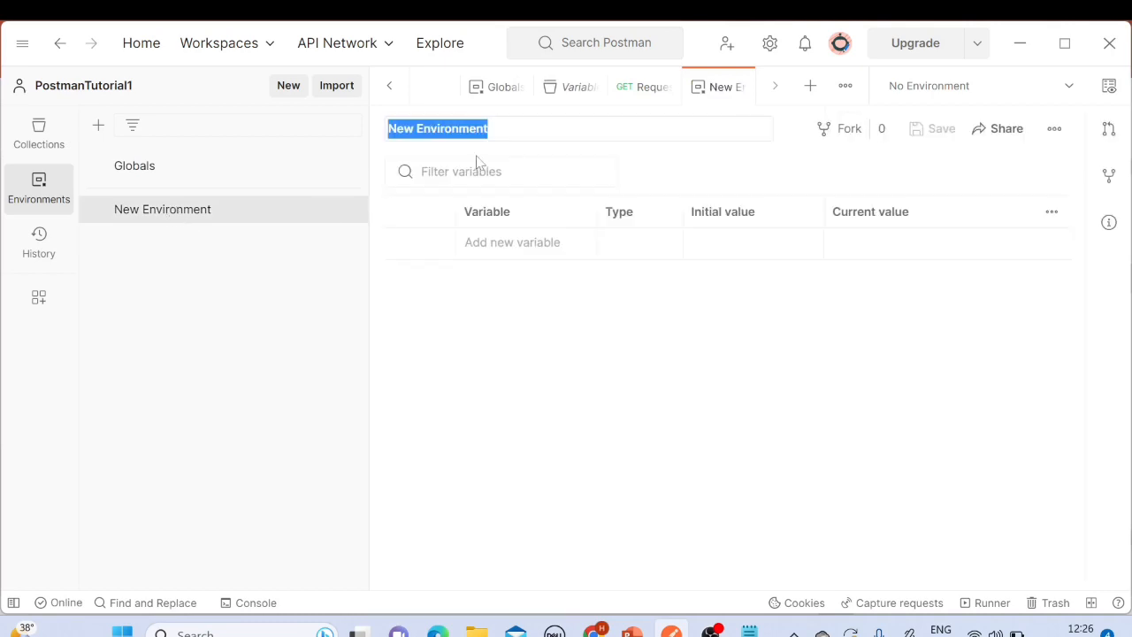
drag(495, 130, 359, 134)
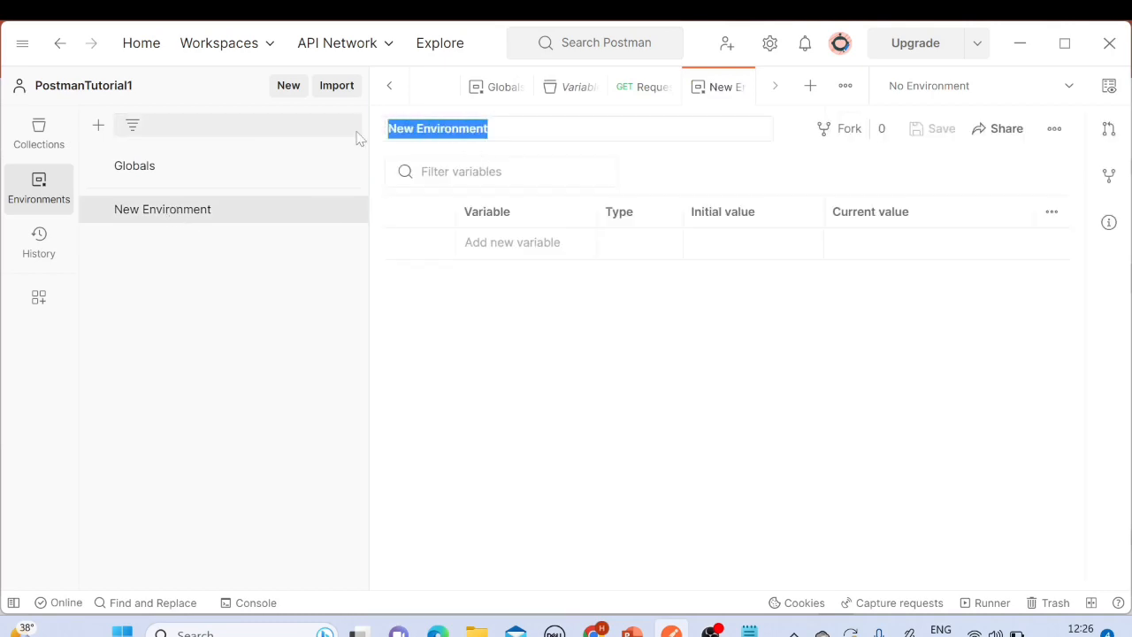
text(Dev)
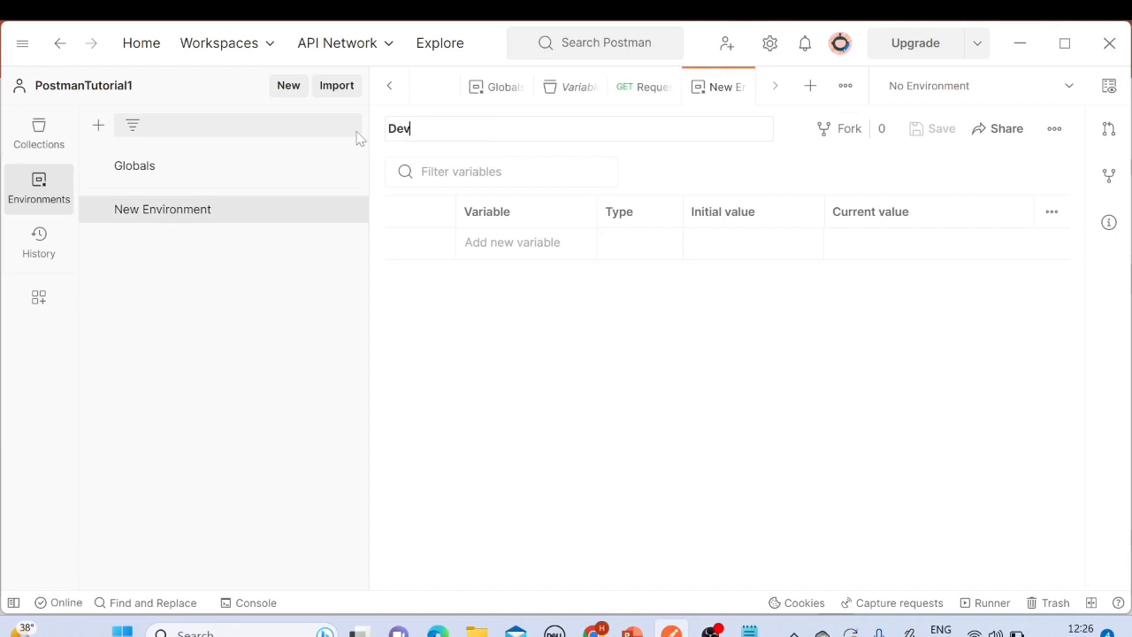
key(Return)
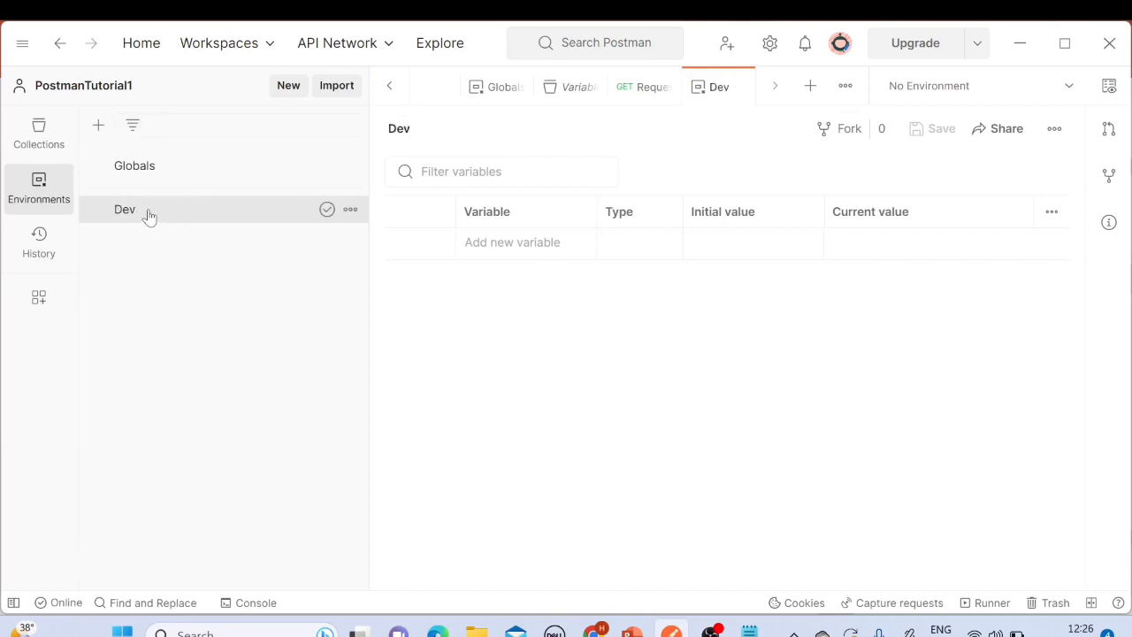
Step: Create another environment named QA
click(99, 128)
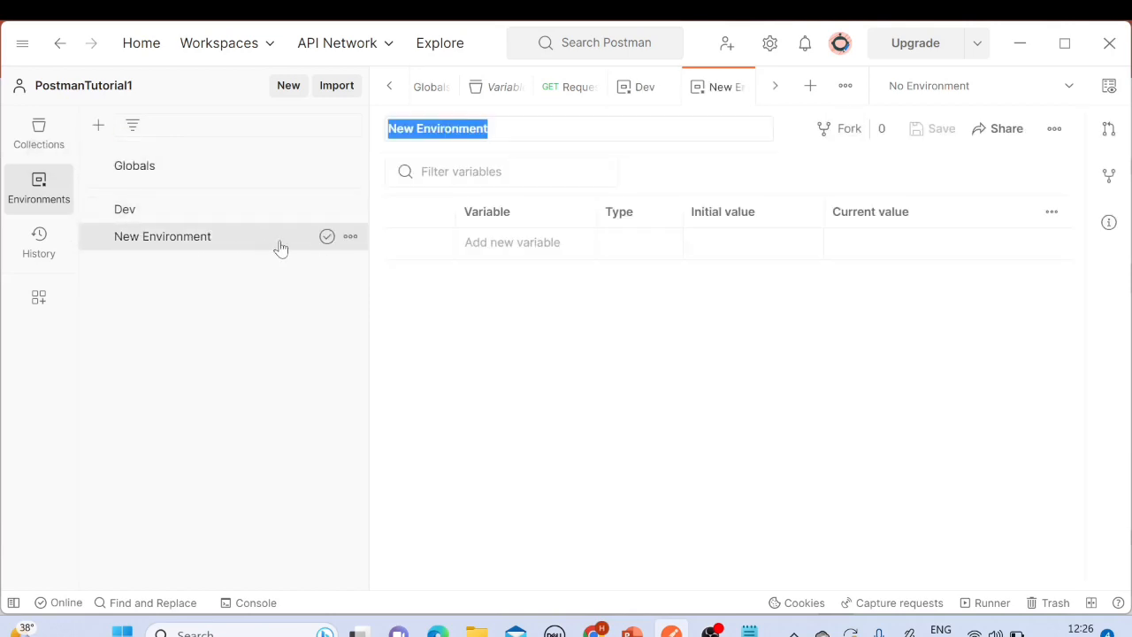
click(489, 129)
key(ctrl+a)
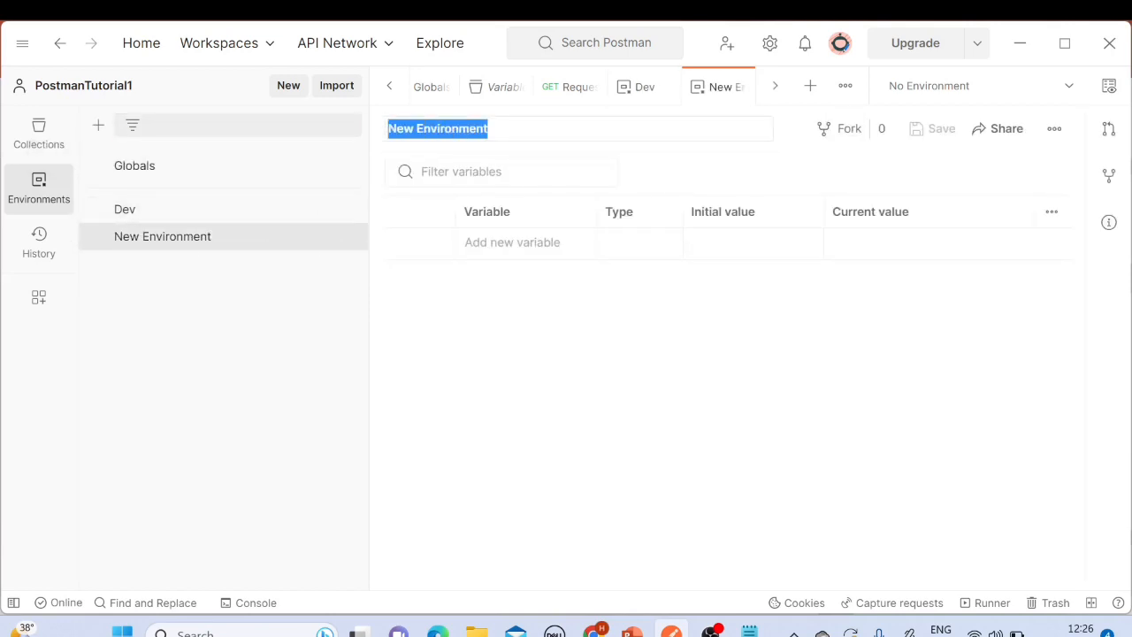
text(QA)
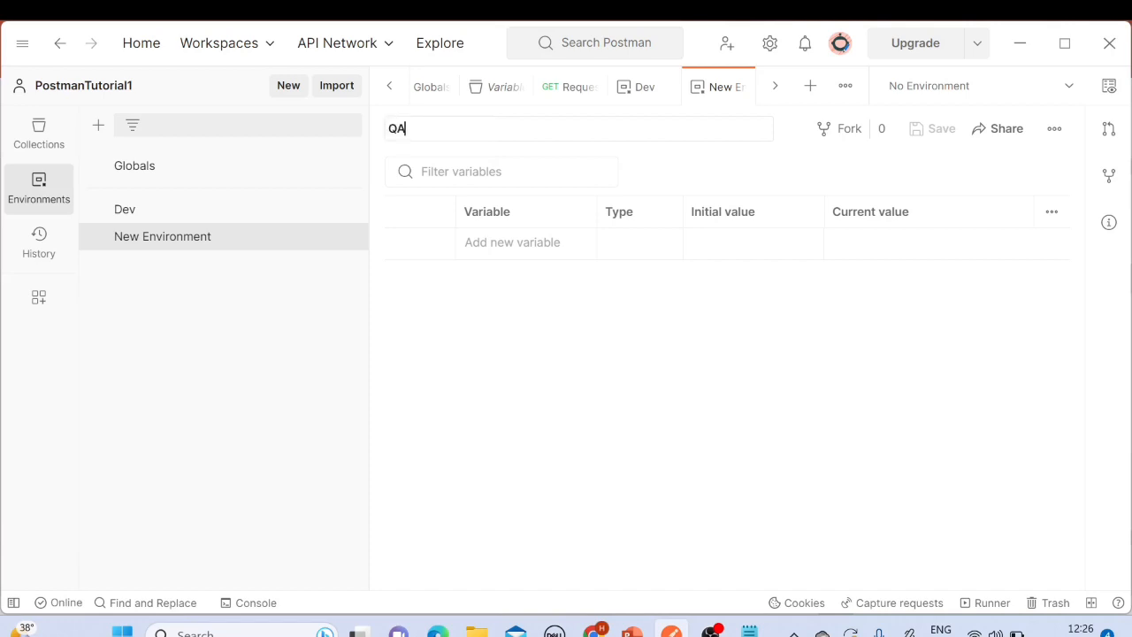
key(Return)
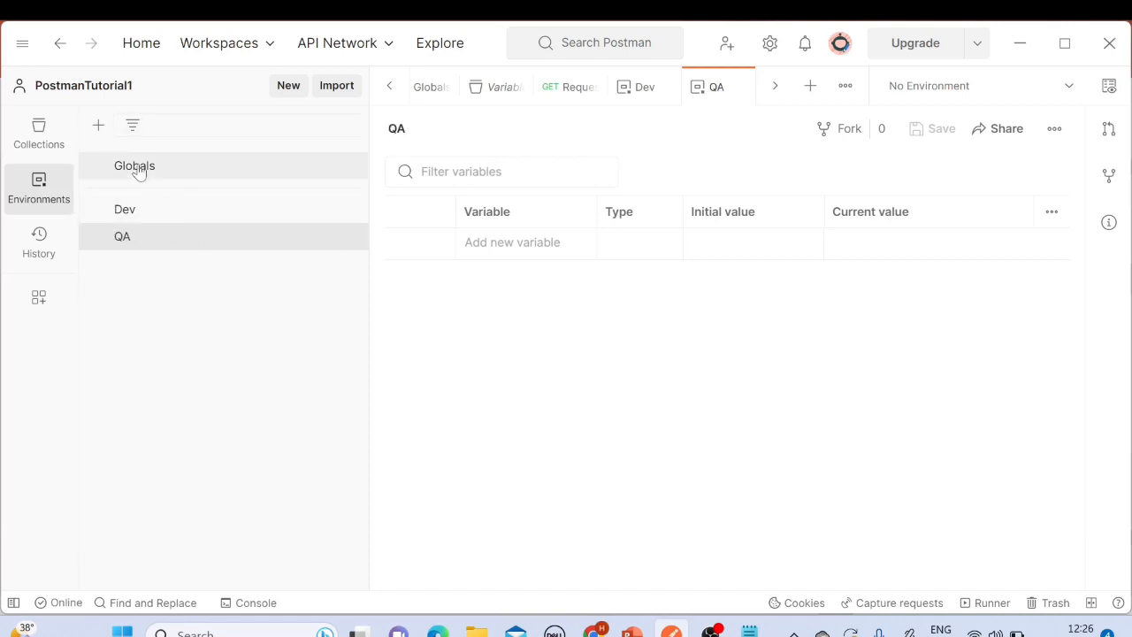
Step: Create a third environment named Production
click(98, 124)
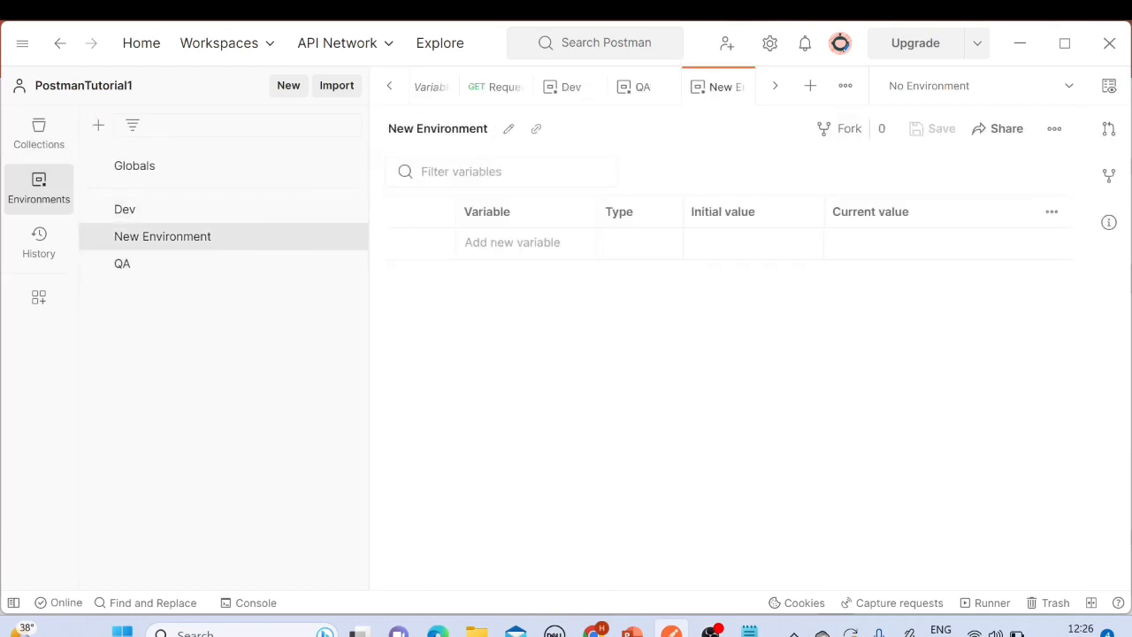
click(496, 130)
click(508, 128)
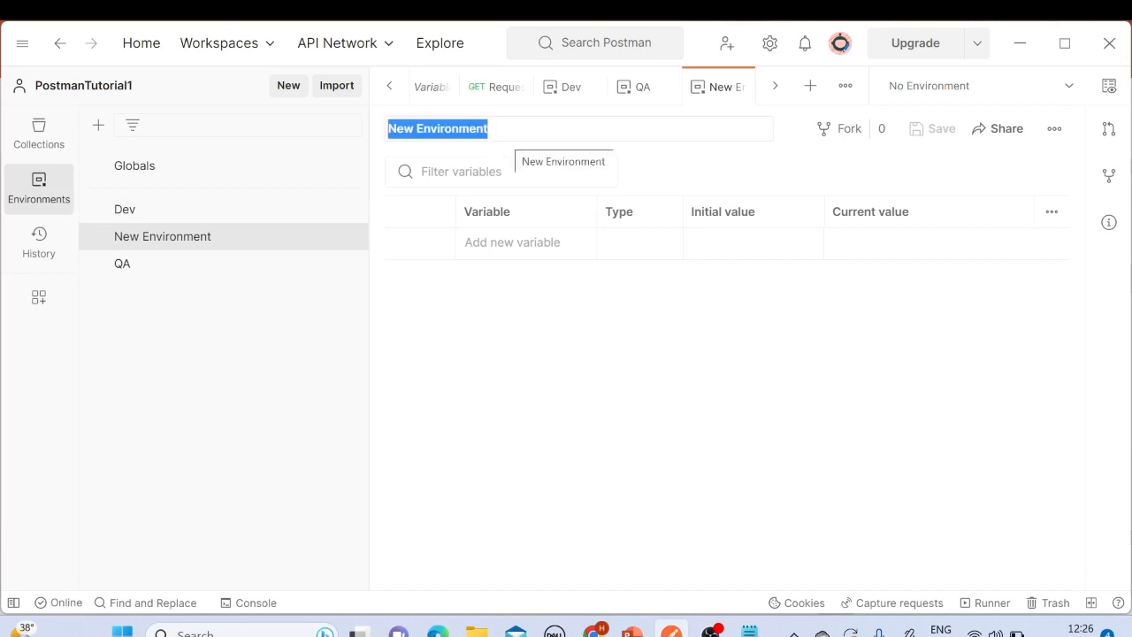
text(Production)
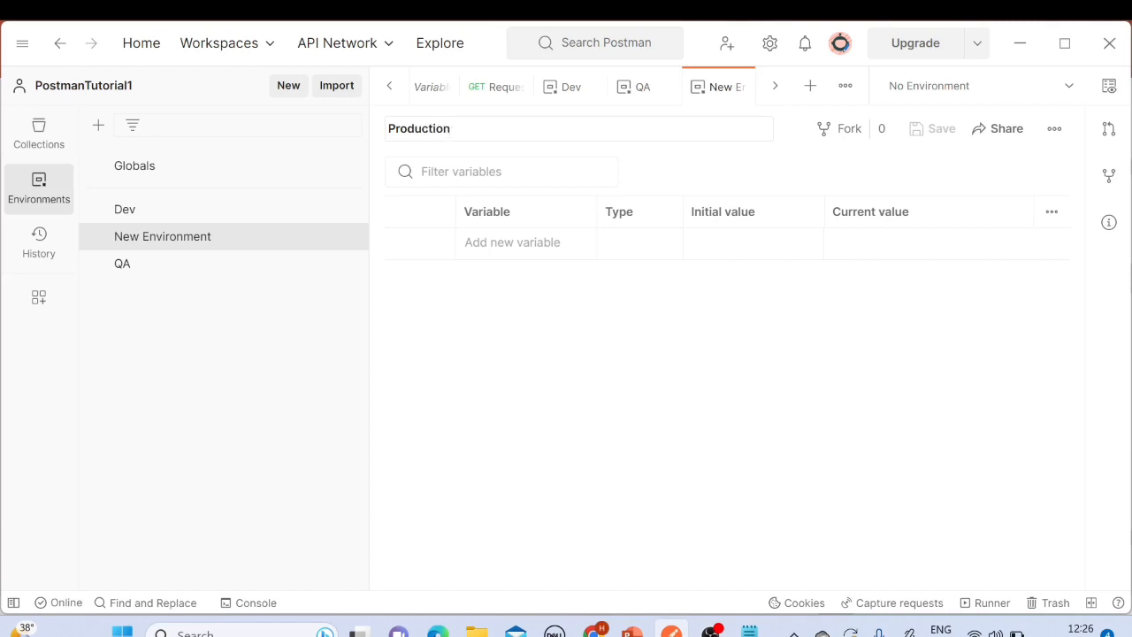
key(Return)
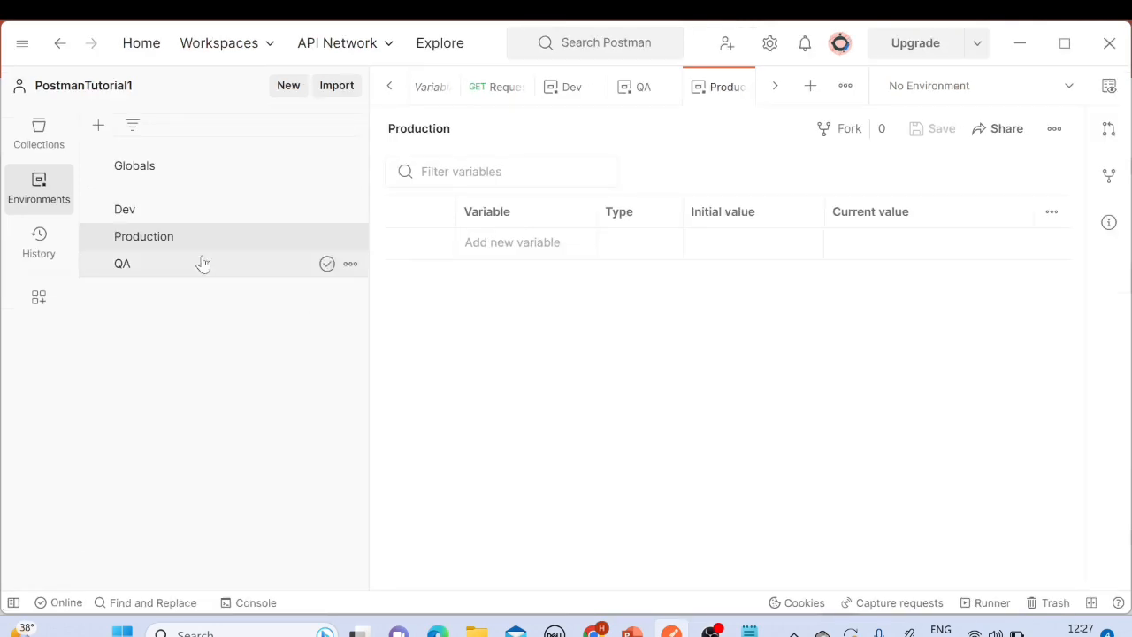
Step: Review the Dev, Production and QA environments, then open Request1 in the VariableDemo collection and select its URL
click(165, 219)
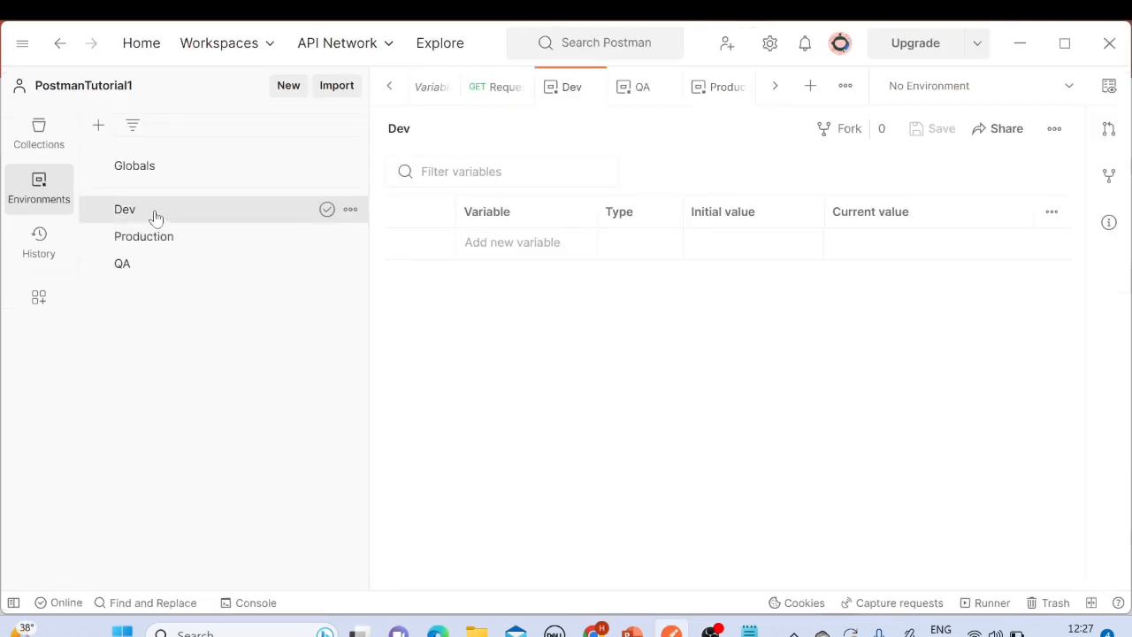
click(156, 237)
click(155, 213)
click(144, 265)
click(157, 212)
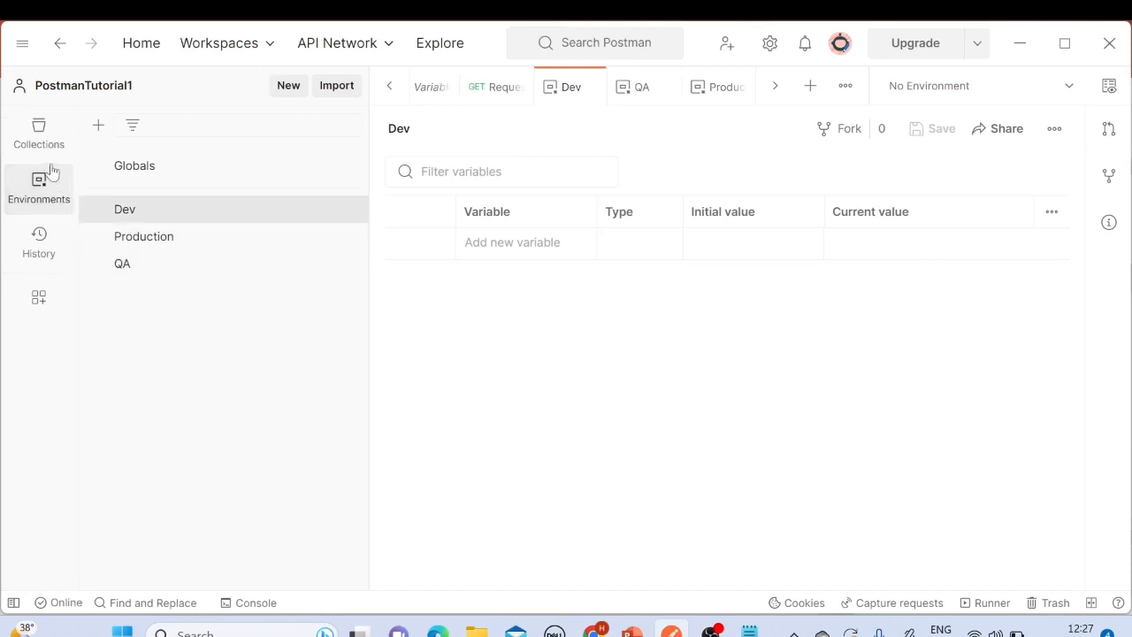
click(40, 132)
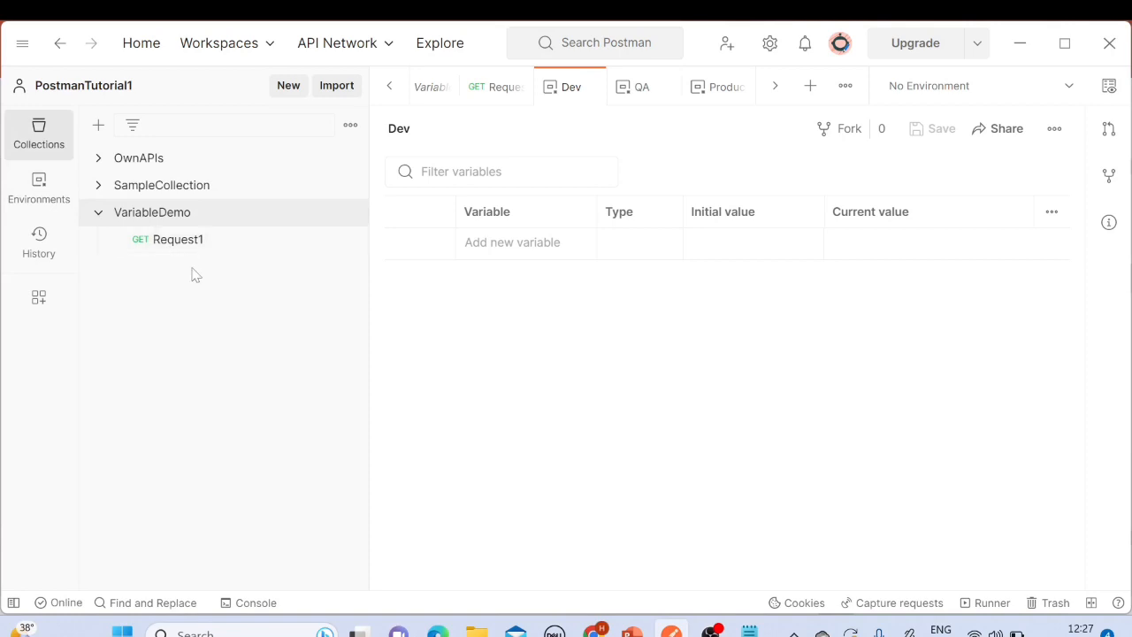
click(180, 242)
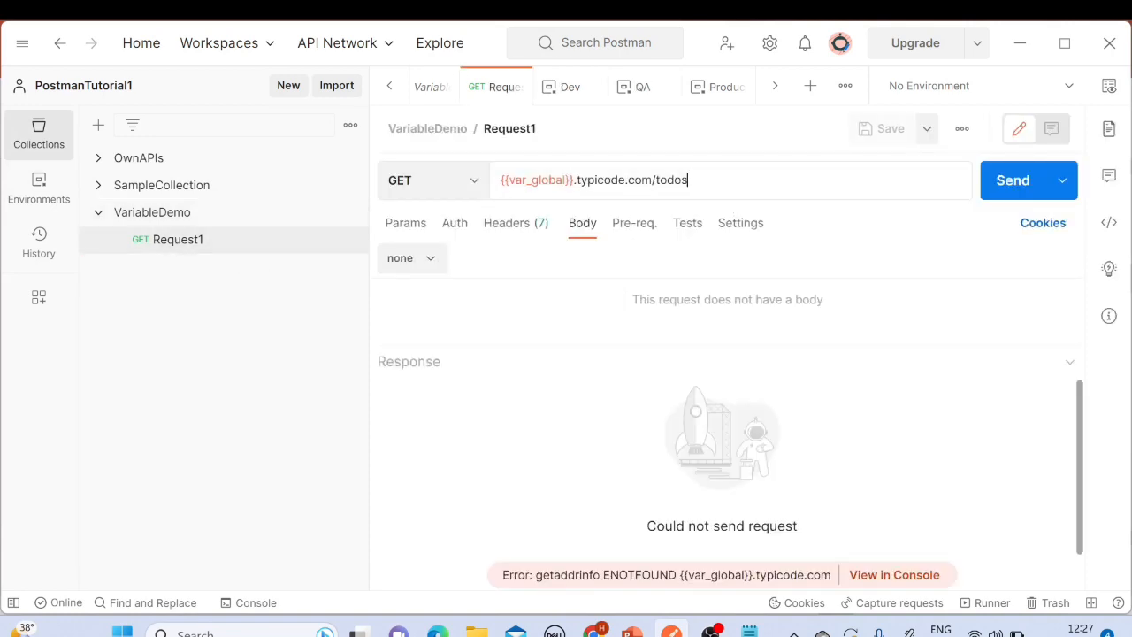
drag(690, 180, 499, 179)
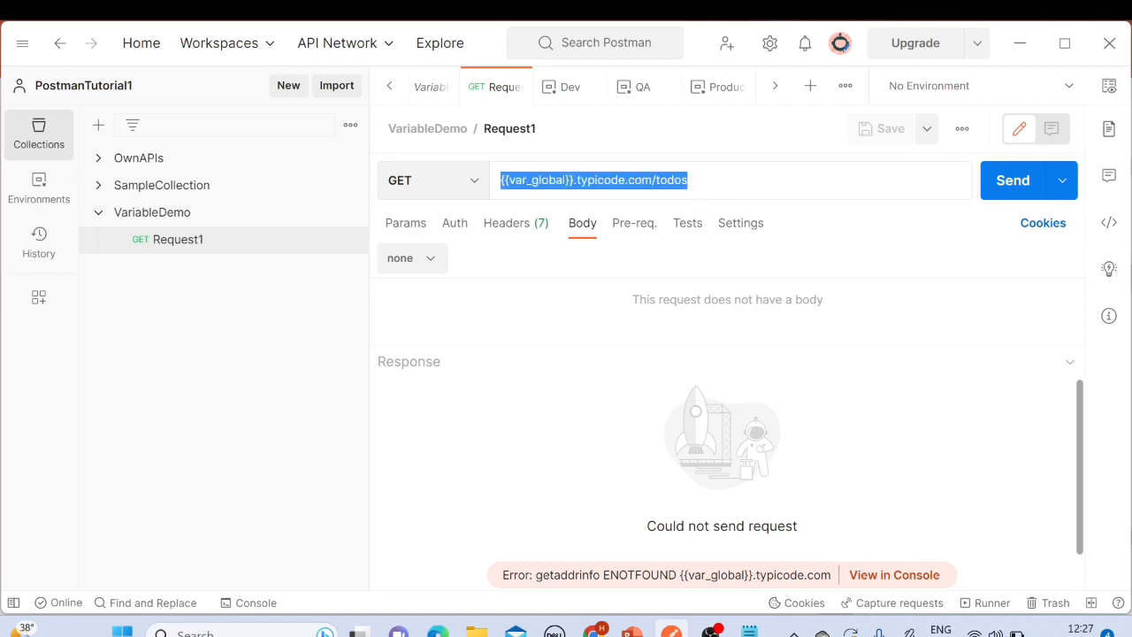
Step: Select the Dev environment and send Request1
click(1065, 88)
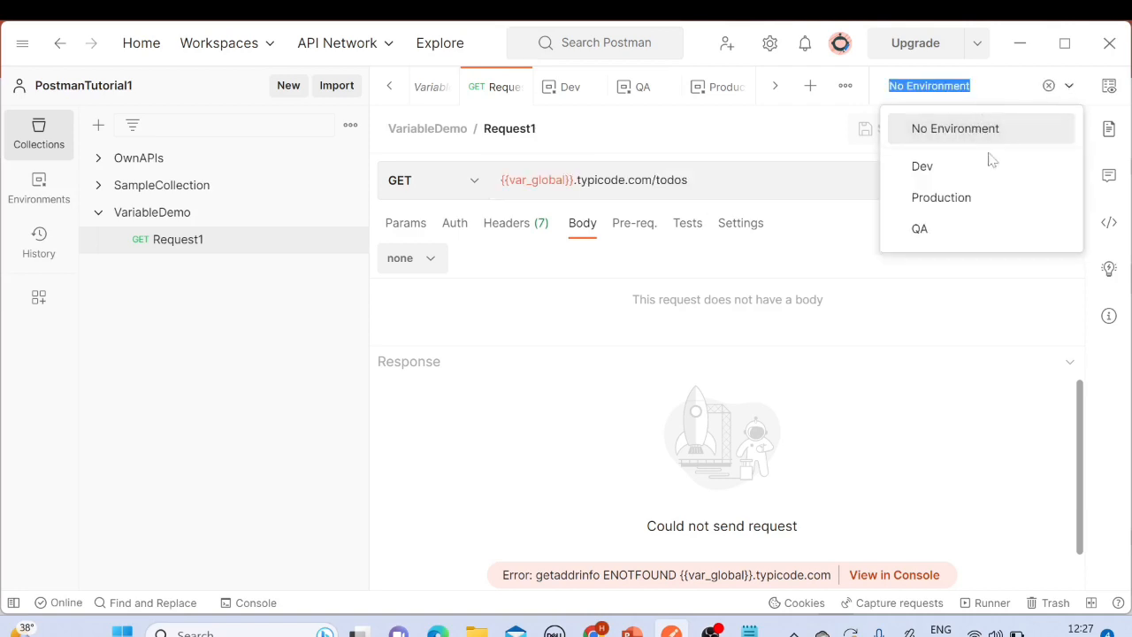
click(923, 166)
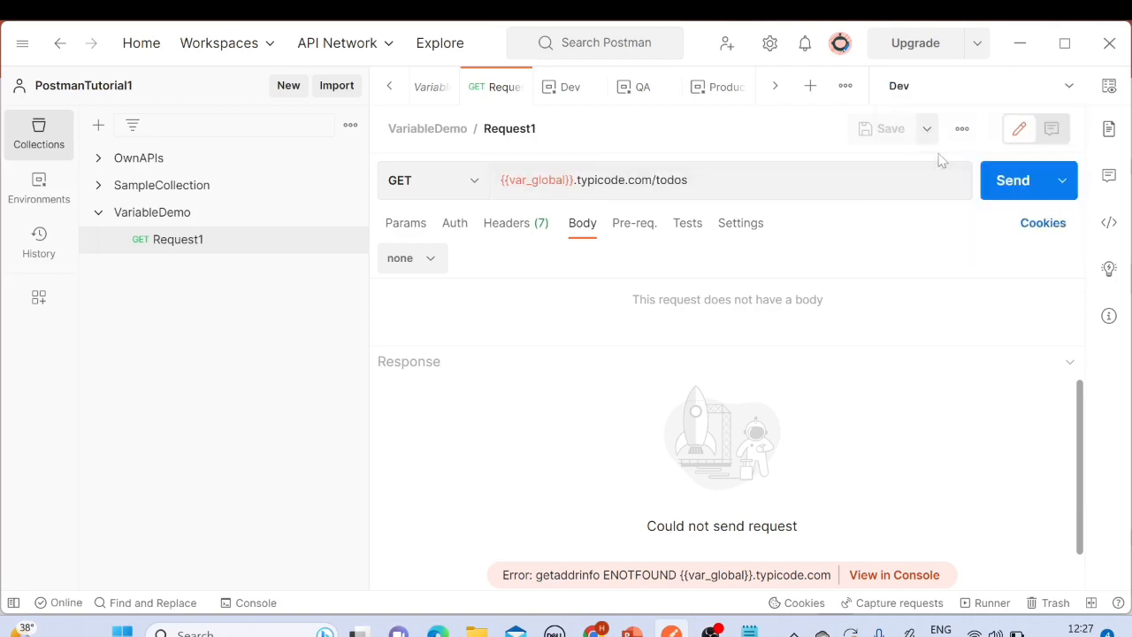
click(1003, 184)
drag(469, 448, 607, 500)
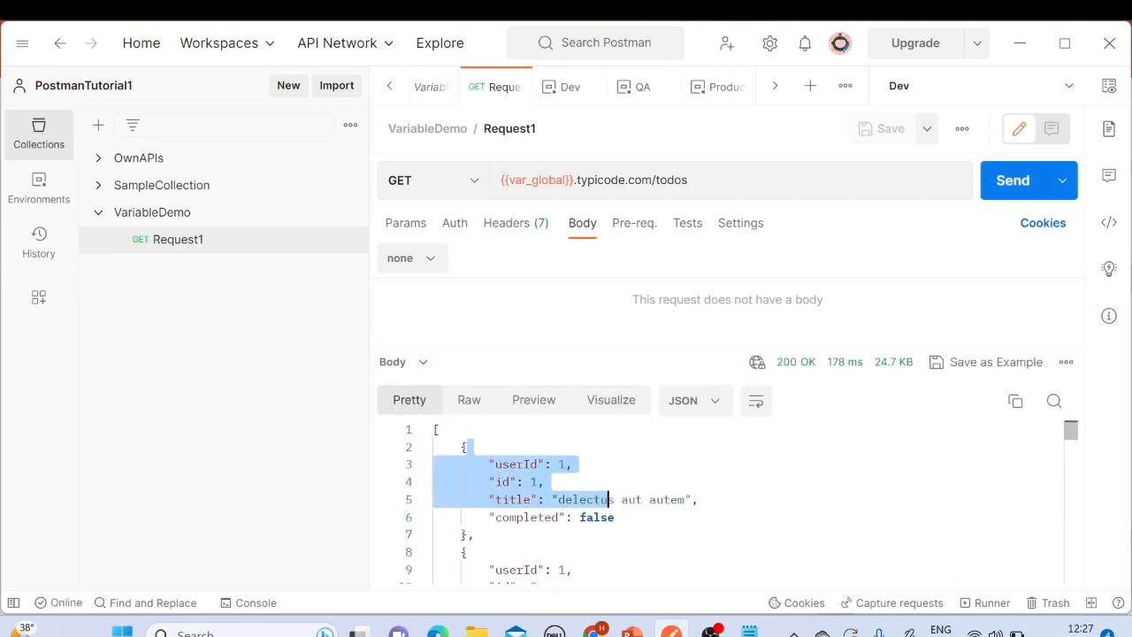
click(603, 299)
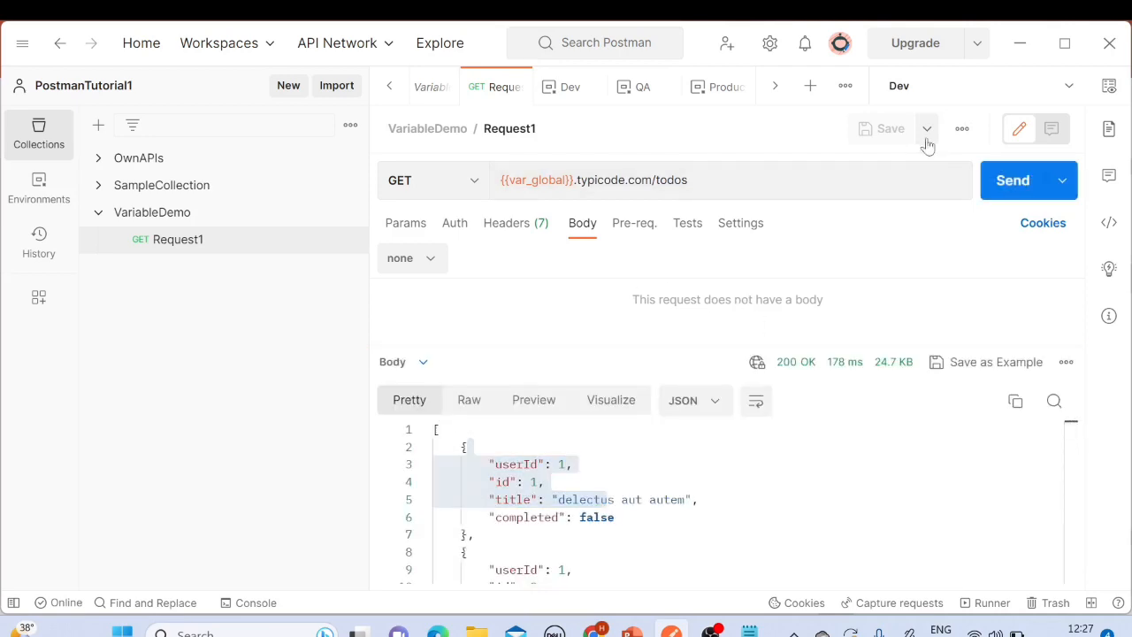
Step: Switch the active environment to Production and send the request again
click(1067, 89)
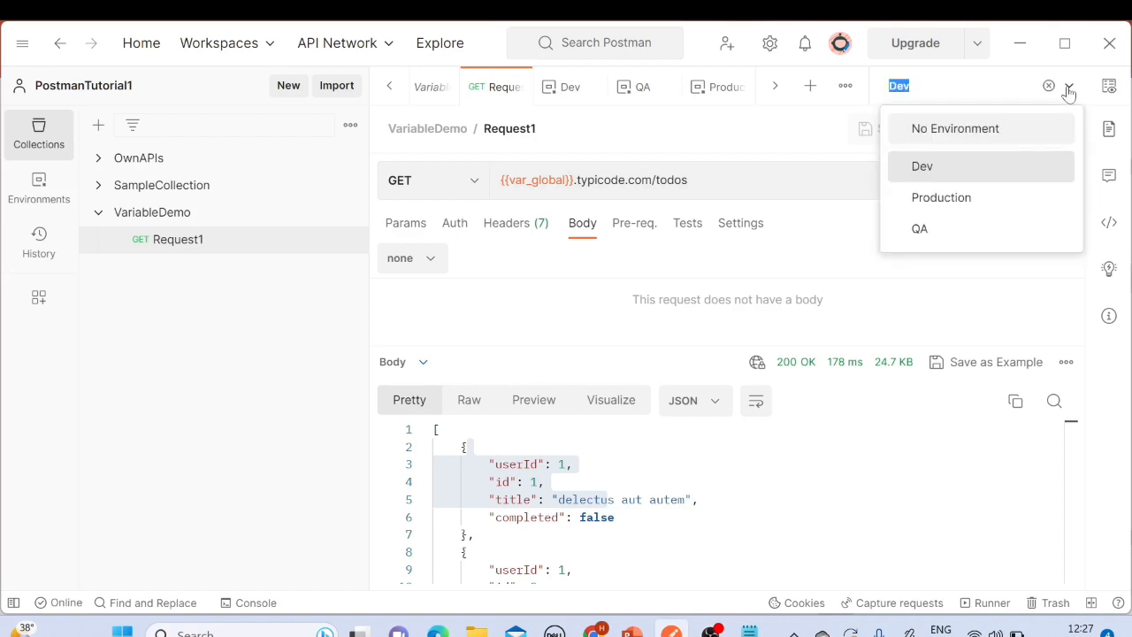
triple_click(573, 181)
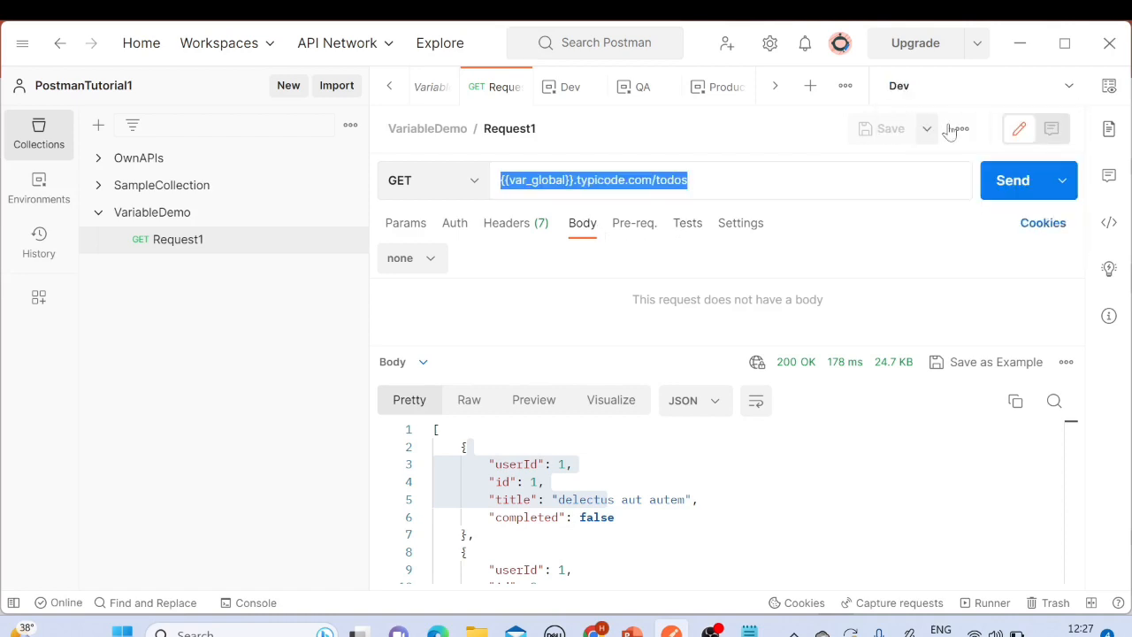
click(1070, 90)
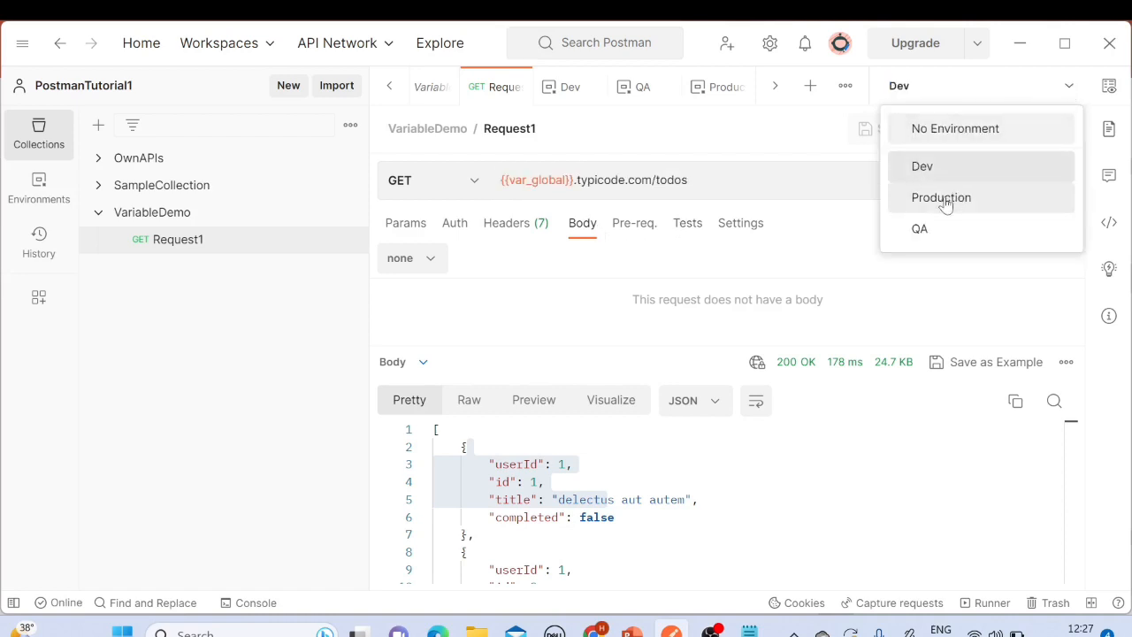
click(945, 201)
click(1005, 181)
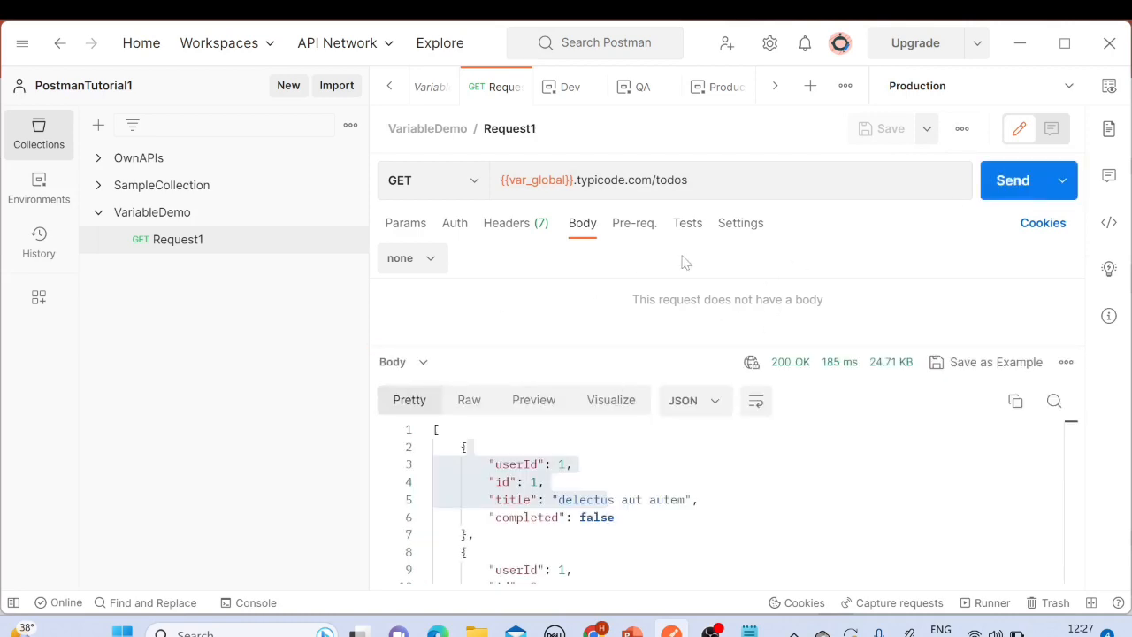
Step: Switch to PowerPoint to review the Types of Variables slide, highlighting Collection Variable, and return to Postman
triple_click(708, 184)
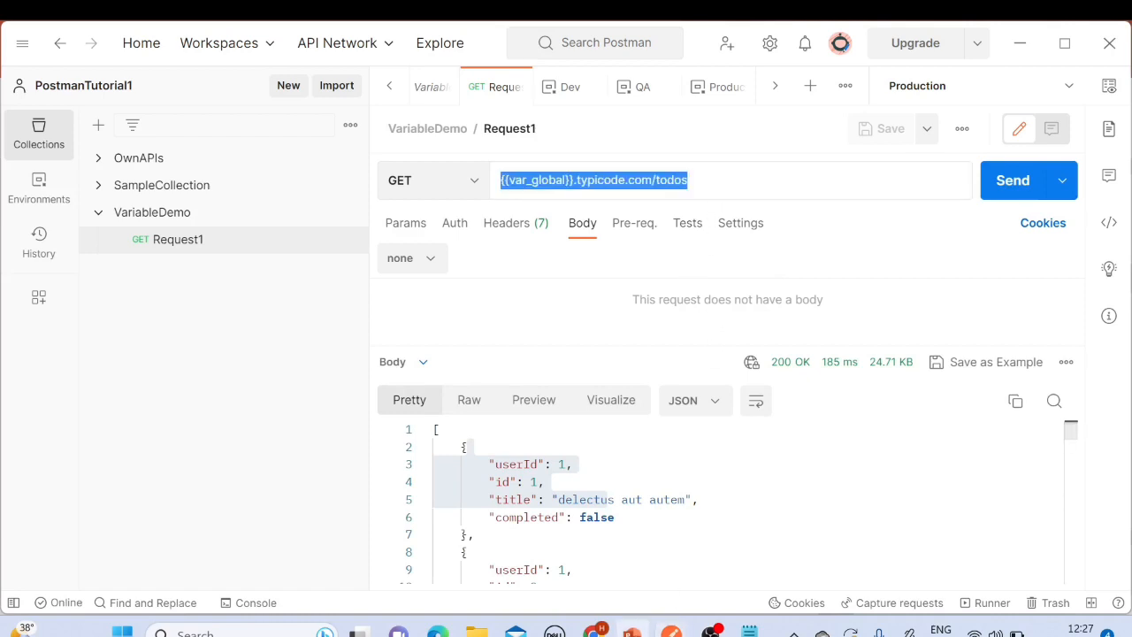
click(632, 632)
click(430, 297)
drag(359, 299, 531, 304)
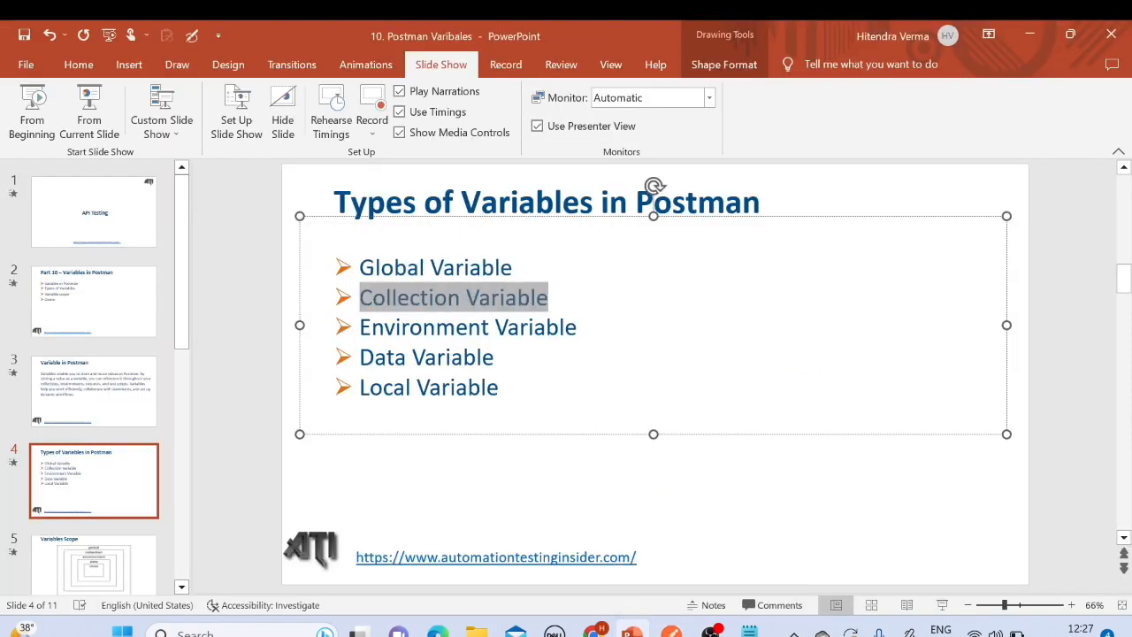
click(671, 631)
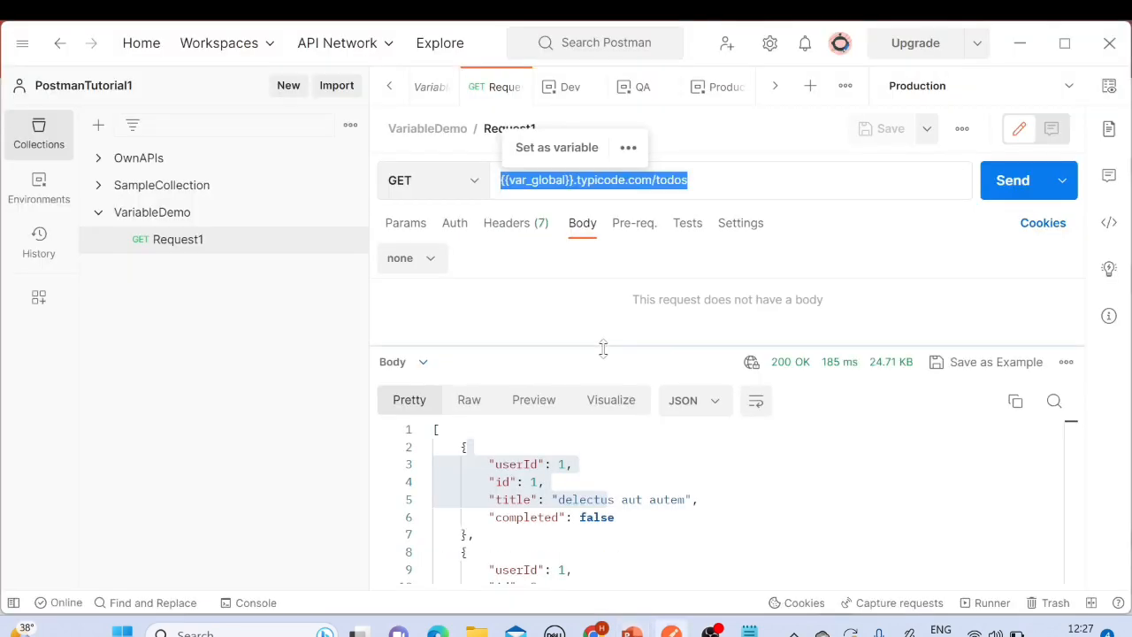
Step: Add a collection variable named var_collection to the VariableDemo collection and save the collection
click(162, 214)
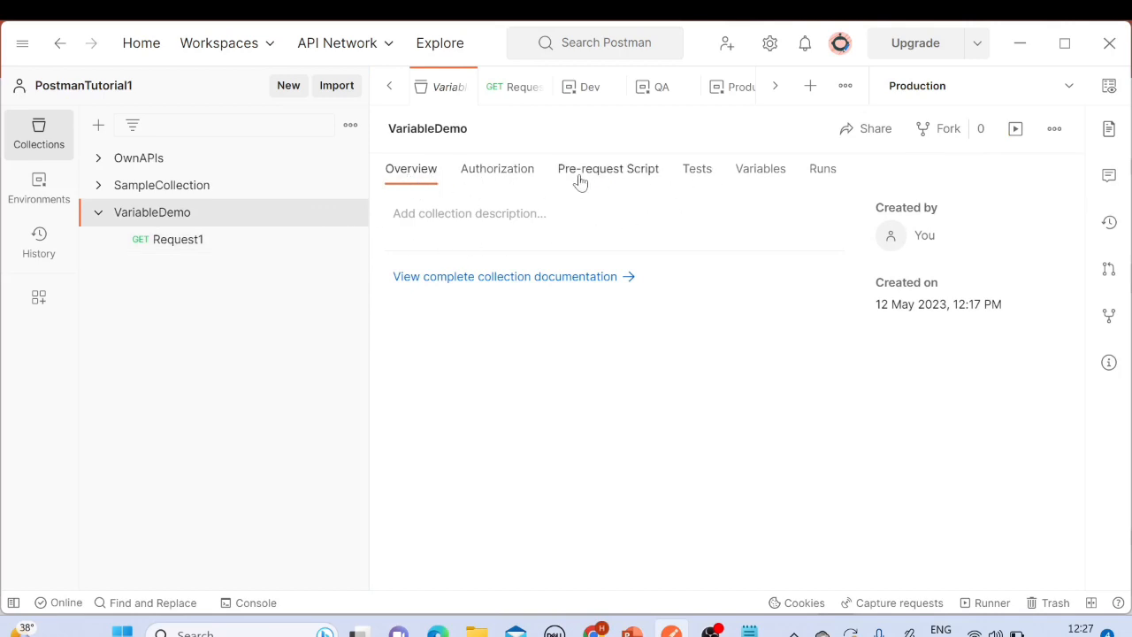
click(762, 179)
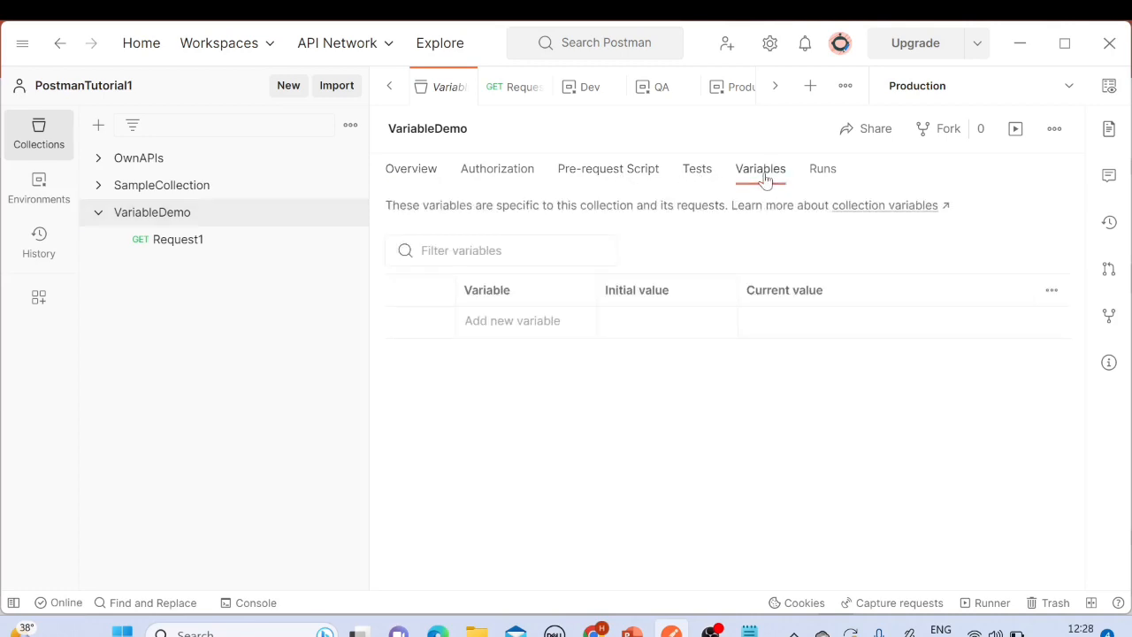
click(502, 325)
text(var_)
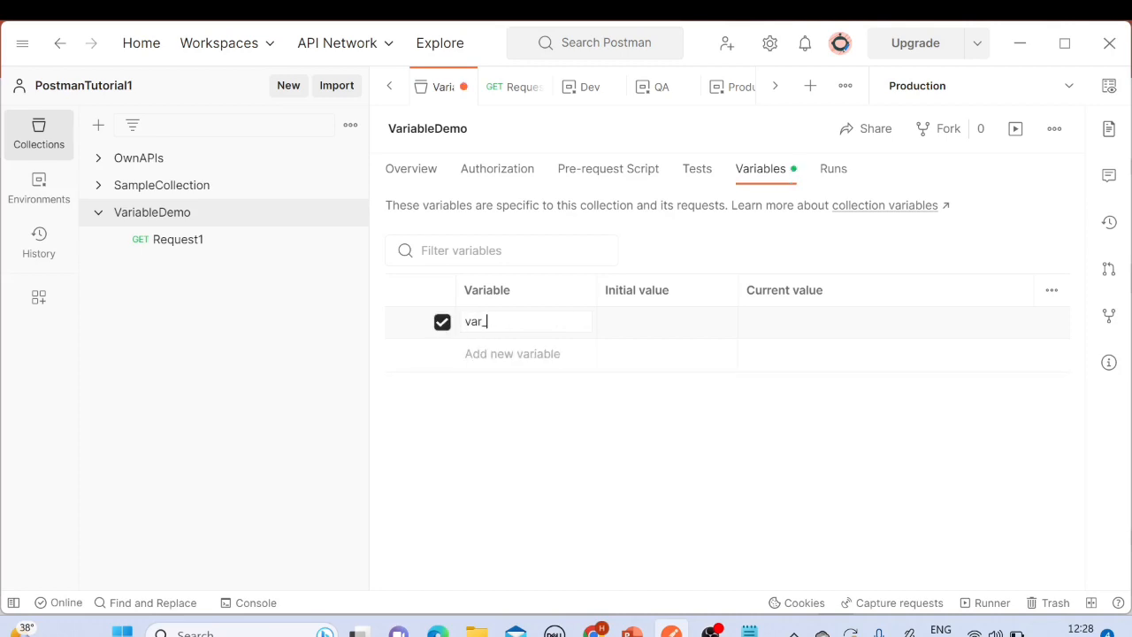
text(collection)
click(644, 322)
click(1055, 131)
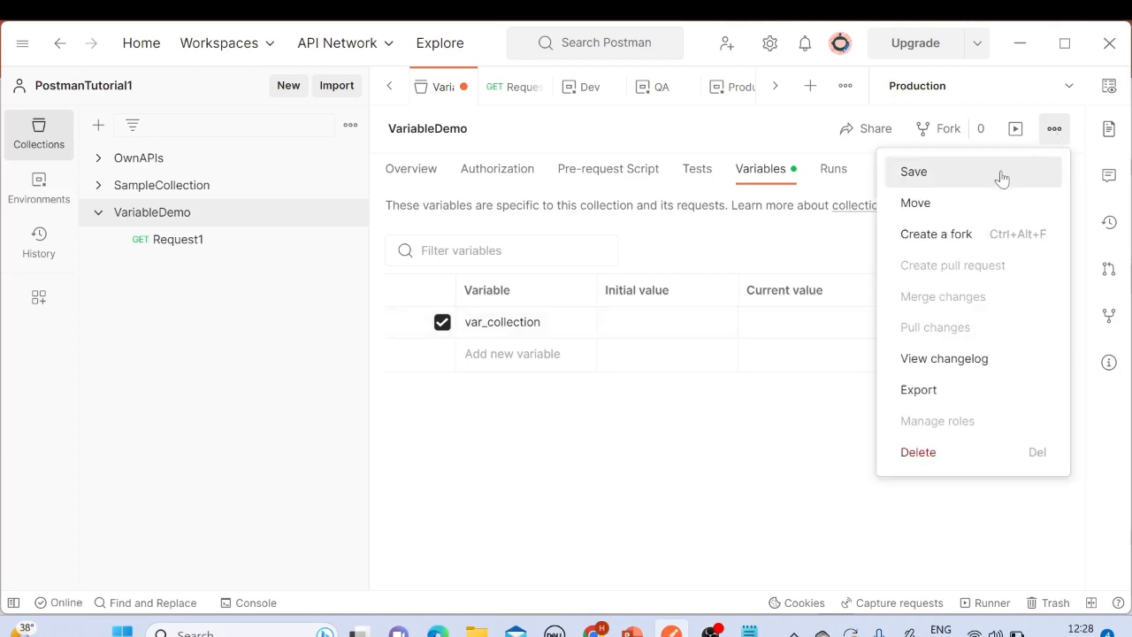
click(933, 171)
click(796, 322)
text(https://jsonplaceholder.typicode.com/todos)
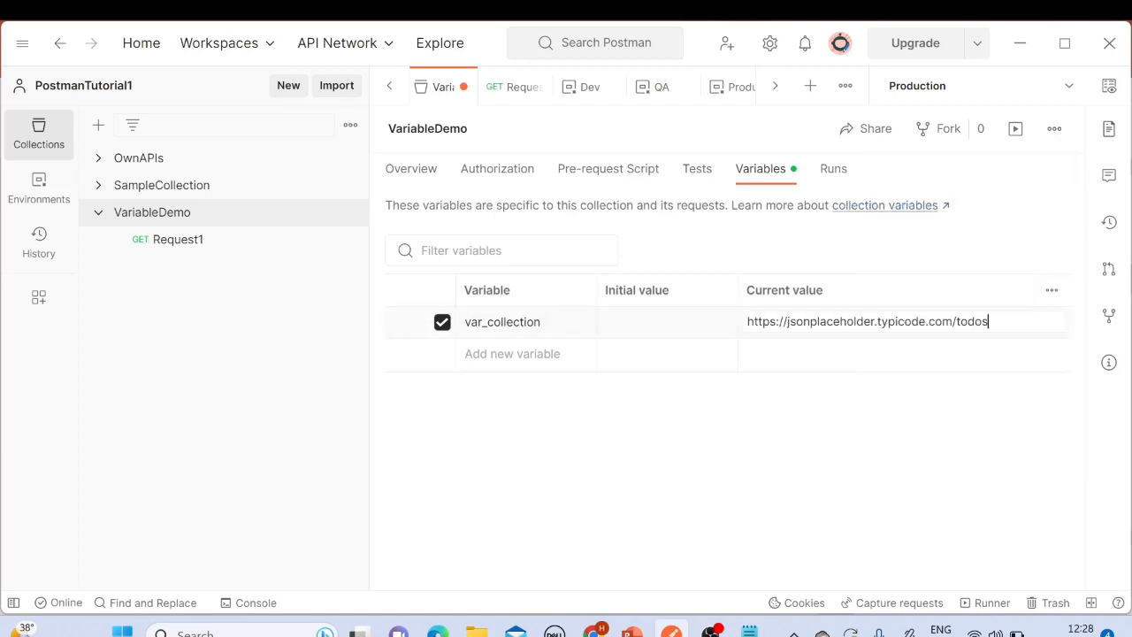
key(shift+Left)
key(shift+Left)
key(shift+Left)
key(shift+Left)
key(shift+Left)
key(shift+Left)
key(shift+Left)
key(shift+Left)
key(shift+Left)
key(shift+Left)
key(shift+Left)
key(shift+Left)
key(shift+Left)
key(shift+Left)
key(shift+Left)
key(shift+Left)
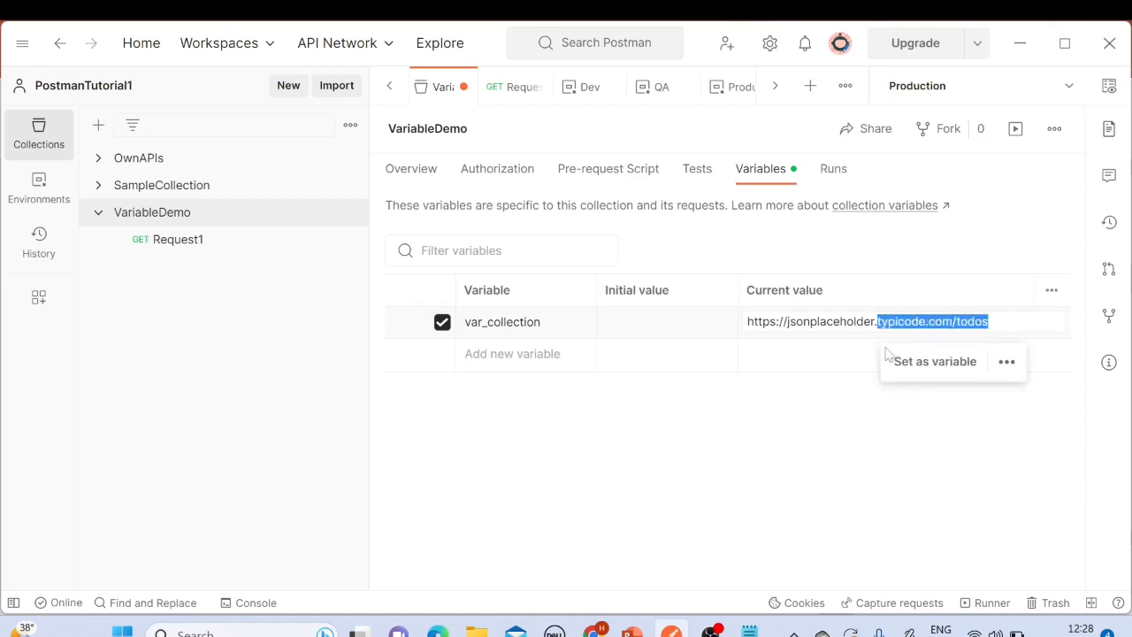
key(BackSpace)
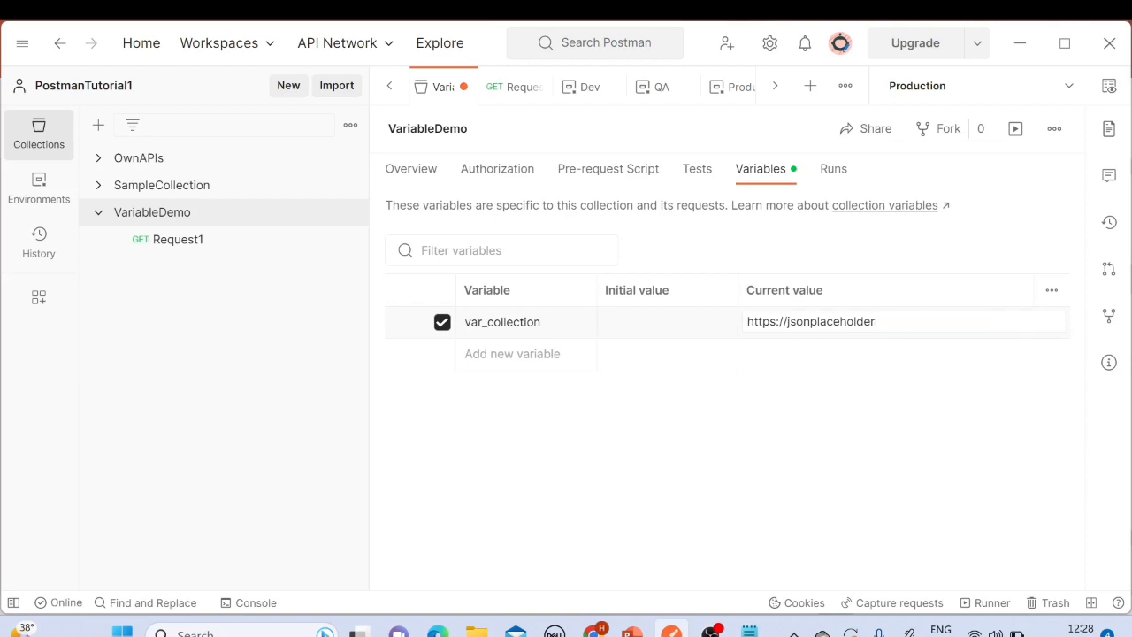
key(ctrl+a)
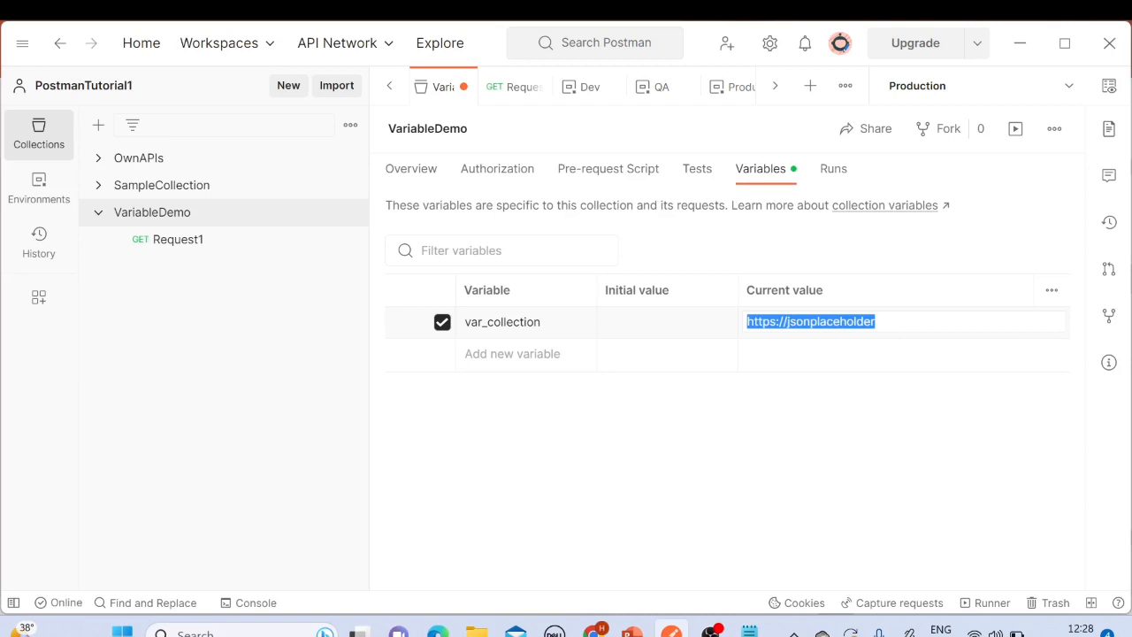
click(1052, 131)
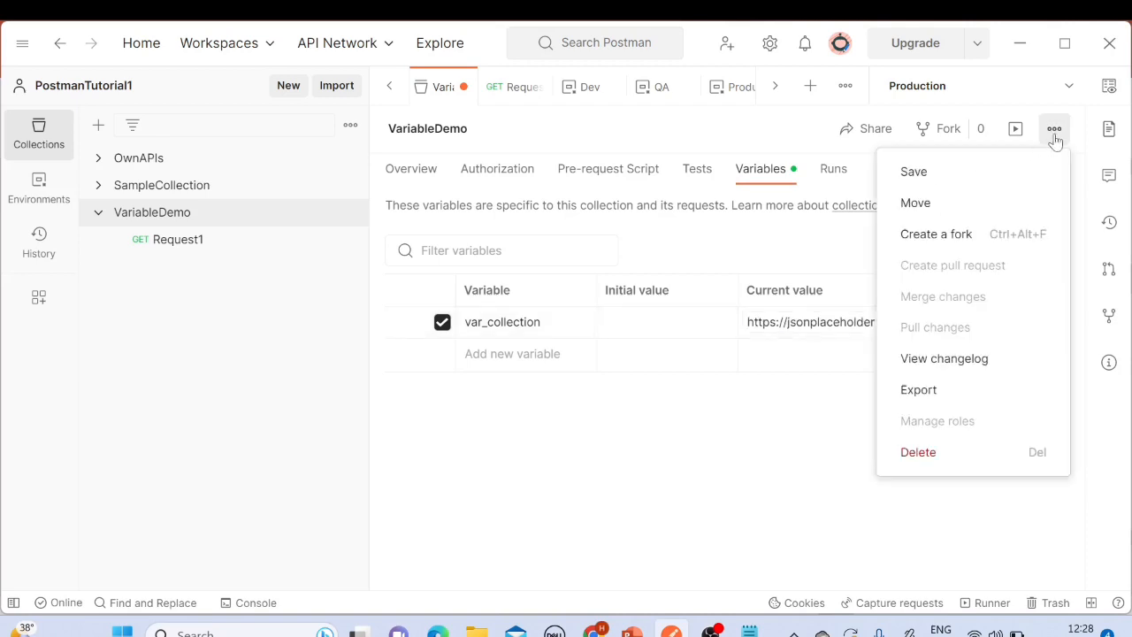
click(934, 174)
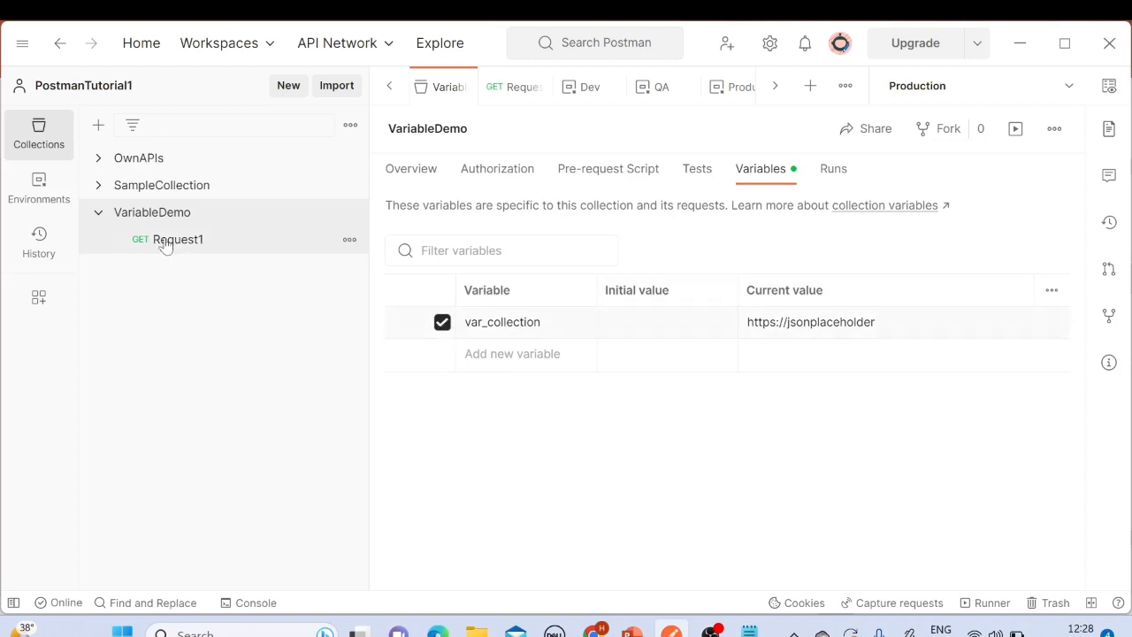
Step: Open Request1 and delete the {{var_global}} prefix from its URL
click(248, 247)
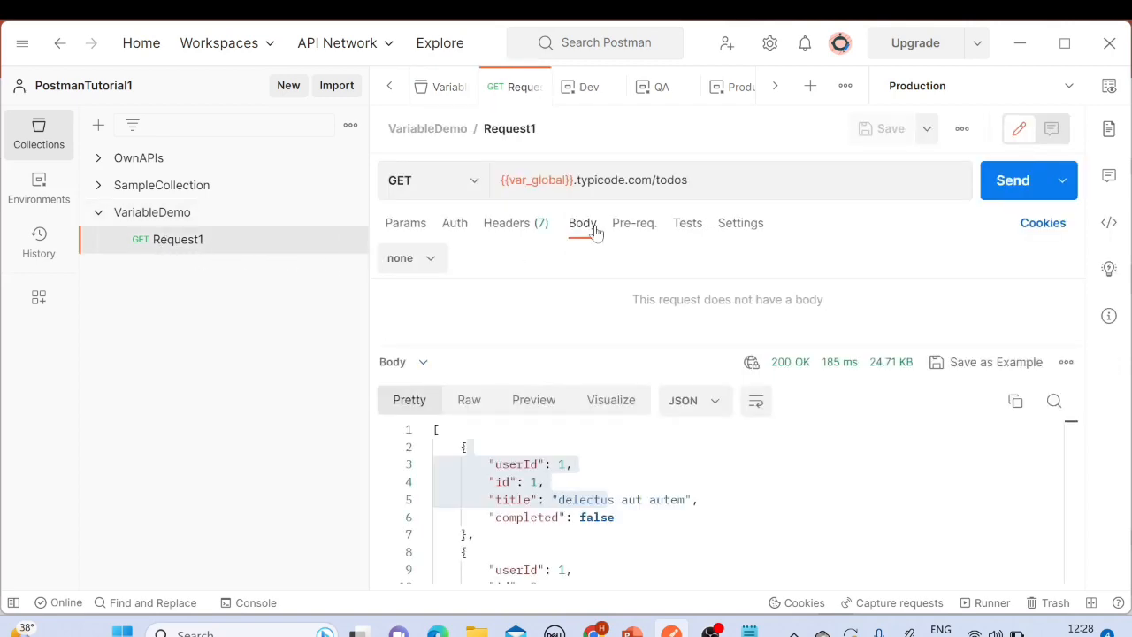
triple_click(721, 177)
click(718, 180)
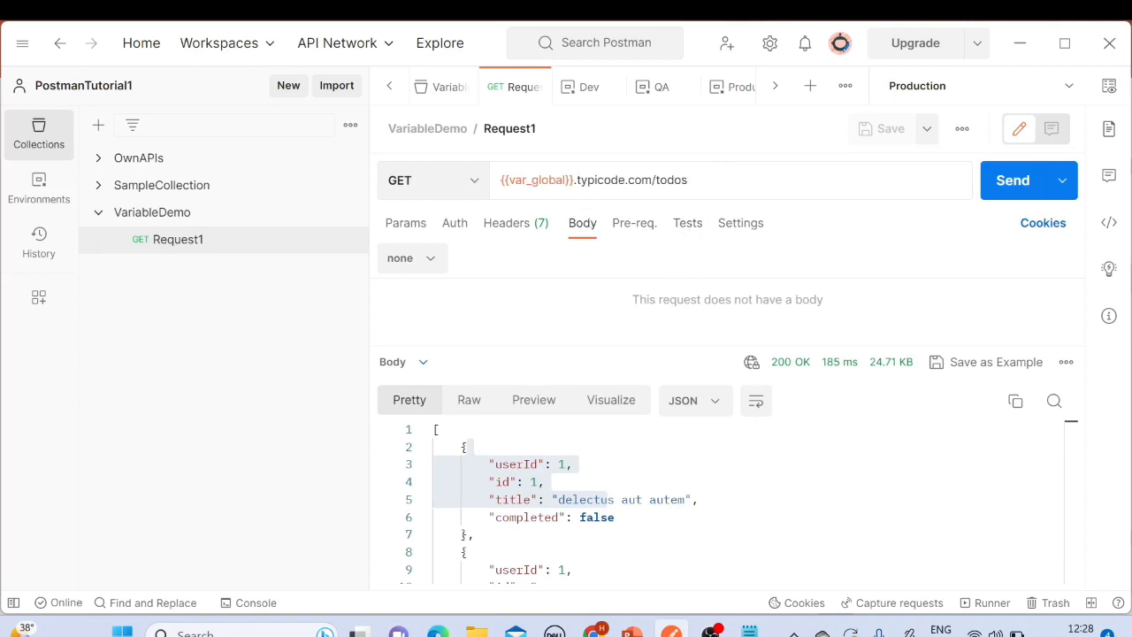
drag(573, 179, 500, 182)
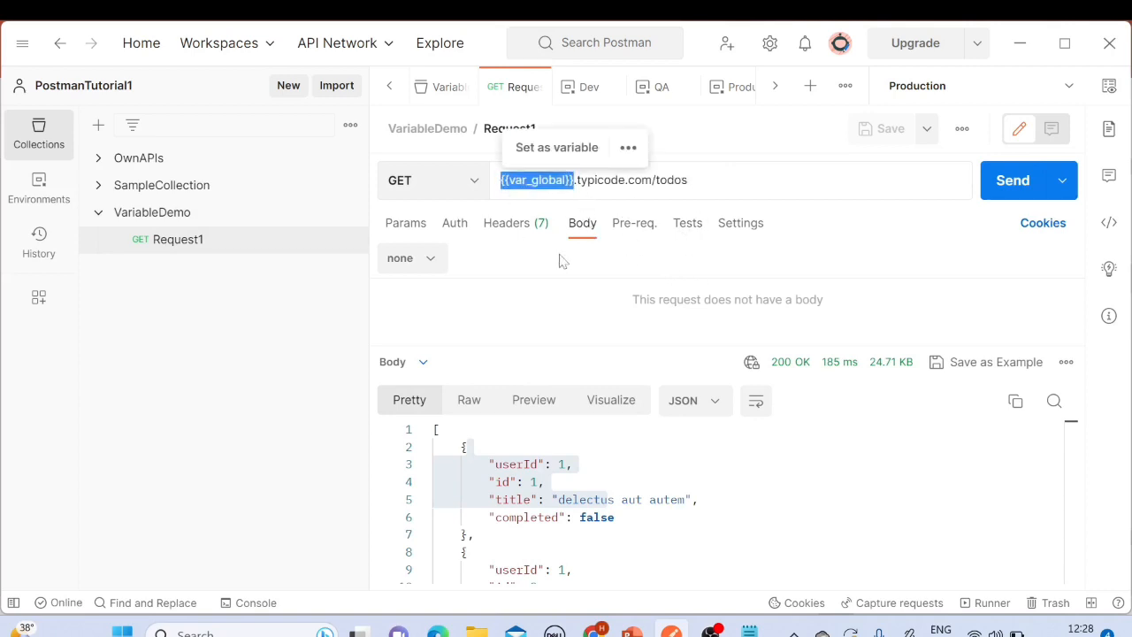
key(BackSpace)
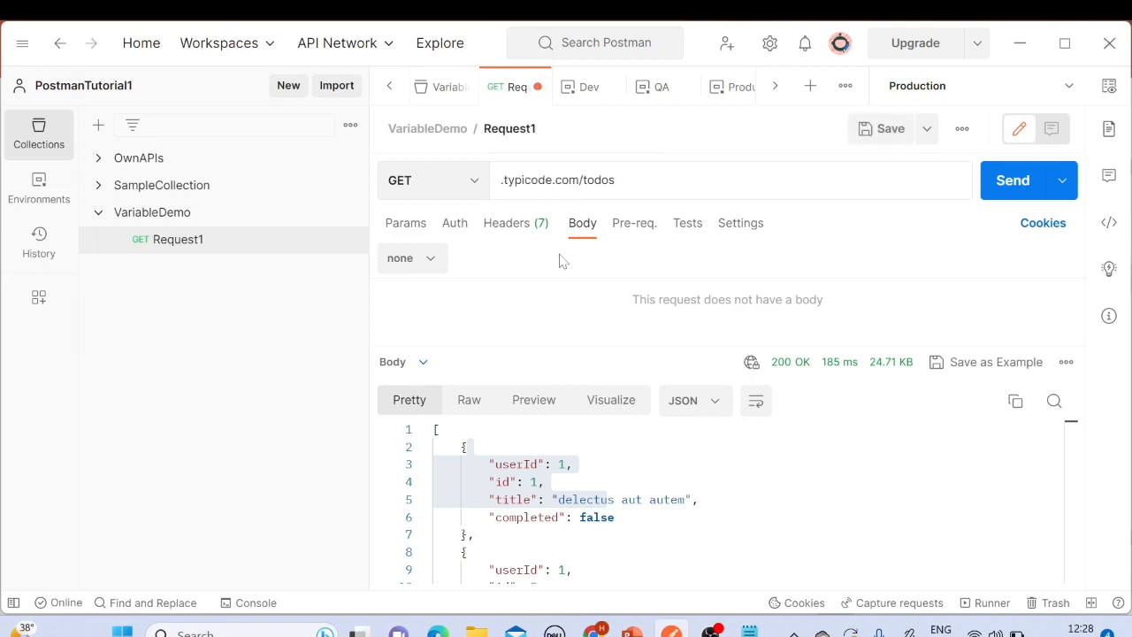
Step: Try to insert curly braces before the domain in Request1's URL and save the request
text({)
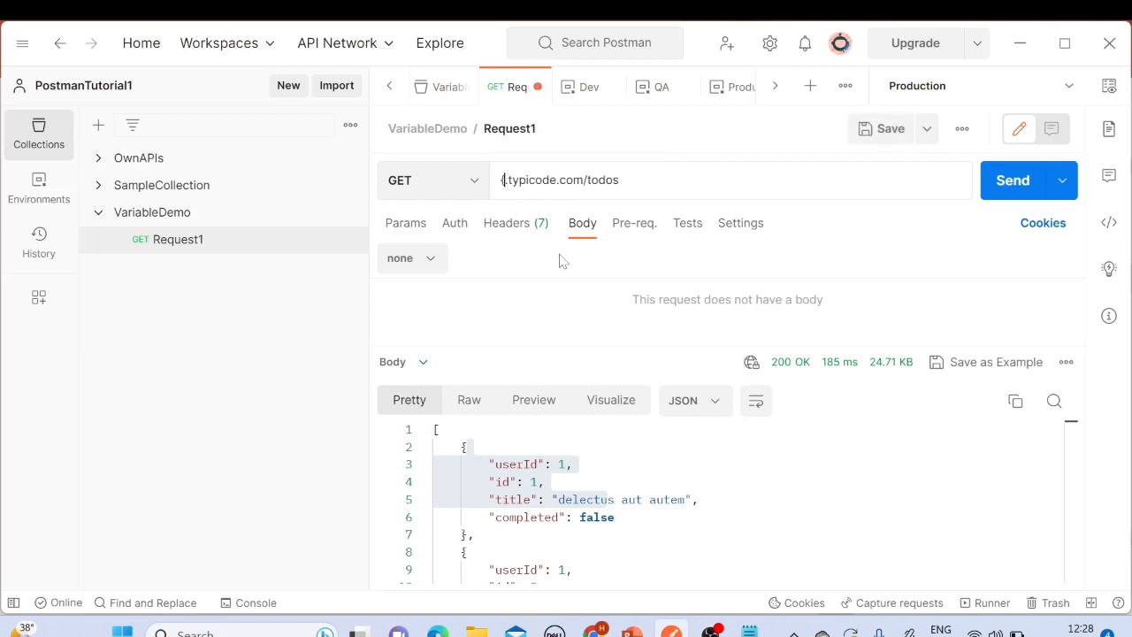
key(BackSpace)
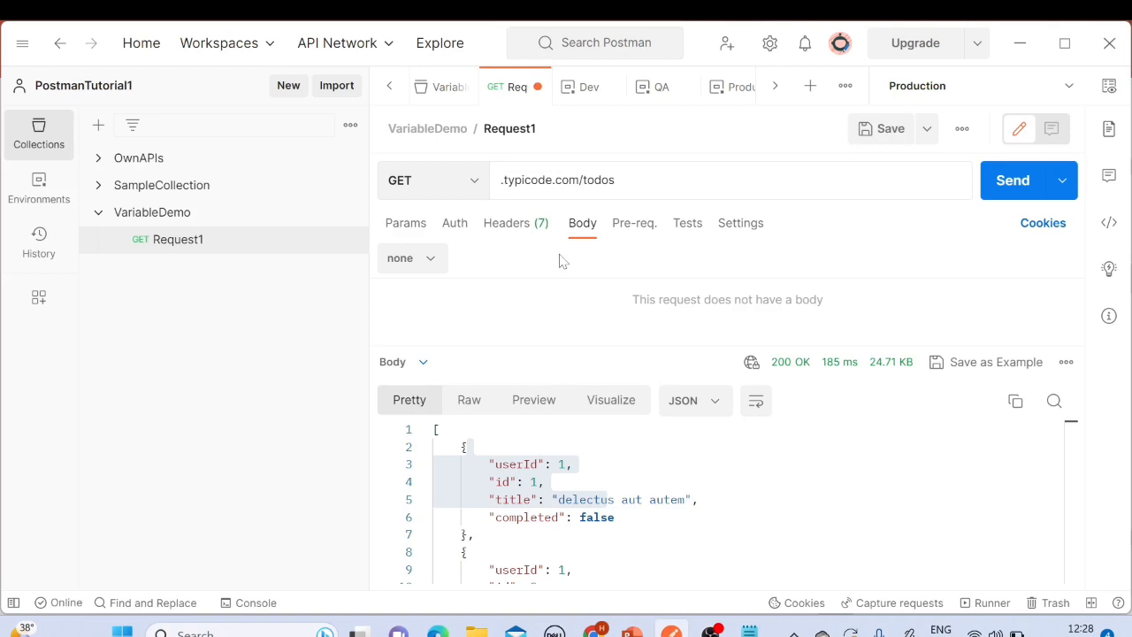
key(BackSpace)
text(.)
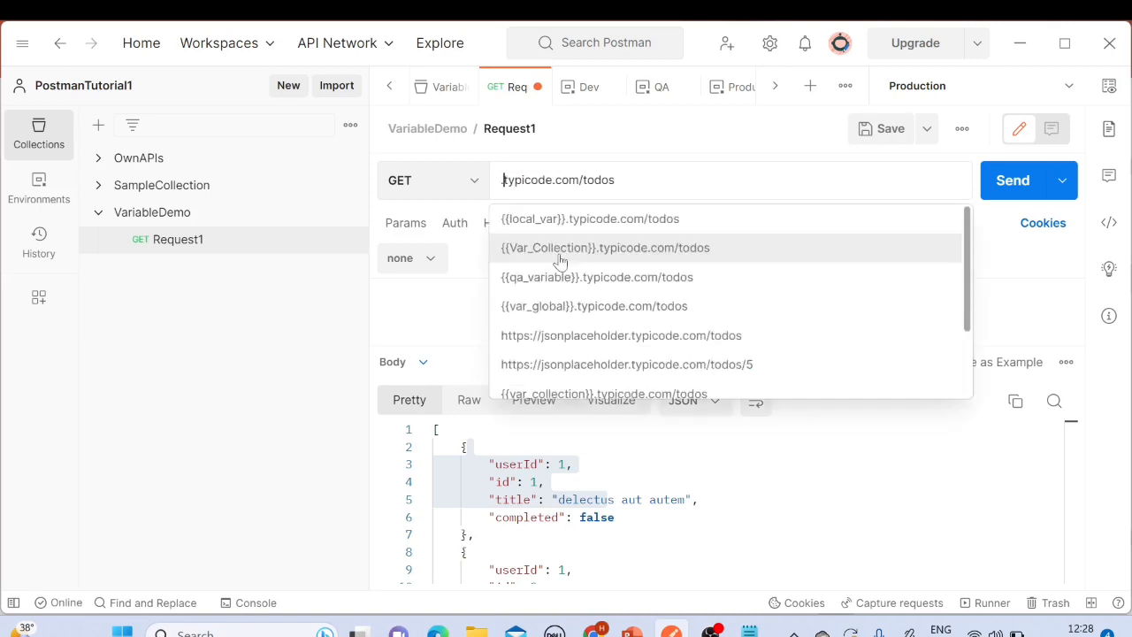
text({)
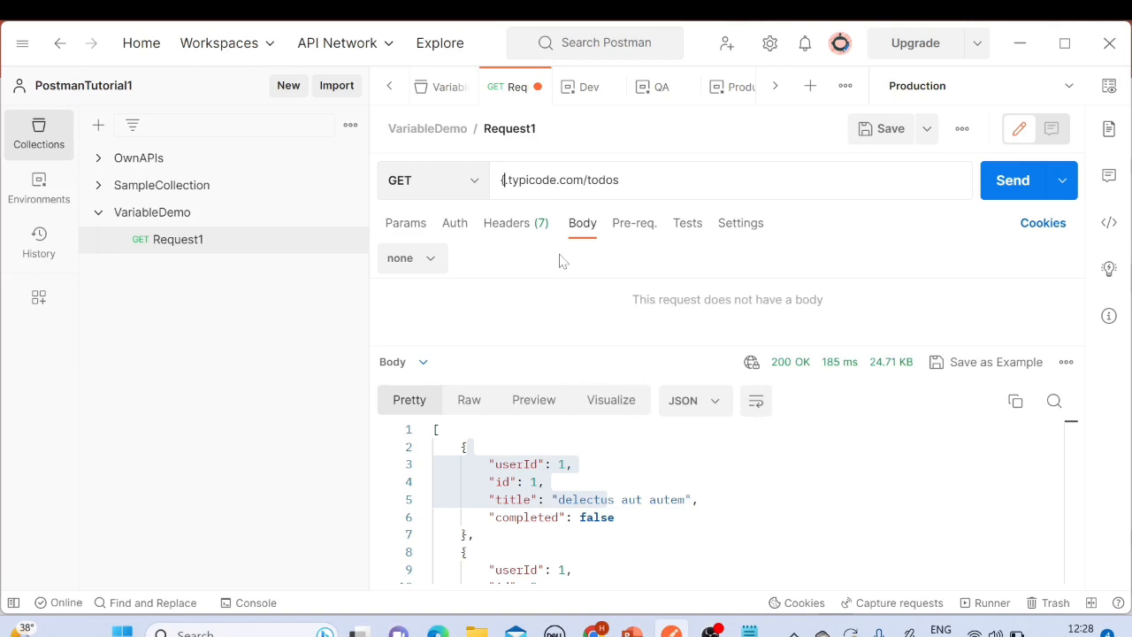
click(889, 129)
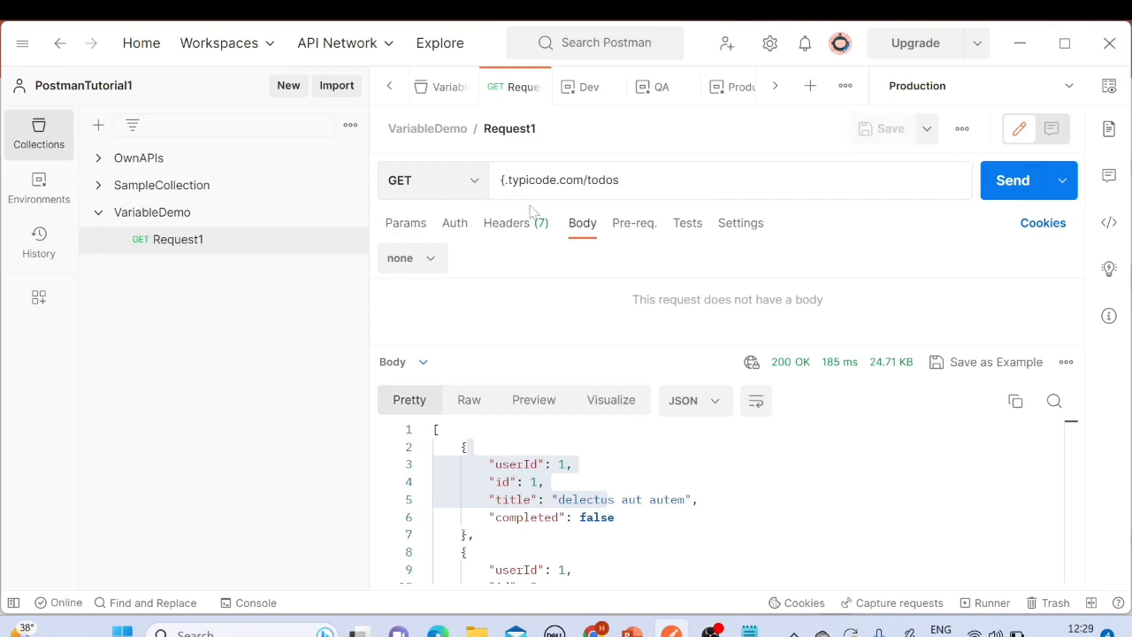
key(BackSpace)
key(BackSpace)
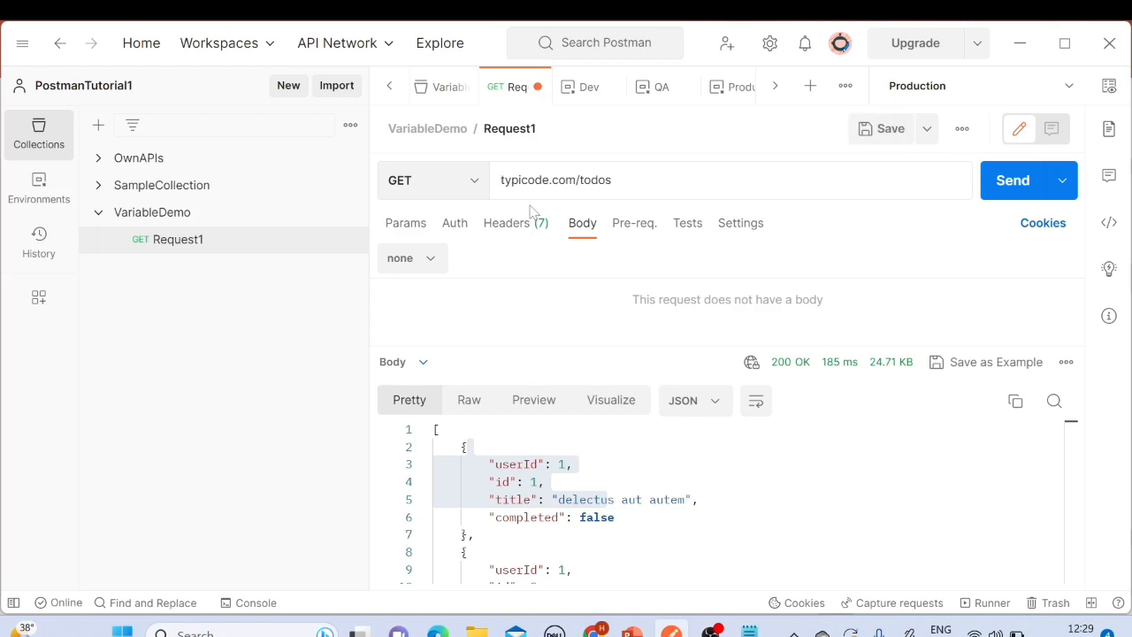
text({.)
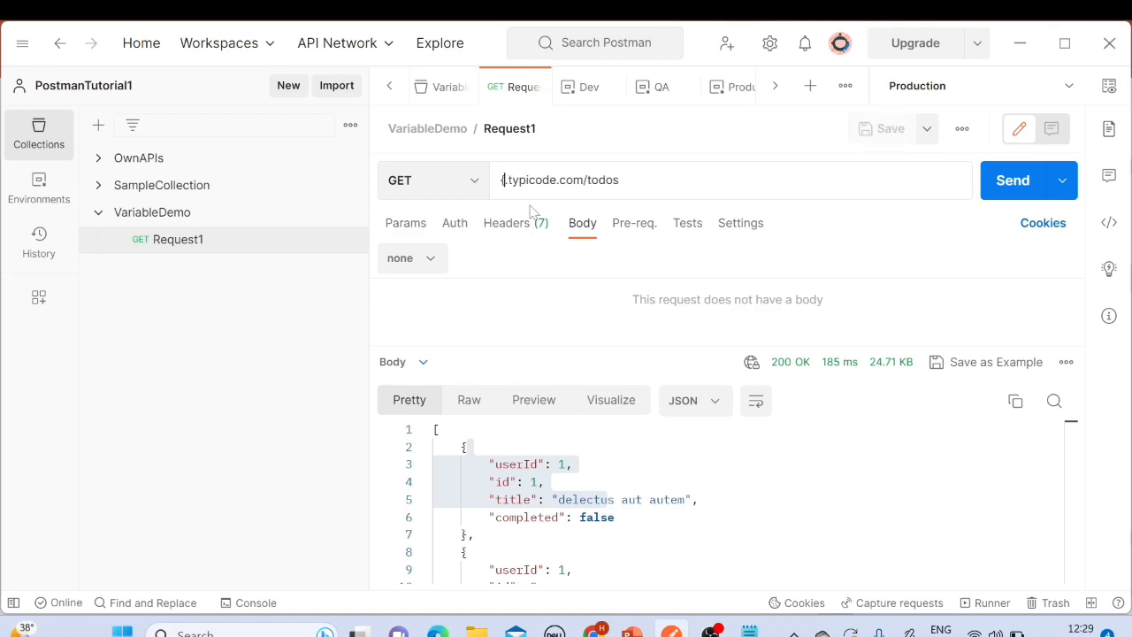
key(BackSpace)
key(BackSpace)
text({)
Step: Review the VariableDemo collection's variables and the environment quick look, returning to Request1
click(177, 215)
click(190, 240)
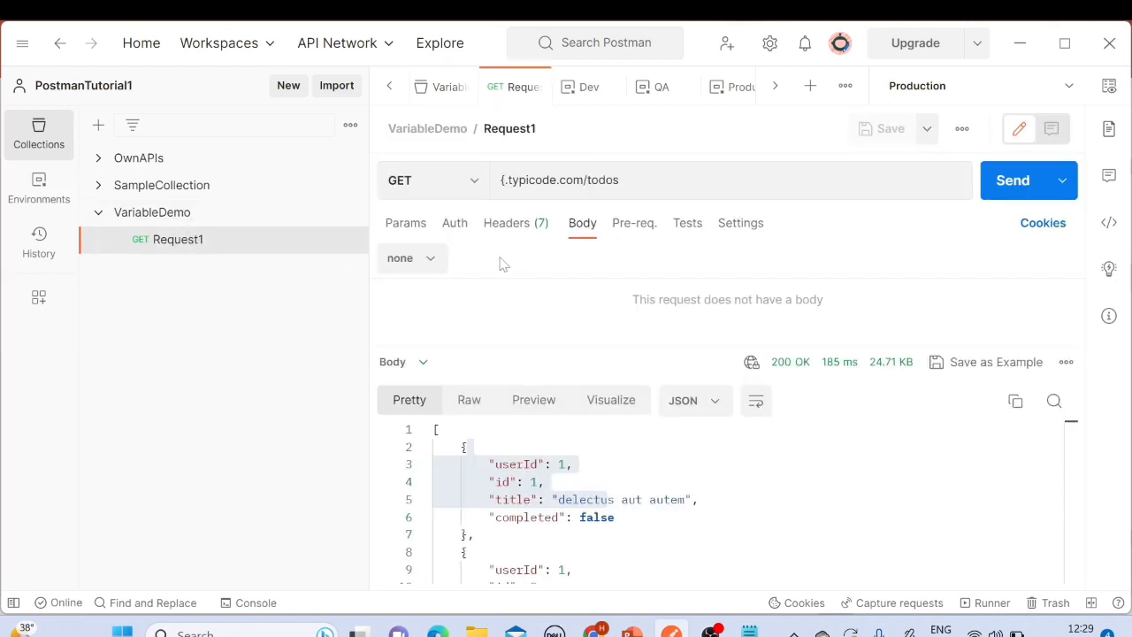
click(184, 216)
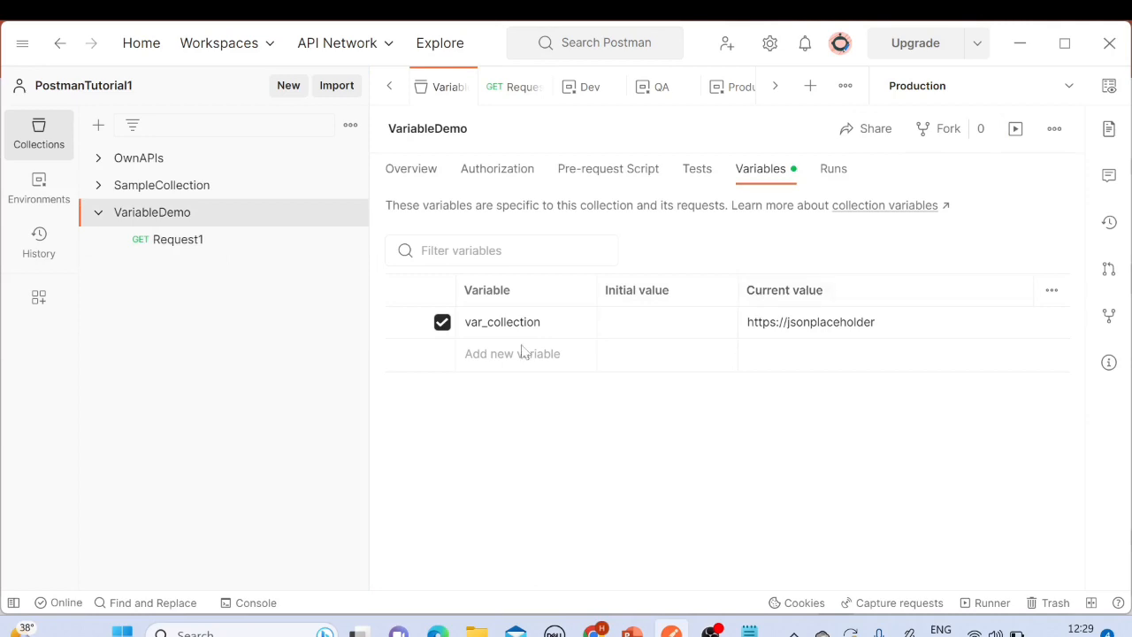
click(189, 241)
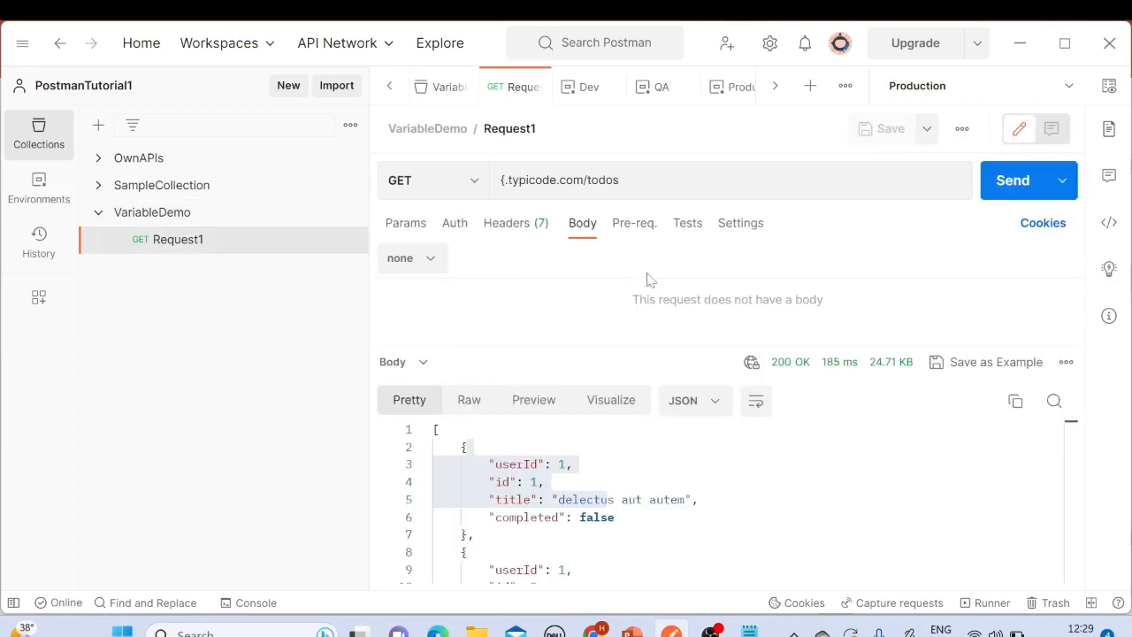
click(1109, 86)
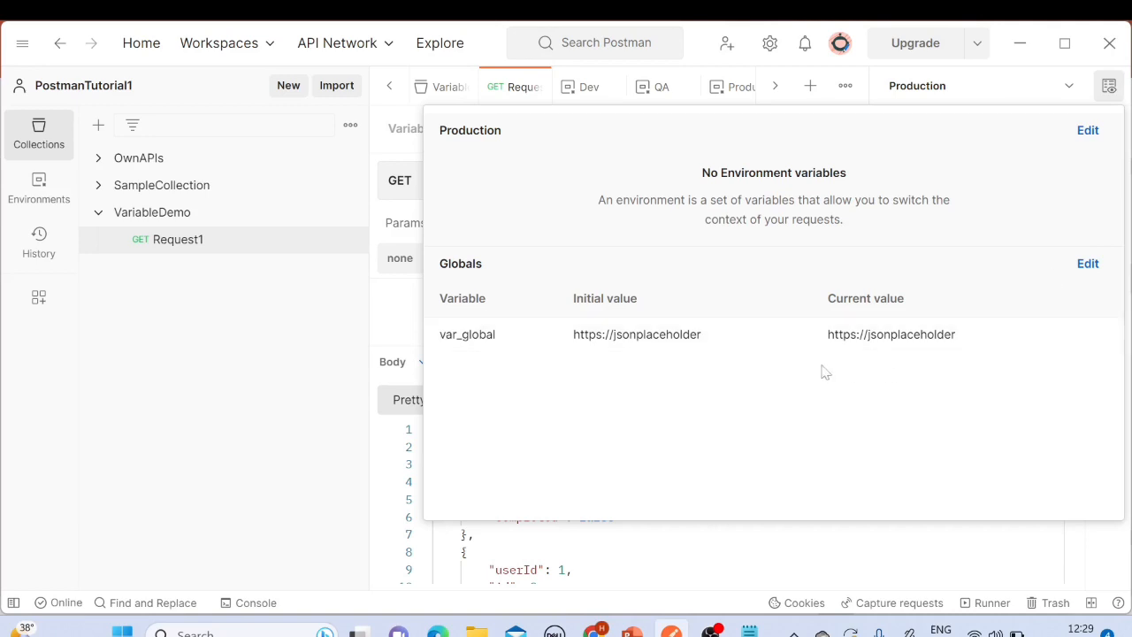
click(1109, 88)
click(535, 179)
key(ctrl+a)
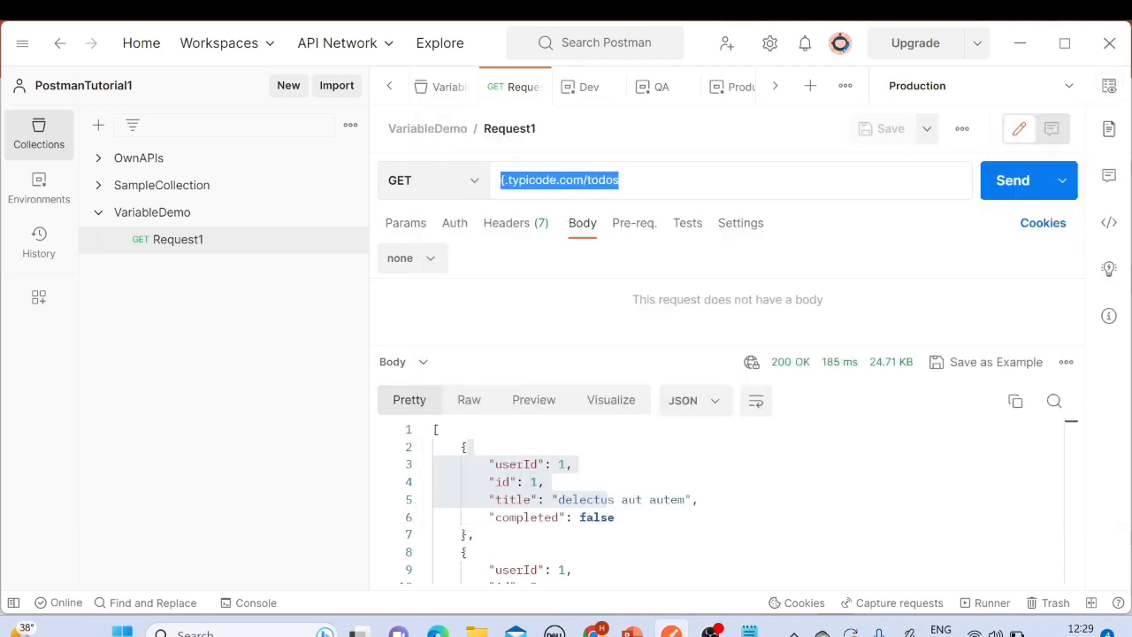
text(https://jsonplaceholder.typicode.com/todos)
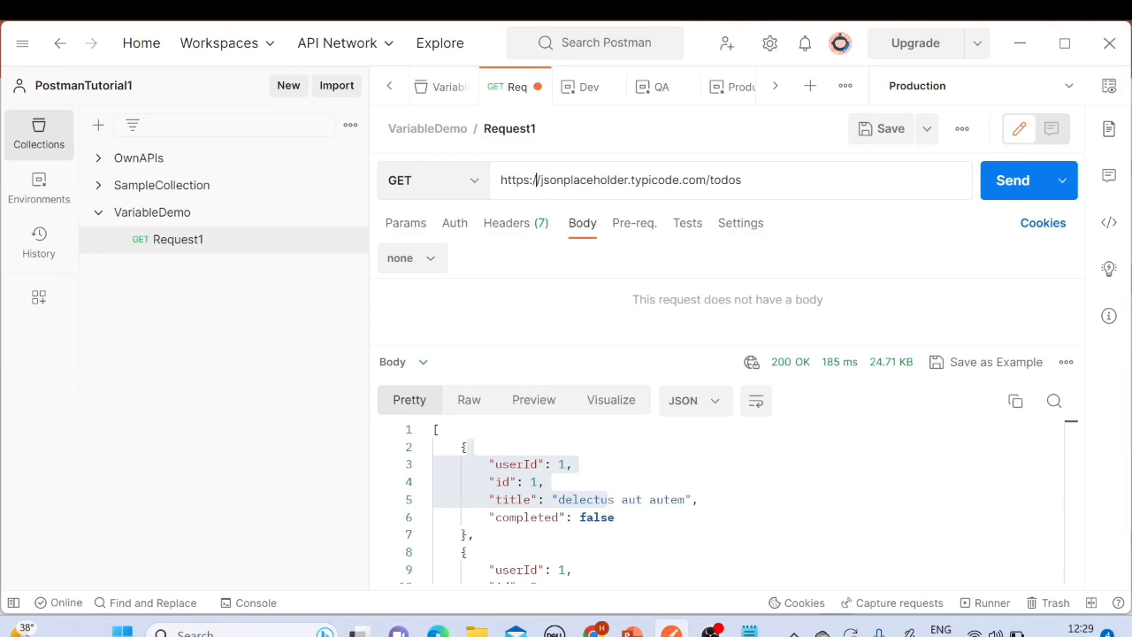
drag(737, 179, 500, 180)
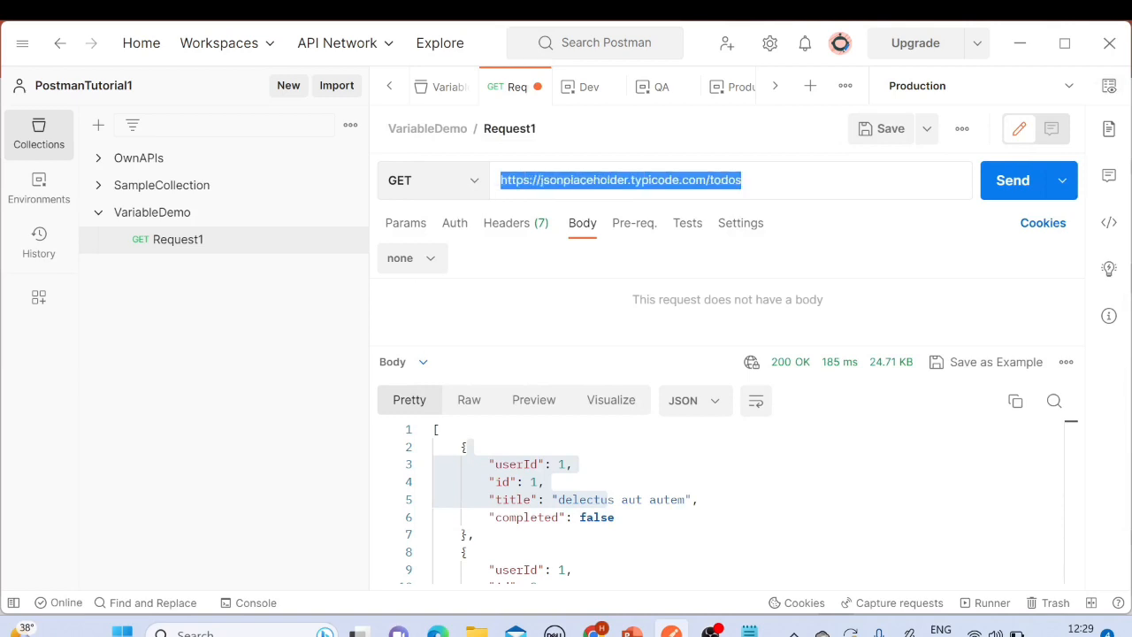
click(885, 128)
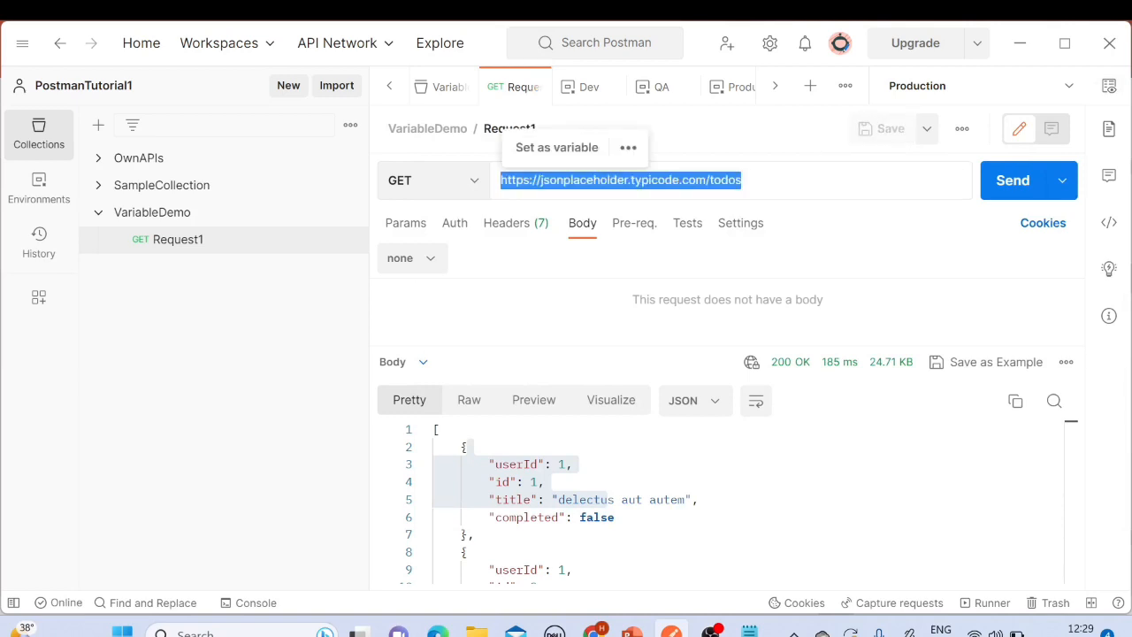
click(631, 179)
key(BackSpace)
key(BackSpace)
key(BackSpace)
key(BackSpace)
key(BackSpace)
key(BackSpace)
key(BackSpace)
key(BackSpace)
key(BackSpace)
key(BackSpace)
key(BackSpace)
key(BackSpace)
key(BackSpace)
key(BackSpace)
key(BackSpace)
key(BackSpace)
key(BackSpace)
key(BackSpace)
key(BackSpace)
key(BackSpace)
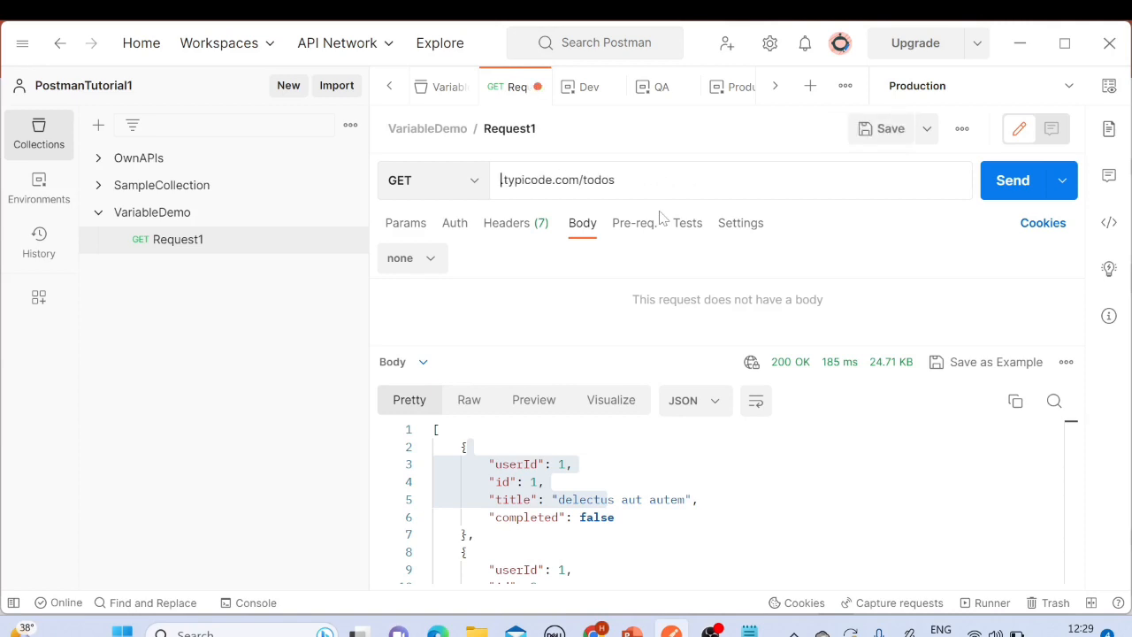
text({{)
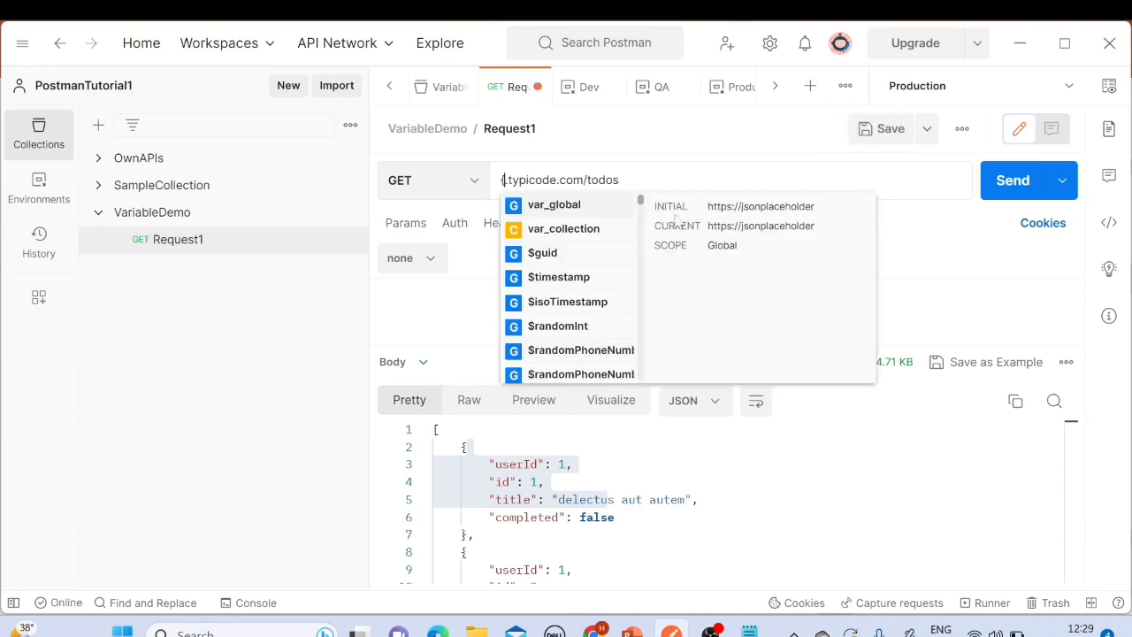
click(562, 232)
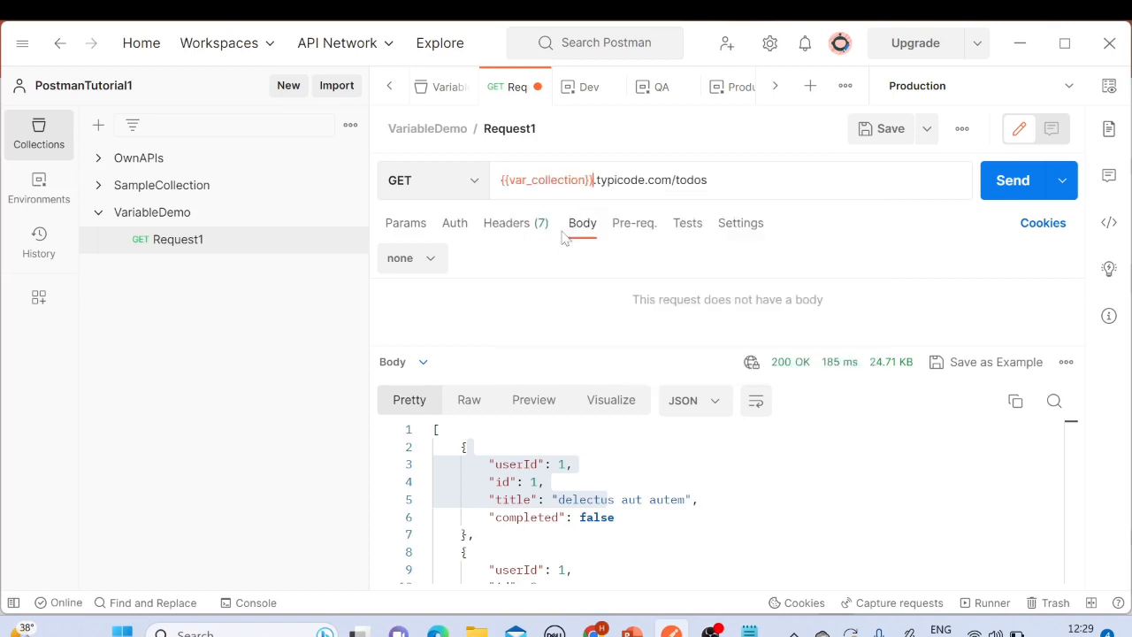
click(884, 133)
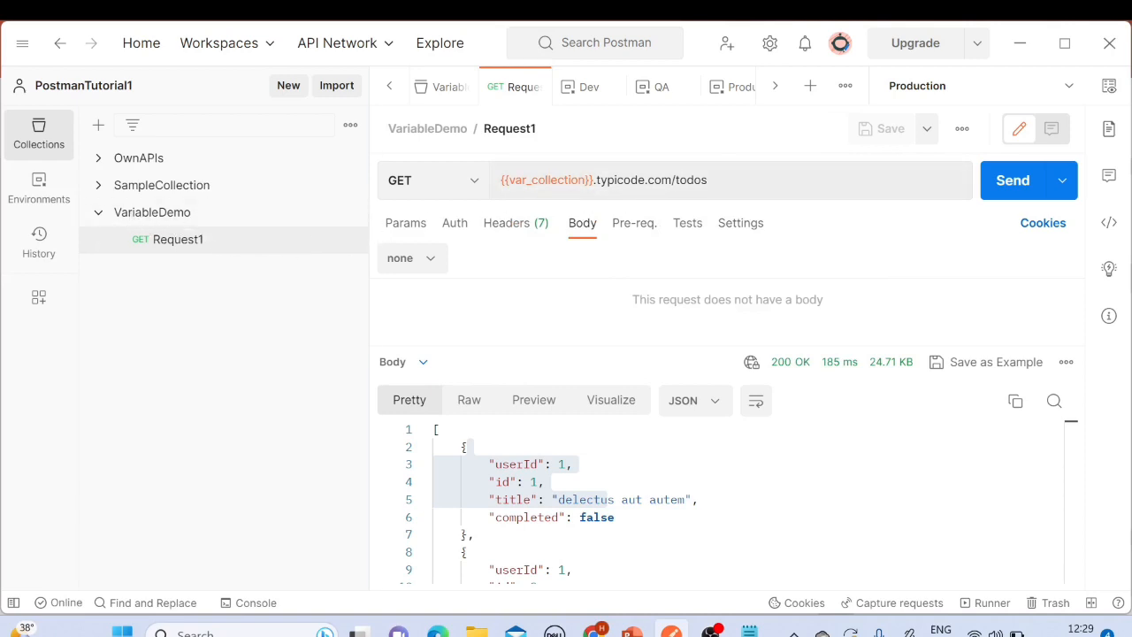
Step: Send Request1 and examine the response body
click(726, 181)
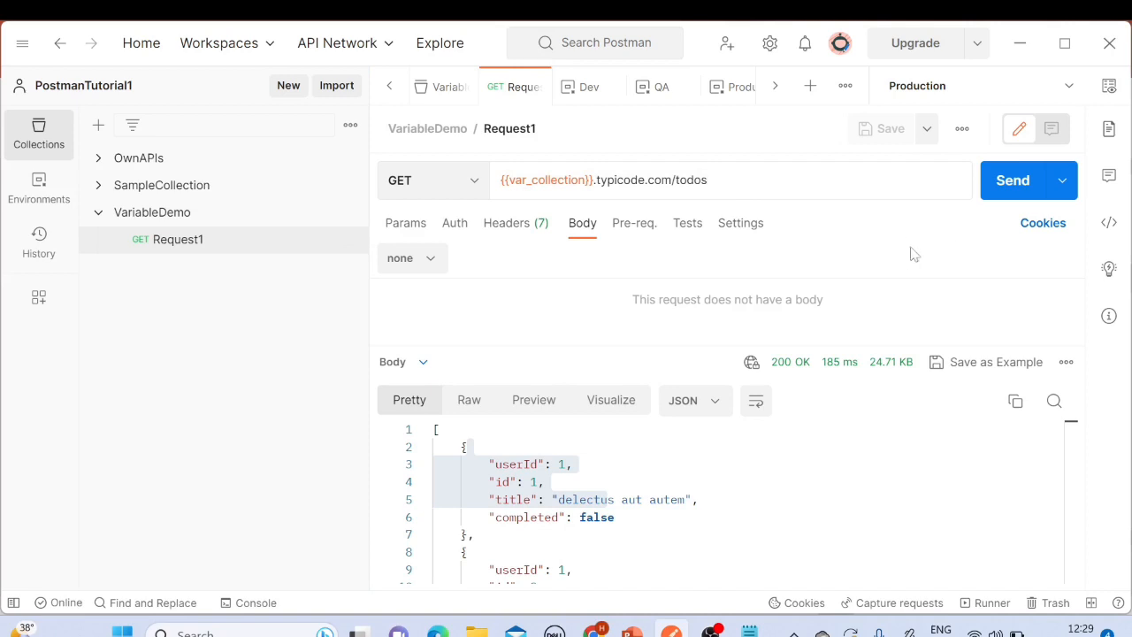
click(1005, 197)
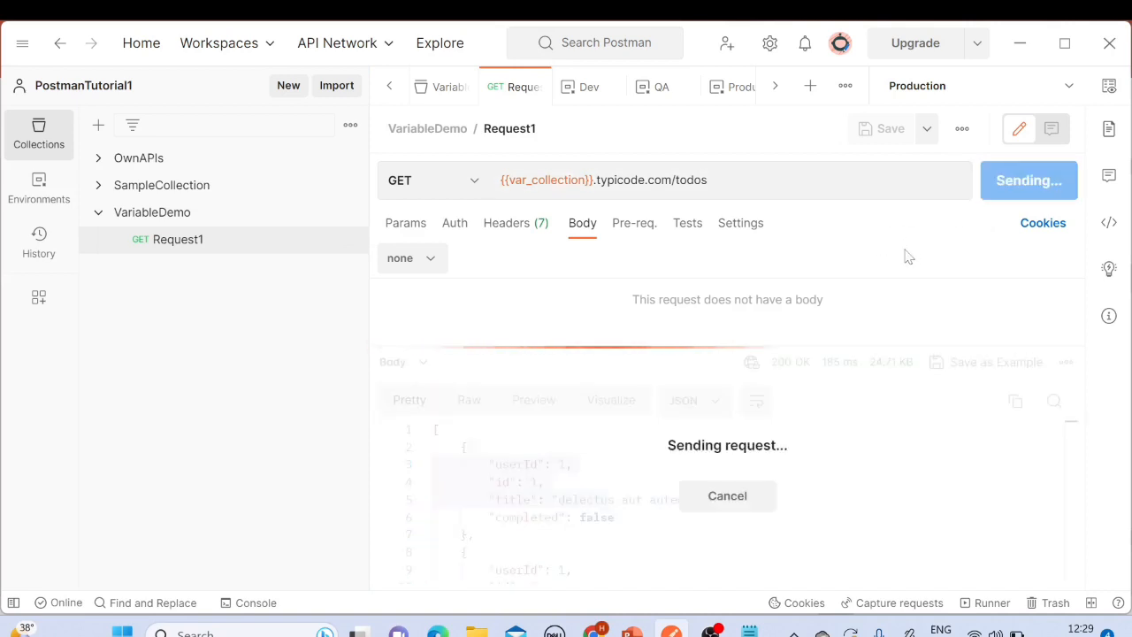
click(467, 447)
drag(460, 446, 474, 534)
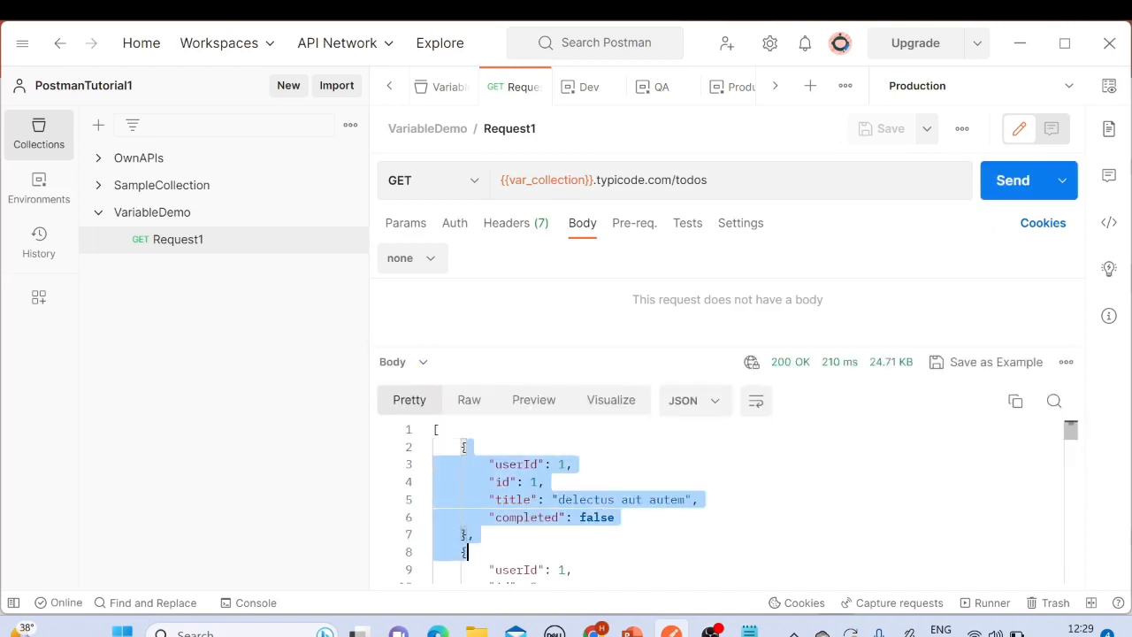
scroll(474, 534, down, 3)
scroll(469, 549, up, 3)
click(659, 193)
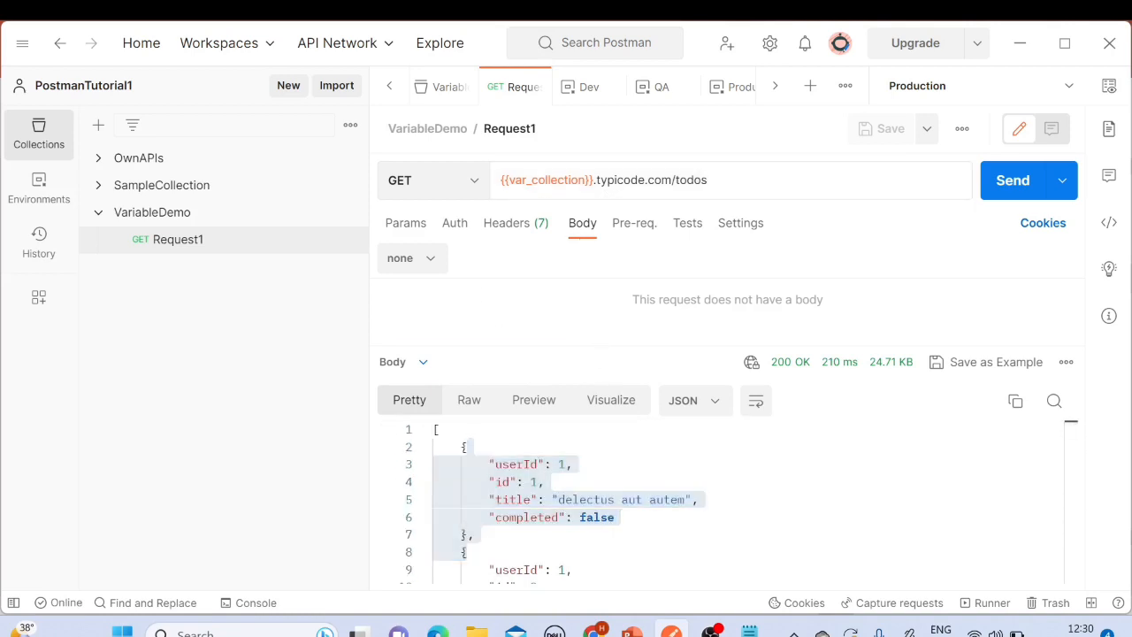
double_click(593, 179)
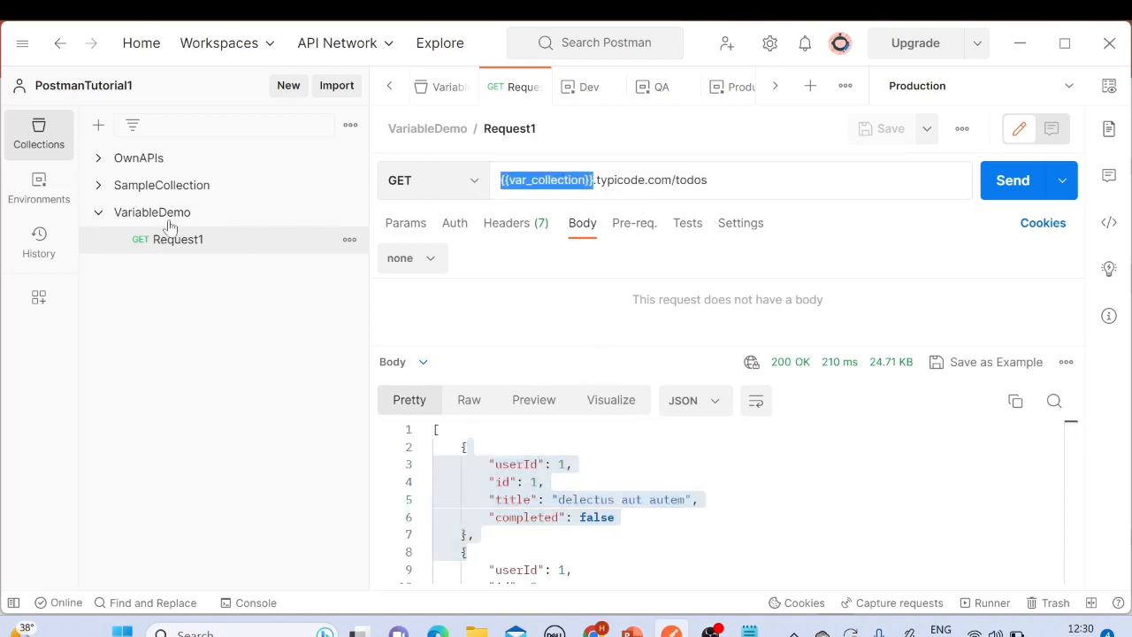
click(158, 187)
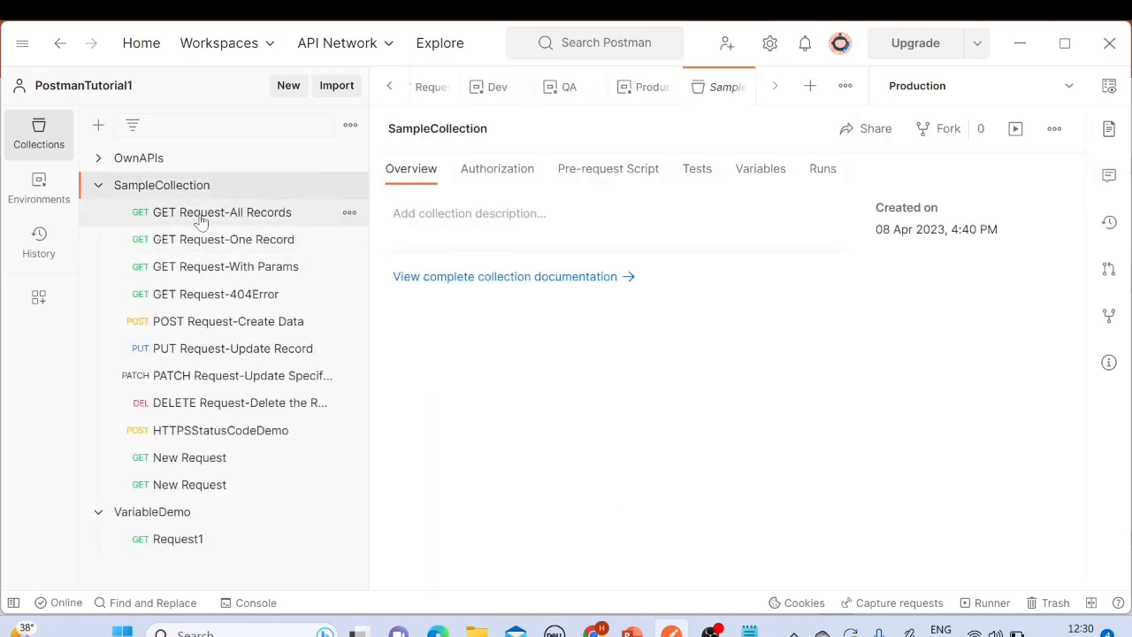
click(202, 215)
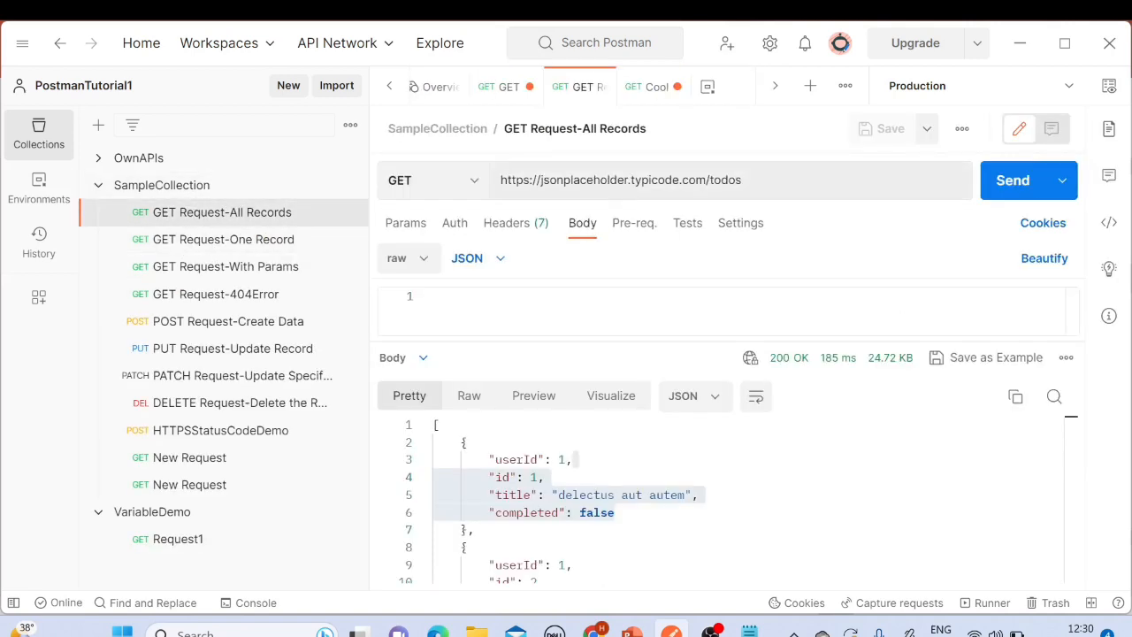
drag(745, 181, 485, 180)
click(627, 181)
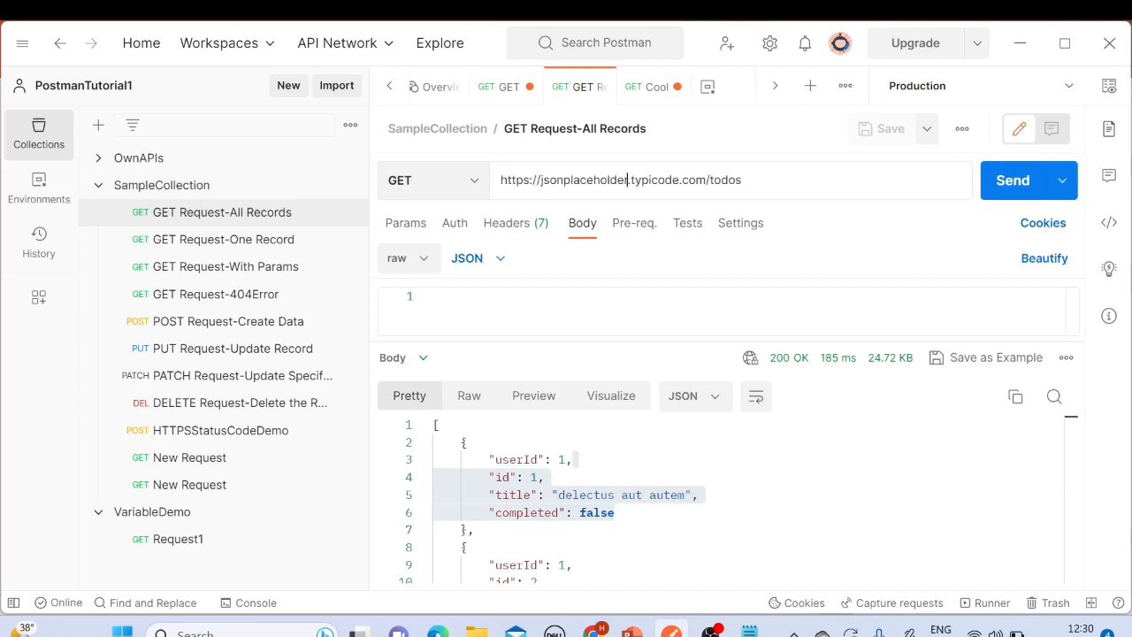
drag(628, 181, 476, 184)
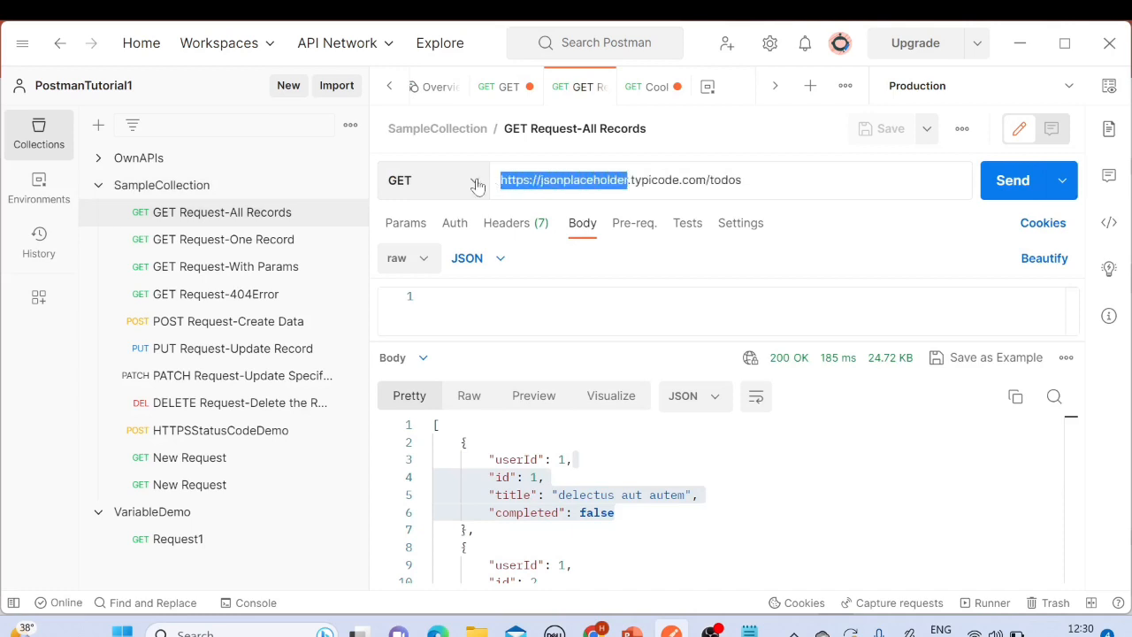
key(BackSpace)
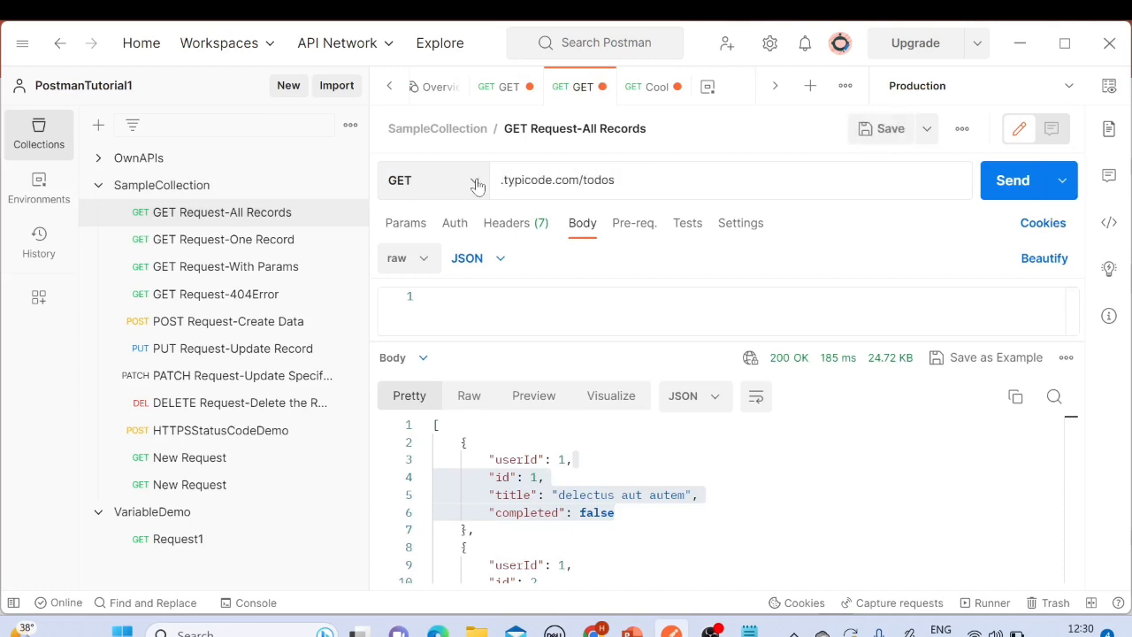
text({)
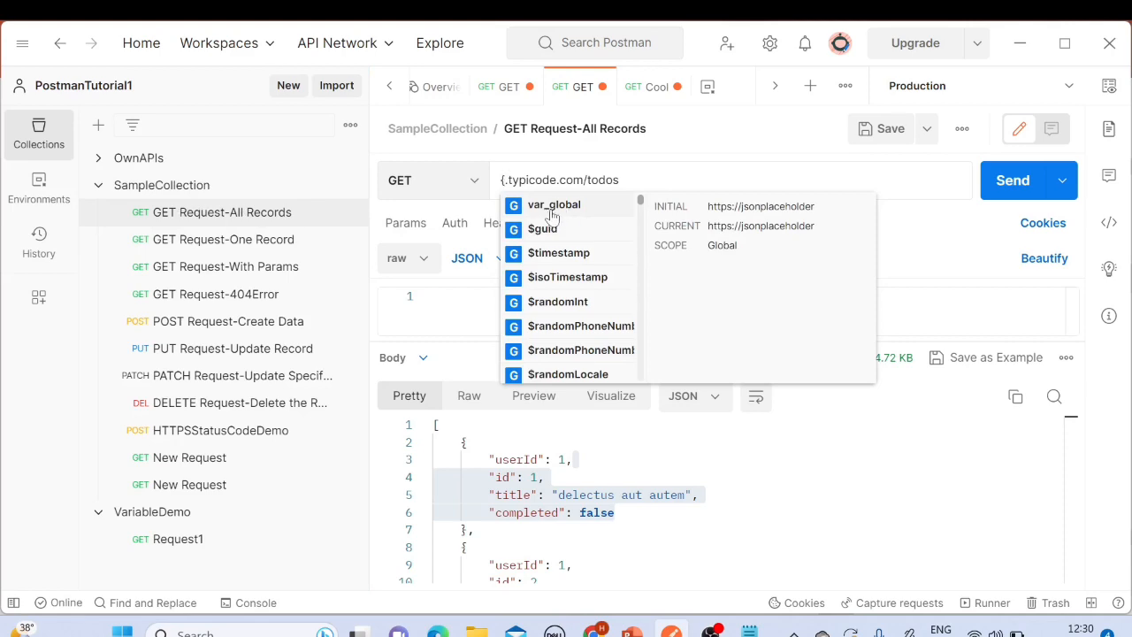
key(ctrl+plus)
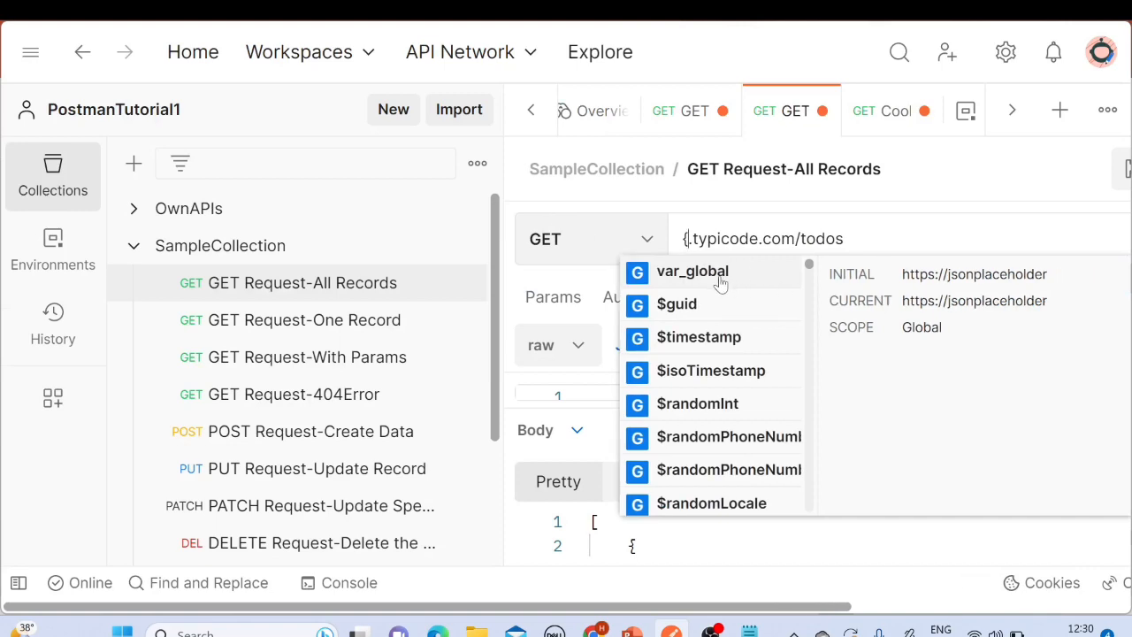
key(ctrl+minus)
key(ctrl+minus)
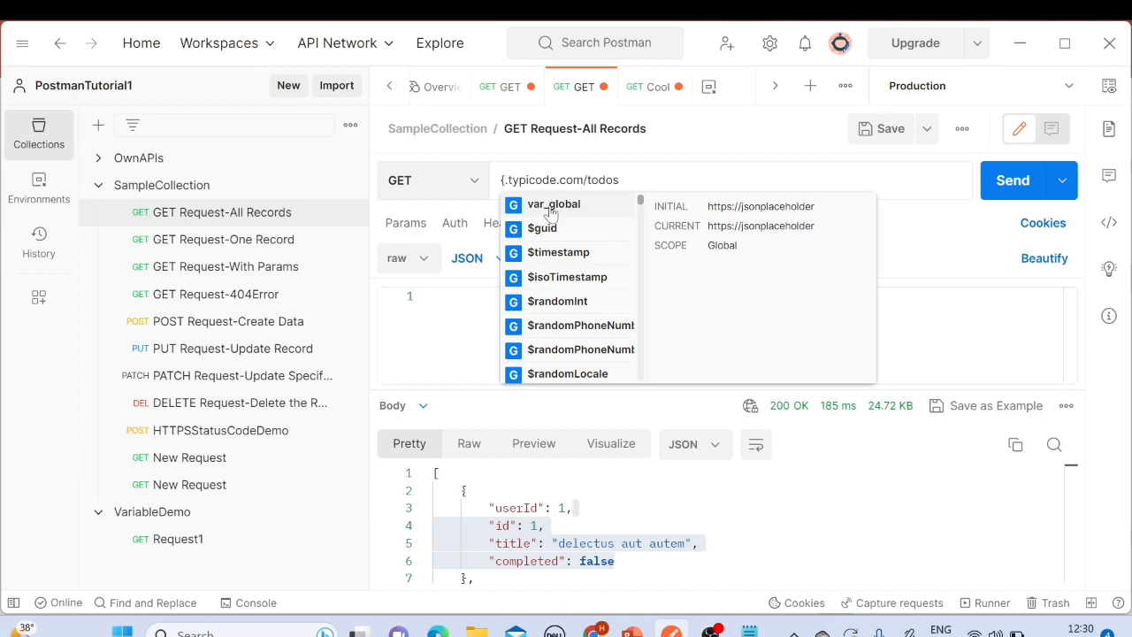
Step: Undo the URL edits in GET Request-All Records and collapse SampleCollection
click(620, 181)
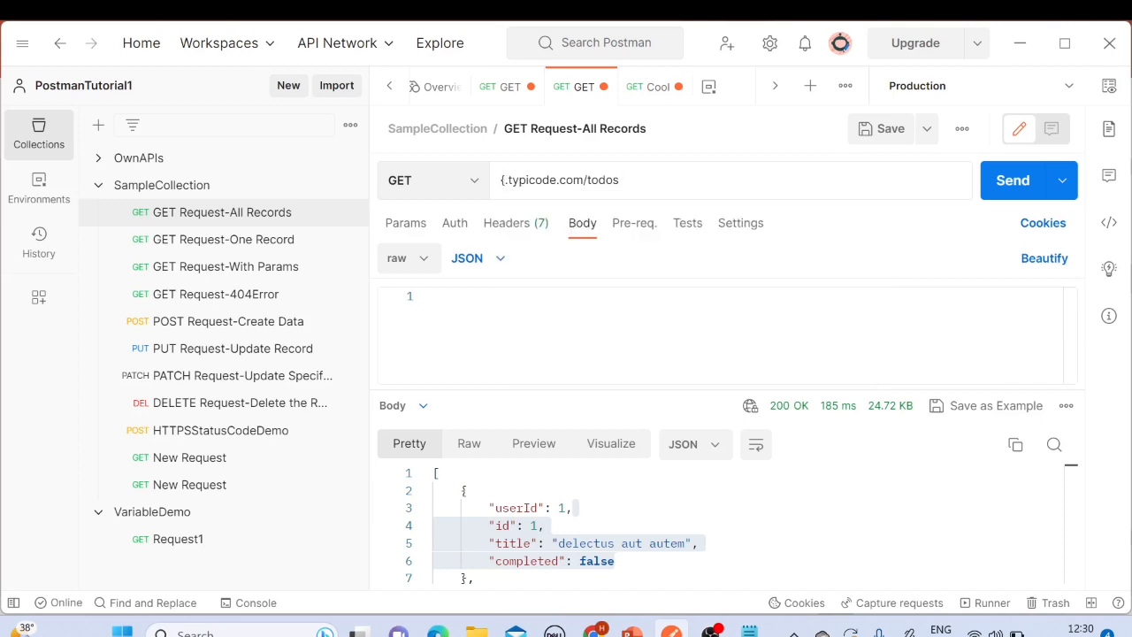
key(ctrl+z)
key(ctrl+z)
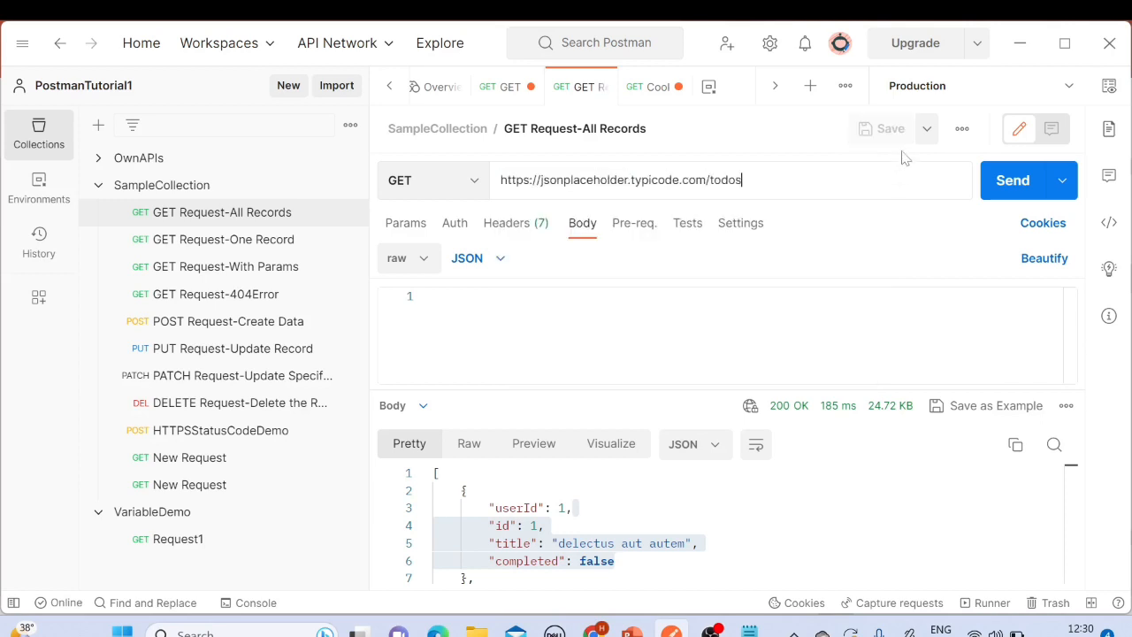
click(98, 186)
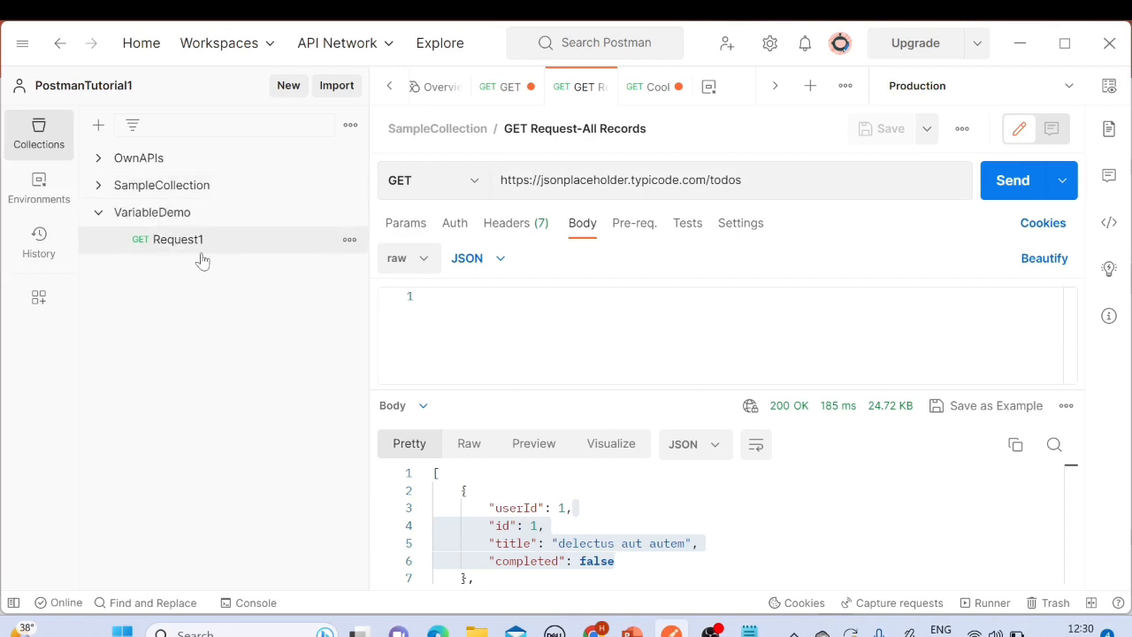
Step: Open Request1 in VariableDemo and inspect the {{var_collection}} variable in its URL
click(198, 248)
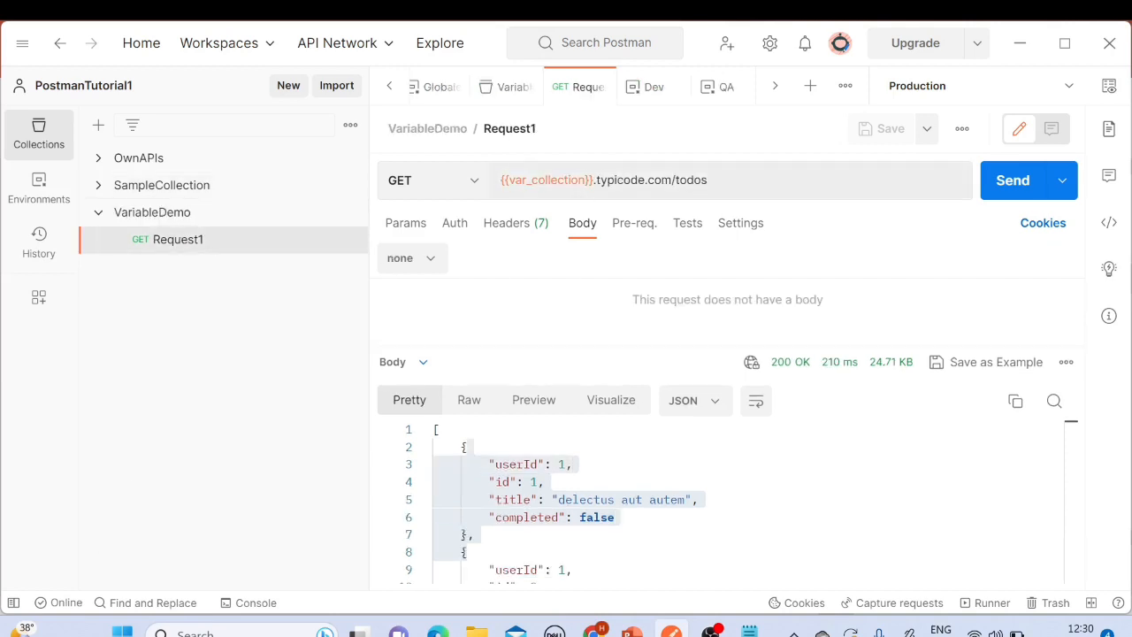
double_click(544, 180)
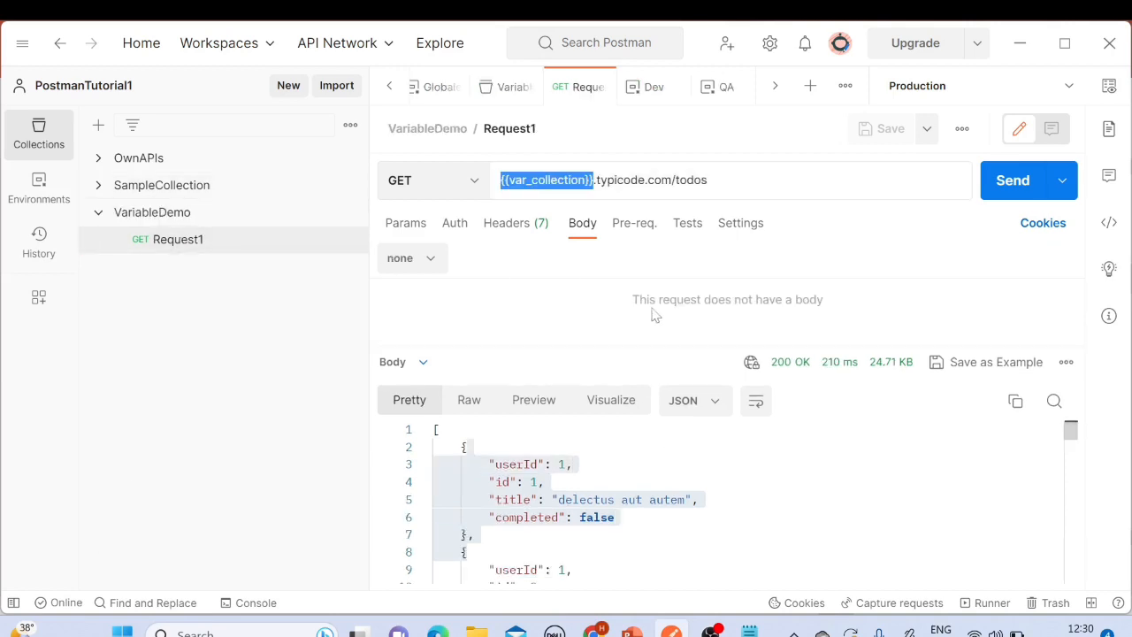
key(End)
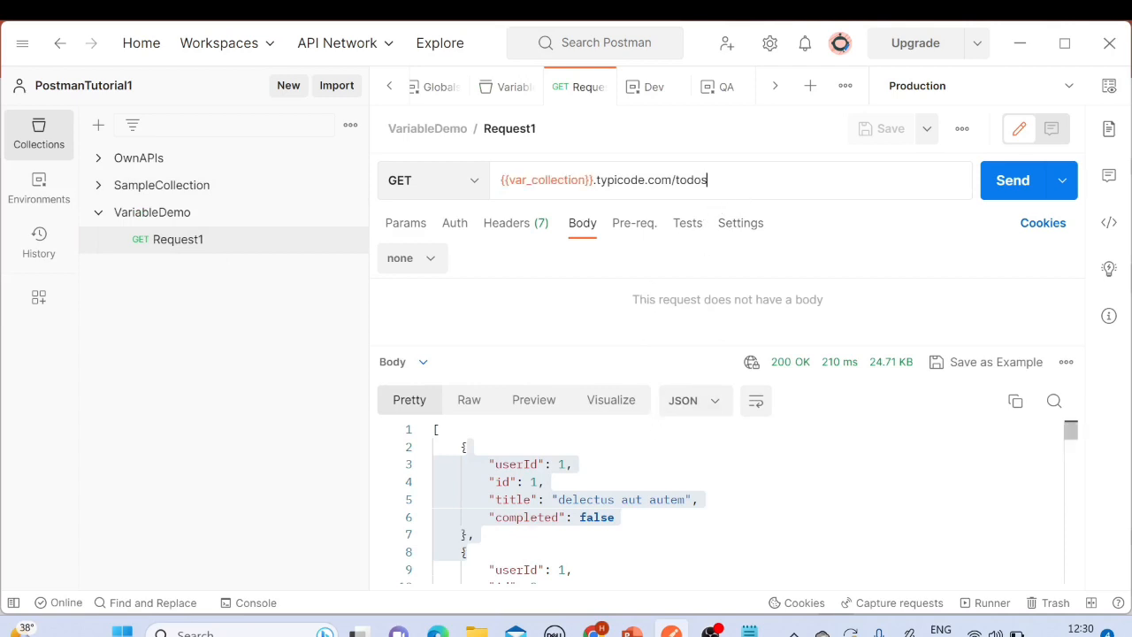
Step: Switch to PowerPoint, highlight Environment Variable on the Types of Variables slide, and return to Postman
click(632, 631)
drag(453, 297, 495, 327)
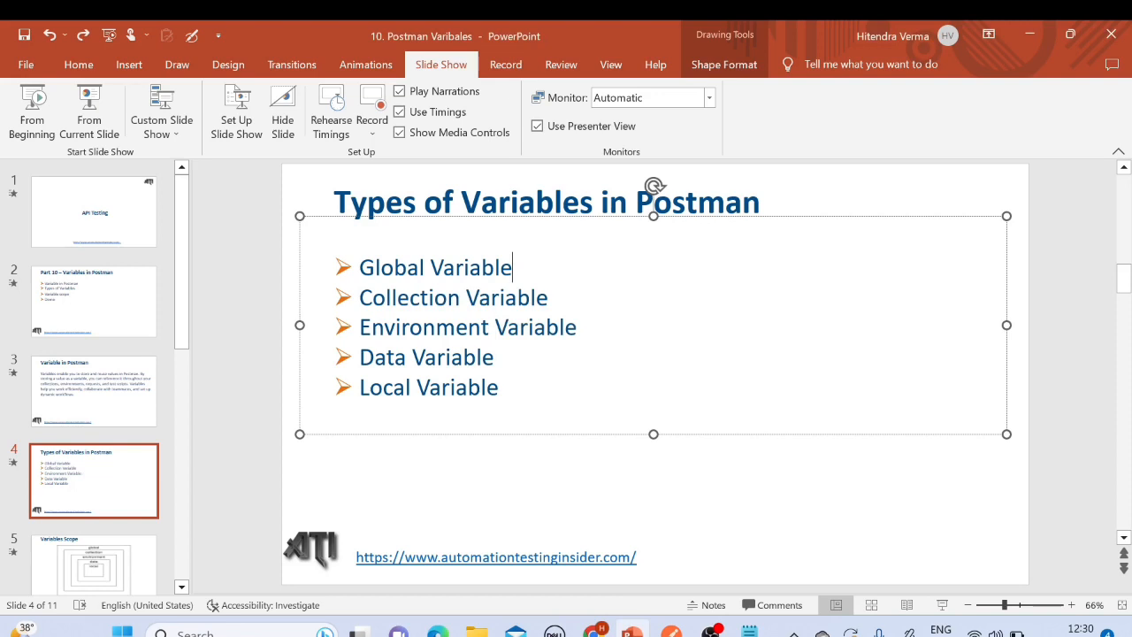
drag(582, 327, 359, 328)
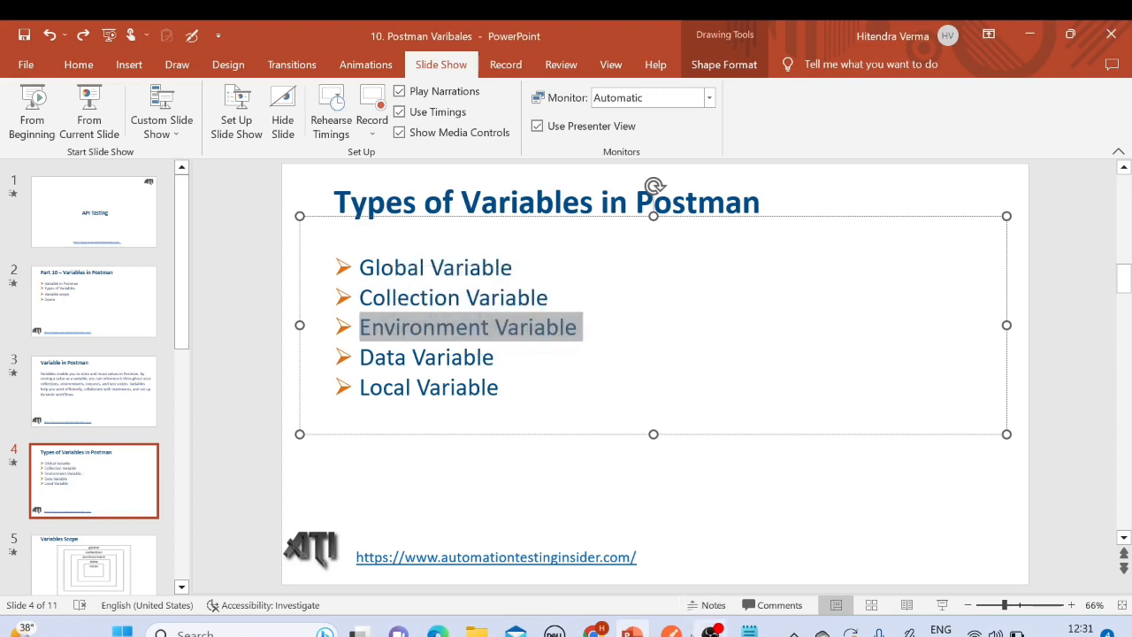
click(673, 630)
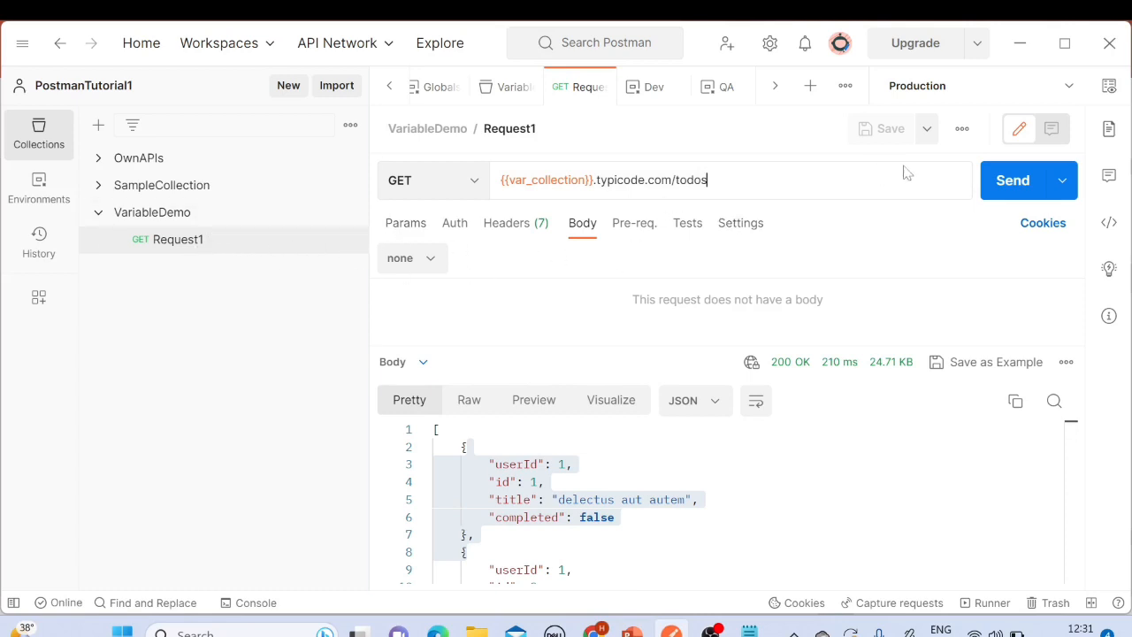
Step: Check the Production environment in the environment quick look and switch the active environment to QA
click(1108, 90)
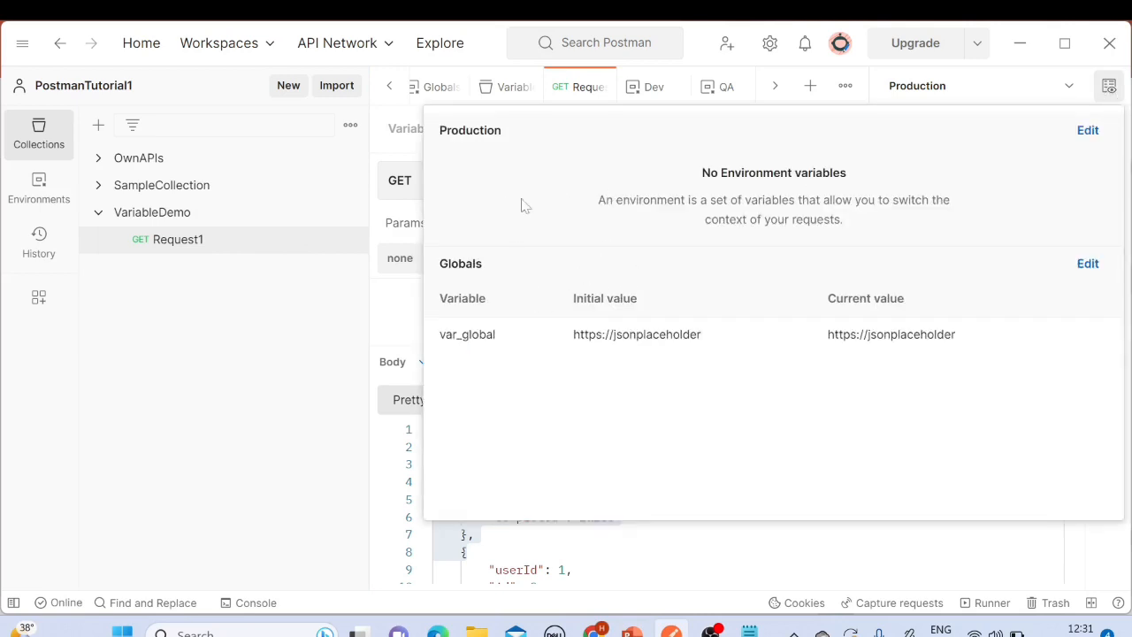
double_click(471, 130)
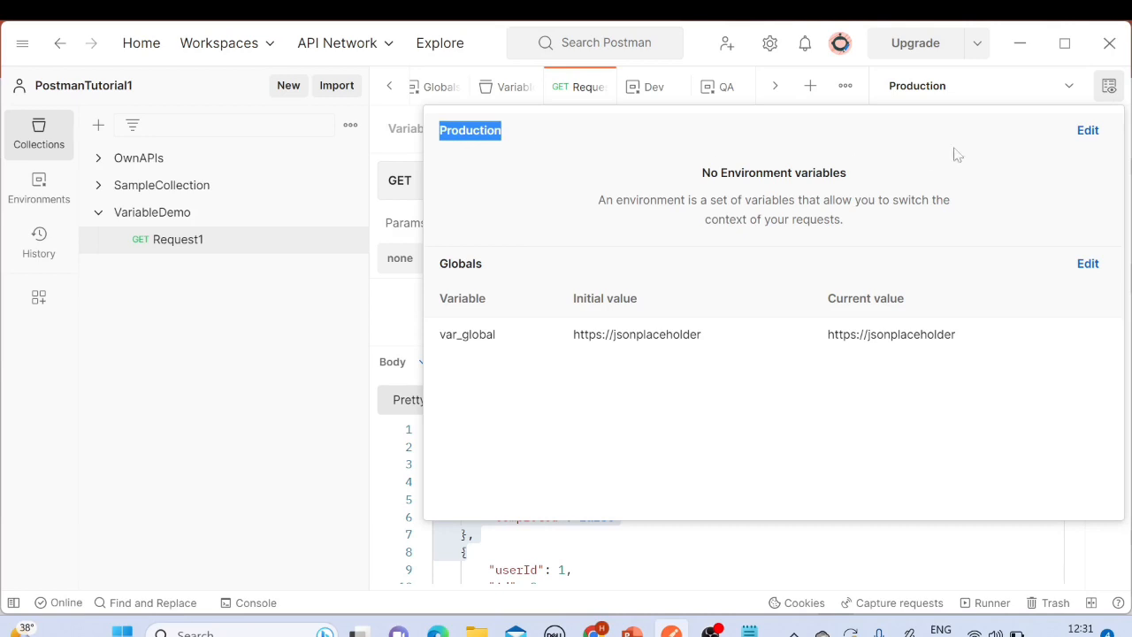
click(1065, 89)
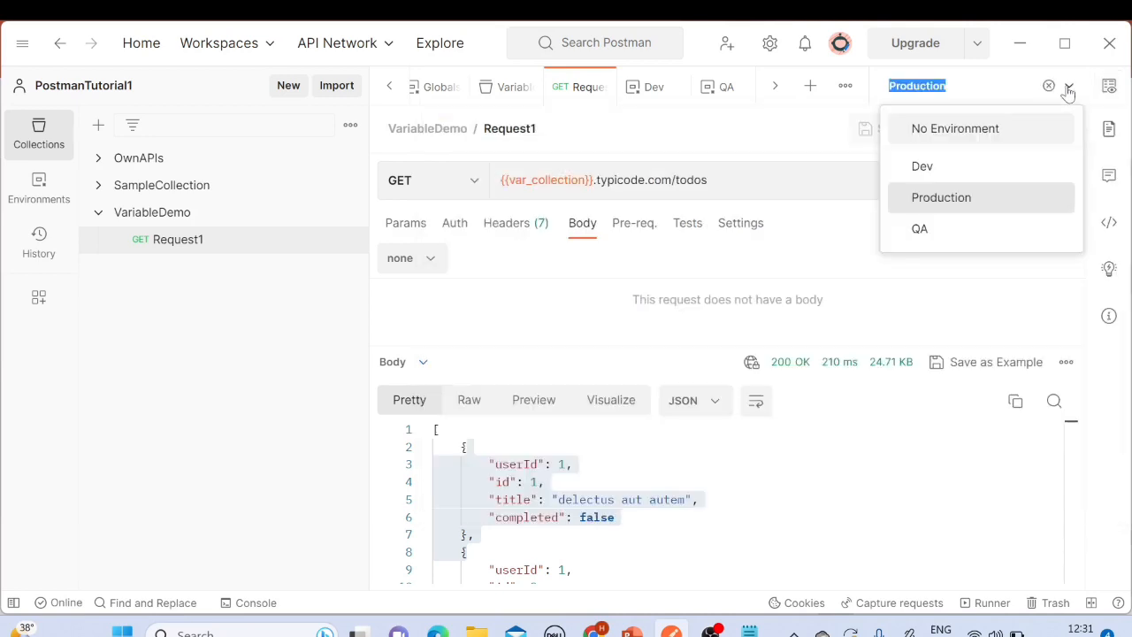
click(925, 226)
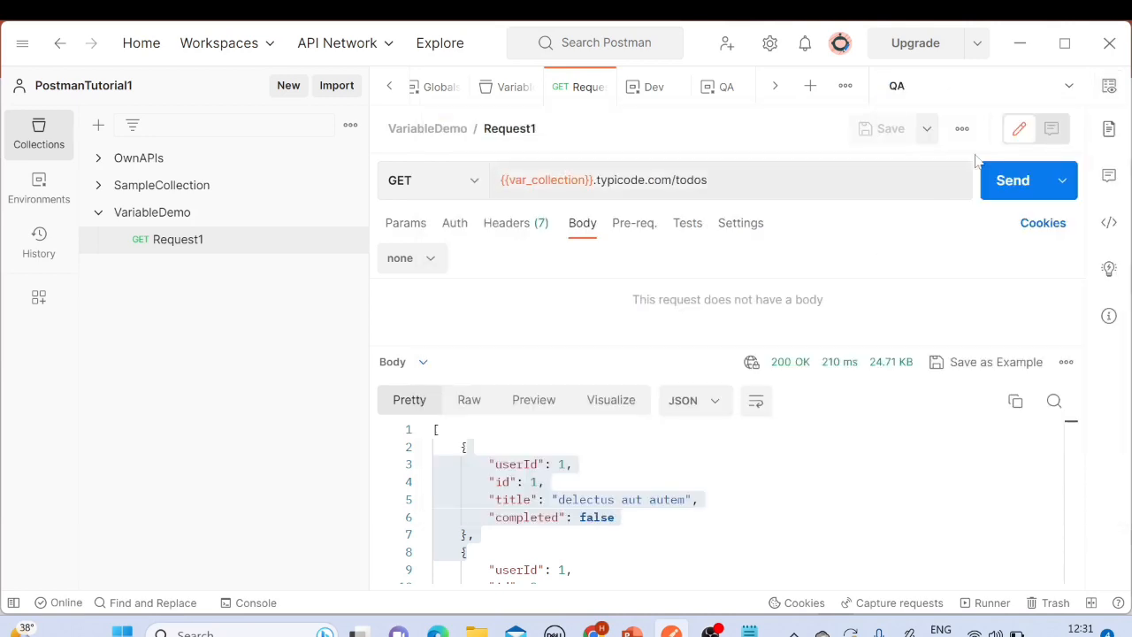
Step: Open the QA environment's quick look and open the QA environment for editing its variables
click(1110, 88)
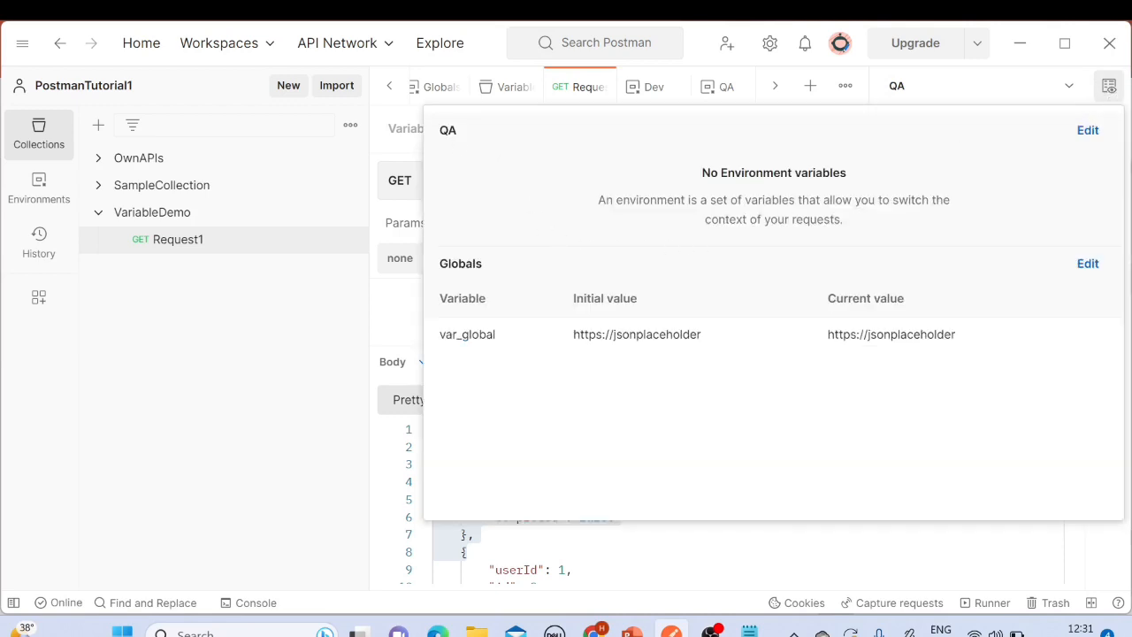
drag(441, 131, 460, 132)
drag(675, 200, 880, 226)
drag(702, 172, 849, 231)
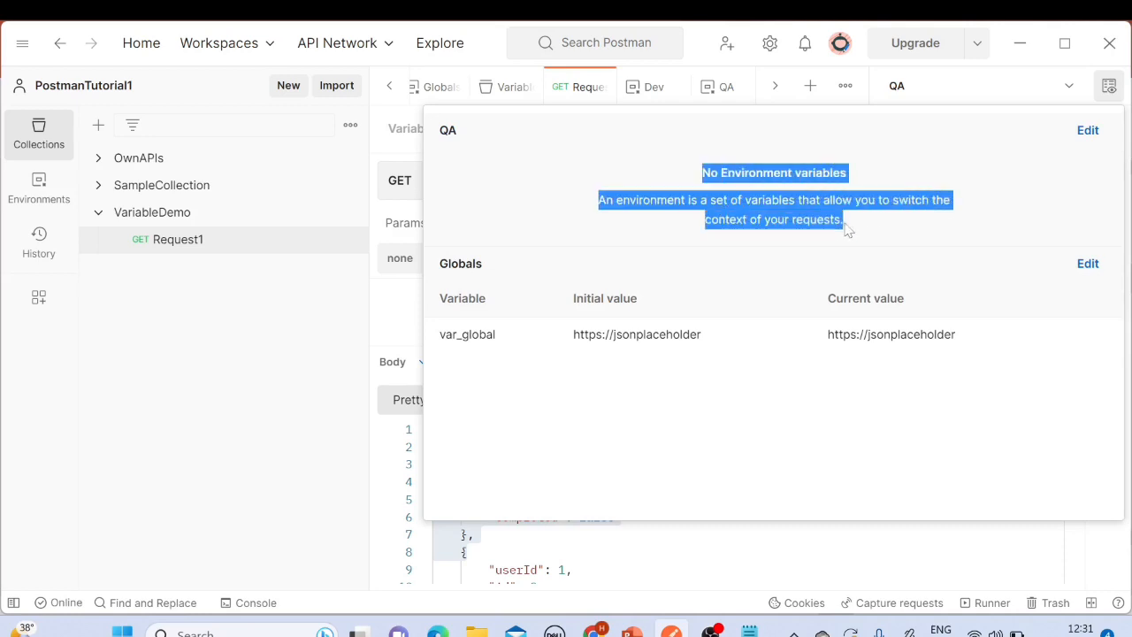
click(874, 175)
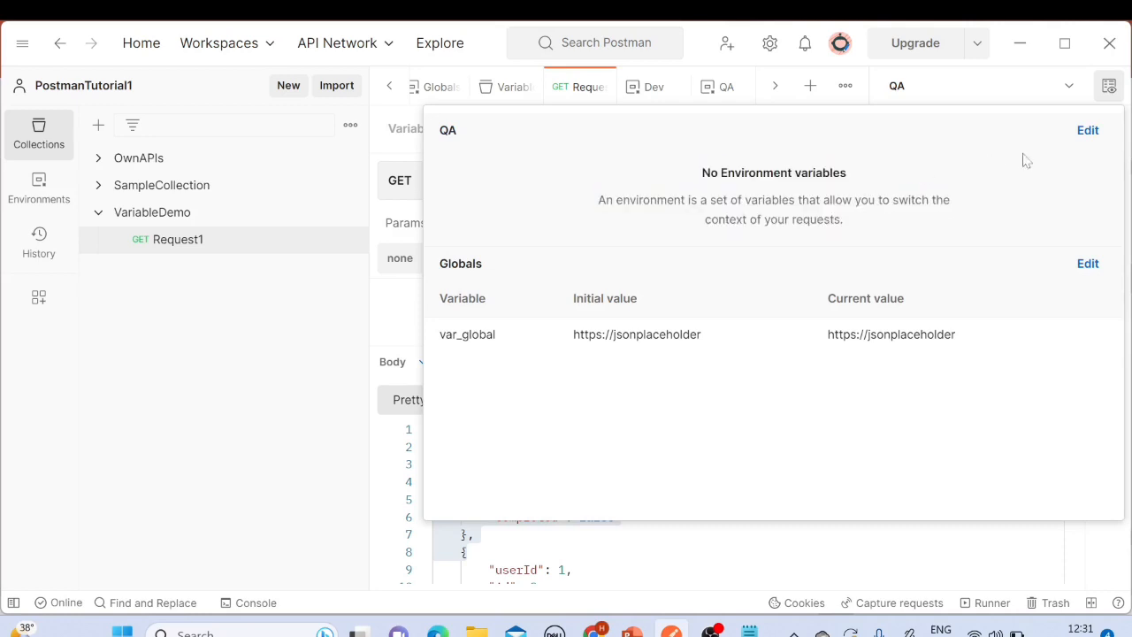
click(1087, 133)
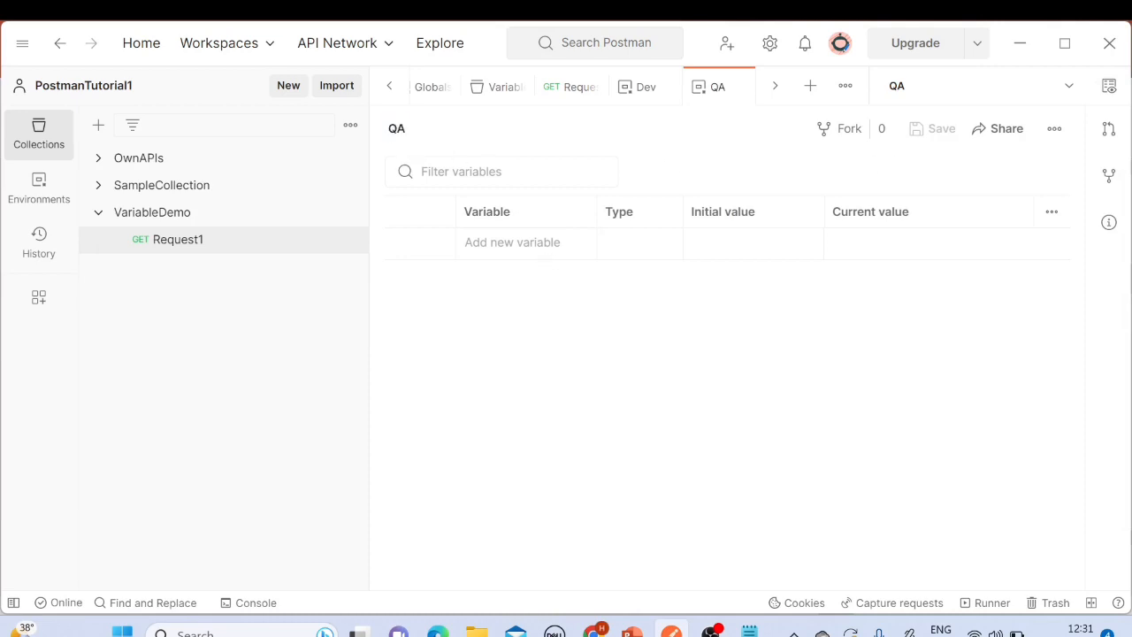
click(512, 243)
text(var_qa)
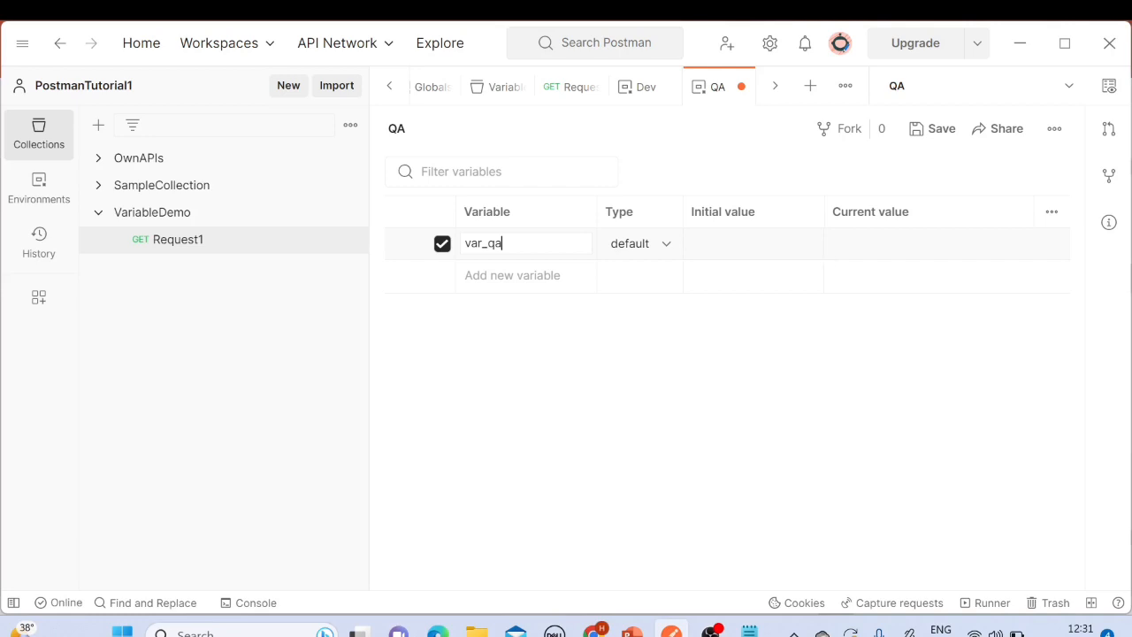
click(895, 245)
text(https://jsonplaceholder.typicode.com/todos)
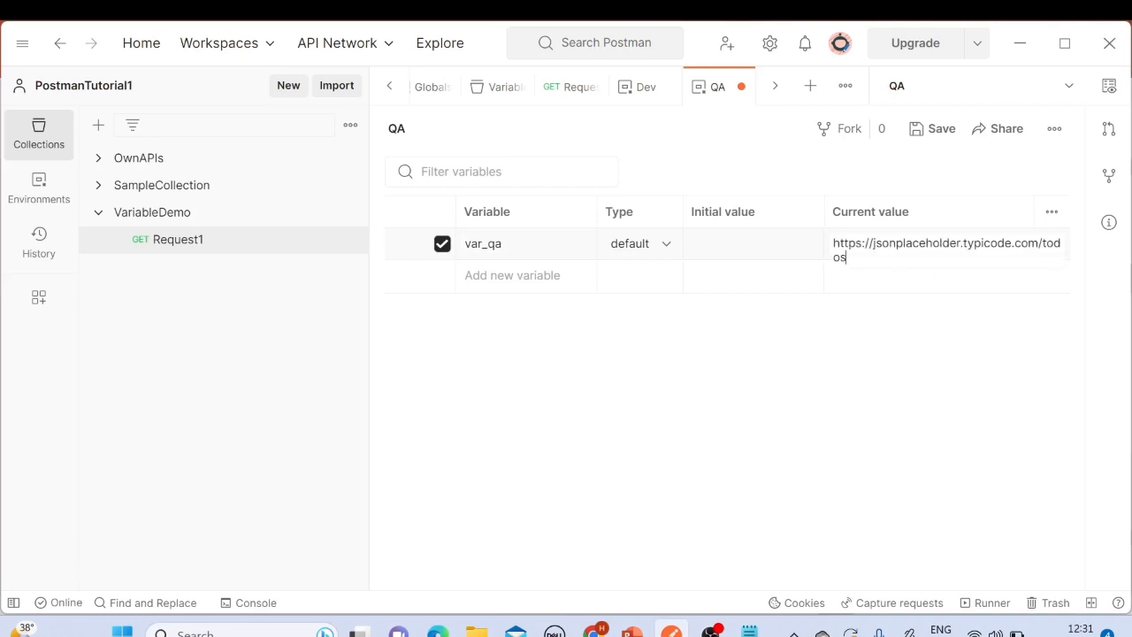
drag(894, 259, 962, 244)
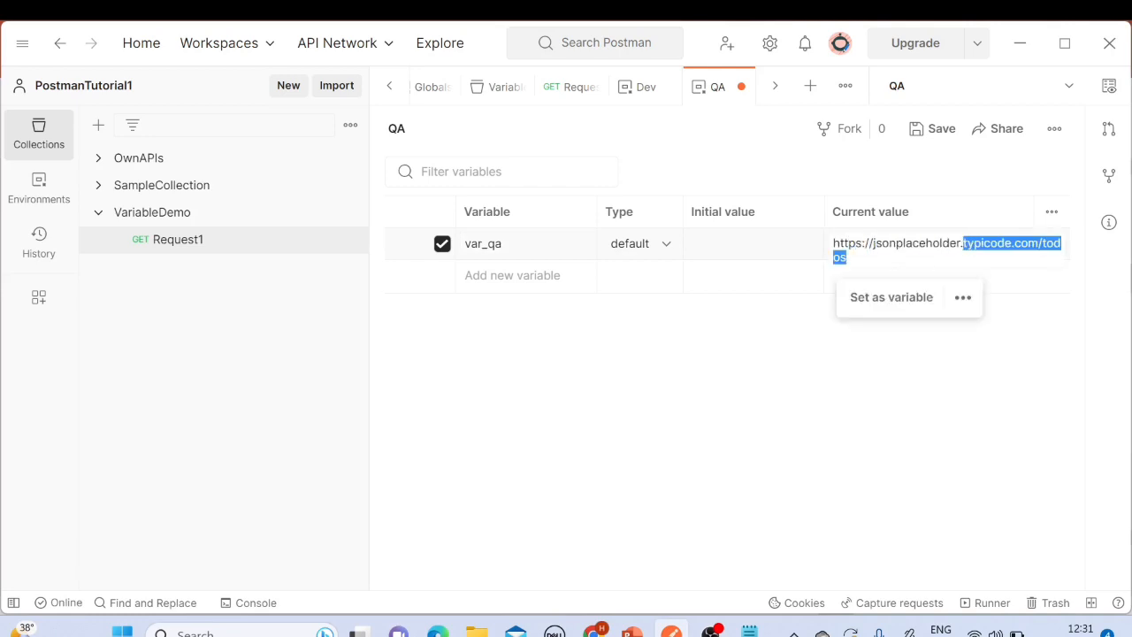
key(BackSpace)
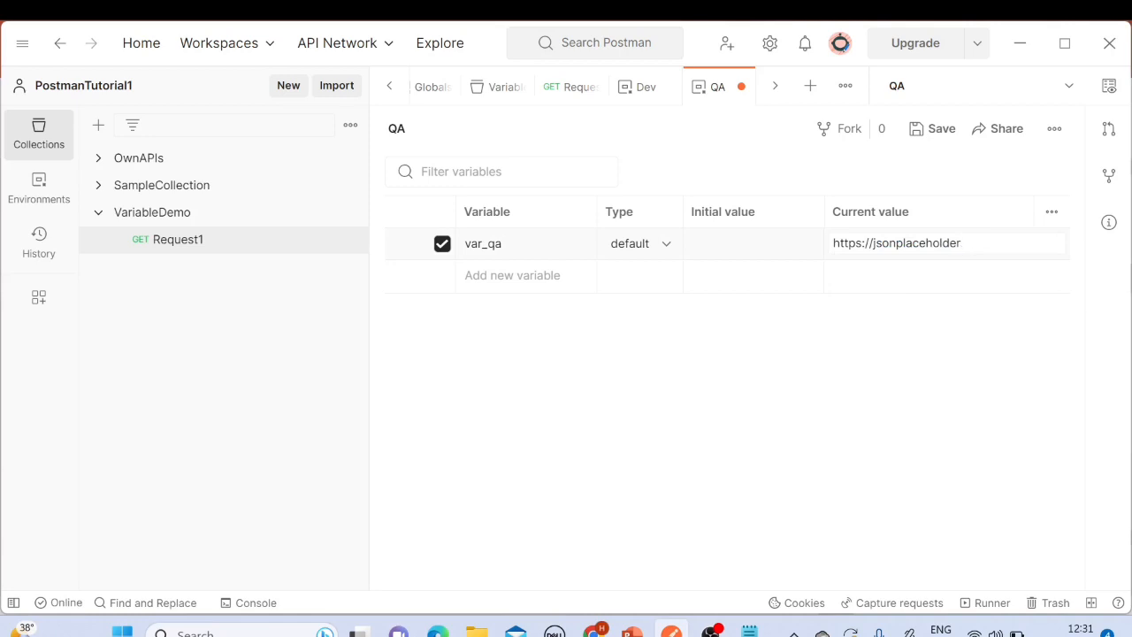
click(942, 130)
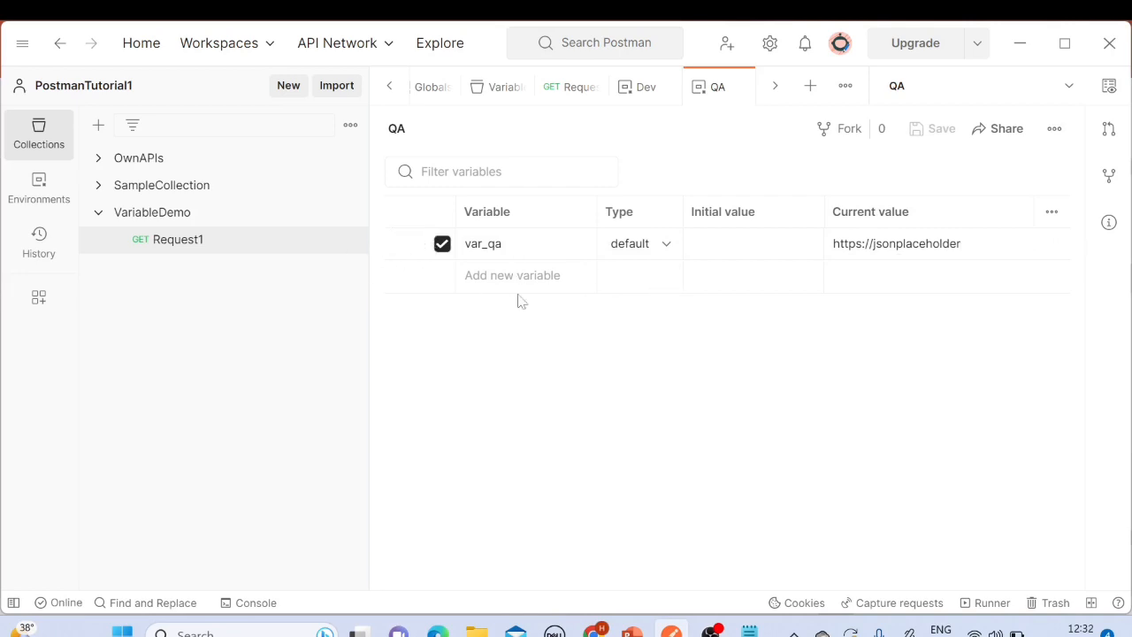
Step: Replace {{var_collection}} in Request1's URL with {{var_qa}}, save the request, and send it
click(239, 218)
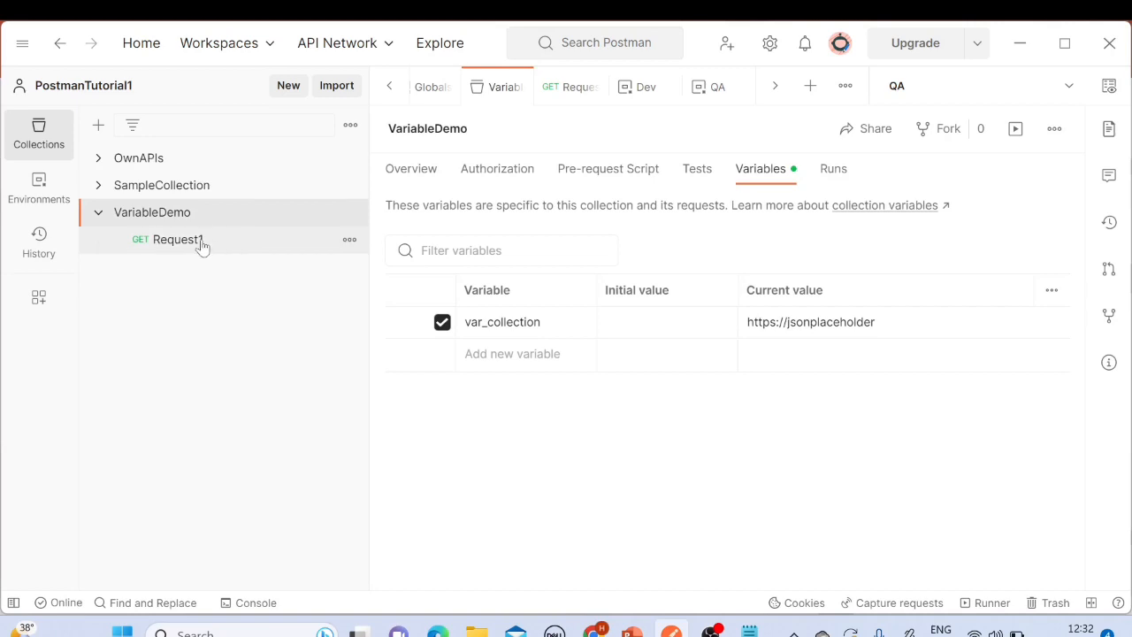
click(202, 245)
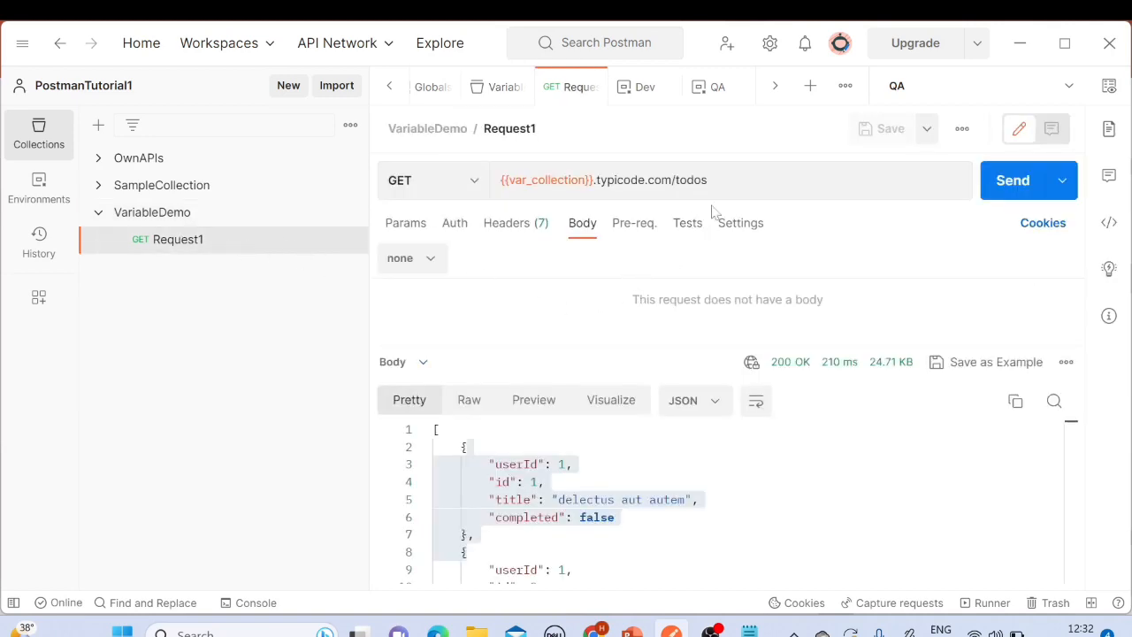
click(622, 190)
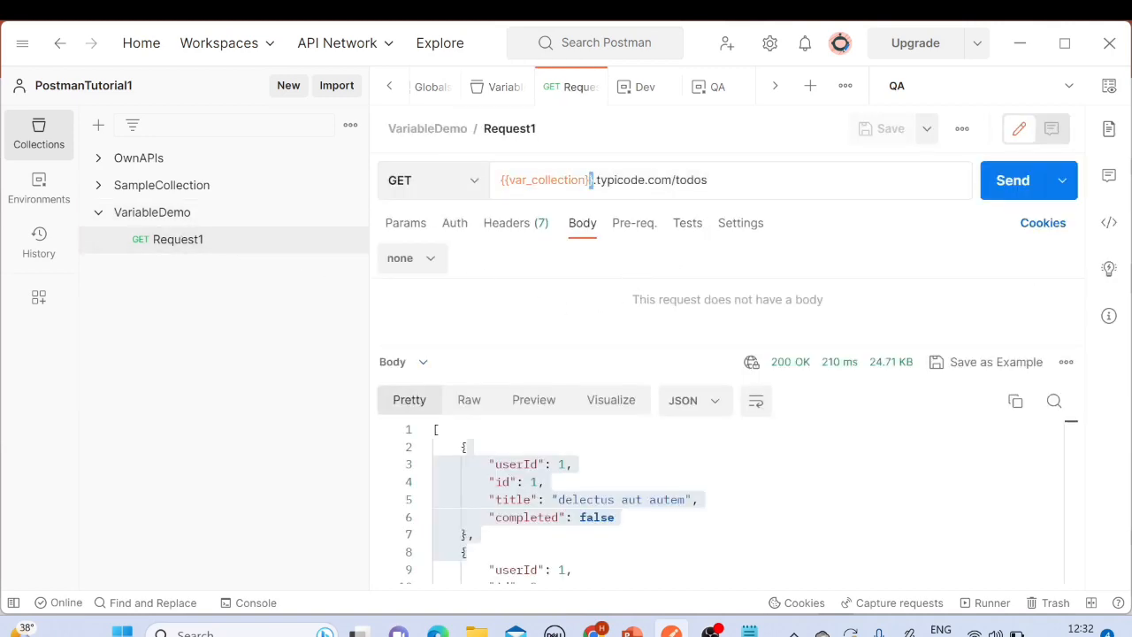
drag(594, 179, 484, 184)
key(BackSpace)
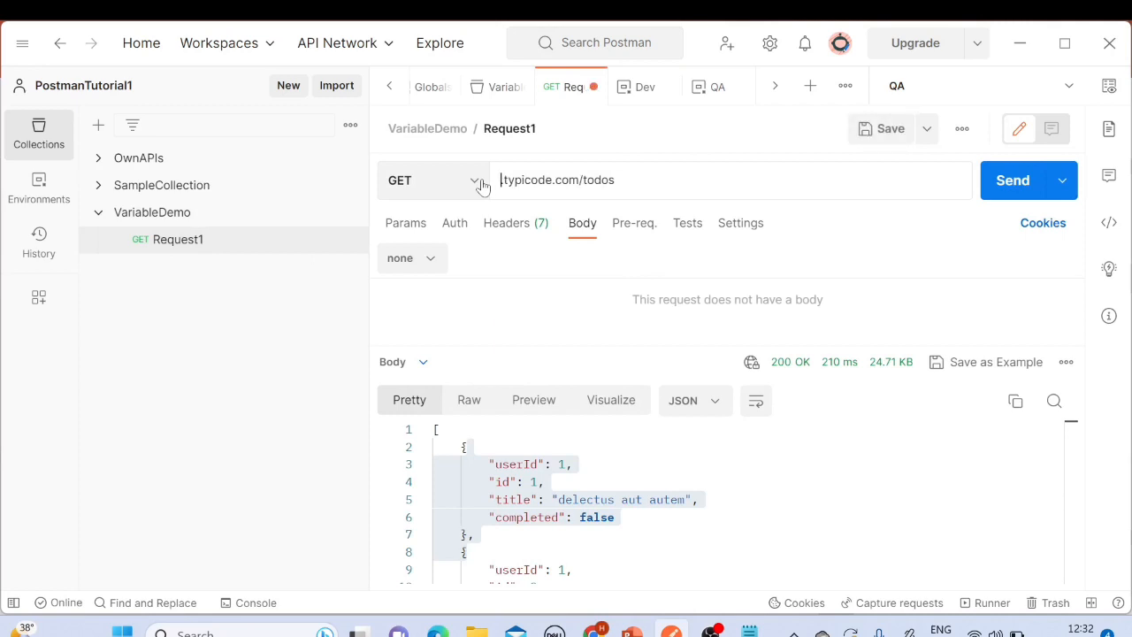
text({)
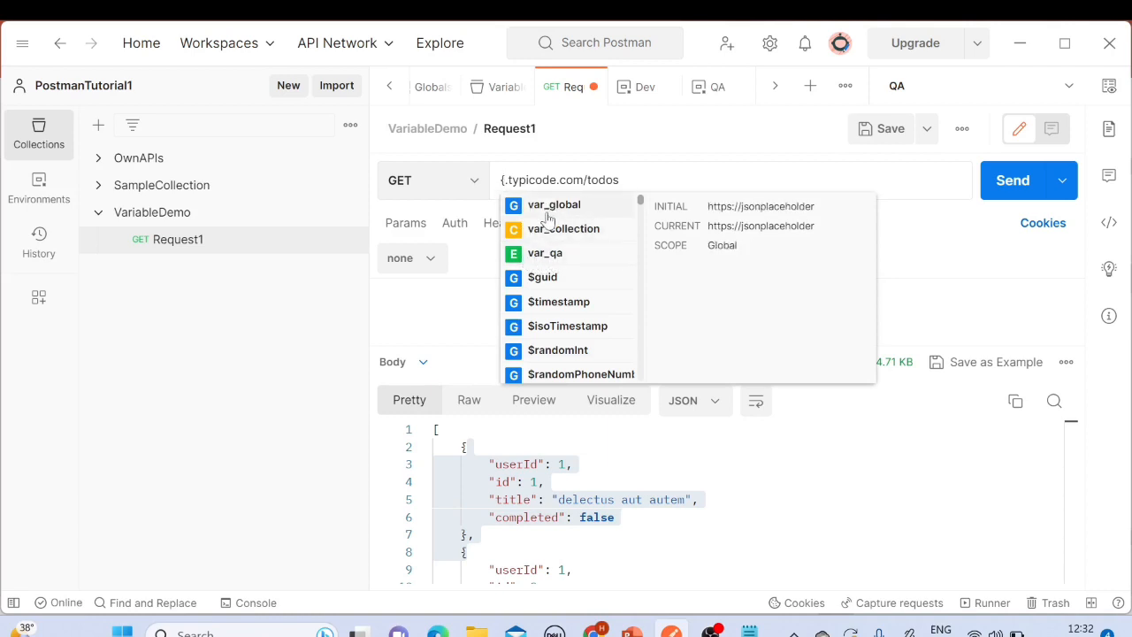
click(541, 258)
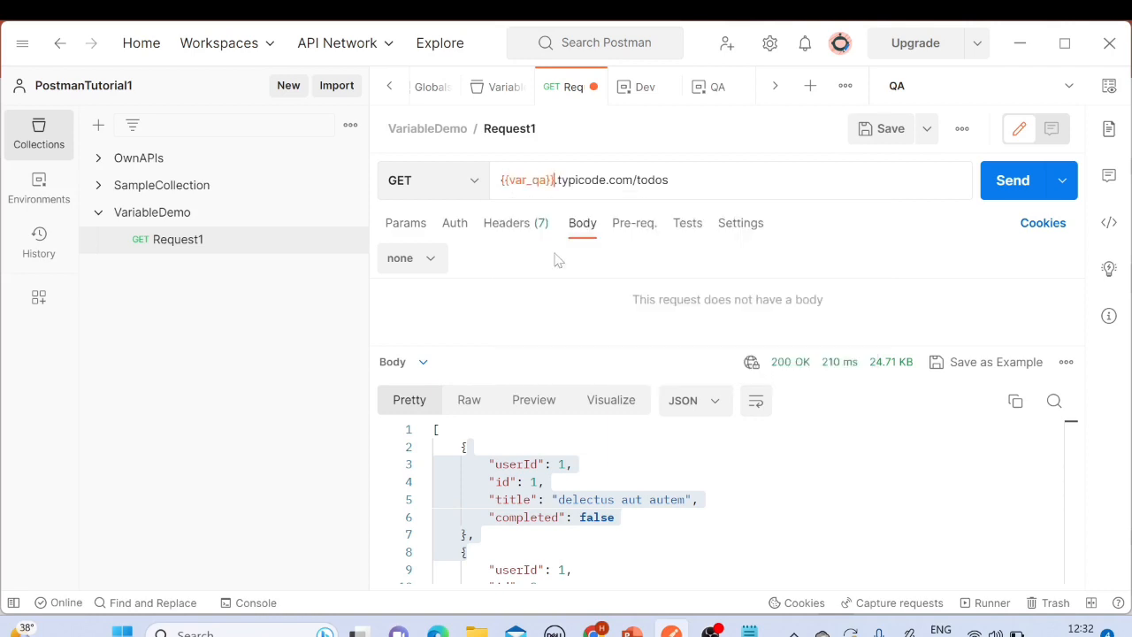
click(880, 144)
click(1010, 192)
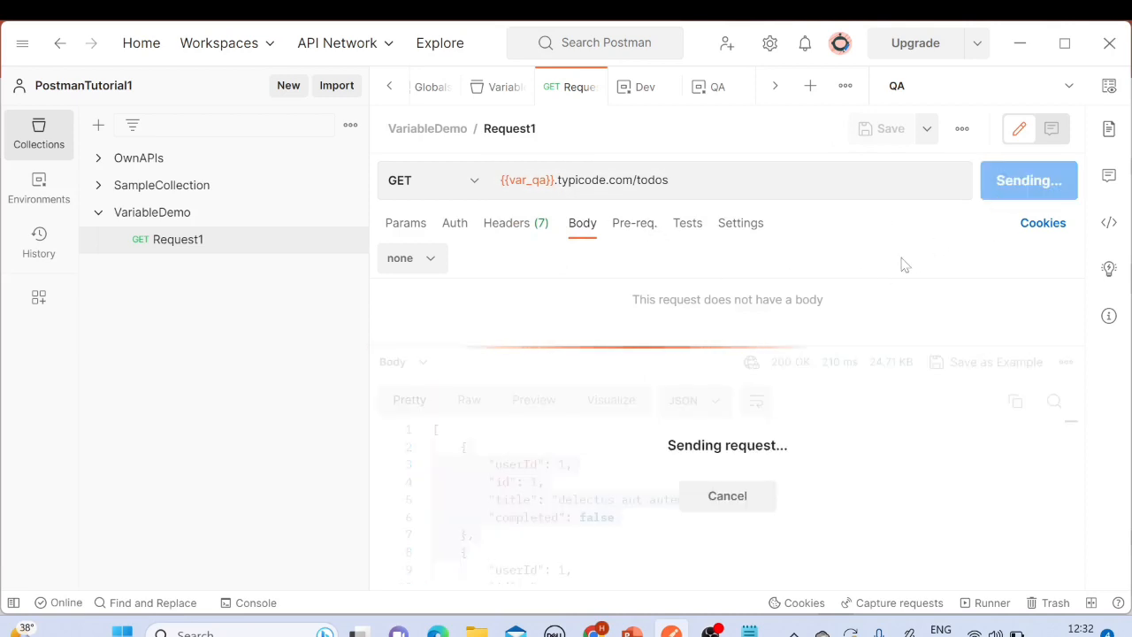
Step: Examine the response body and the {{var_qa}} part of the request URL
click(467, 447)
drag(467, 447, 554, 587)
click(575, 436)
scroll(575, 435, up, 3)
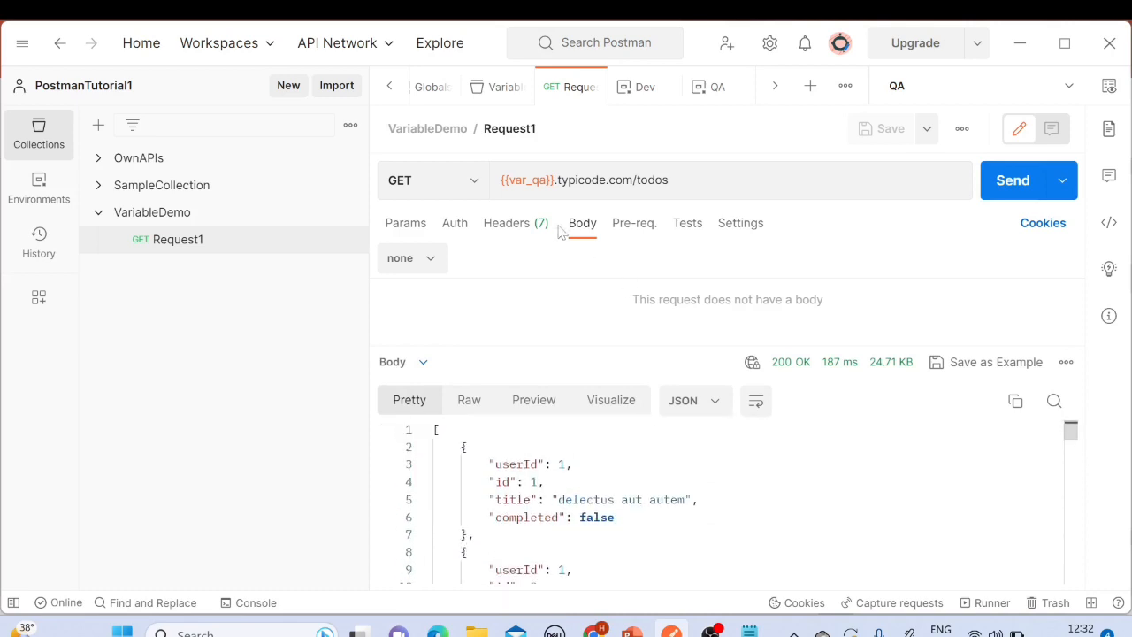
click(707, 181)
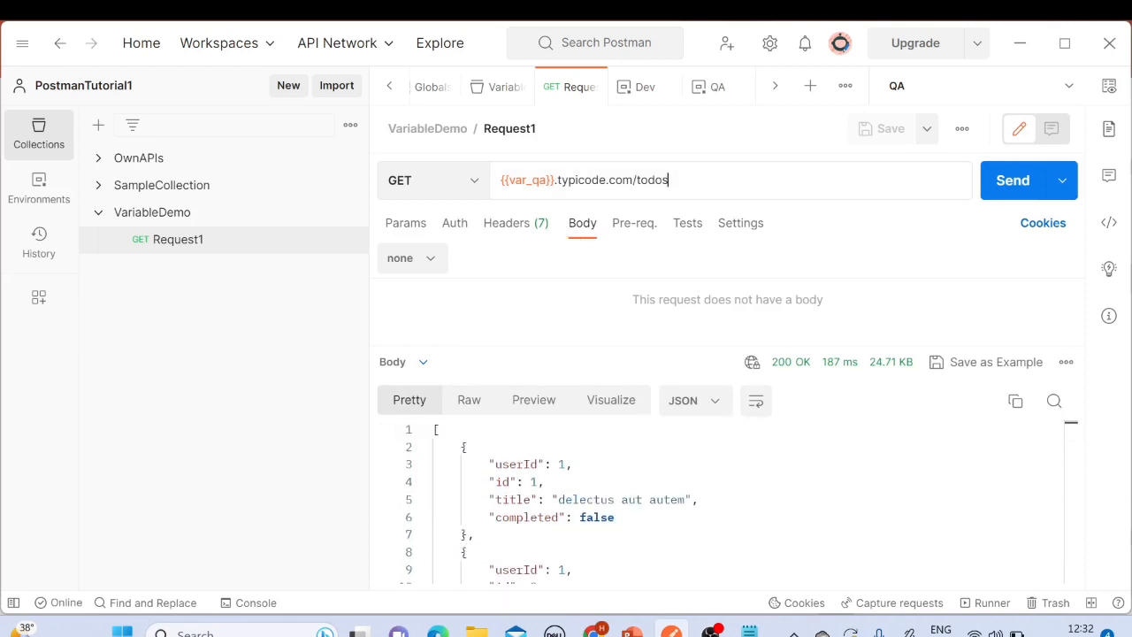
drag(501, 181, 569, 180)
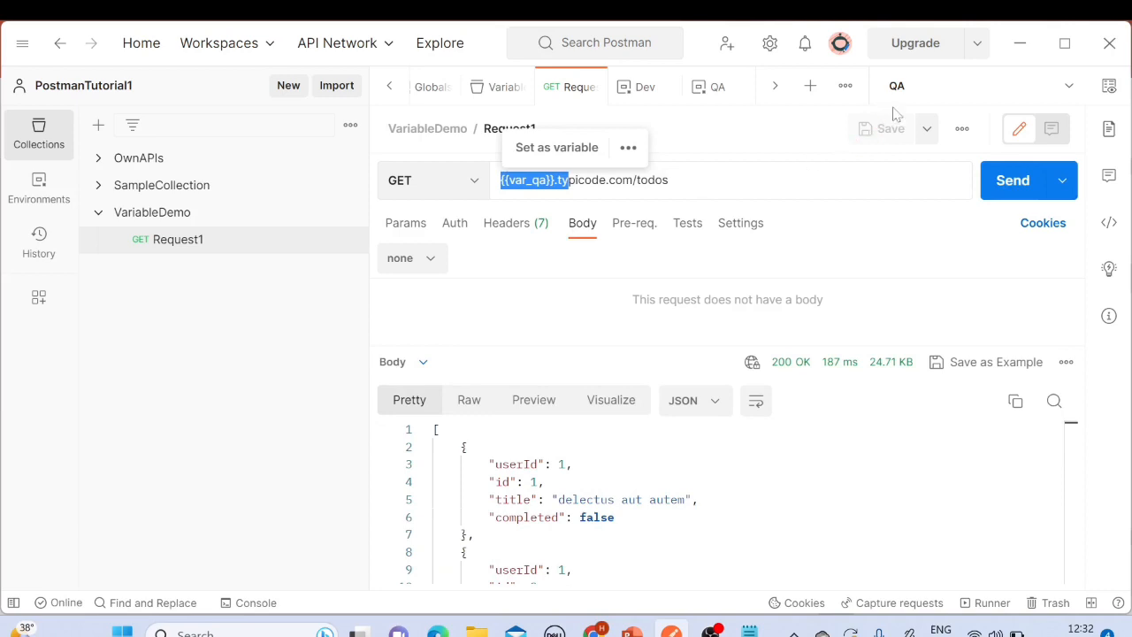
click(708, 181)
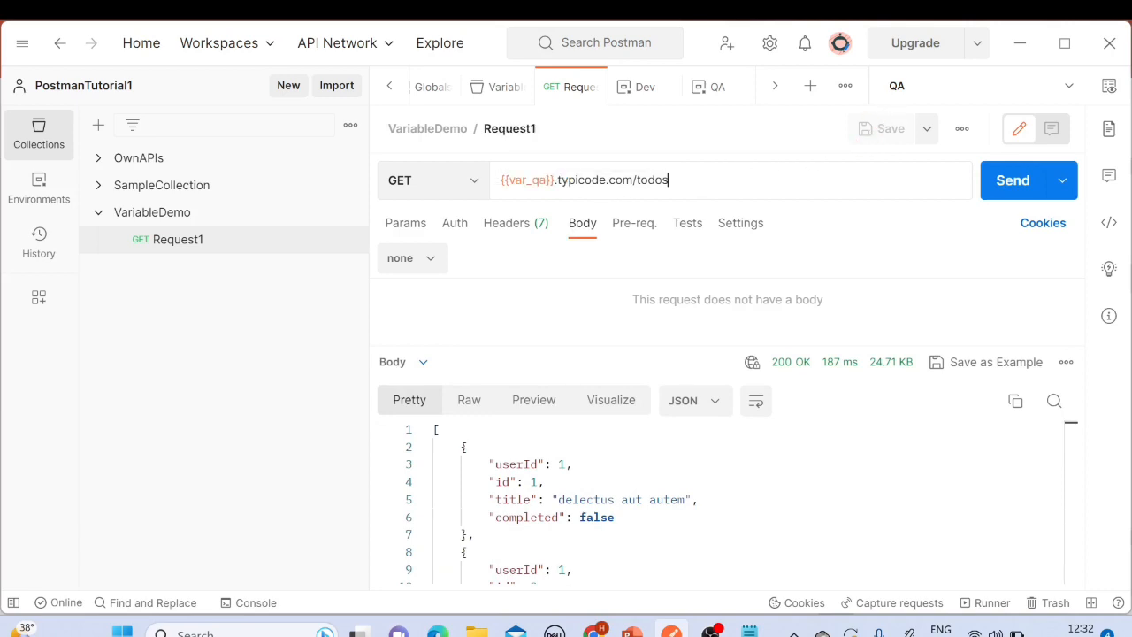
double_click(527, 180)
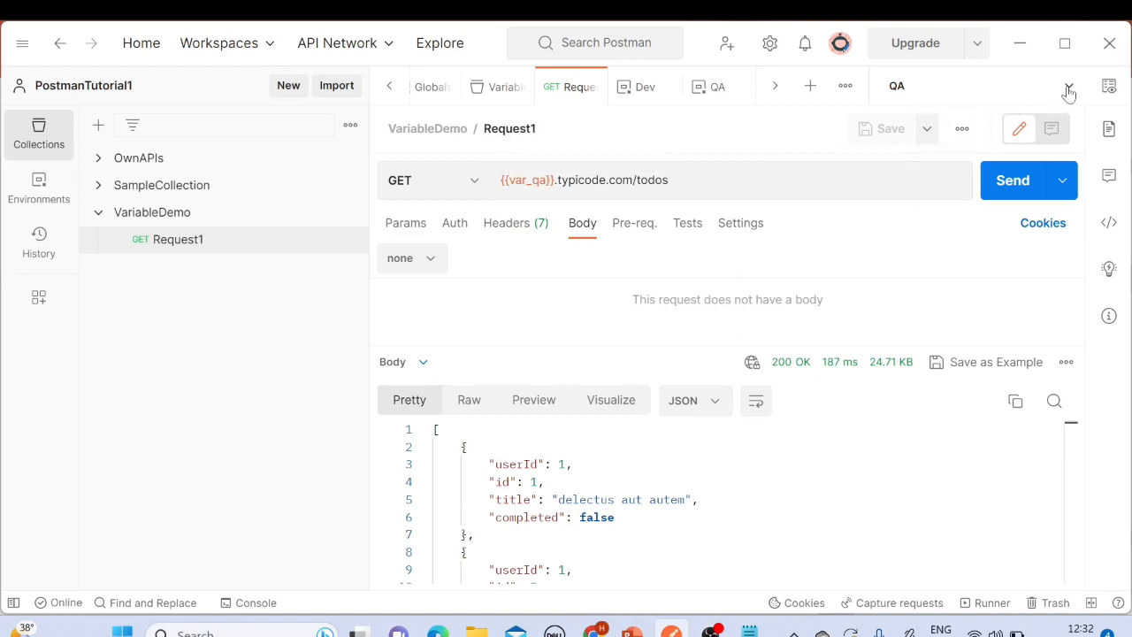
Step: Switch the active environment to Dev and send Request1 again
click(1066, 88)
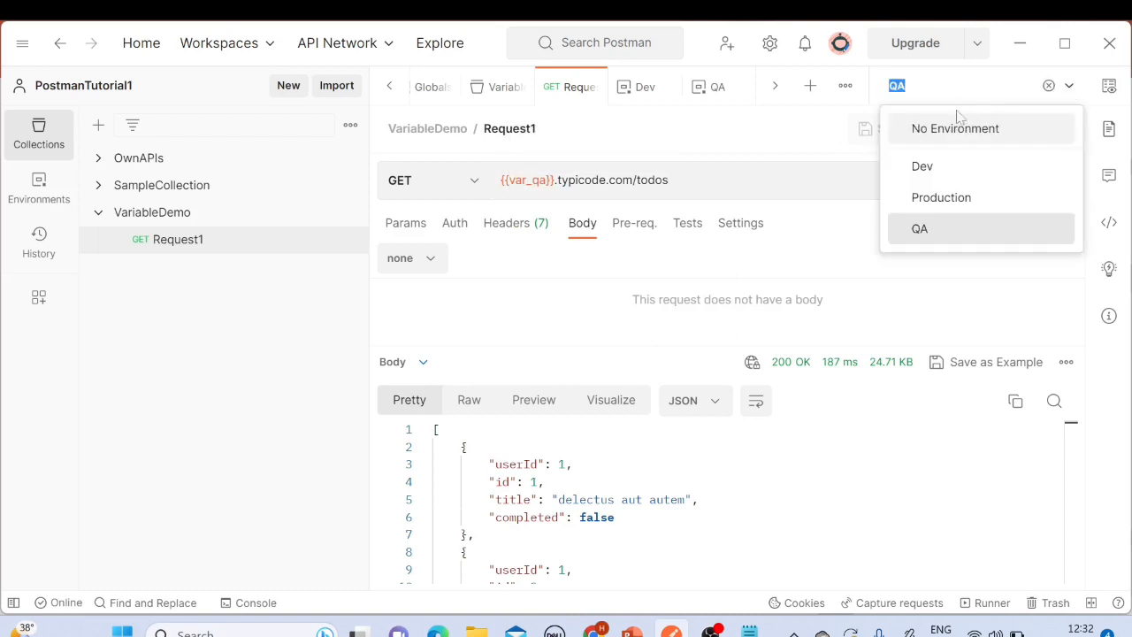
click(951, 172)
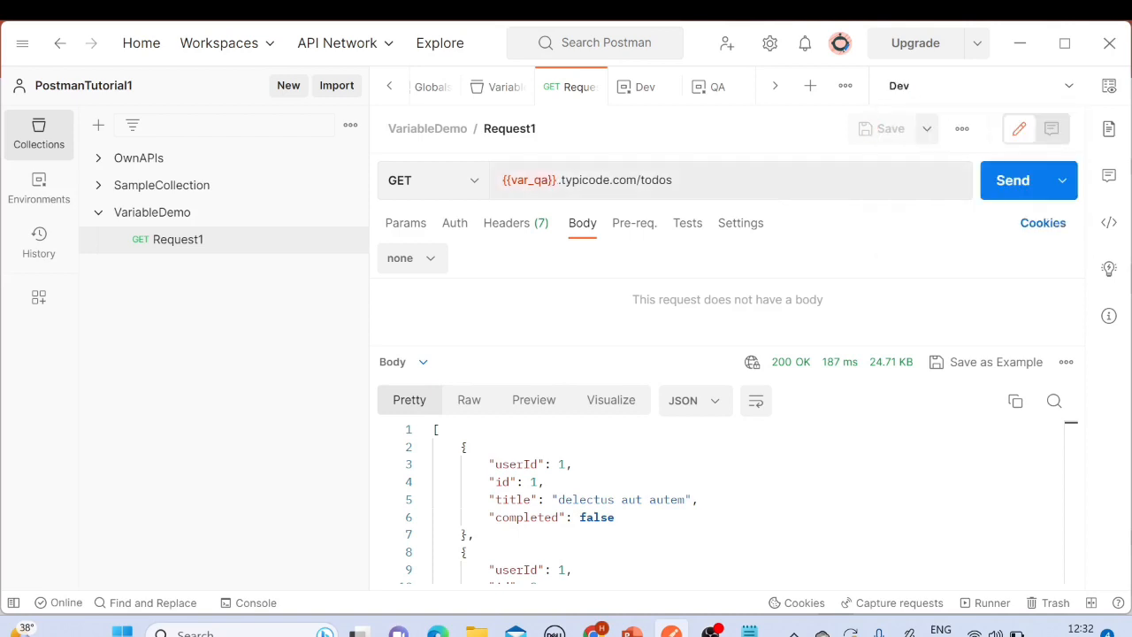
drag(686, 181, 466, 181)
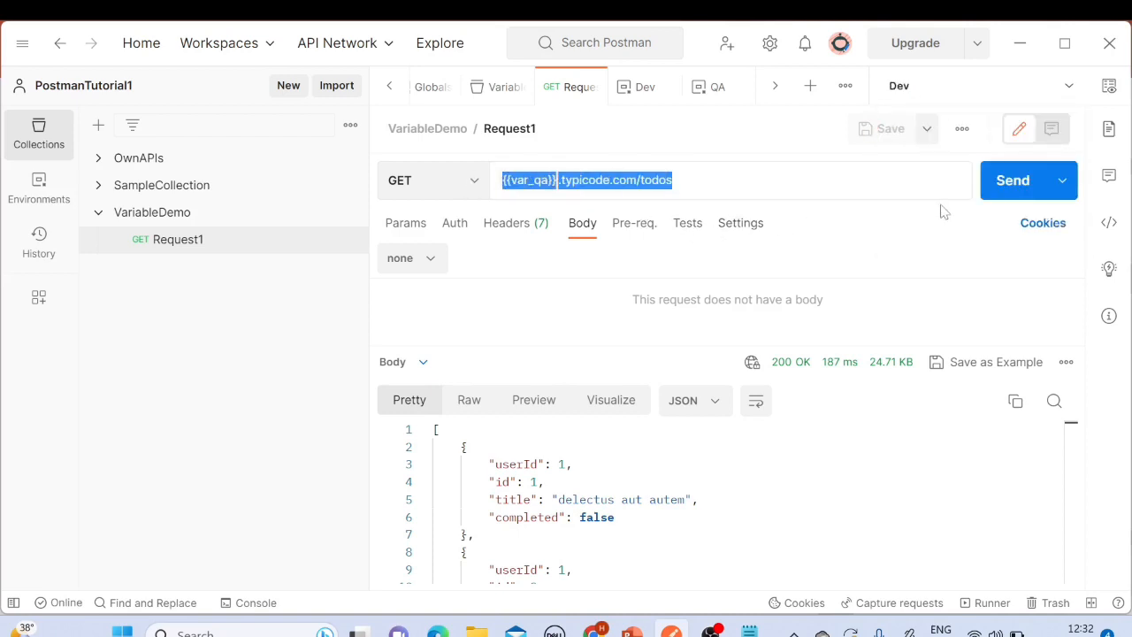
click(999, 193)
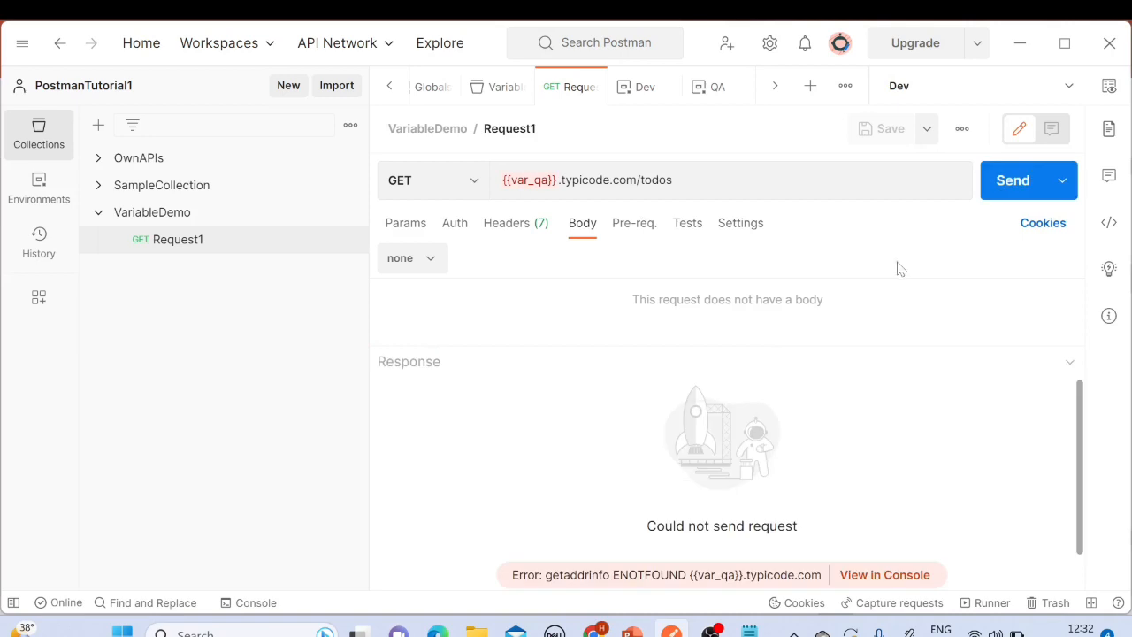
Step: Examine the request error message and the request URL
scroll(624, 472, down, 1)
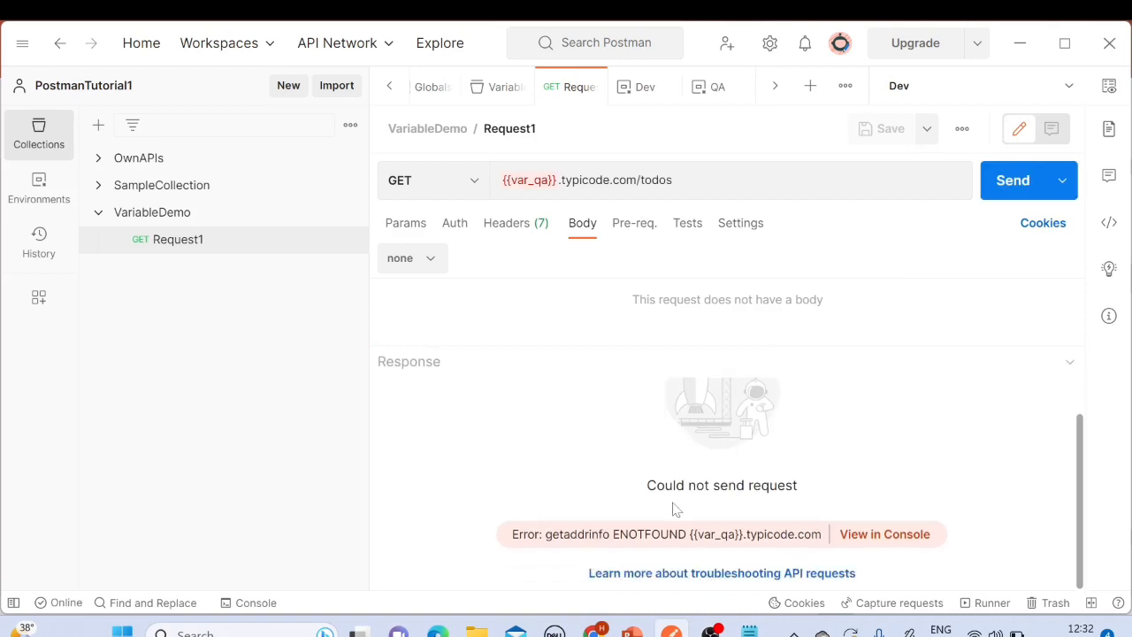
drag(646, 486, 811, 489)
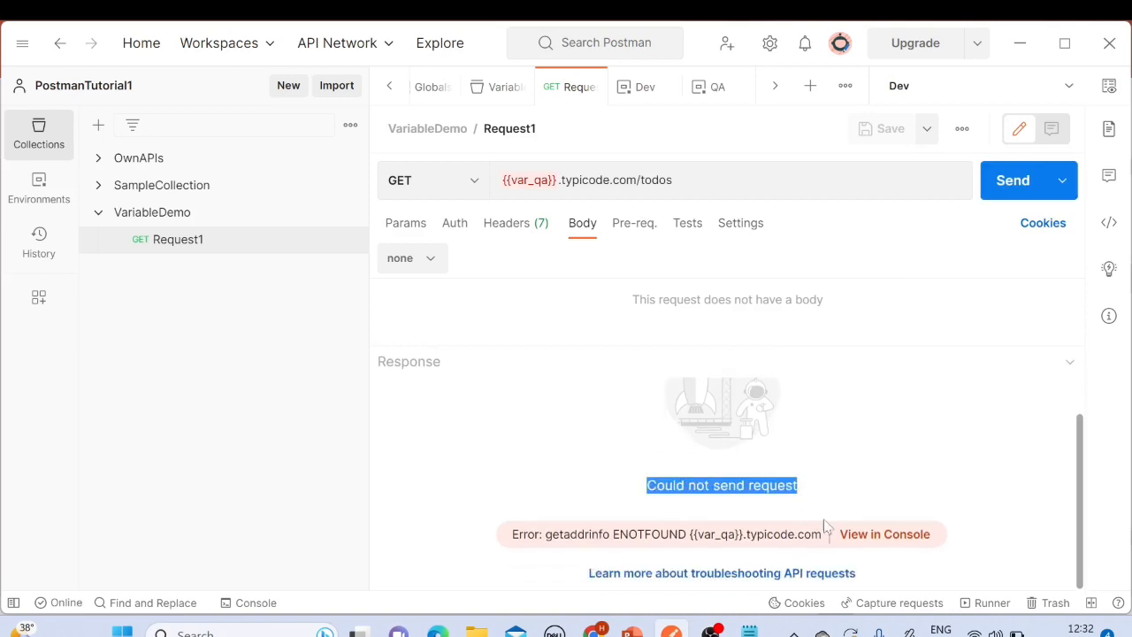
scroll(620, 486, up, 1)
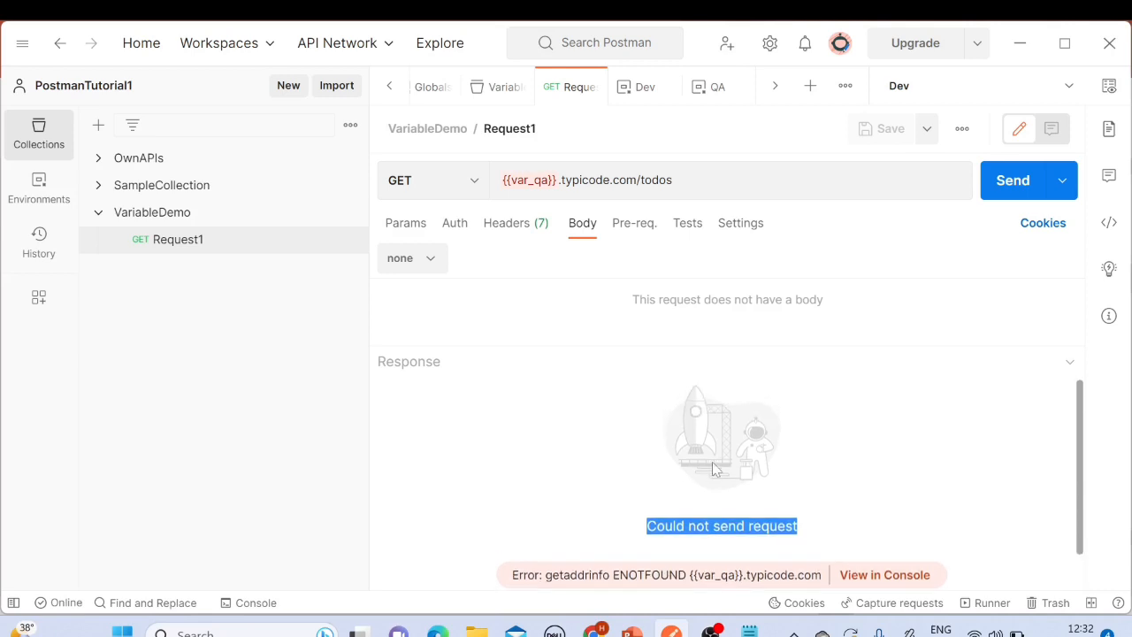
scroll(619, 486, down, 1)
scroll(673, 407, up, 1)
triple_click(544, 196)
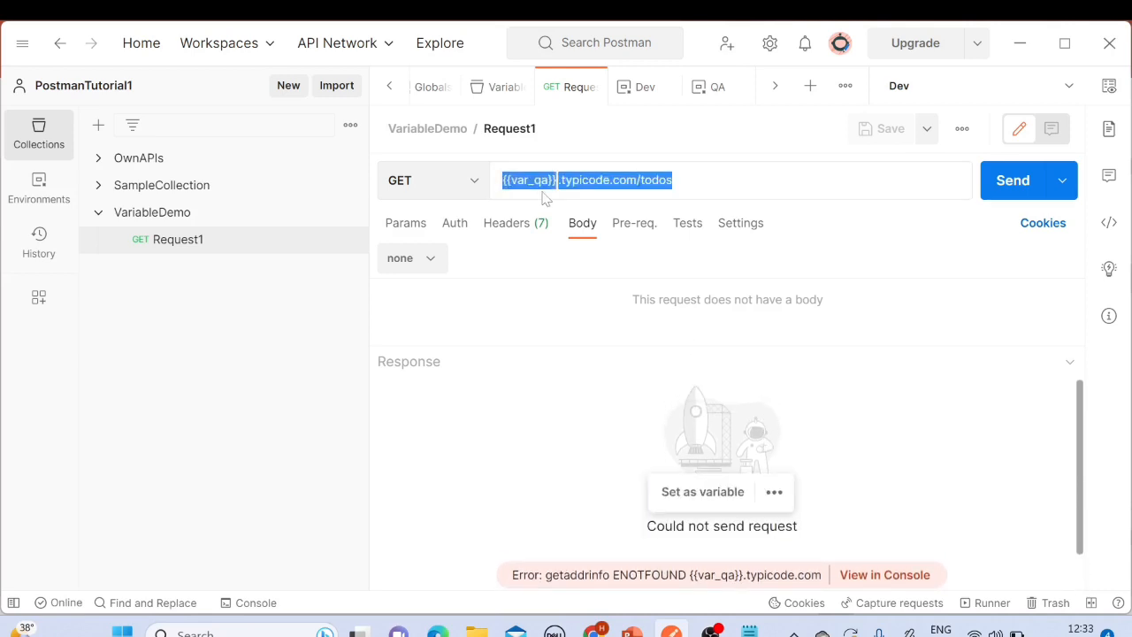
Step: Switch the active environment back to QA and resend Request1
click(1070, 92)
click(931, 228)
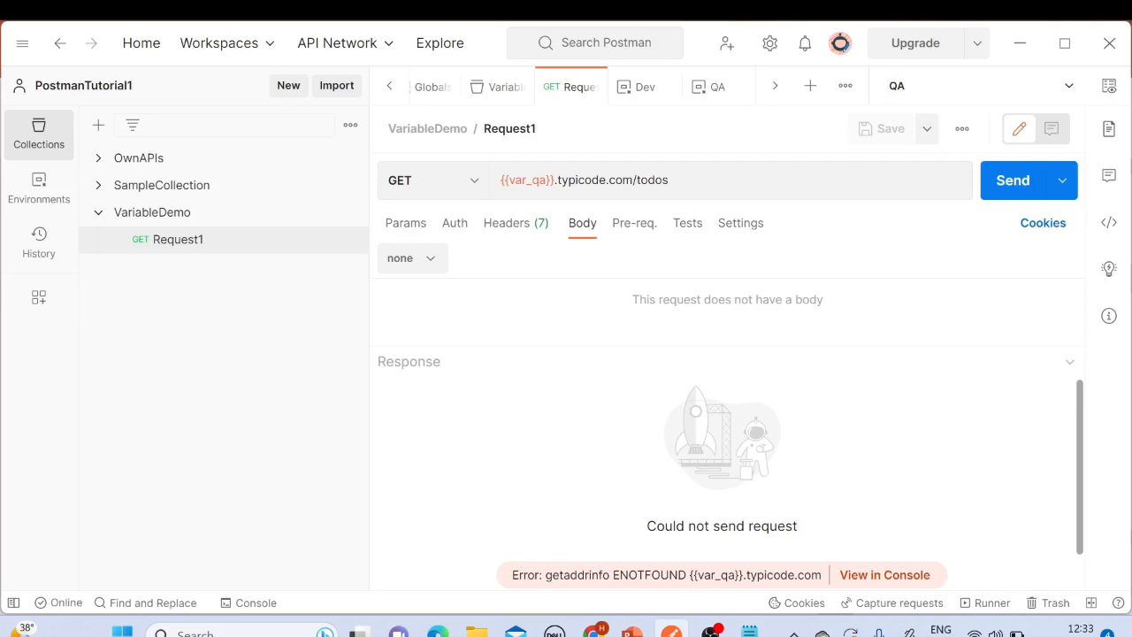
drag(884, 181, 896, 111)
click(747, 183)
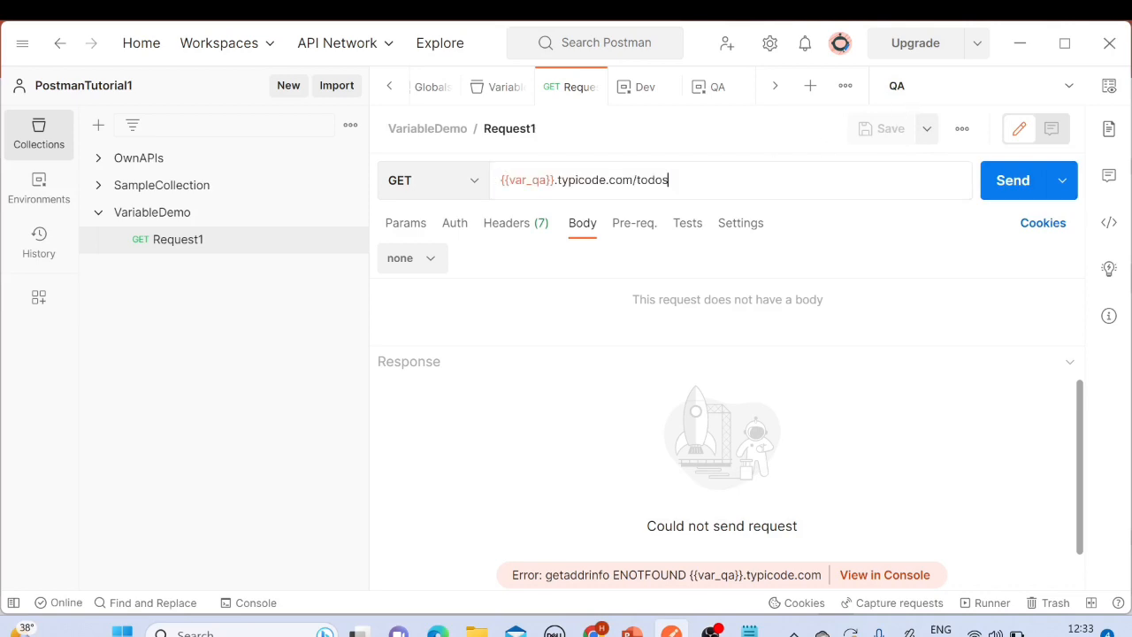
click(1008, 181)
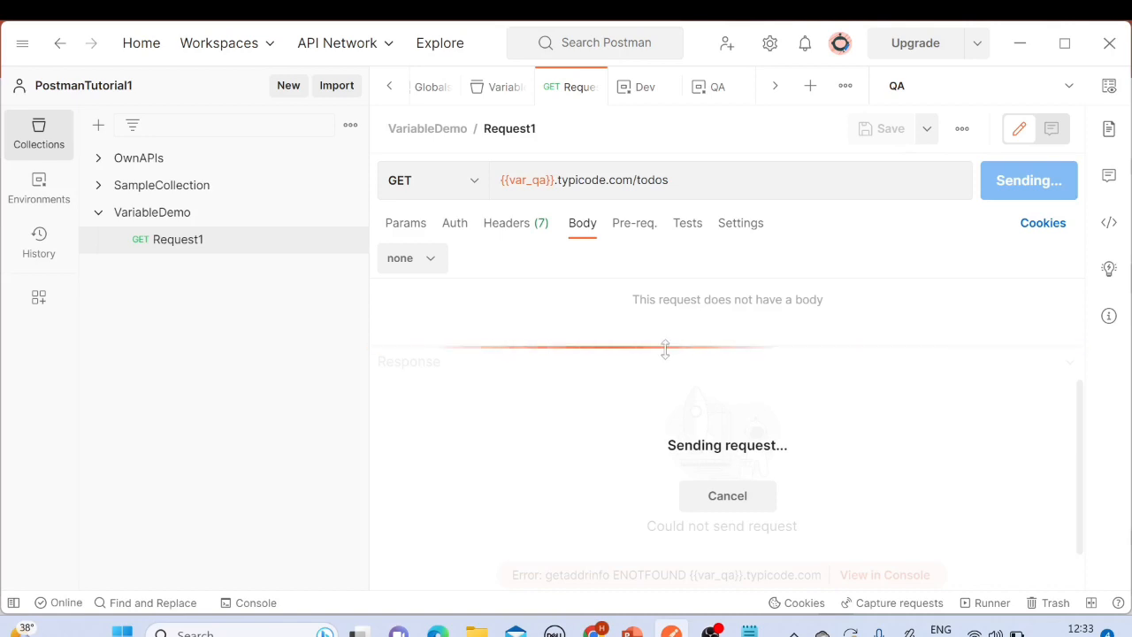
Step: Inspect the returned response body
drag(461, 447, 467, 552)
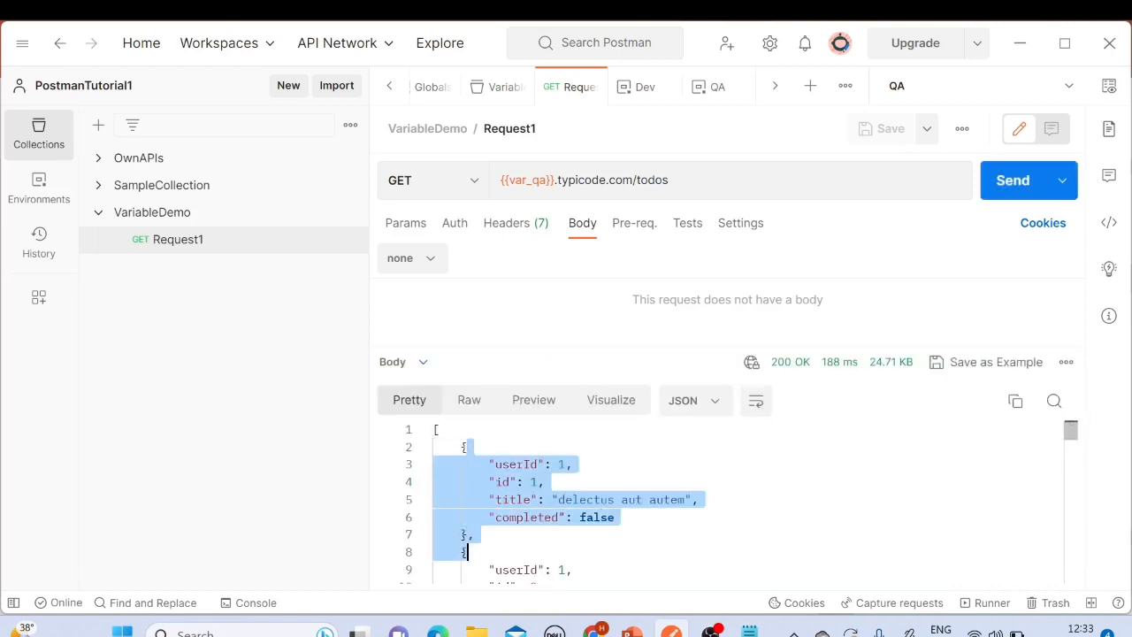
click(583, 465)
scroll(584, 478, down, 3)
scroll(583, 478, up, 3)
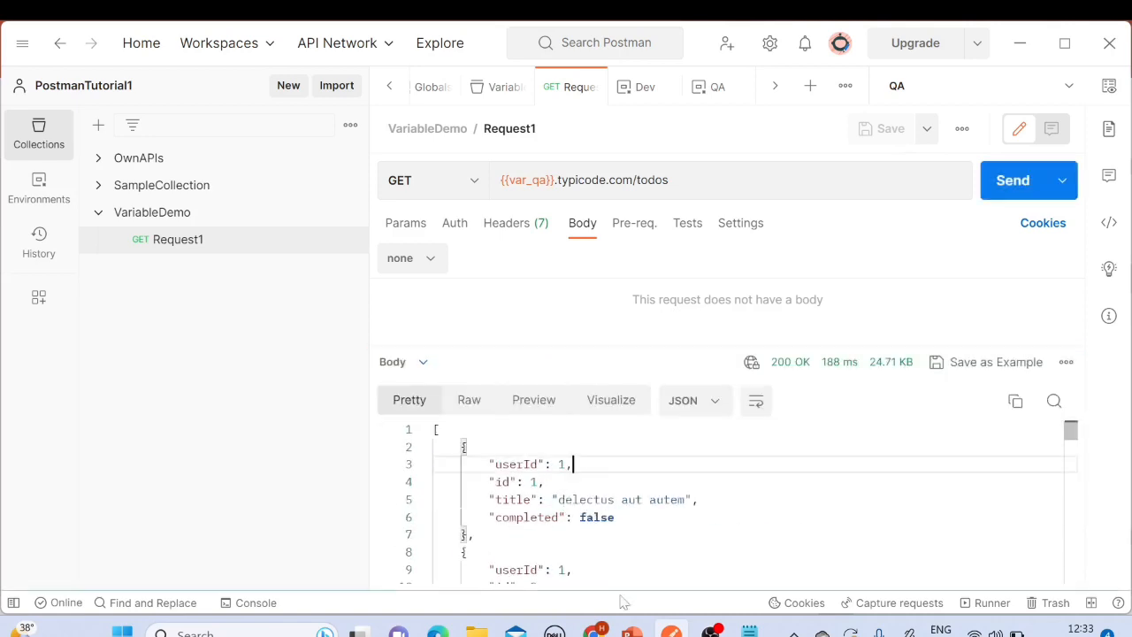
Step: Switch to PowerPoint and highlight Local Variable on the Types of Variables in Postman slide
click(631, 634)
click(497, 357)
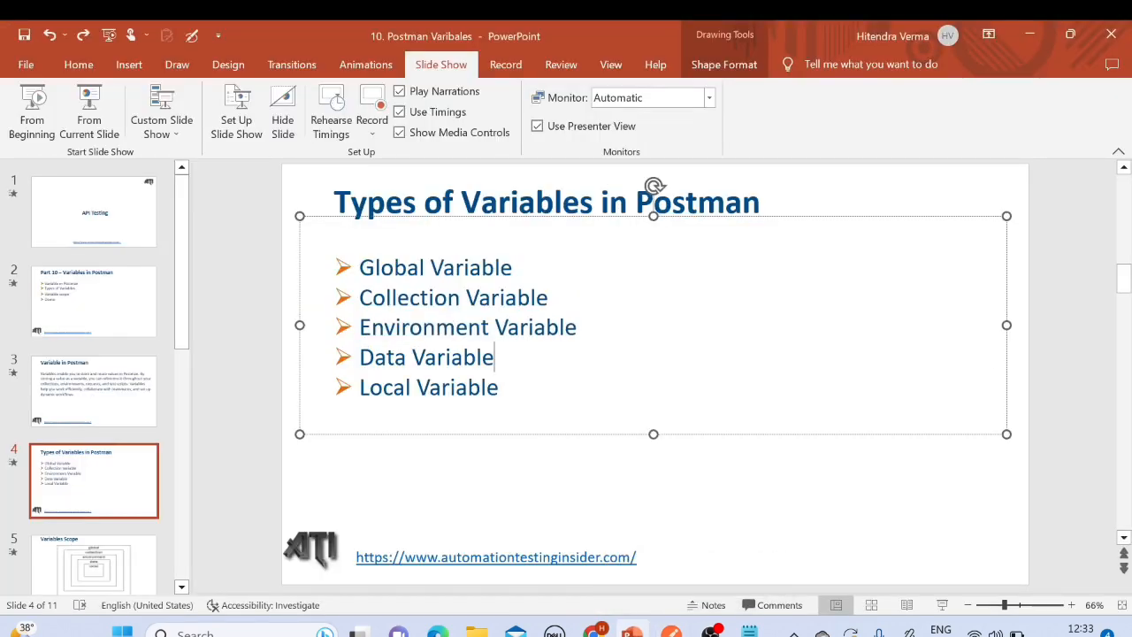
drag(361, 387, 495, 389)
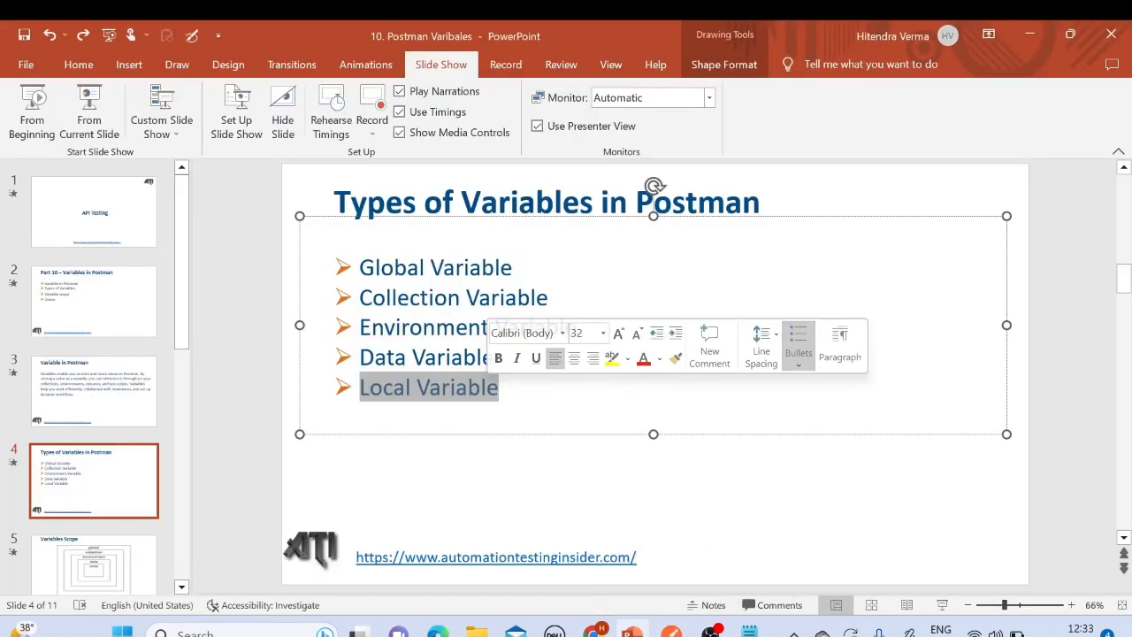
click(466, 419)
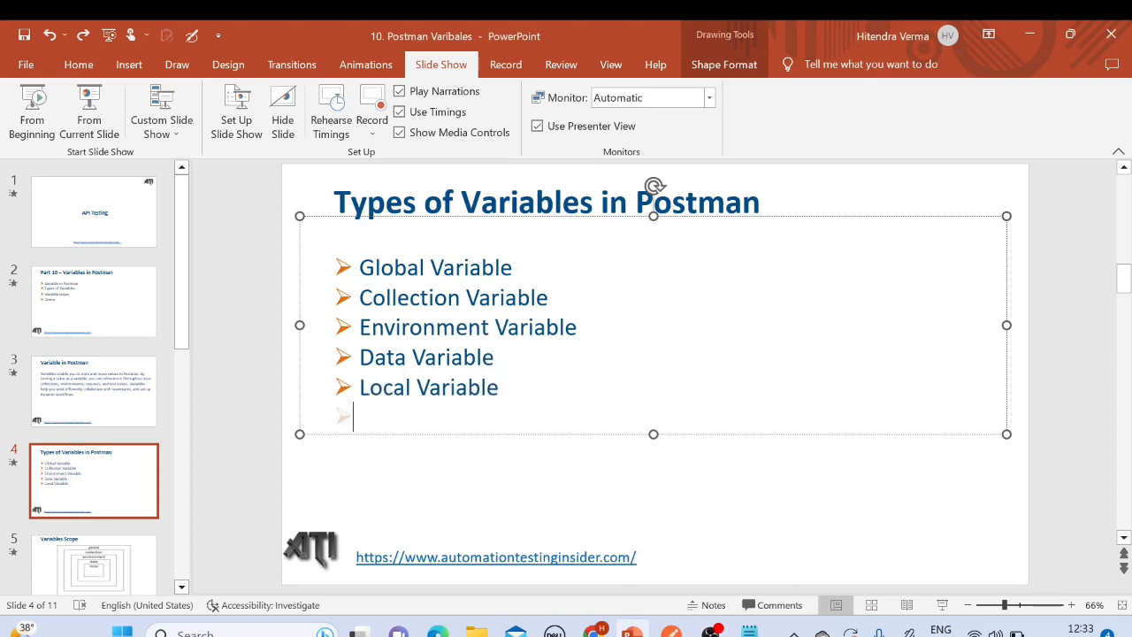
click(383, 388)
triple_click(383, 387)
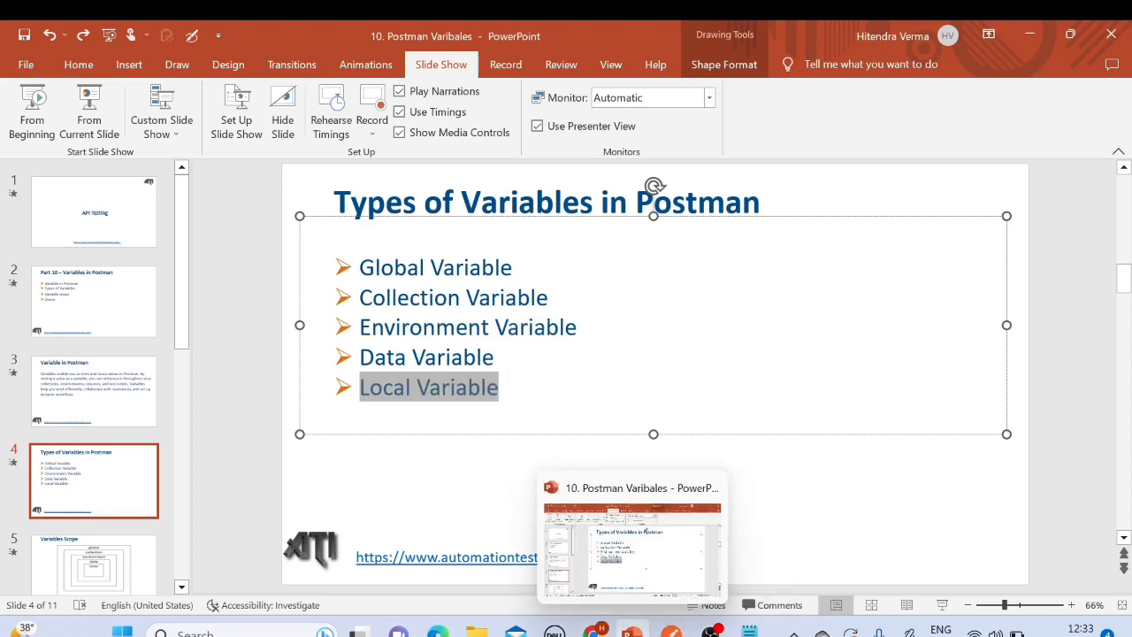
mouse_move(711, 629)
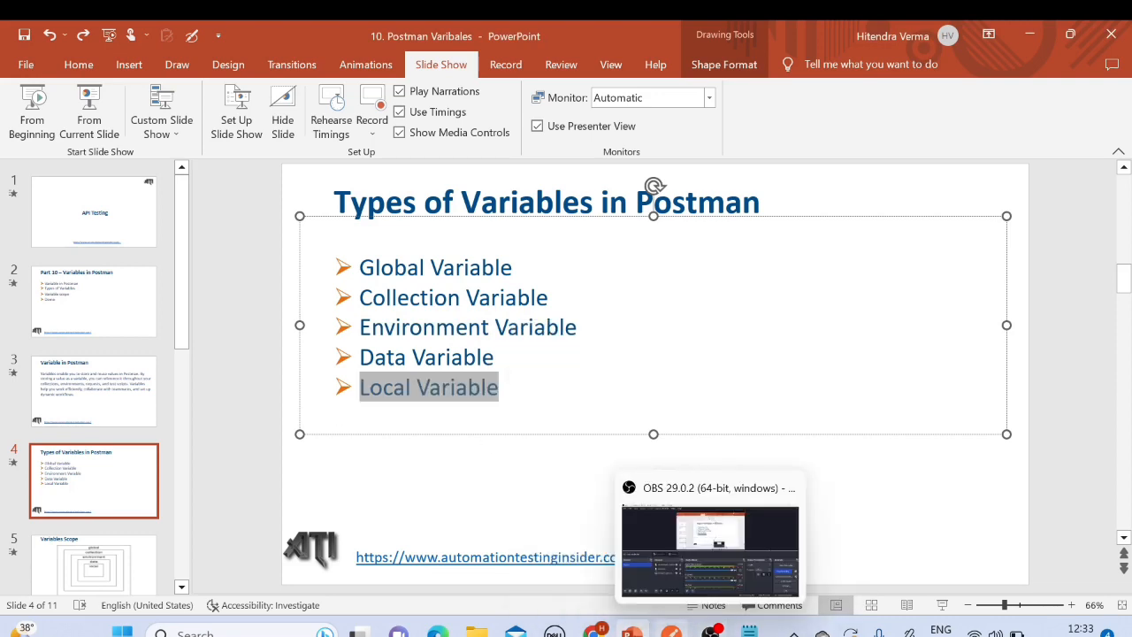
Step: Switch to Postman and, in Request1's pre-request script, start a pm.variables.set call for a local variable named var_local
click(672, 629)
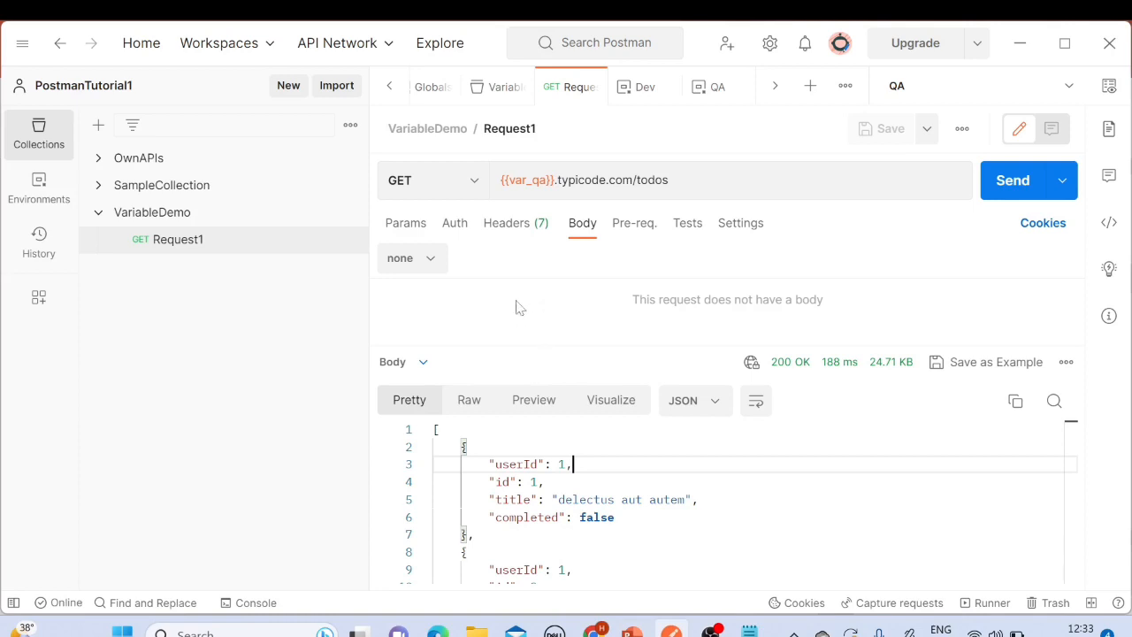
click(634, 223)
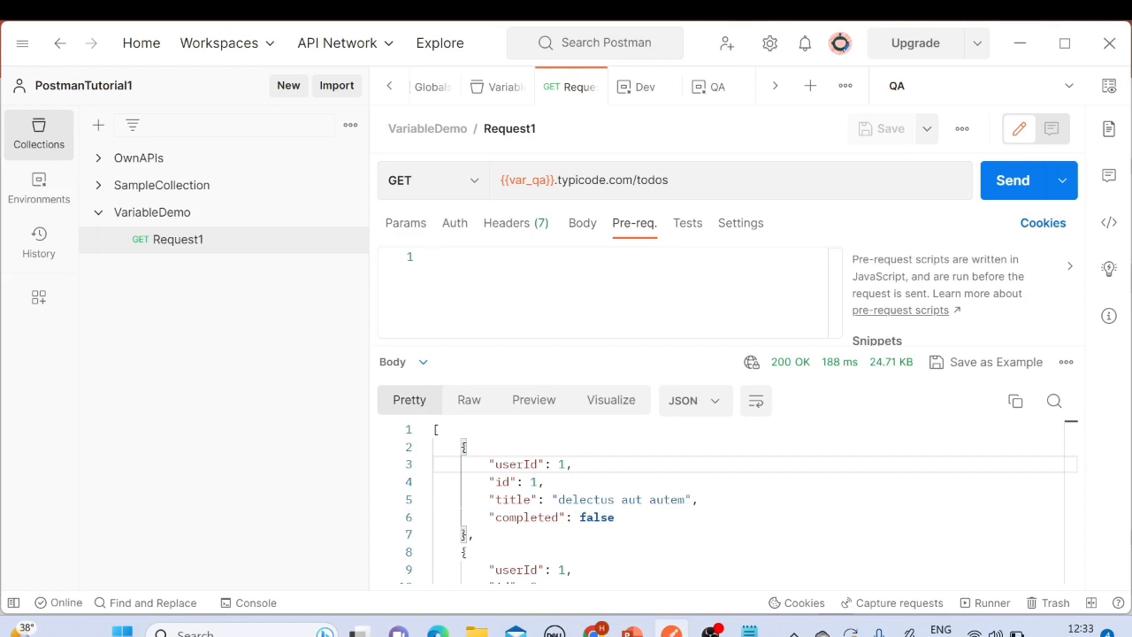
text(pm)
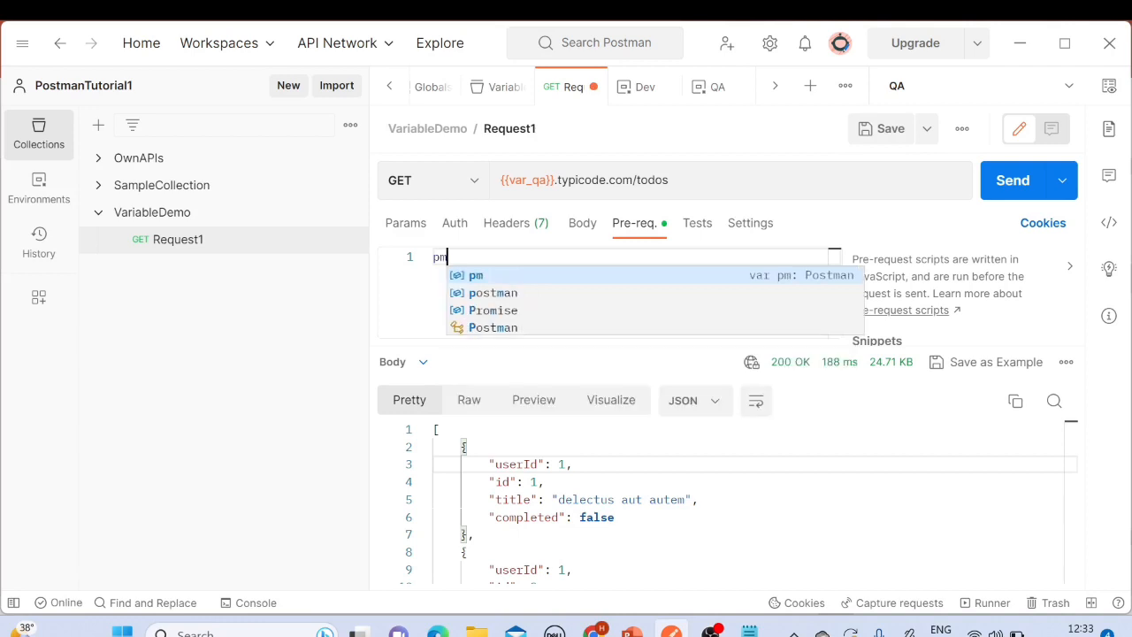
text(.e)
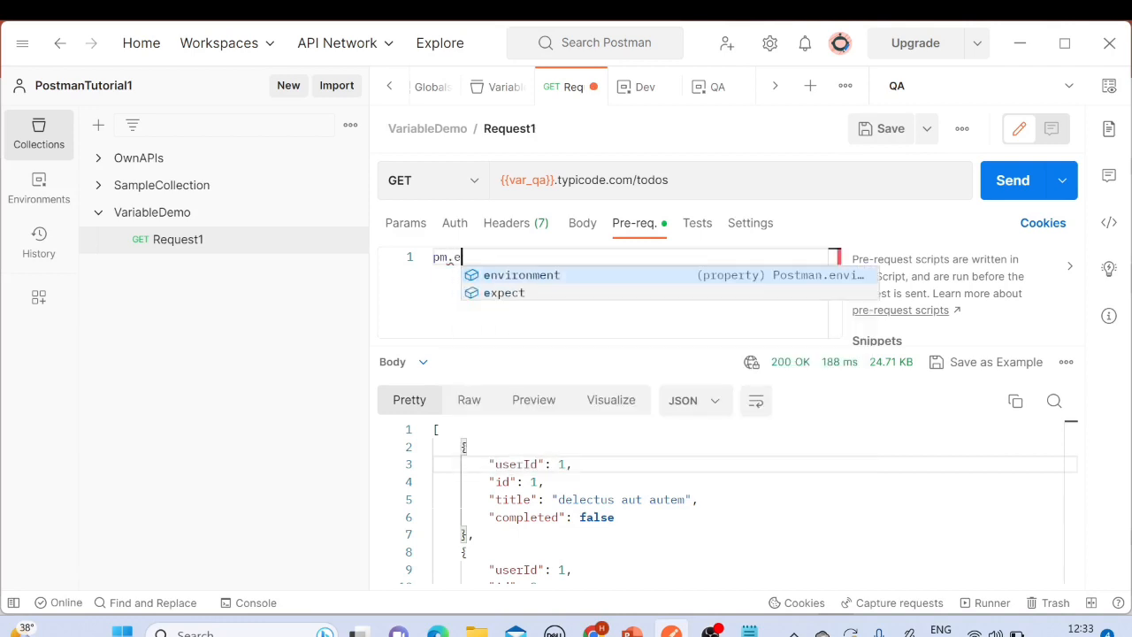
key(Return)
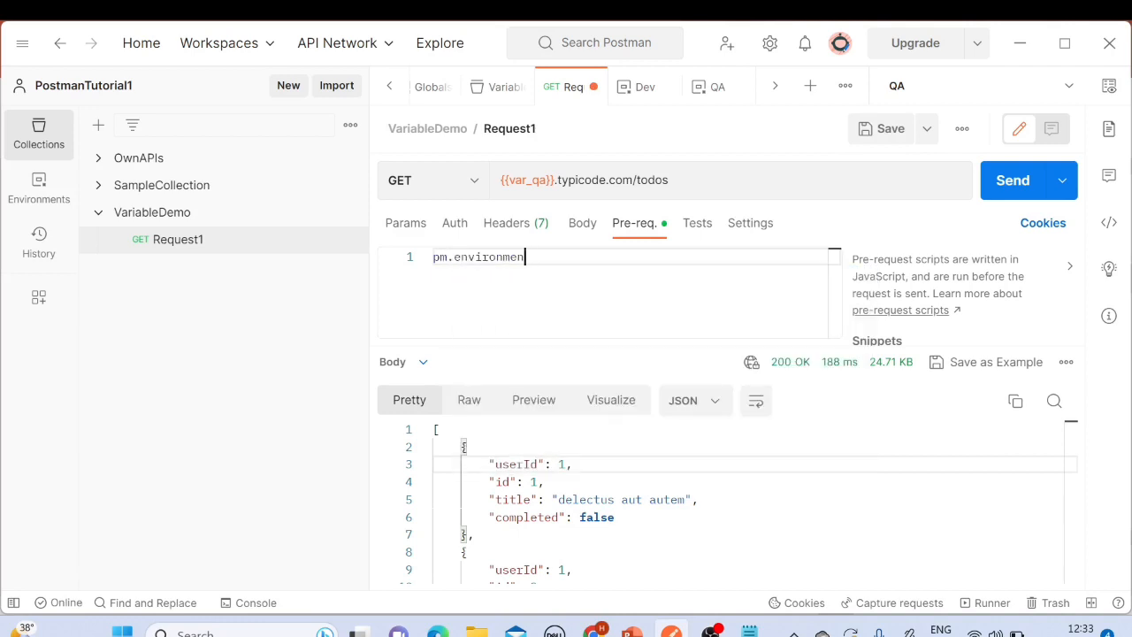
key(BackSpace)
key(BackSpace)
key(BackSpace)
key(BackSpace)
key(BackSpace)
key(BackSpace)
key(BackSpace)
key(BackSpace)
key(BackSpace)
key(BackSpace)
key(BackSpace)
key(BackSpace)
key(BackSpace)
key(BackSpace)
text(pm)
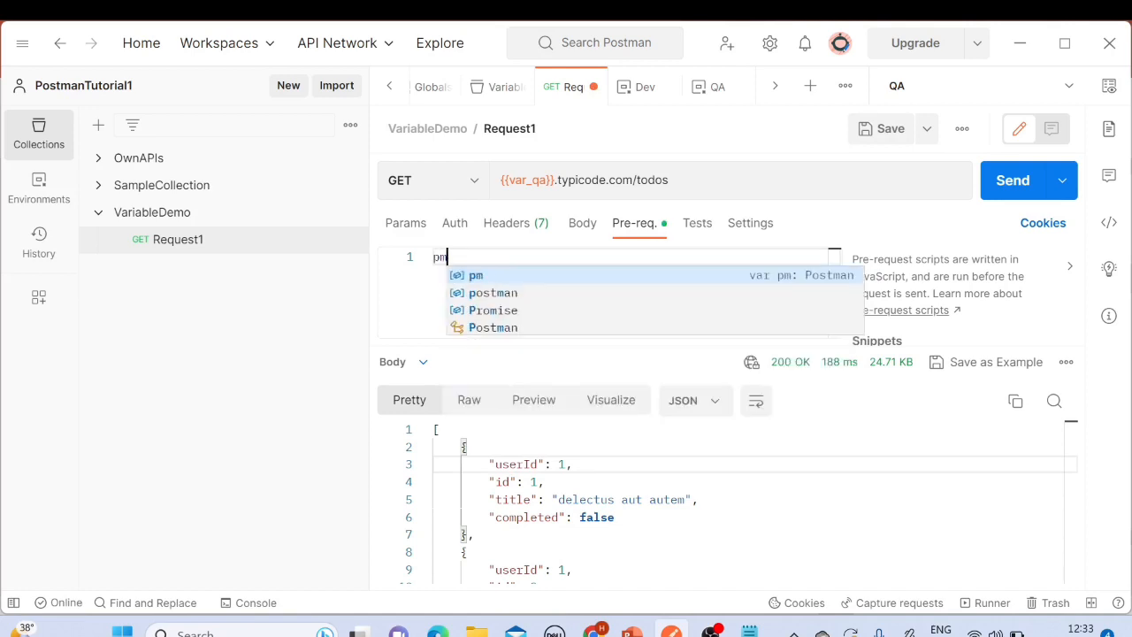
text(.va)
key(Return)
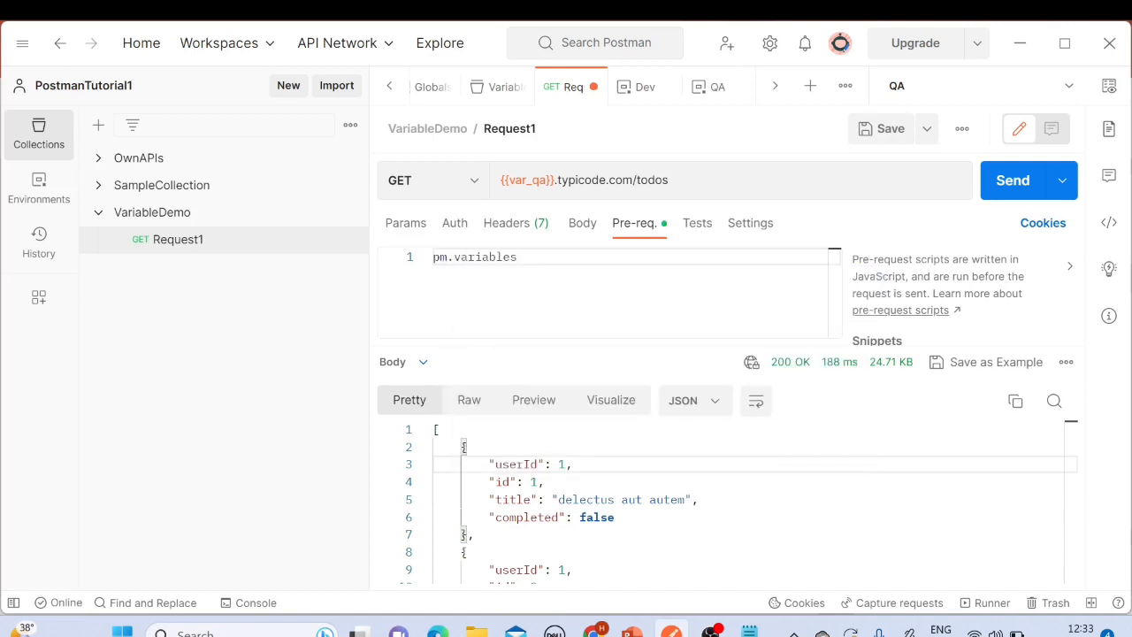
text(.se)
key(Return)
text(())
key(Left)
text("var)
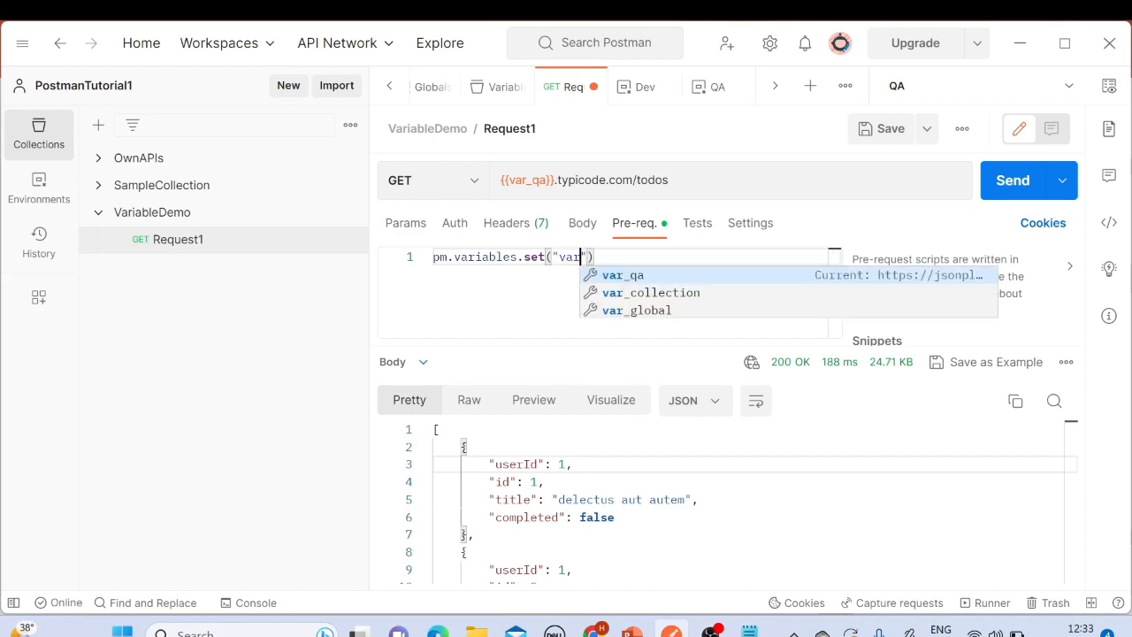
text(_)
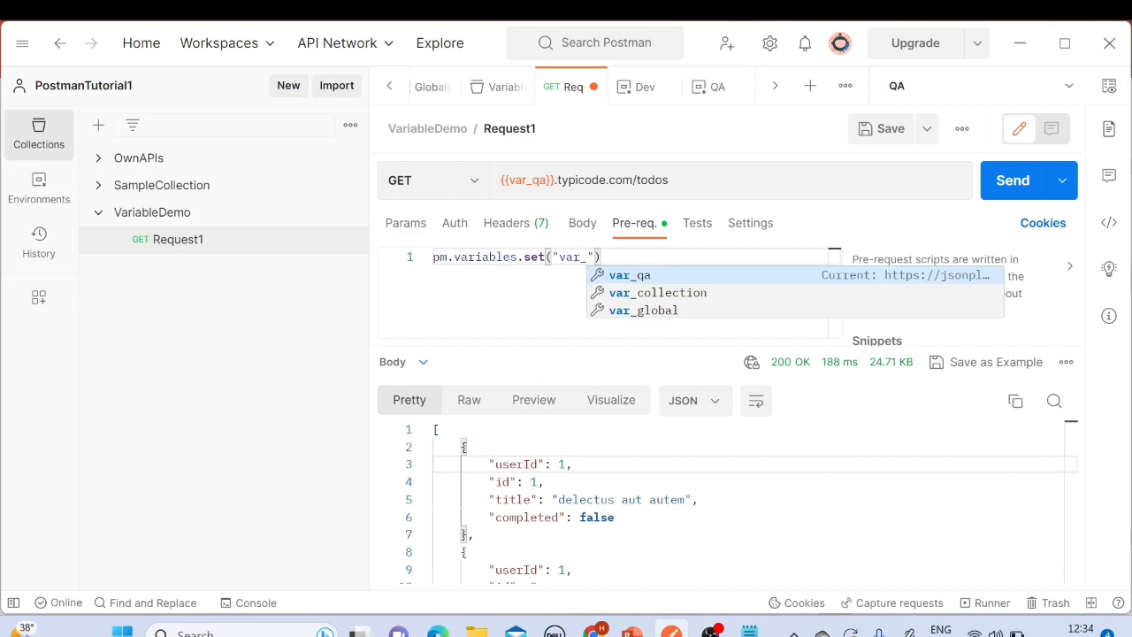
text(loca)
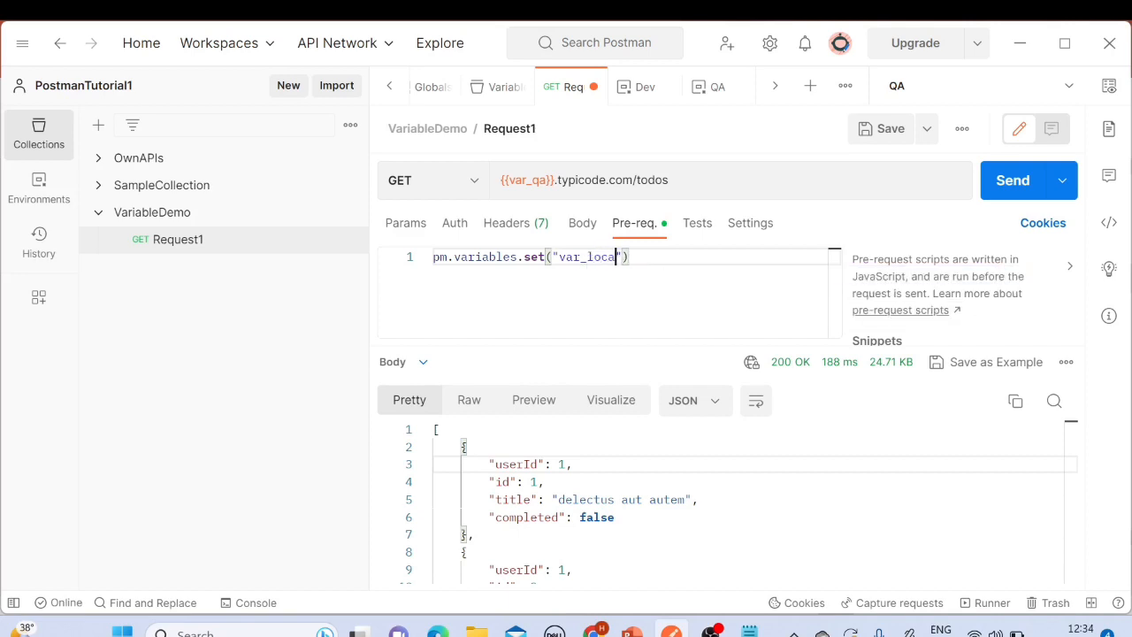
text(l",")
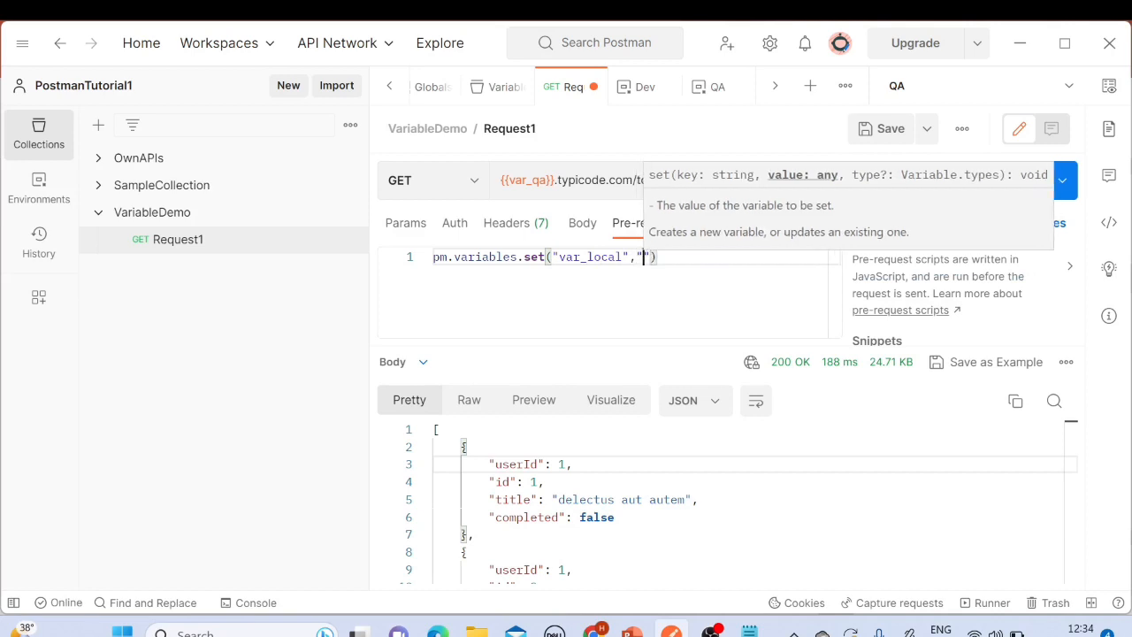
click(796, 253)
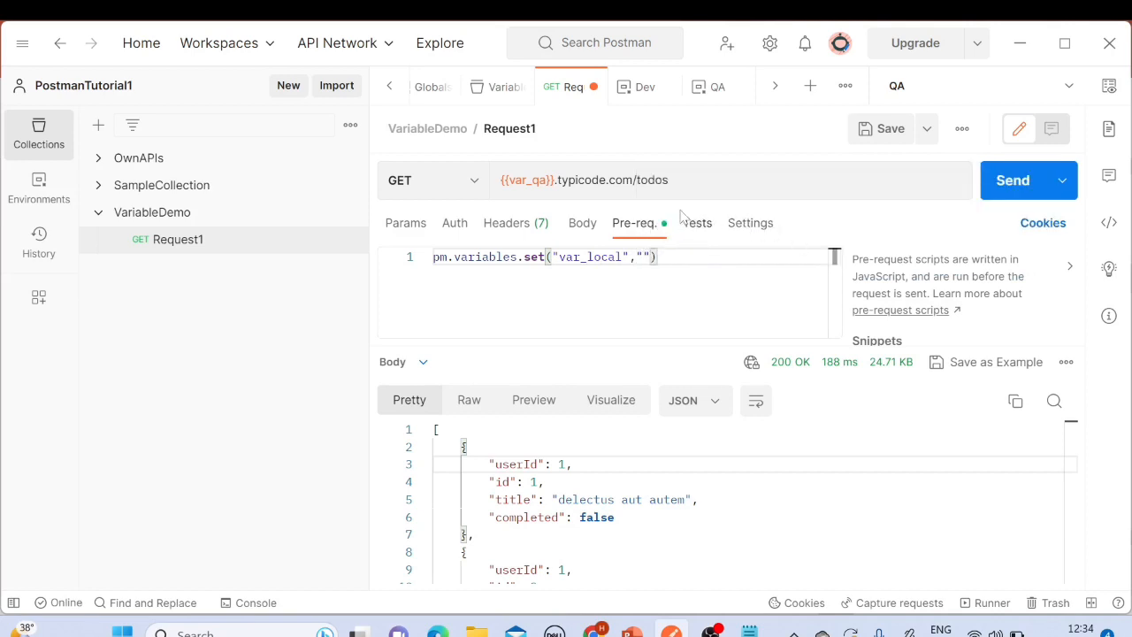
click(644, 257)
text(https://jsonplaceholder.typicode.com/todos)
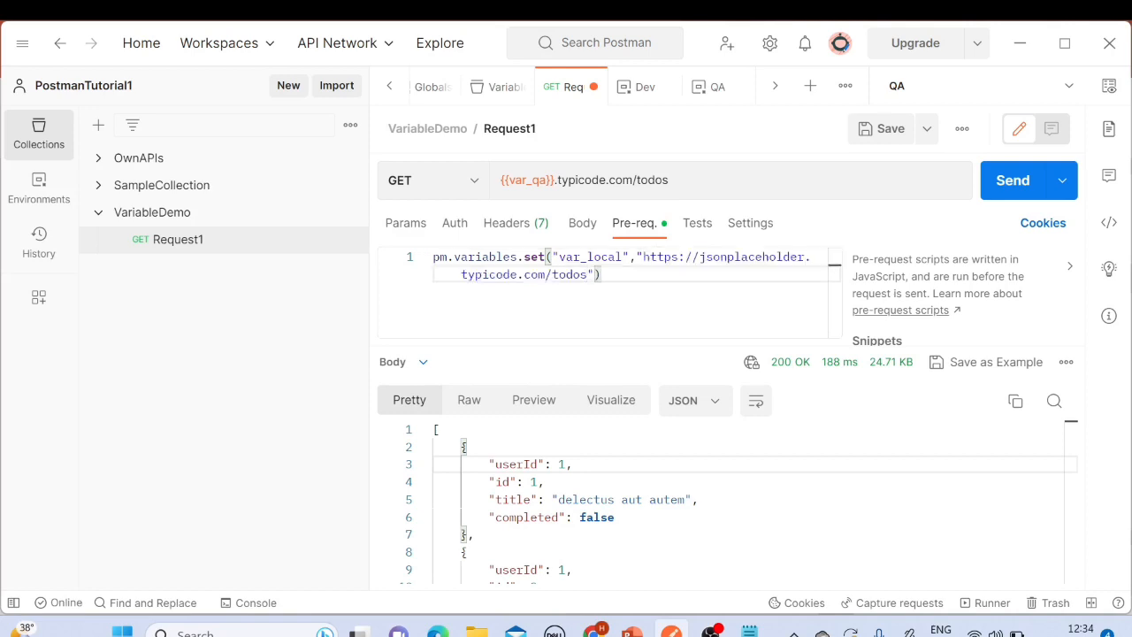
drag(586, 275, 801, 256)
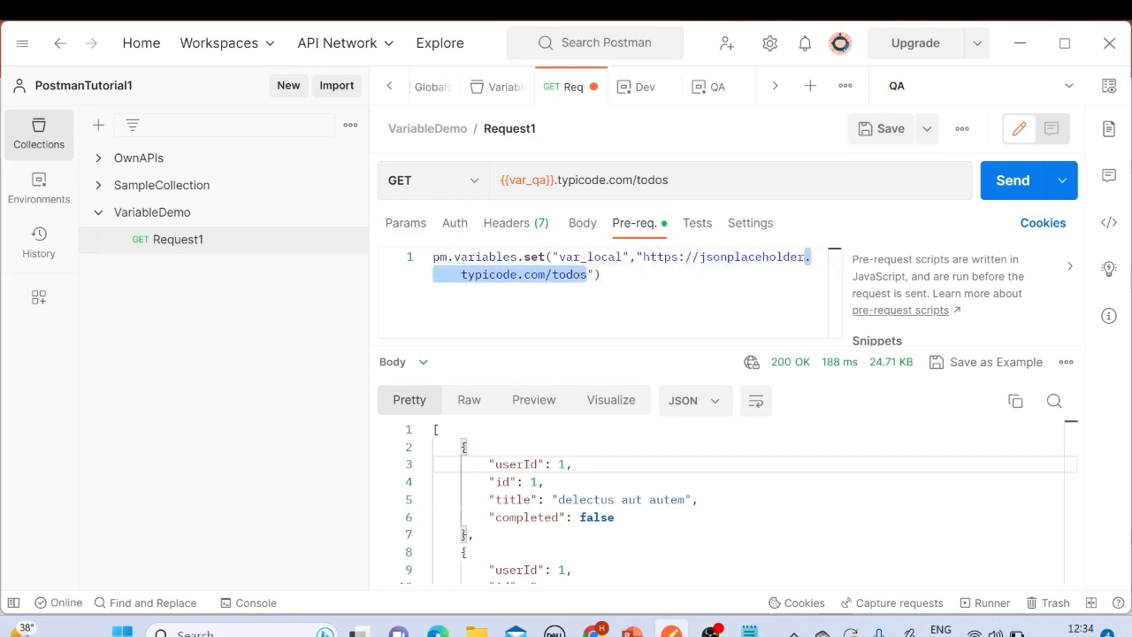
key(BackSpace)
key(Right)
key(Right)
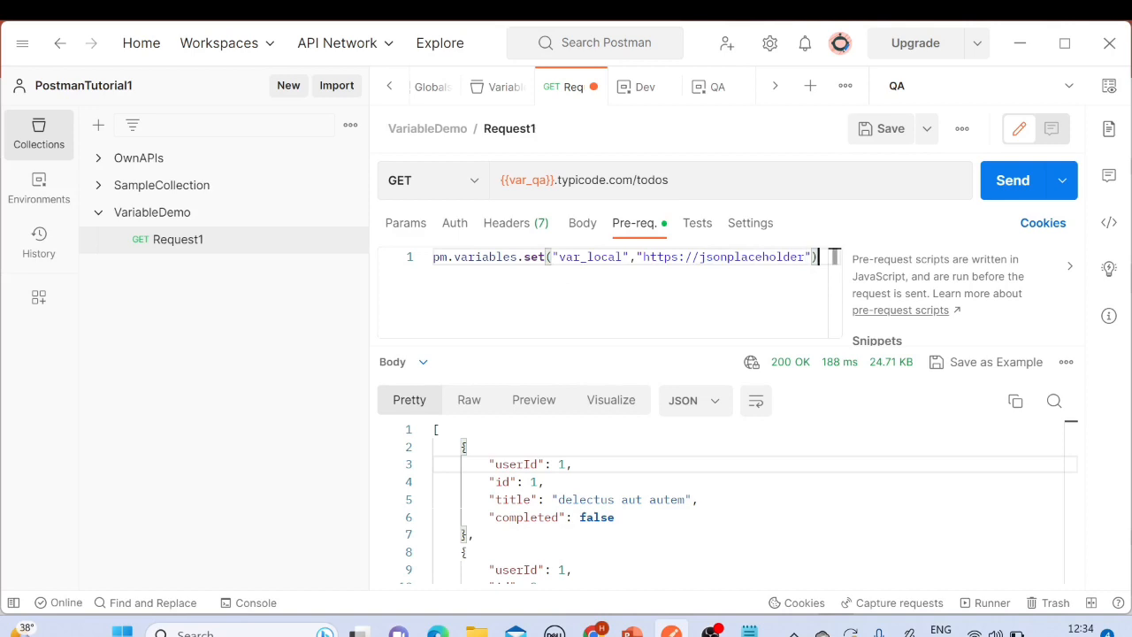
drag(834, 257, 430, 257)
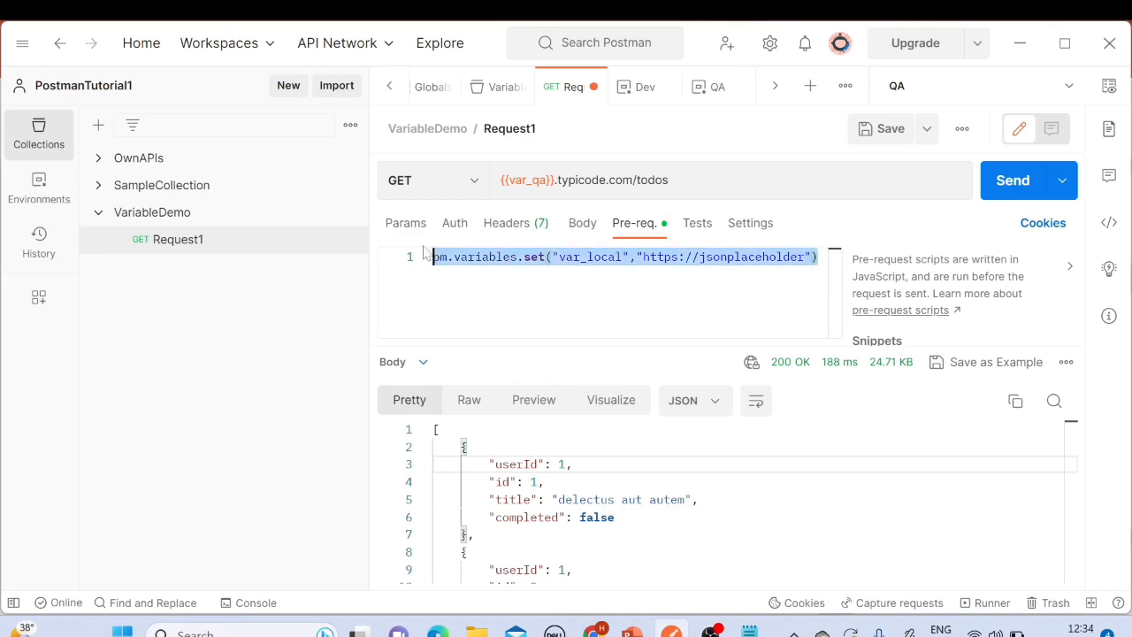
click(834, 257)
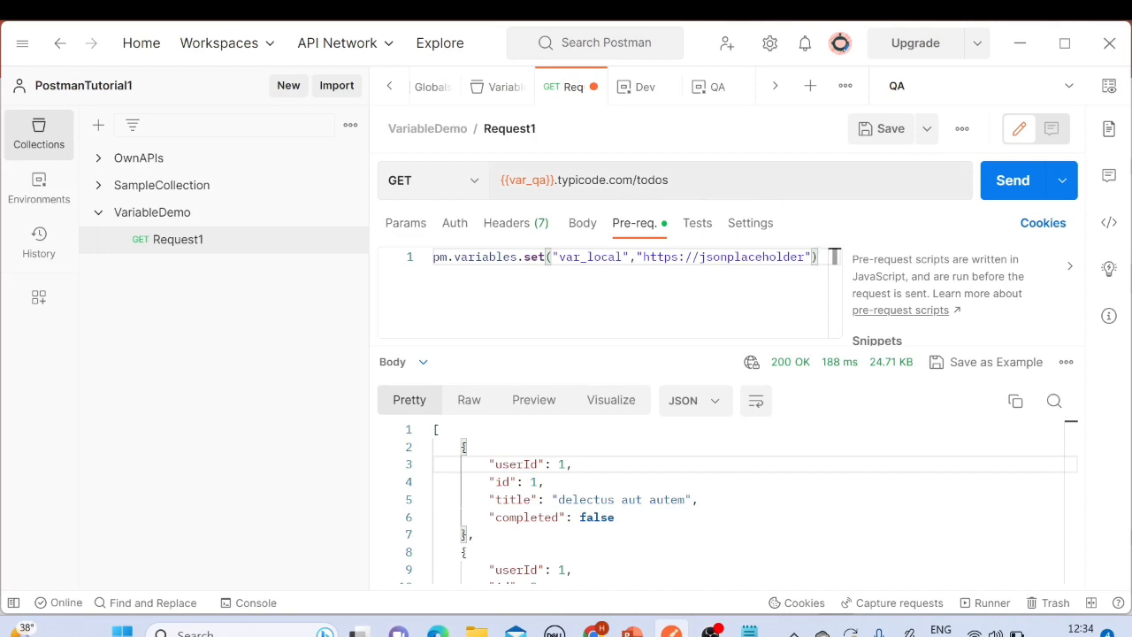
click(883, 131)
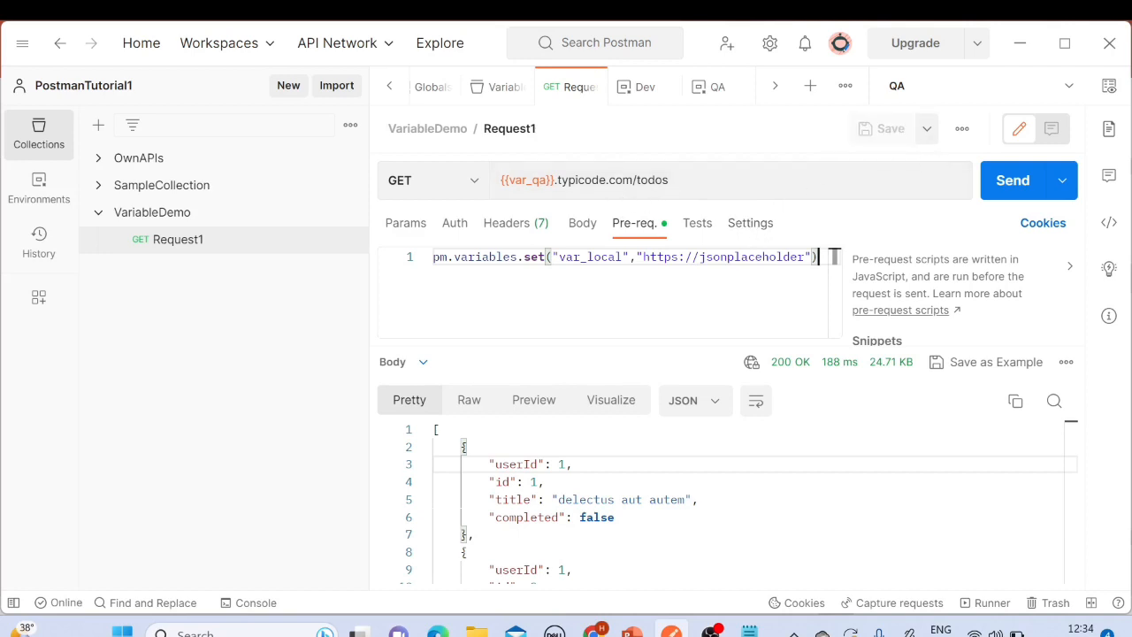
Step: Replace {{var_qa}} at the start of the request URL with {{var_local}}
double_click(588, 256)
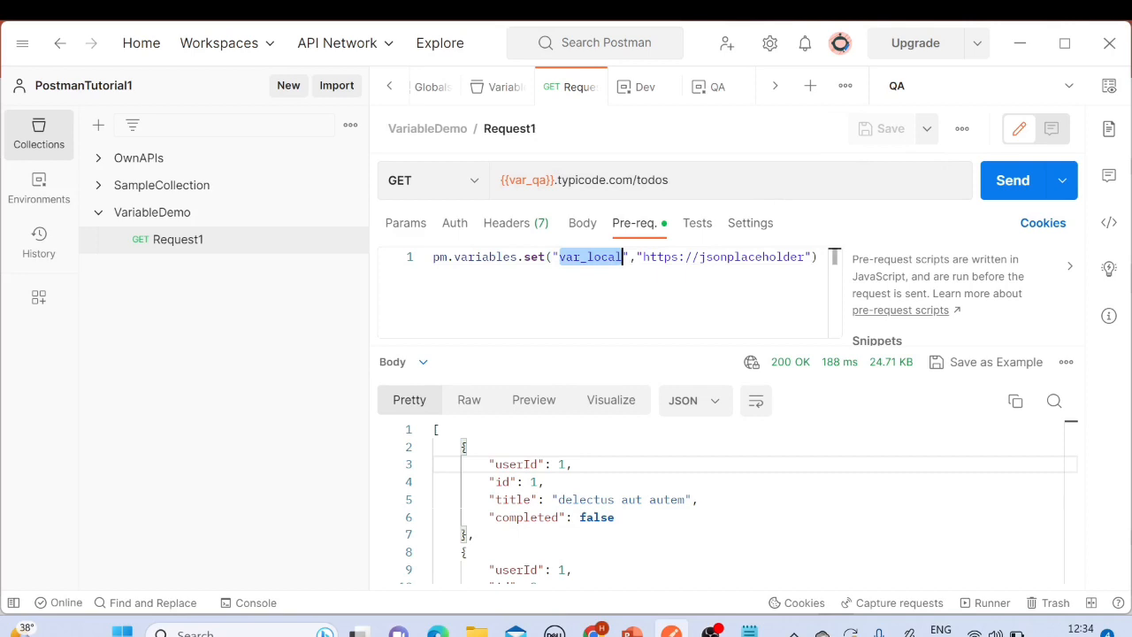
click(564, 193)
key(BackSpace)
key(BackSpace)
key(BackSpace)
key(BackSpace)
key(BackSpace)
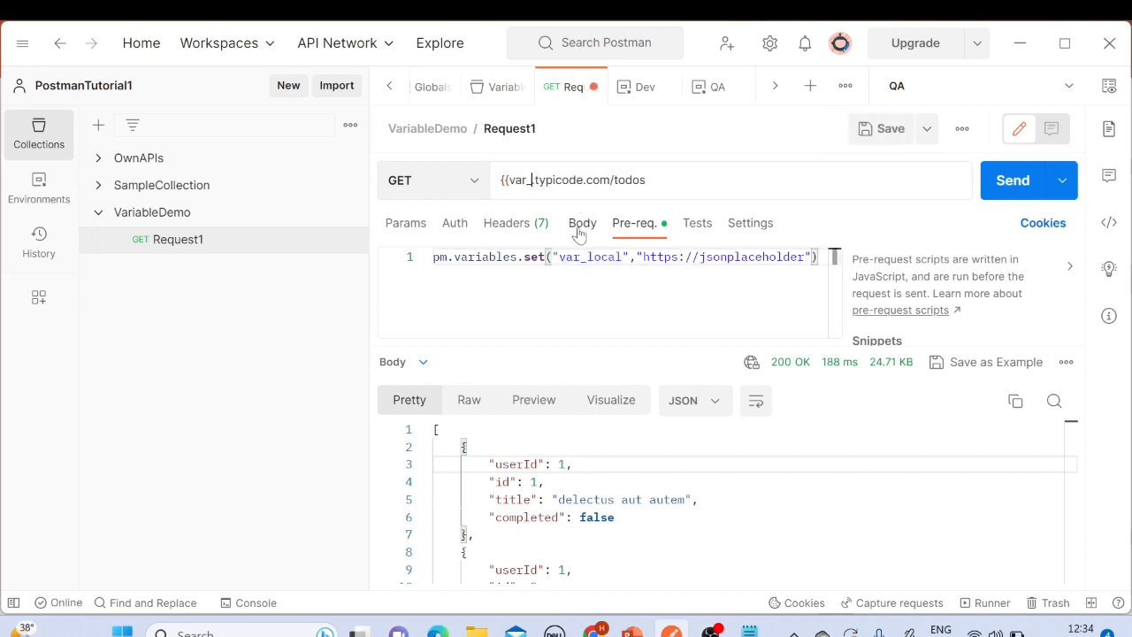
key(BackSpace)
key(BackSpace)
key(BackSpace)
key(BackSpace)
key(BackSpace)
key(BackSpace)
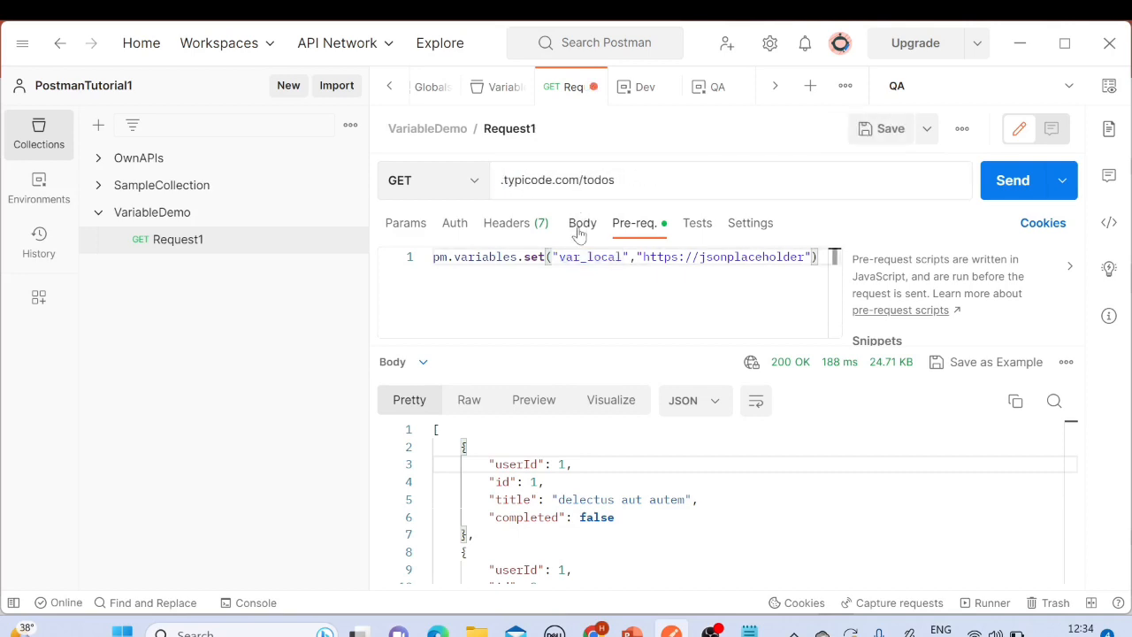
text({)
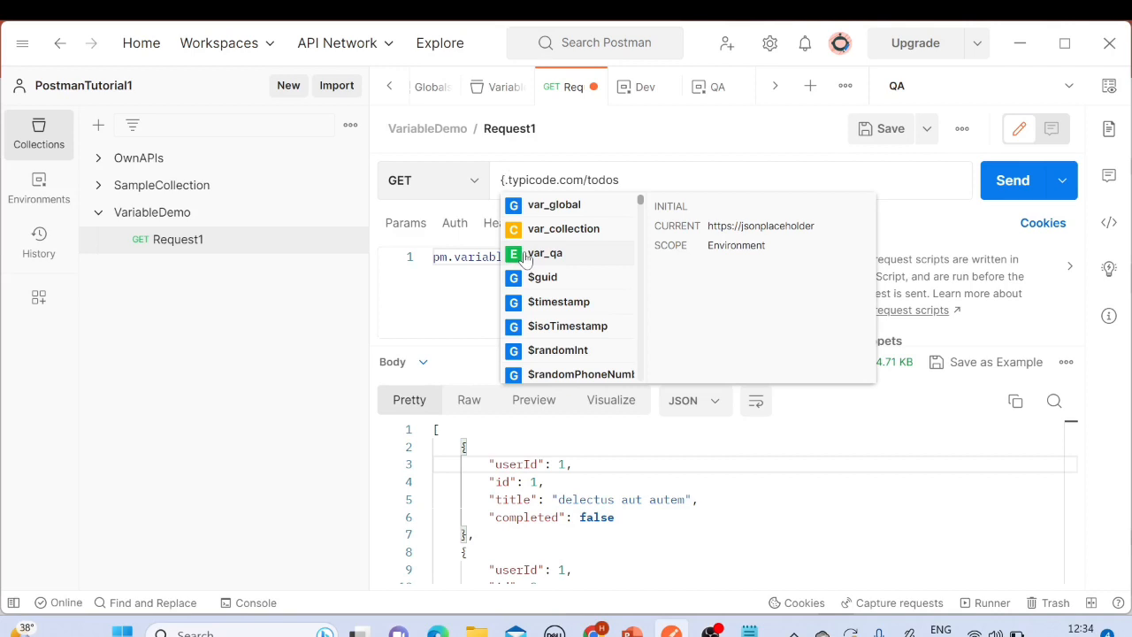
click(833, 256)
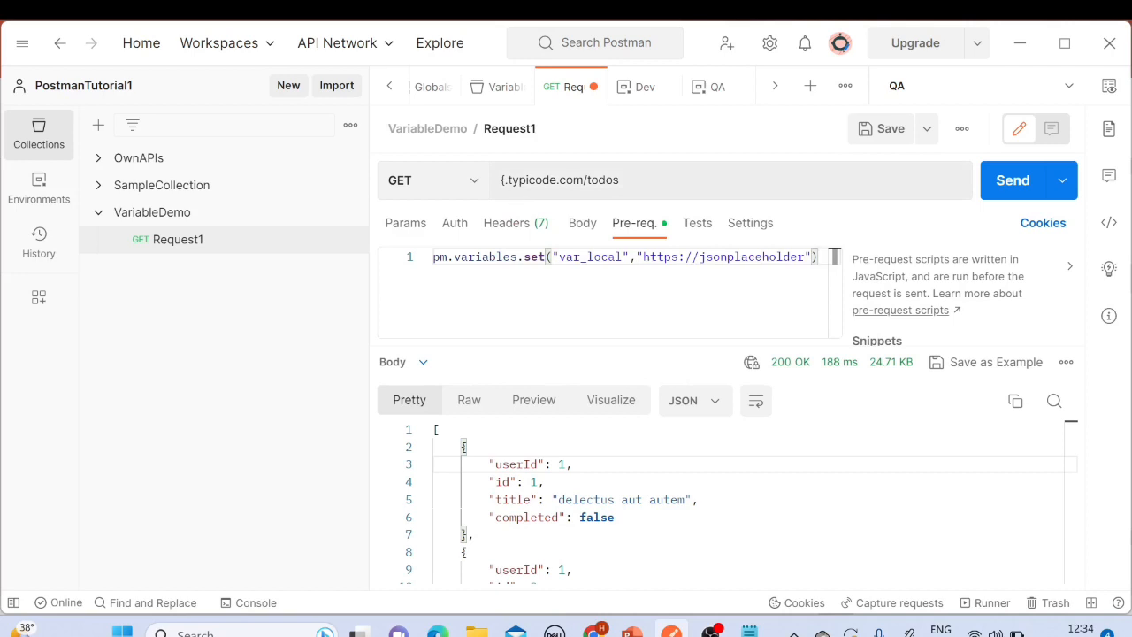
click(506, 180)
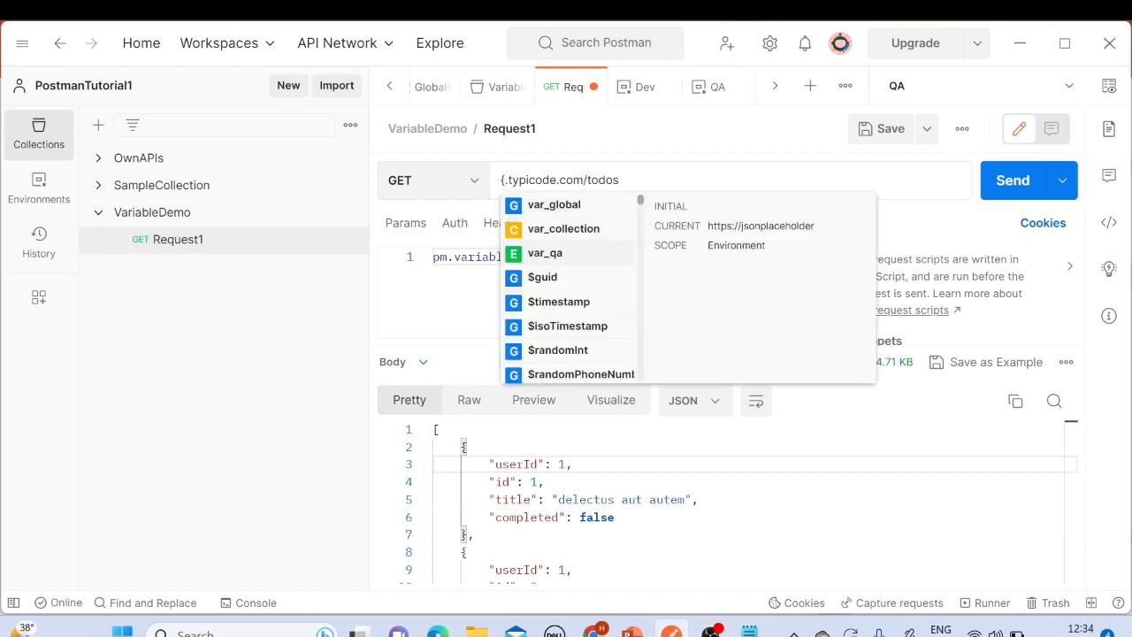
text({{)
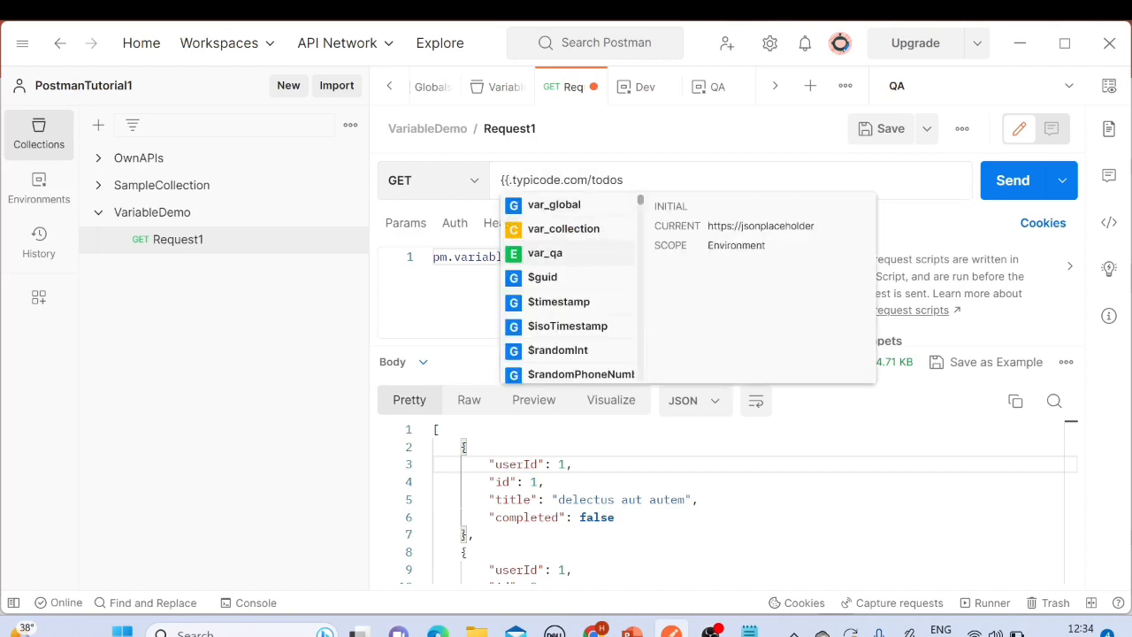
text(}})
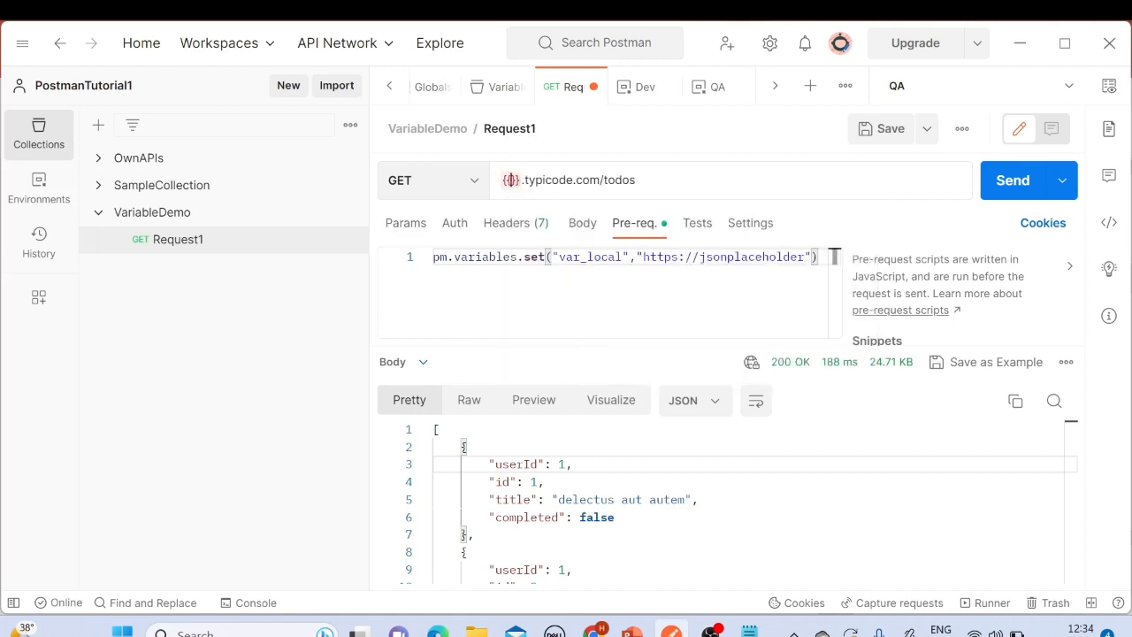
double_click(591, 258)
key(ctrl+c)
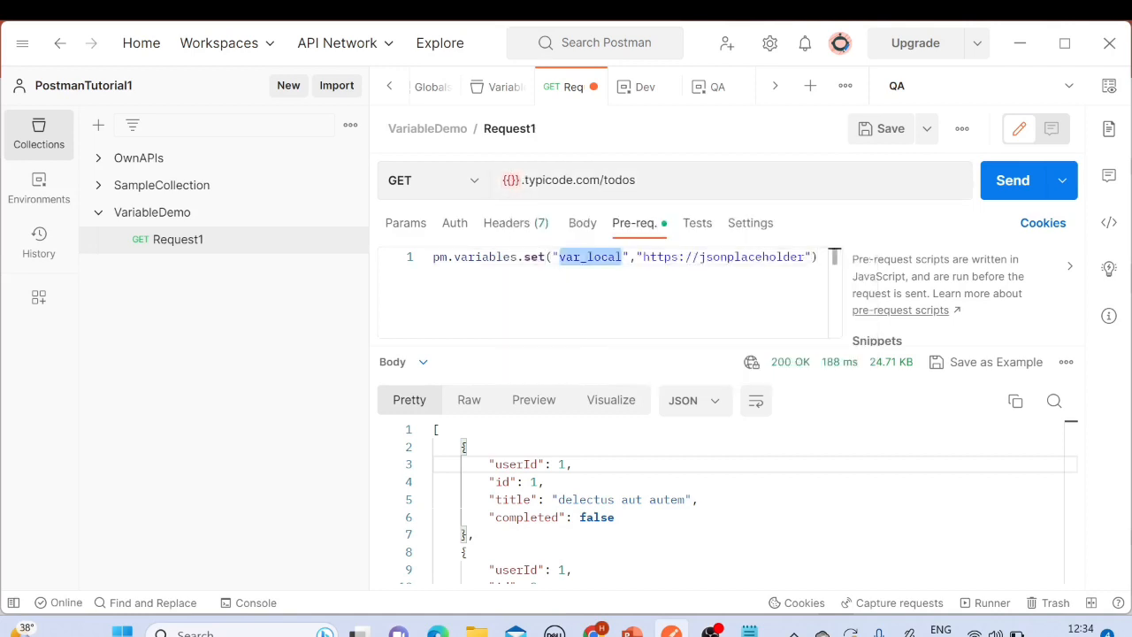
mouse_move(530, 205)
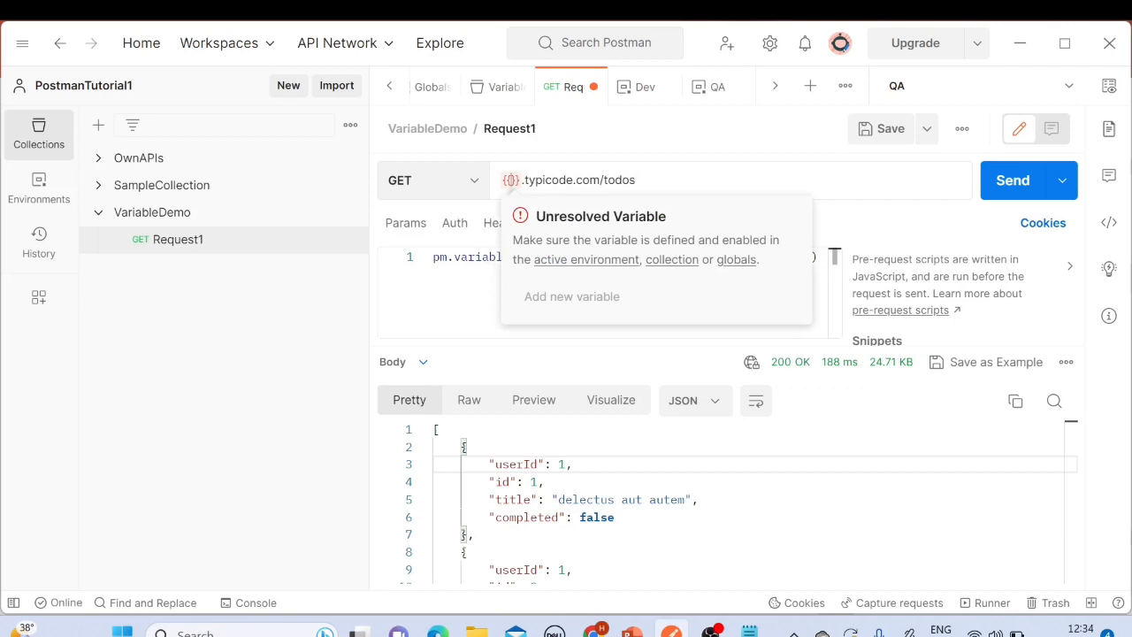
click(511, 180)
key(ctrl+v)
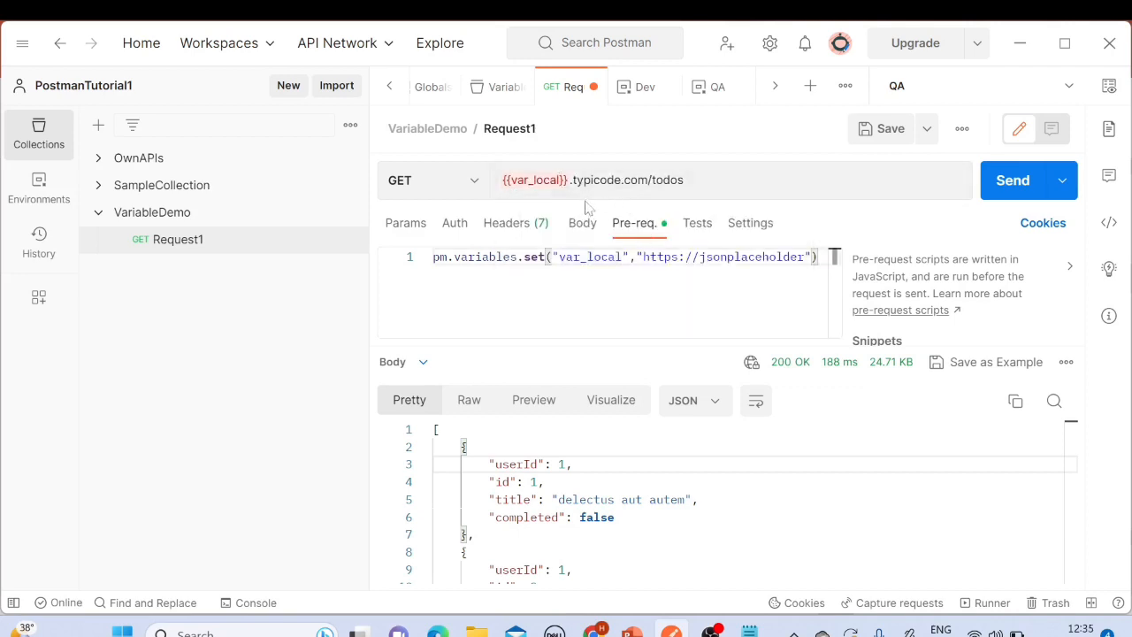
Step: Save and send Request1, then inspect the returned response body
click(886, 133)
click(995, 190)
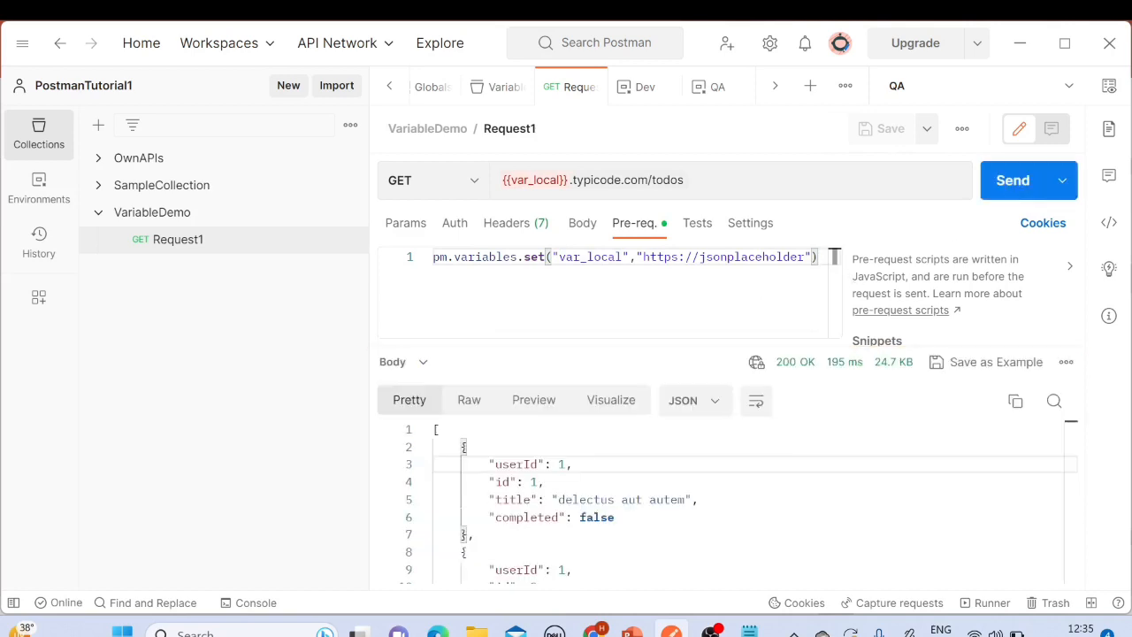
drag(435, 425, 629, 558)
click(478, 487)
scroll(726, 504, up, 15)
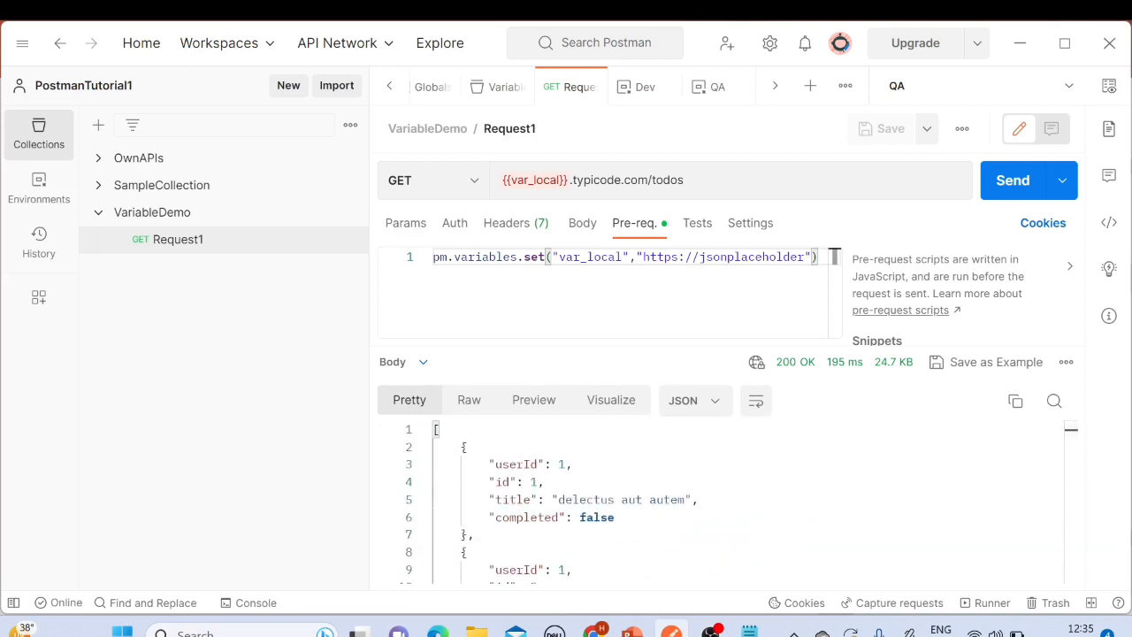
Step: Switch to PowerPoint, open the Local Variable slide and highlight its sentence about overriding other variable scopes
click(634, 631)
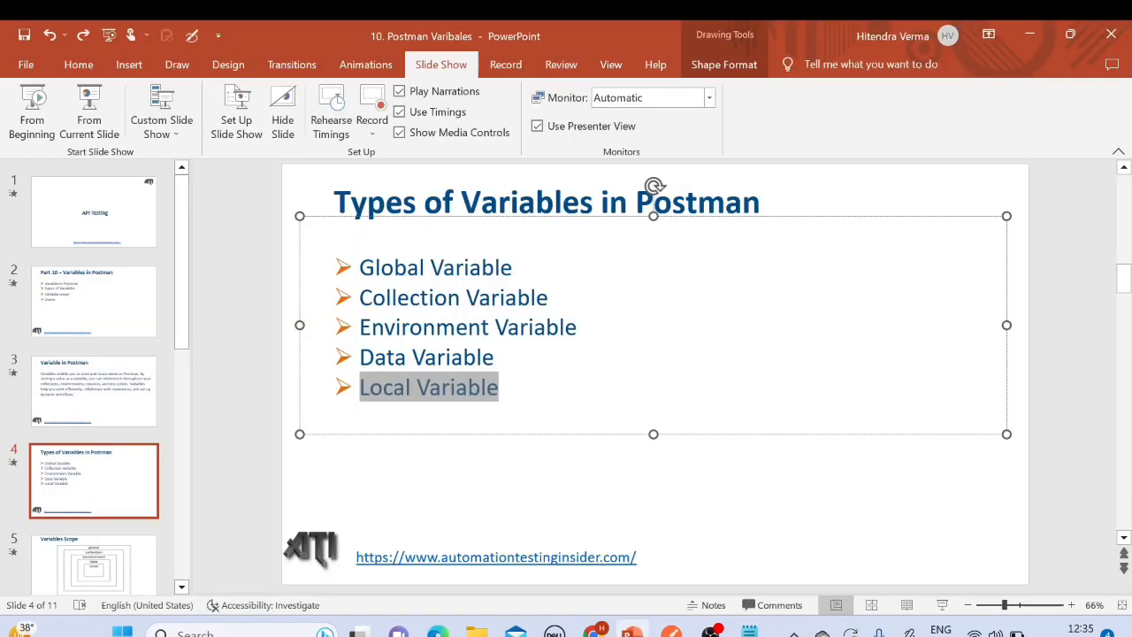
drag(183, 337, 183, 449)
scroll(115, 407, down, 2)
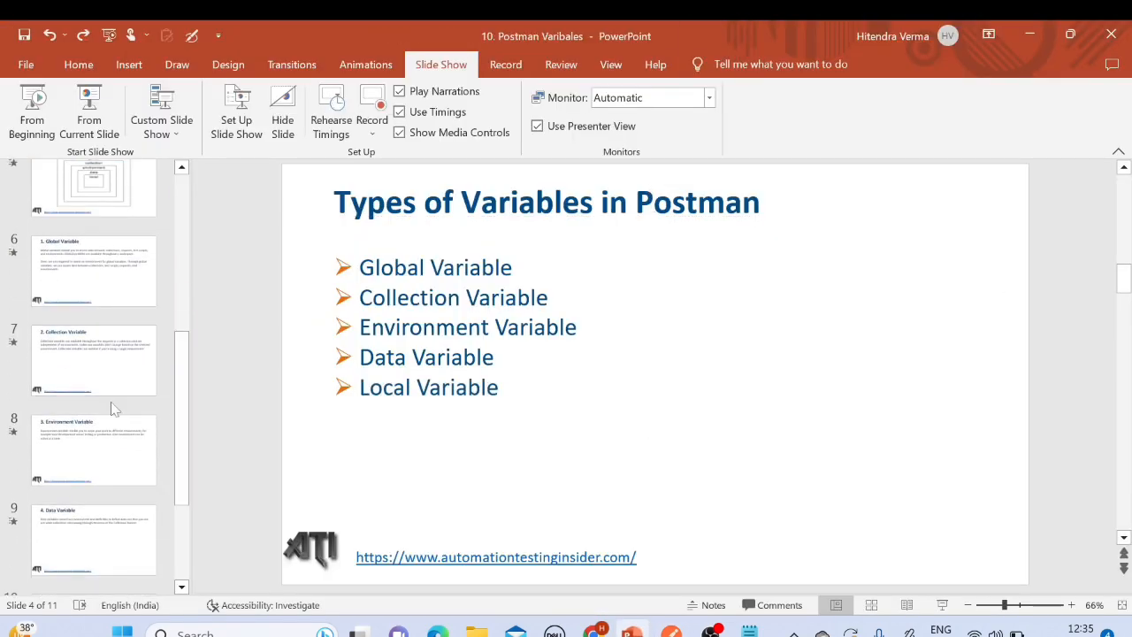
click(88, 500)
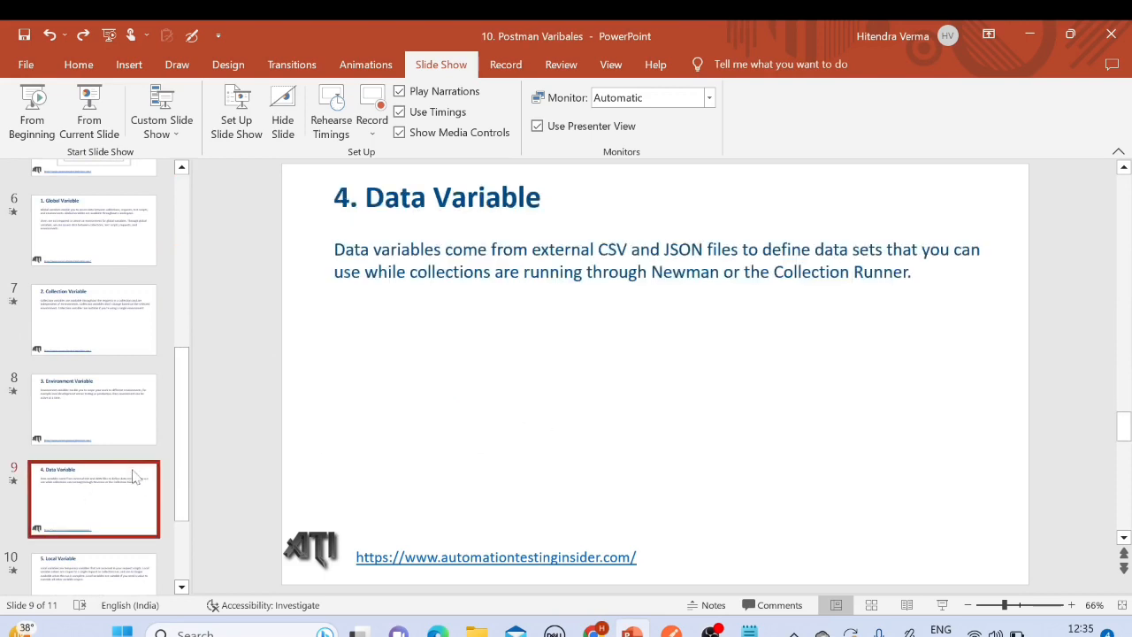
scroll(137, 482, down, 1)
click(101, 493)
mouse_move(607, 292)
mouse_down()
mouse_move(961, 293)
mouse_move(597, 354)
mouse_move(608, 293)
mouse_up()
click(593, 352)
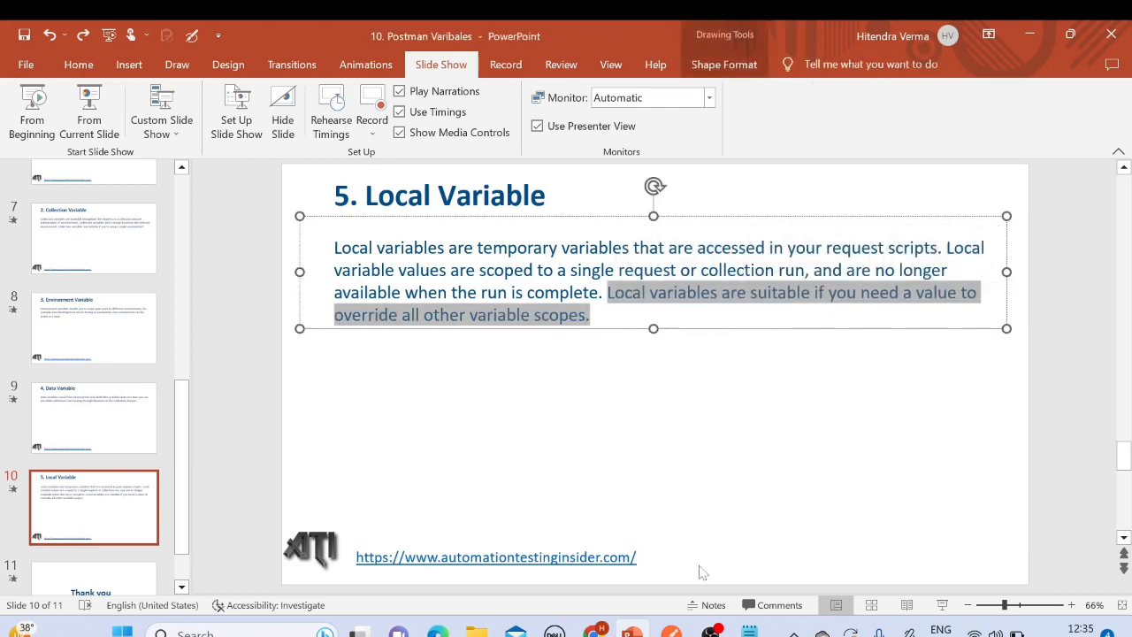
Step: Switch back to Postman
click(672, 631)
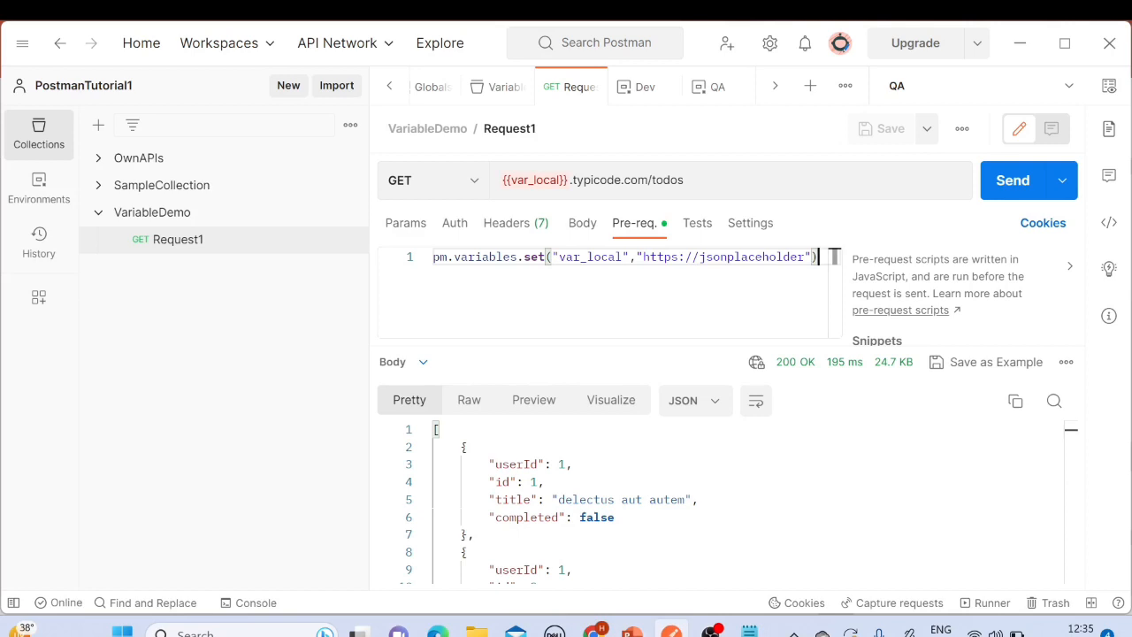
Step: Open the global variables for editing, rename var_global to var_local, and save the globals
click(1112, 89)
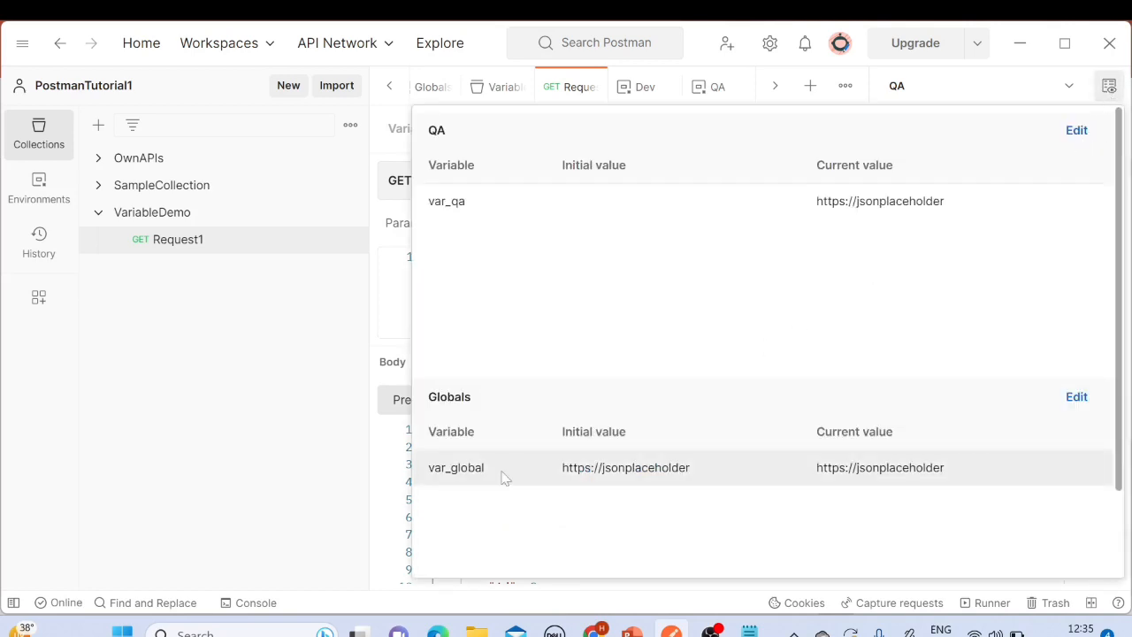
drag(429, 467, 491, 488)
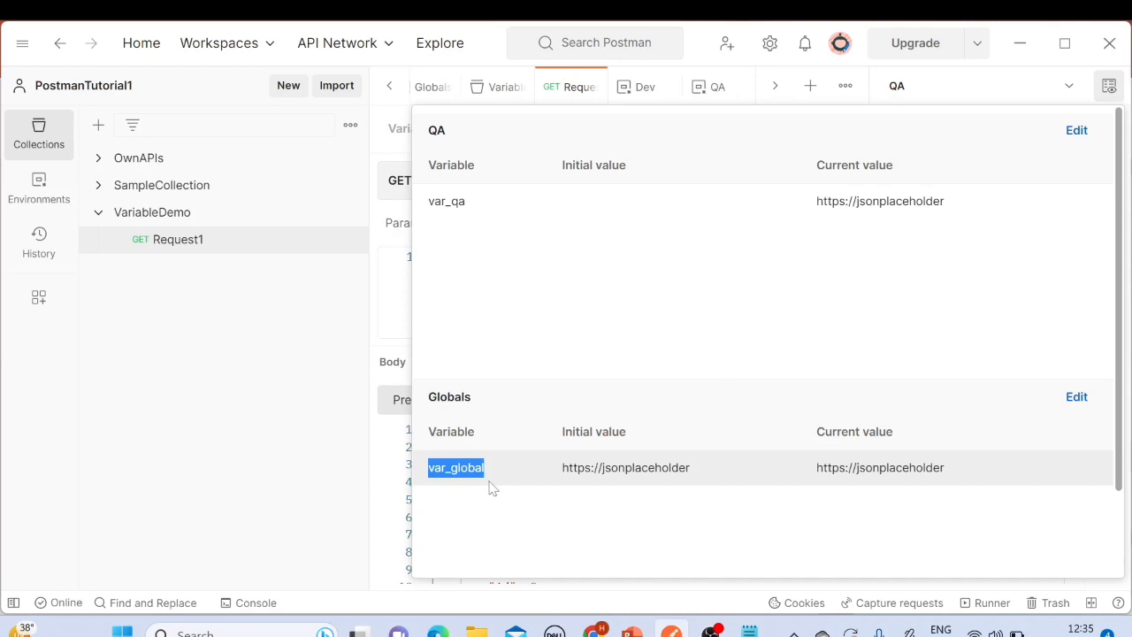
click(490, 473)
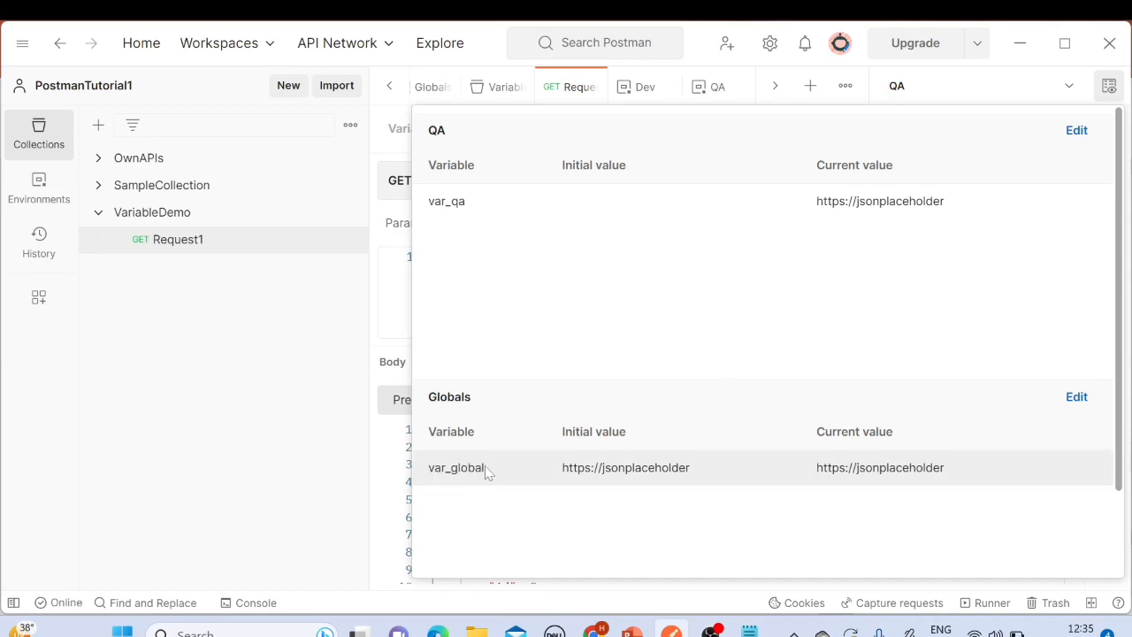
click(1077, 398)
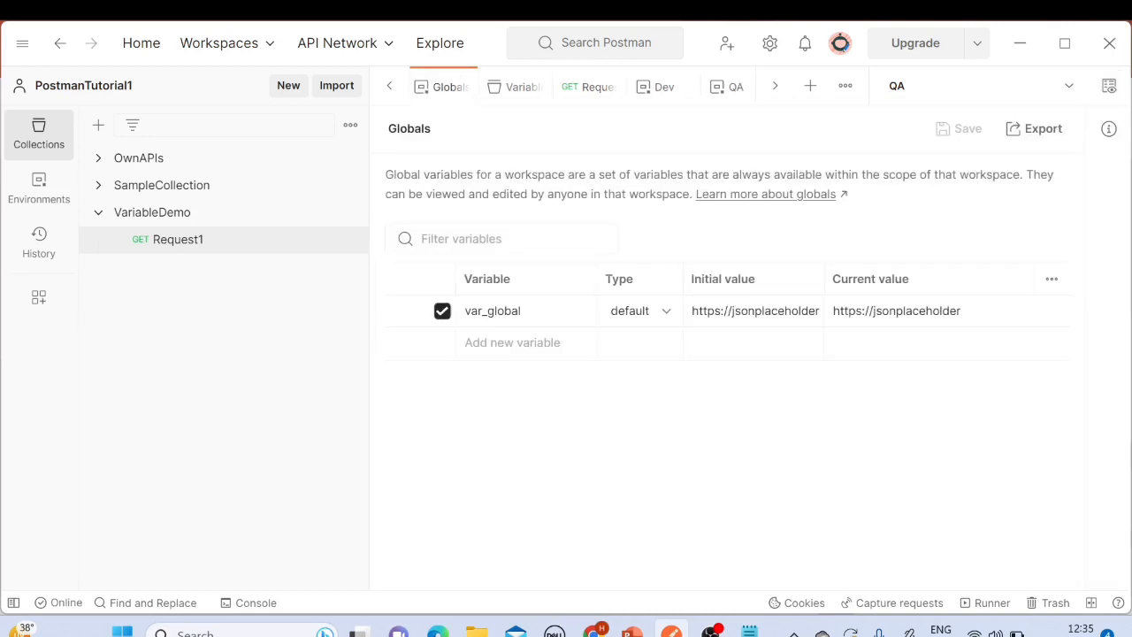
click(492, 310)
double_click(495, 311)
text(var_local)
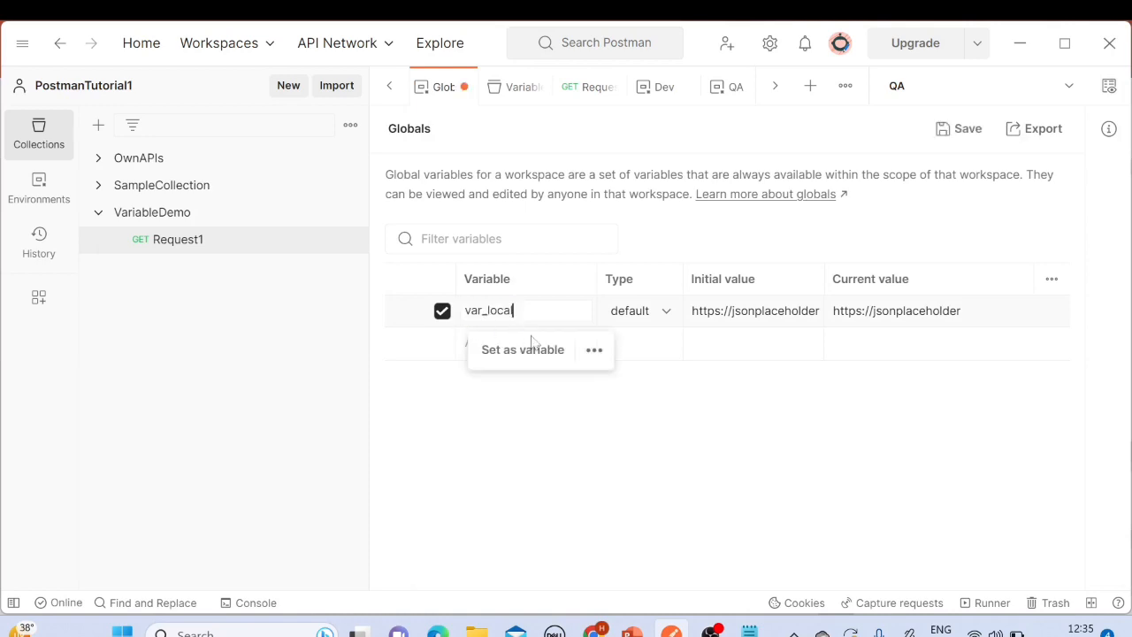
click(451, 406)
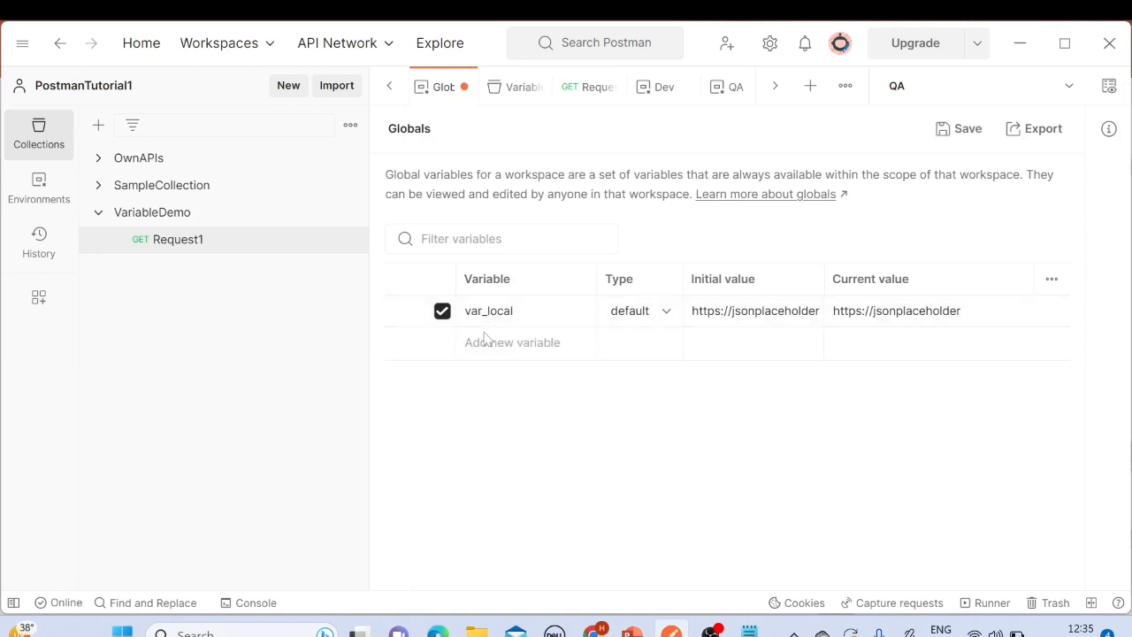
click(500, 311)
click(966, 130)
double_click(488, 310)
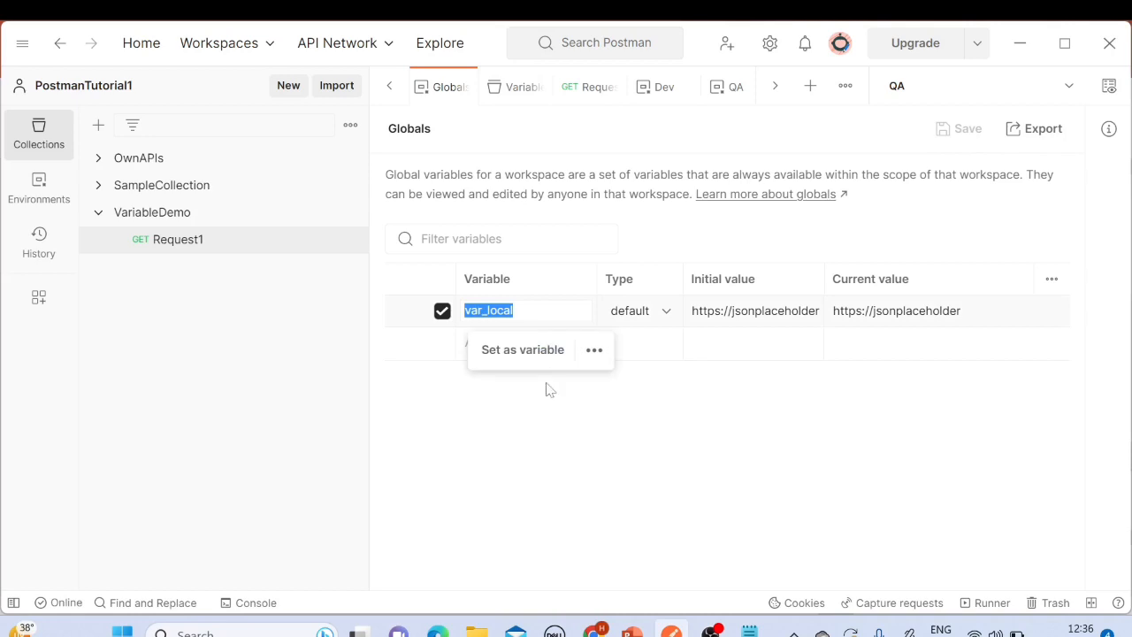
click(547, 412)
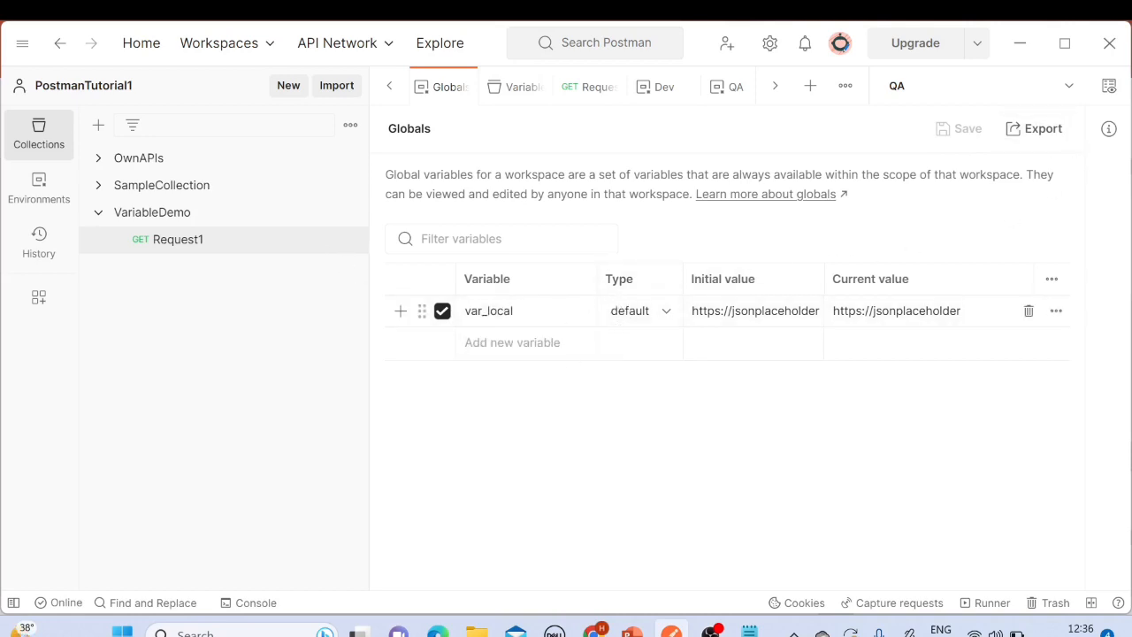
double_click(488, 310)
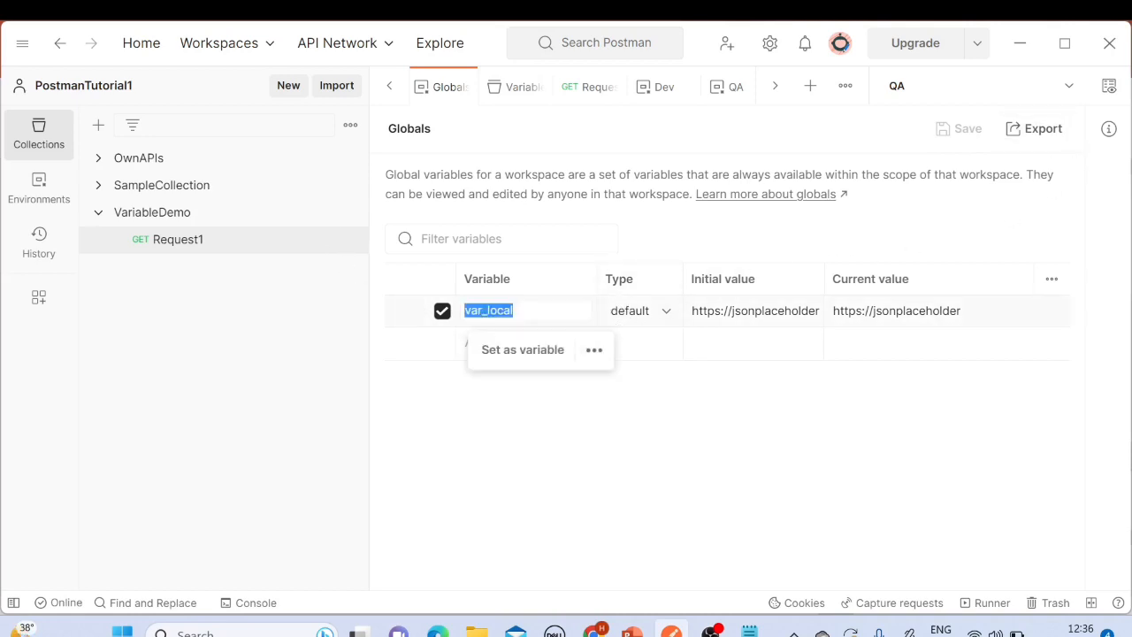
click(514, 311)
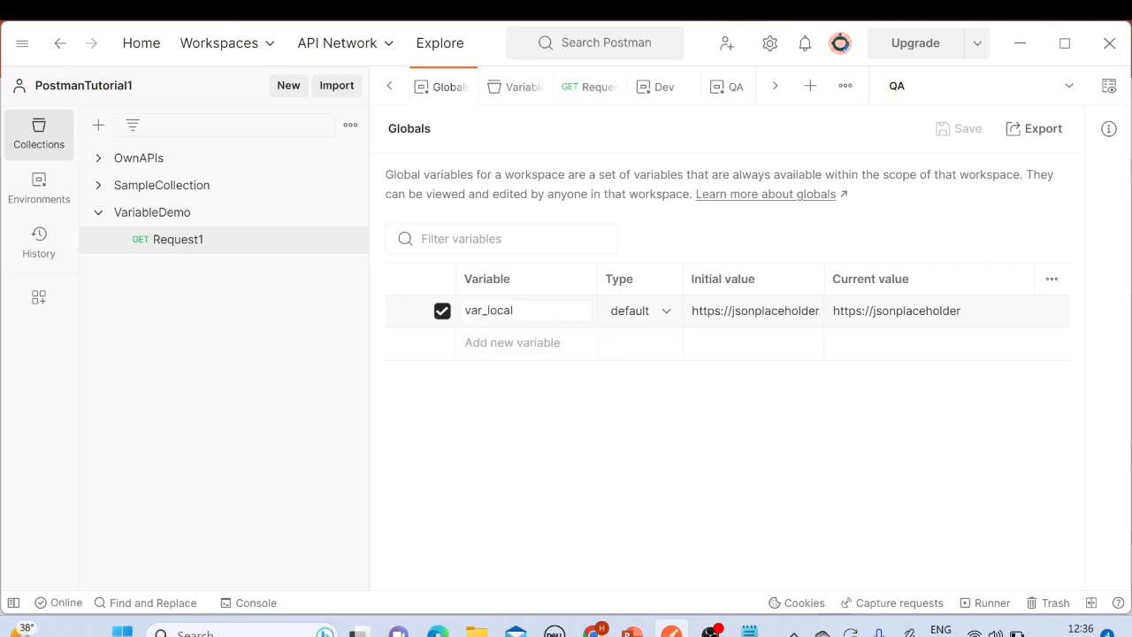
click(967, 321)
text(1)
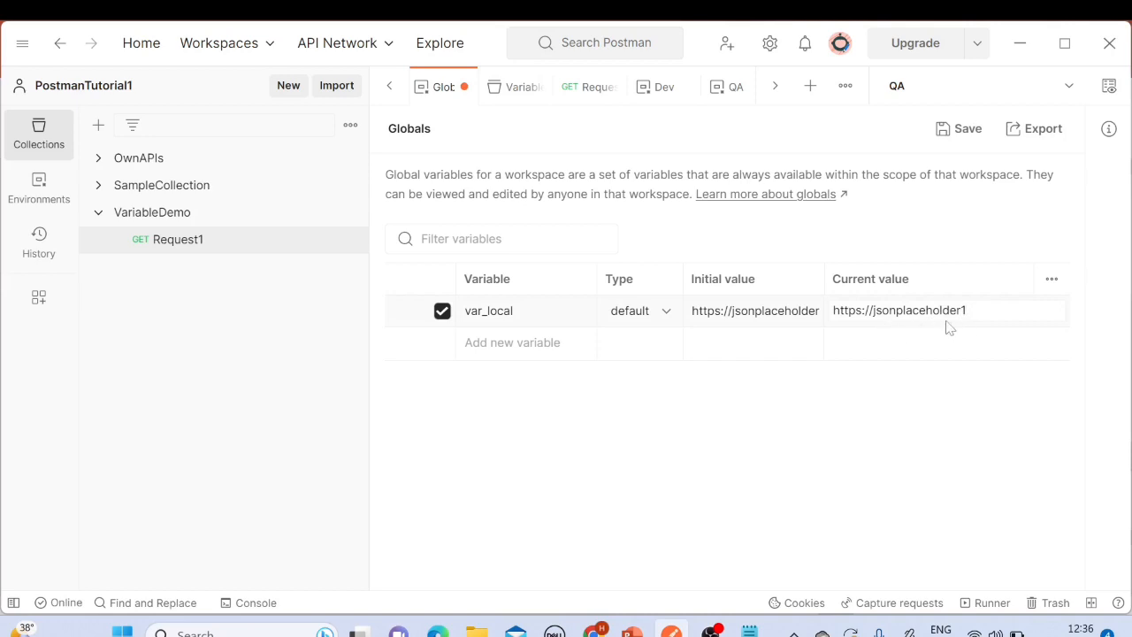
drag(968, 310, 833, 311)
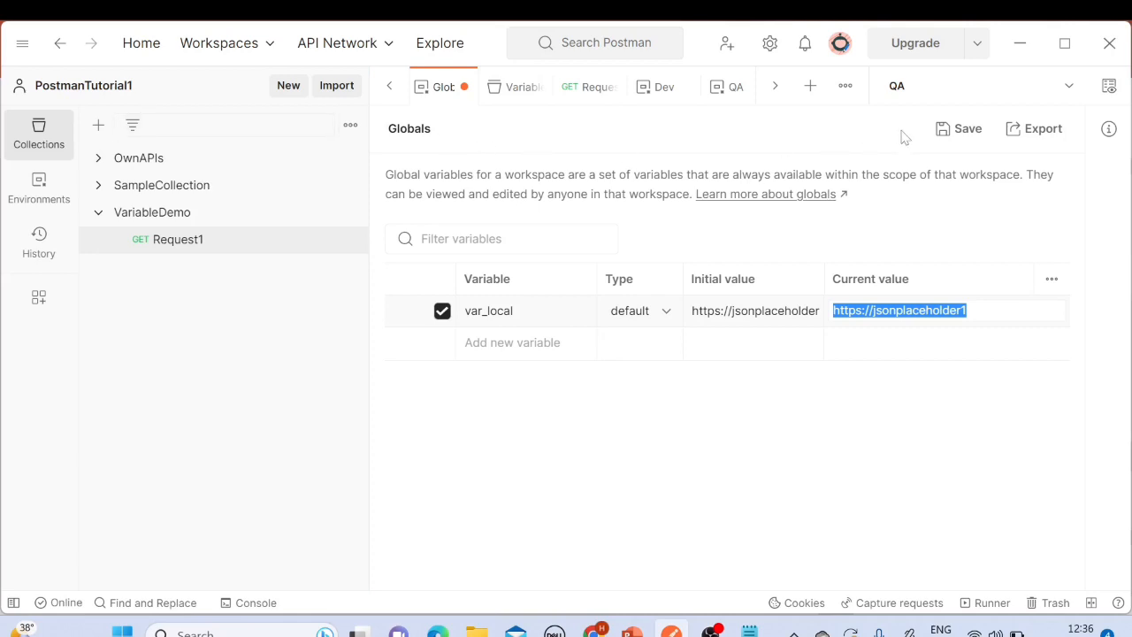
click(947, 132)
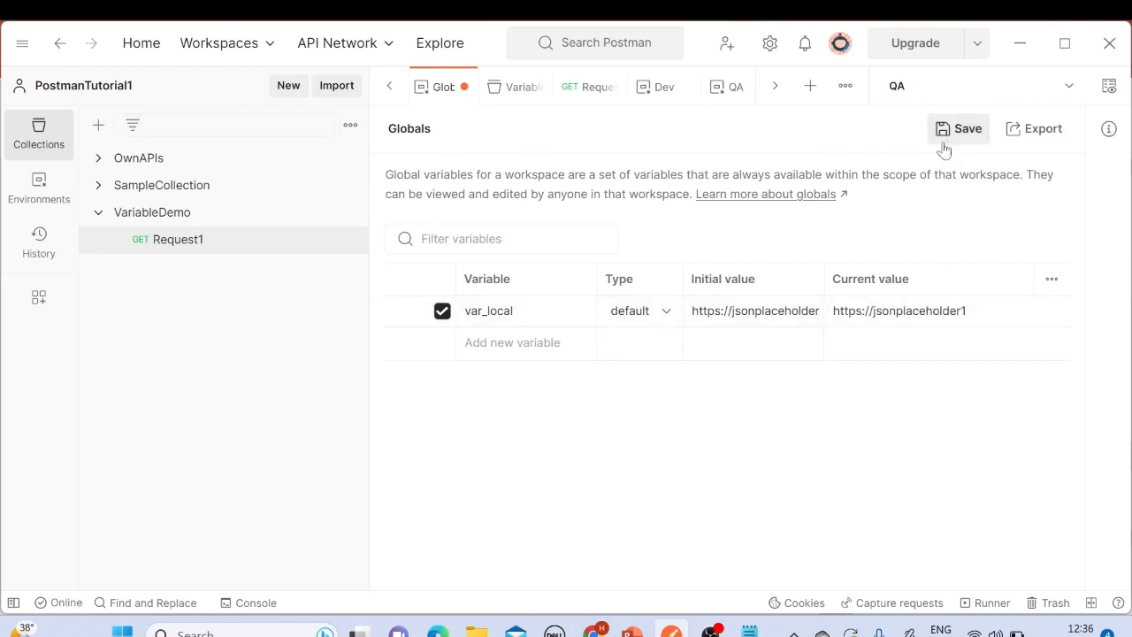
Step: Open Request1, send it with the pre-request script setting var_local, and inspect the response body
click(177, 240)
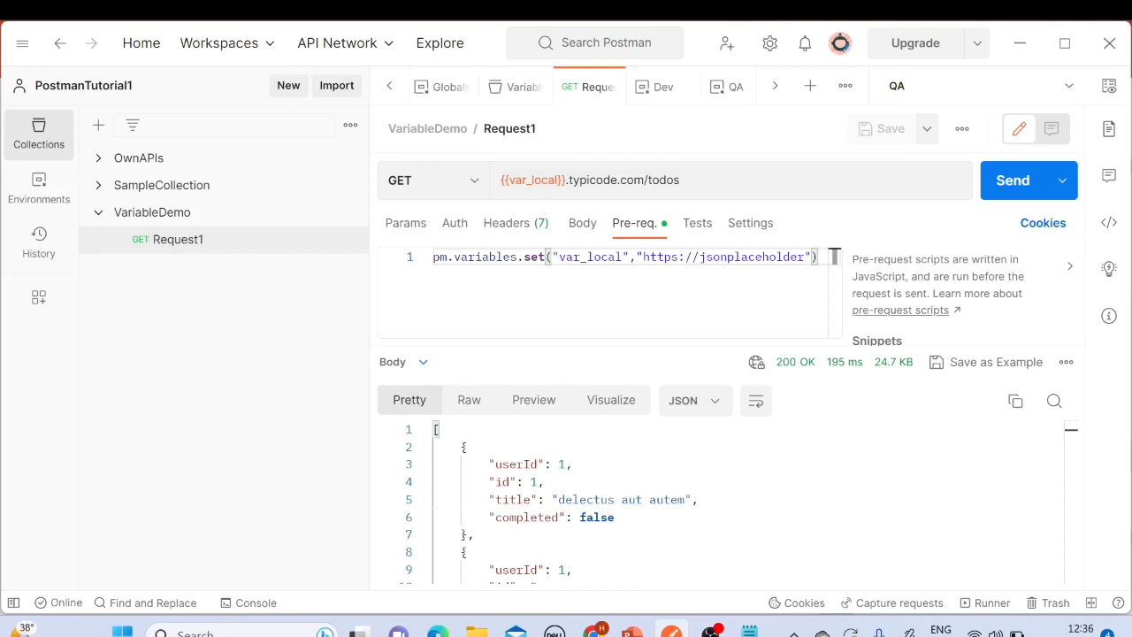
double_click(587, 257)
click(833, 256)
double_click(587, 257)
click(833, 256)
double_click(587, 257)
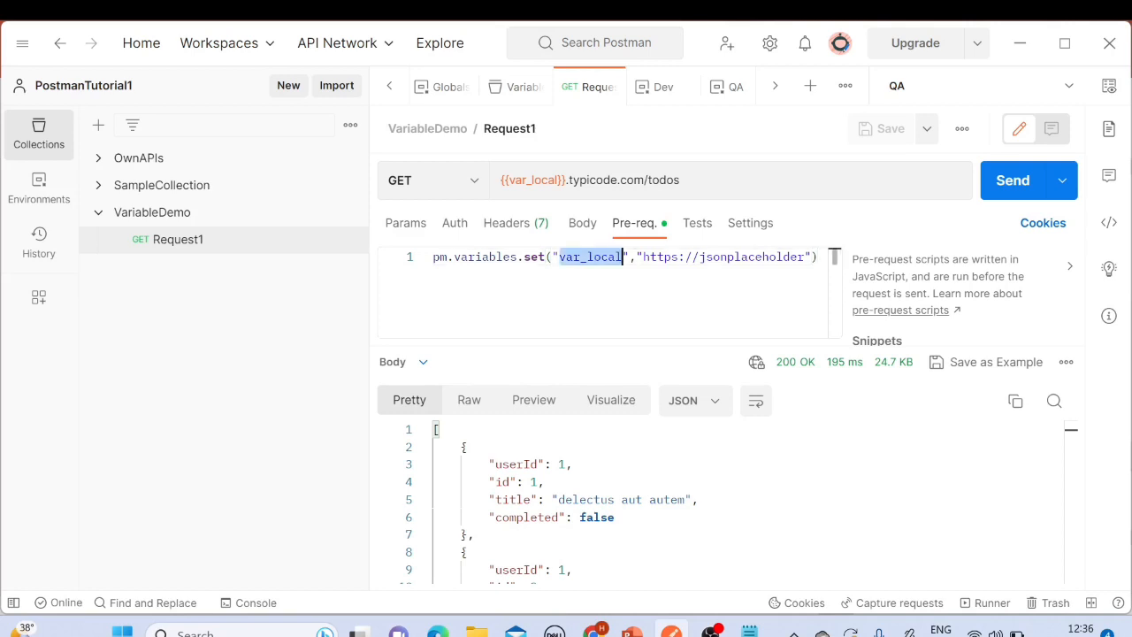
click(834, 256)
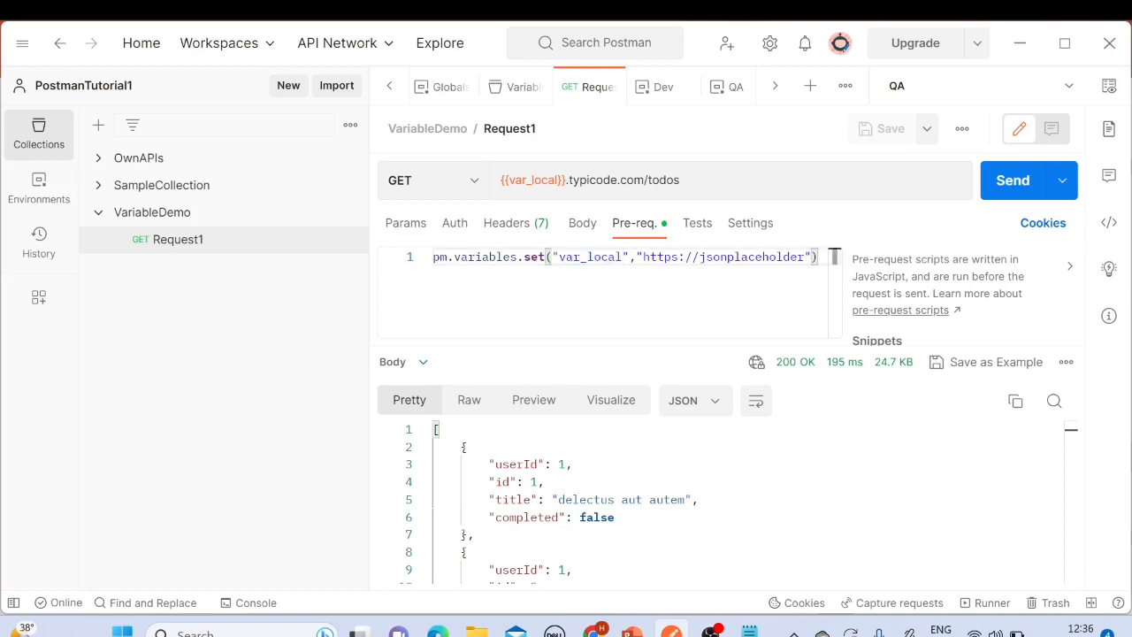
click(1002, 188)
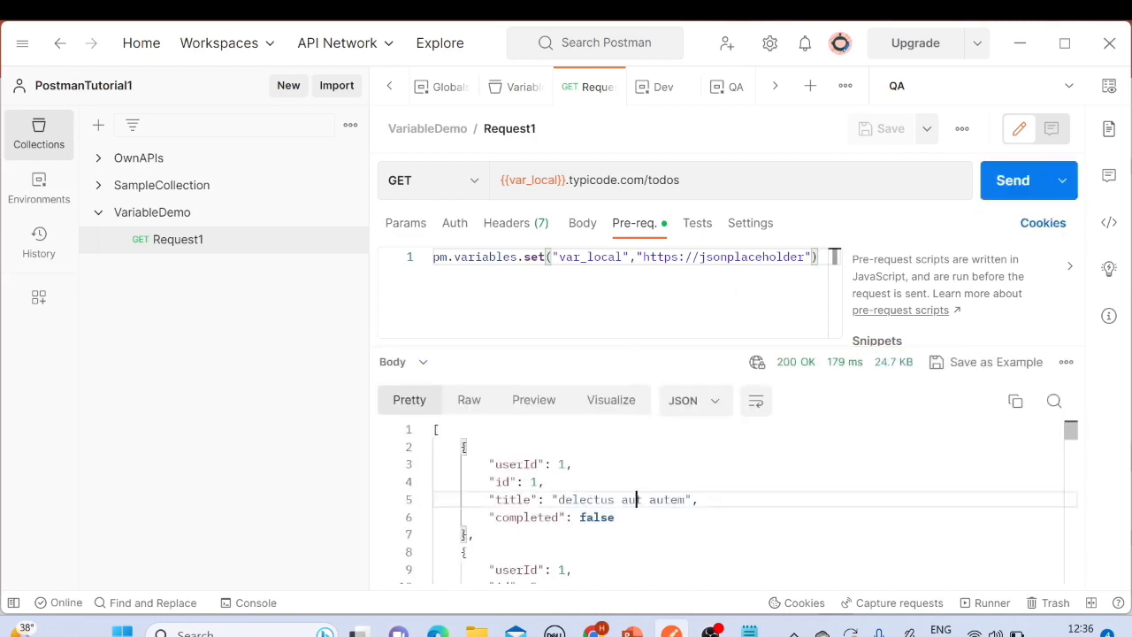
drag(436, 430, 621, 556)
scroll(622, 557, down, 6)
scroll(622, 557, up, 10)
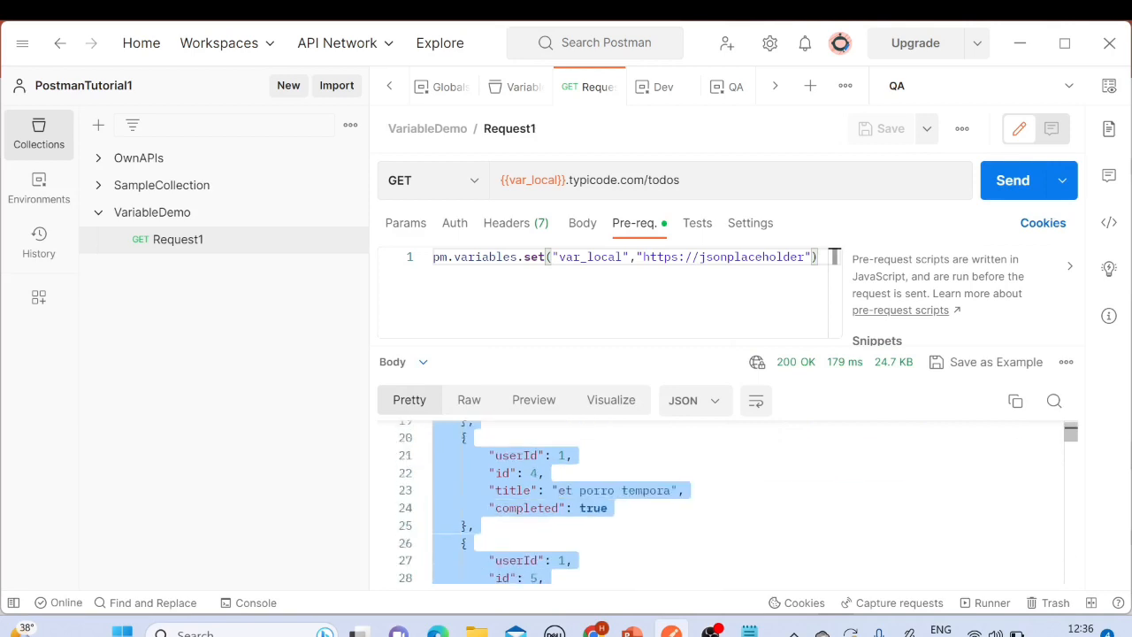
scroll(622, 557, up, 5)
click(466, 446)
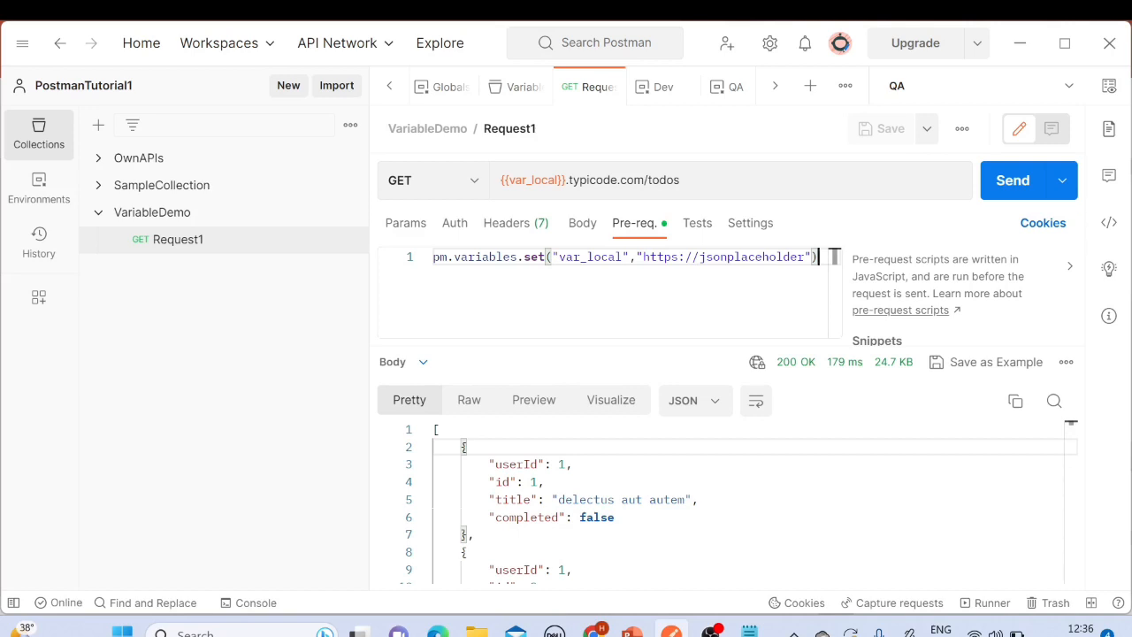
Step: Compare the var_local value set in the pre-request script with the global var_local's current value
double_click(588, 256)
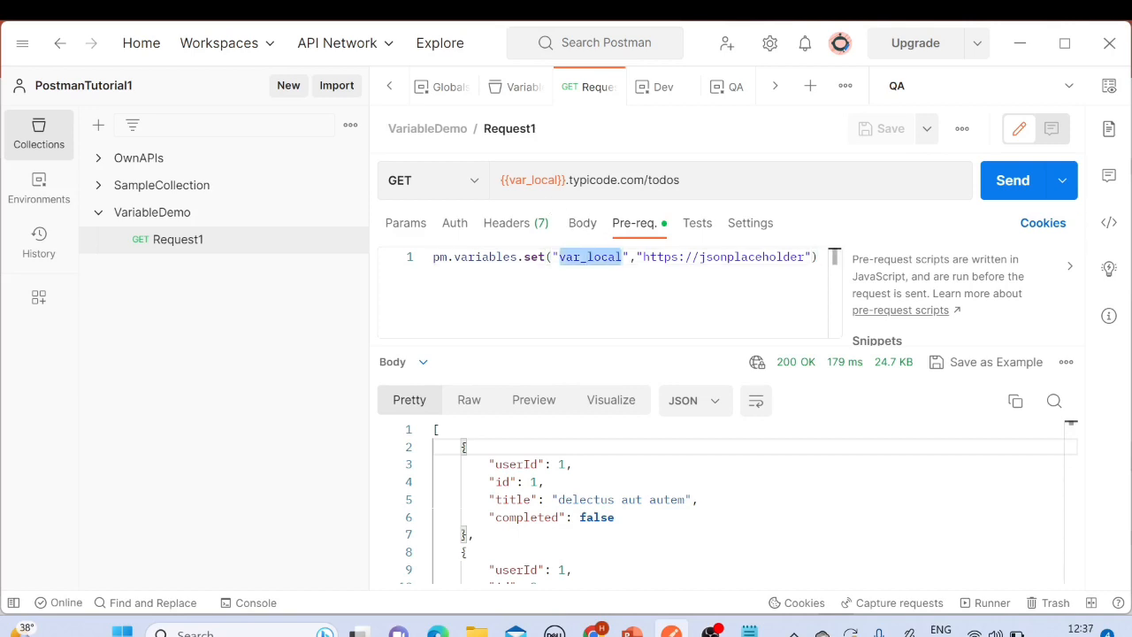
click(1109, 85)
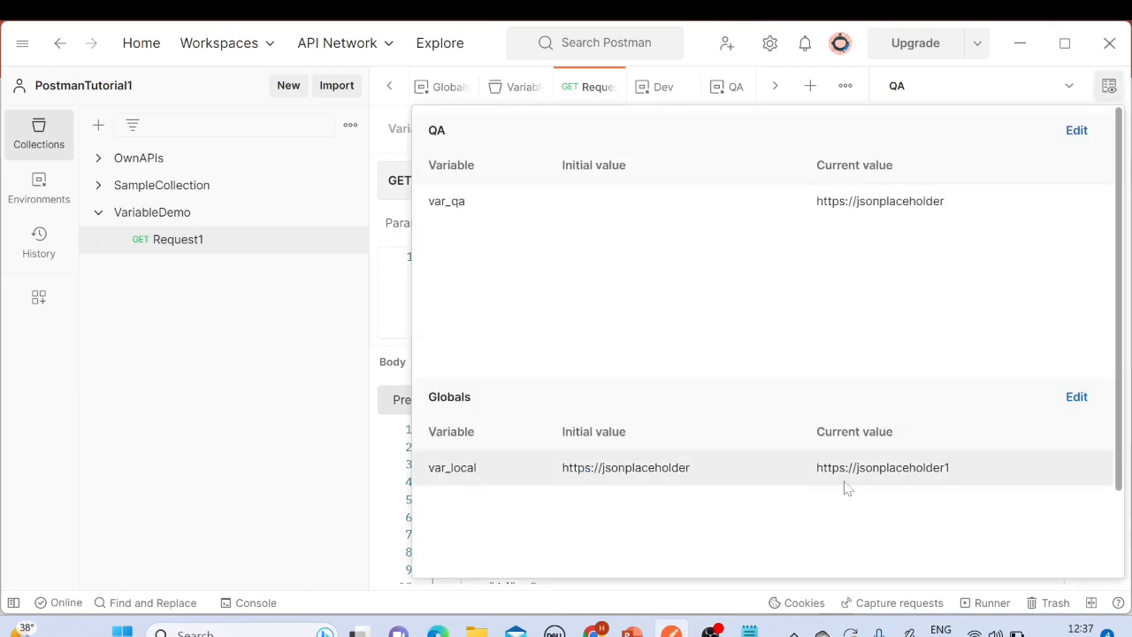
drag(818, 469, 960, 473)
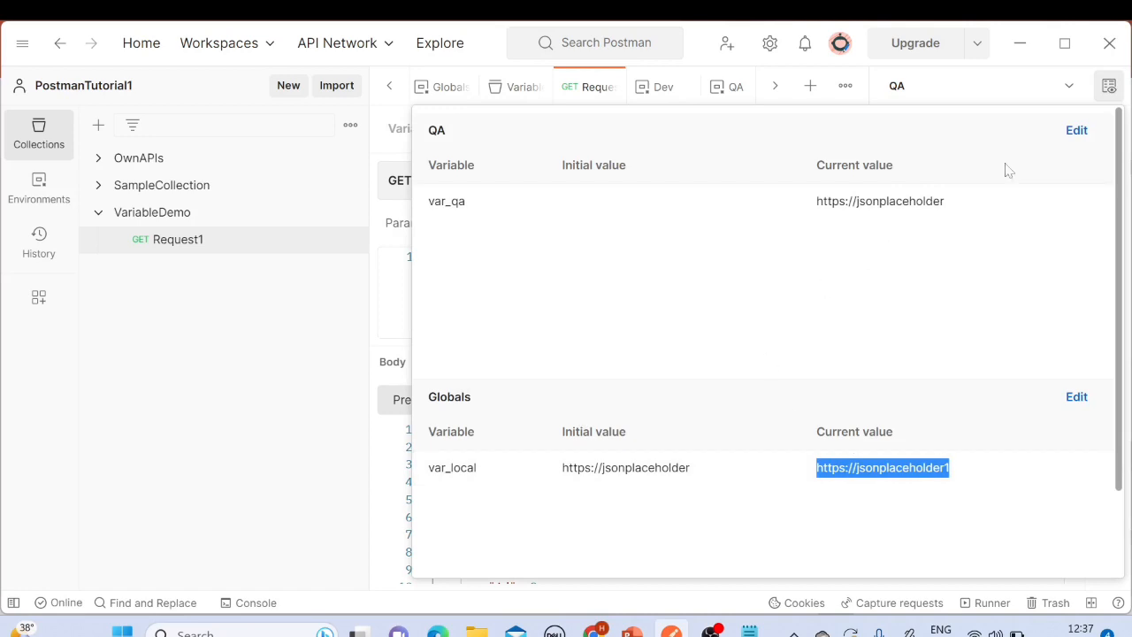
click(1107, 87)
click(819, 256)
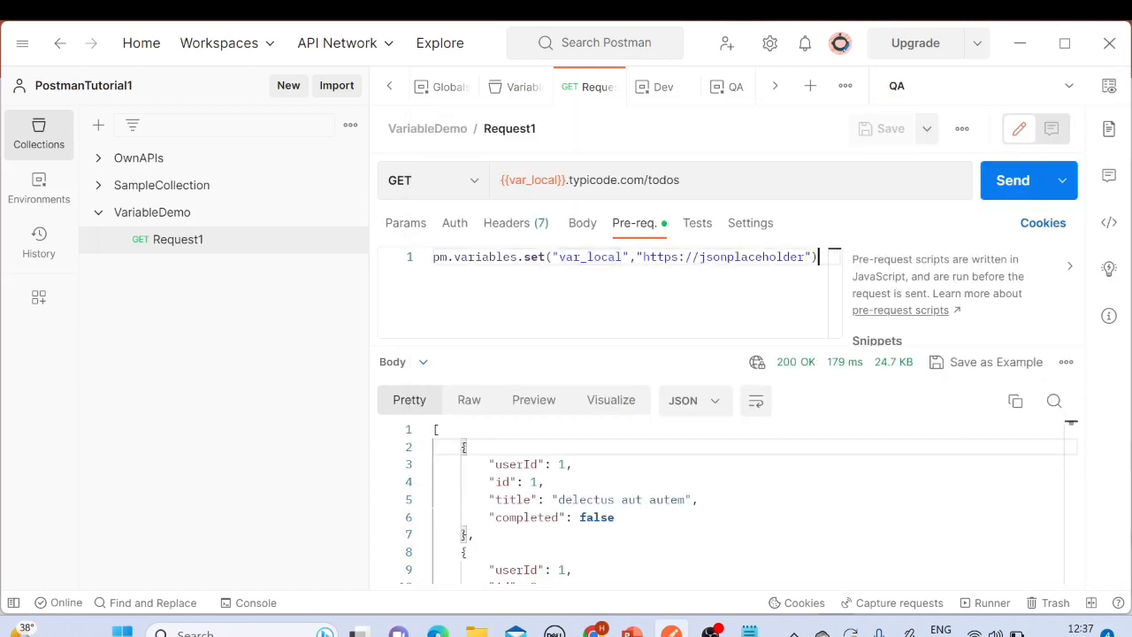
drag(643, 256, 807, 257)
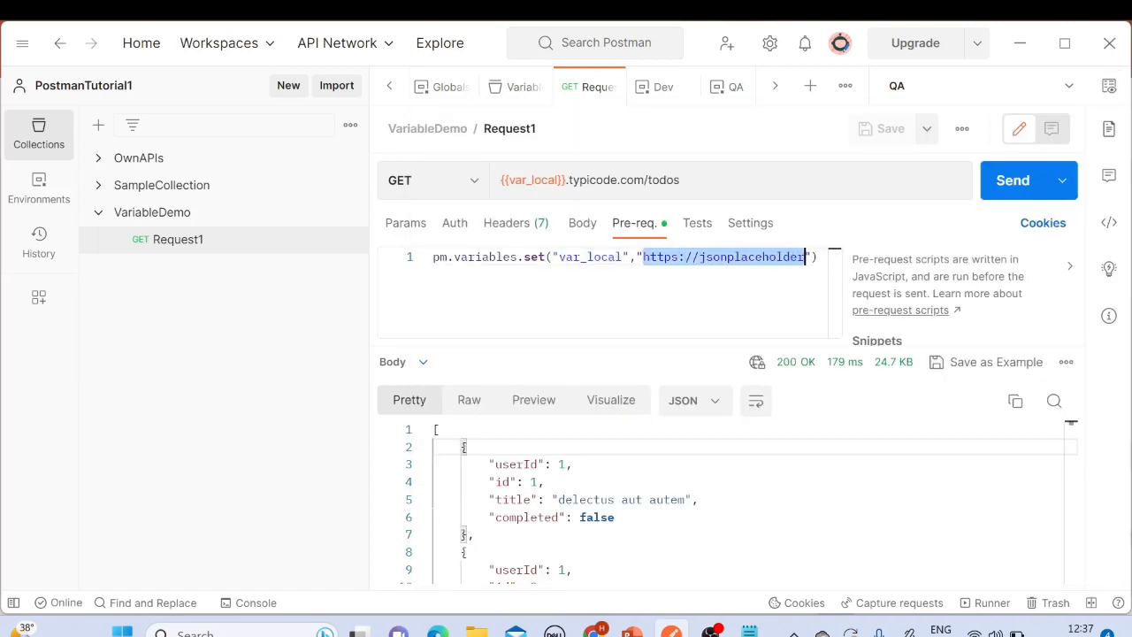
click(834, 257)
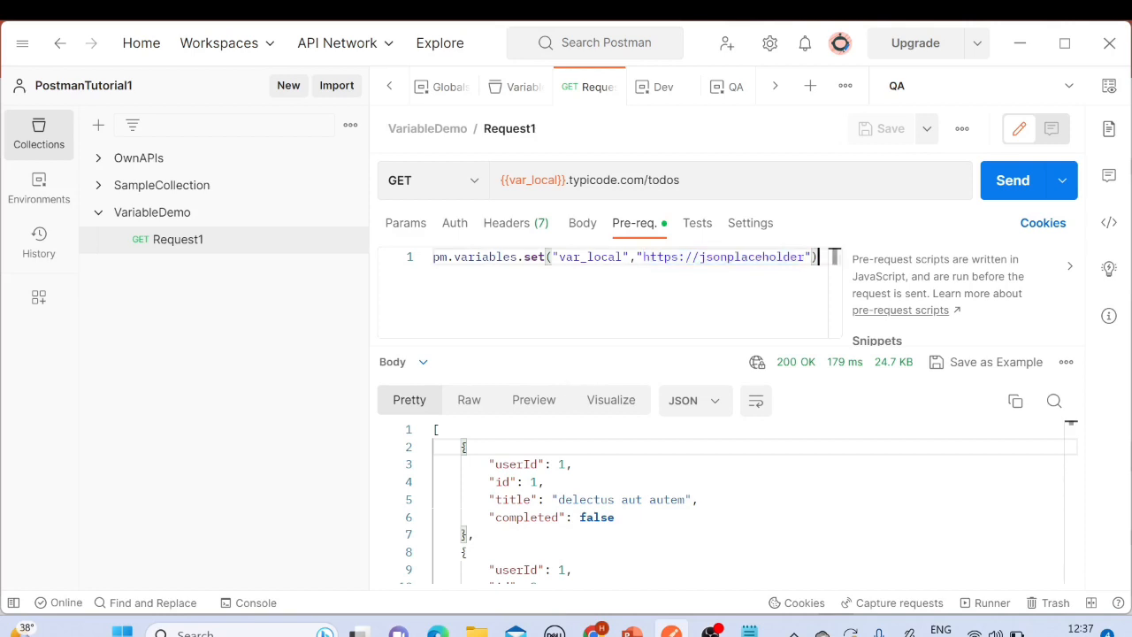
Step: Switch to PowerPoint, open the Types of Variables in Postman slide and highlight its list of variable types
click(632, 630)
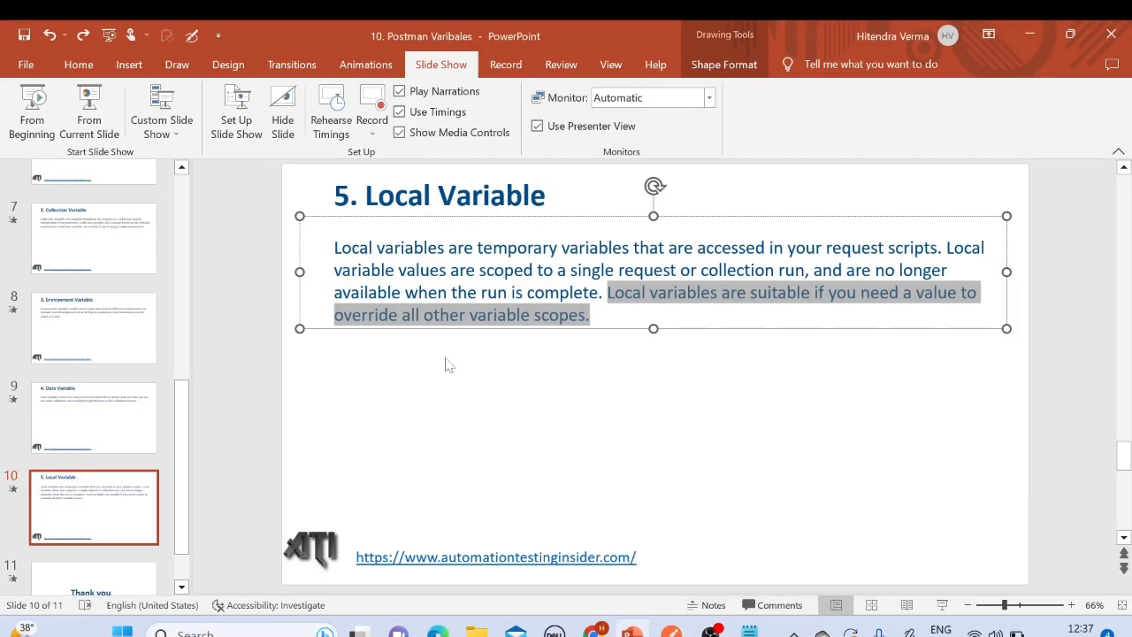
scroll(92, 339, up, 5)
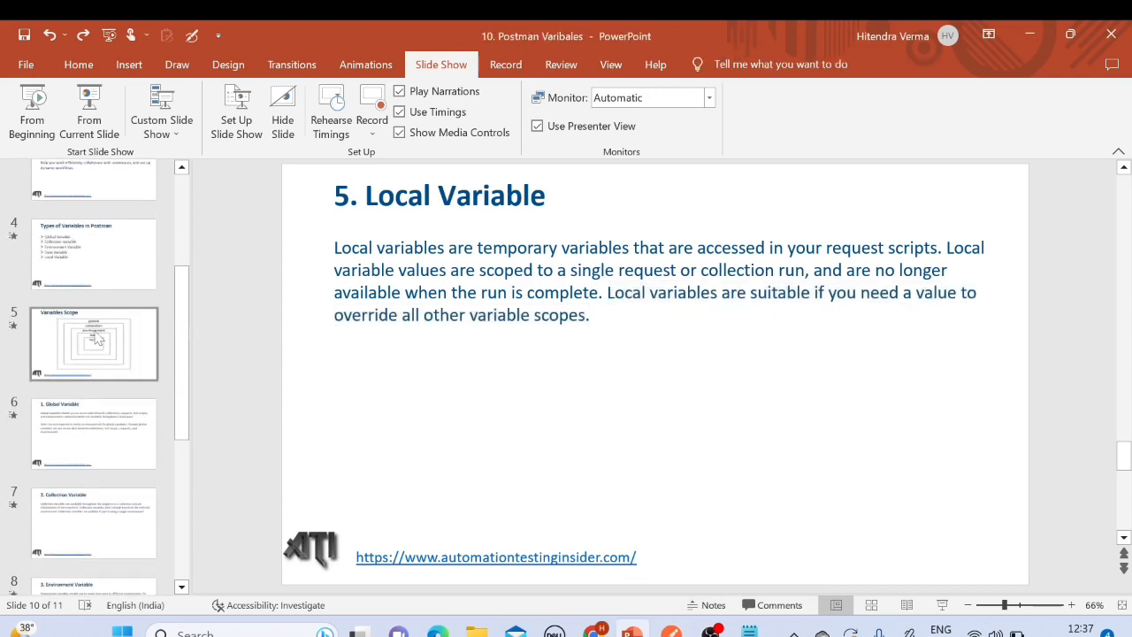
click(93, 257)
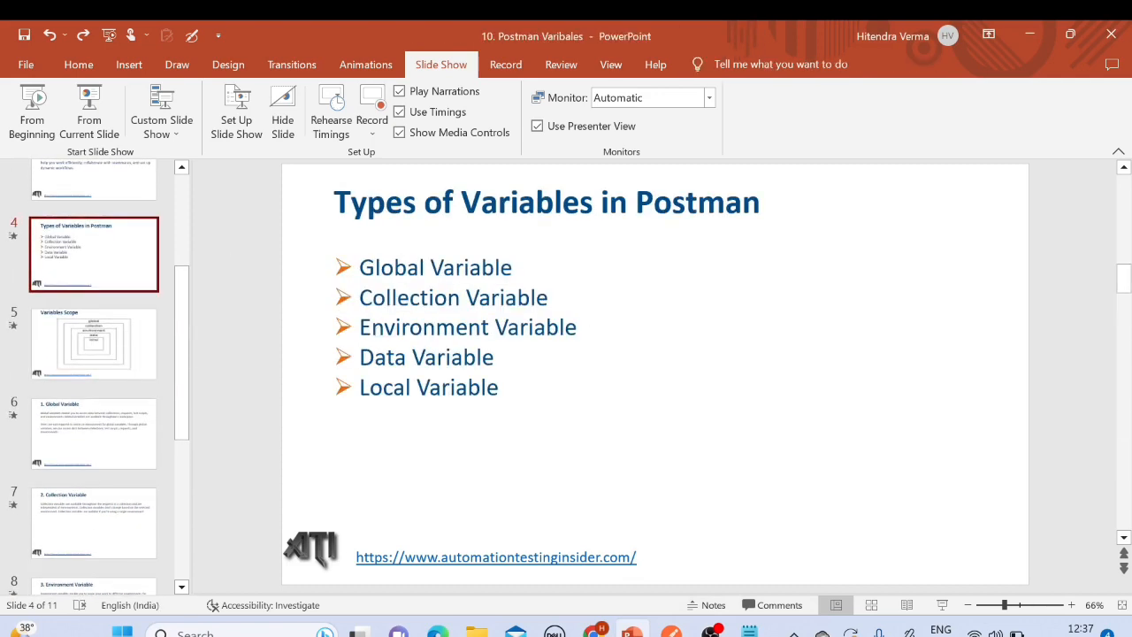
drag(361, 357, 494, 357)
click(501, 388)
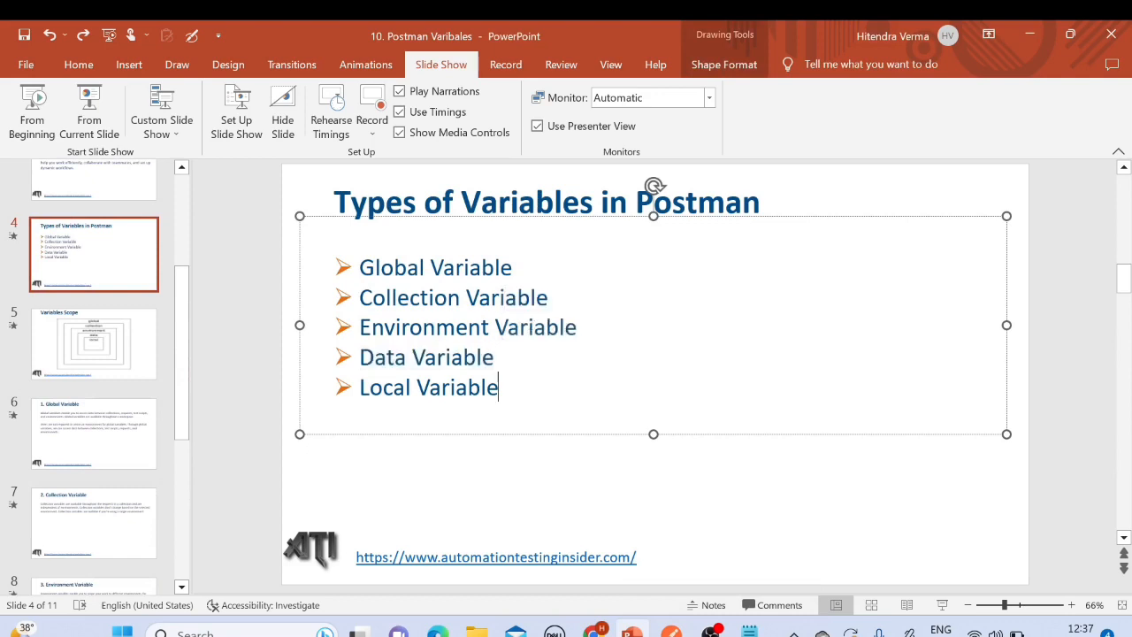
drag(359, 268, 505, 463)
click(506, 466)
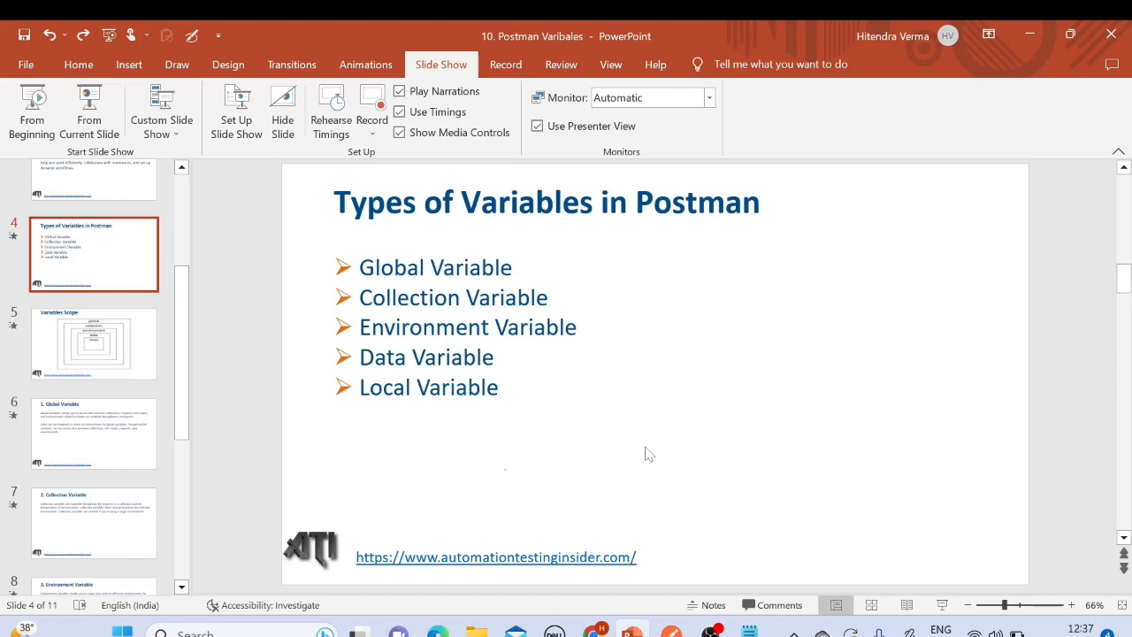
Step: Switch back to Postman
click(671, 631)
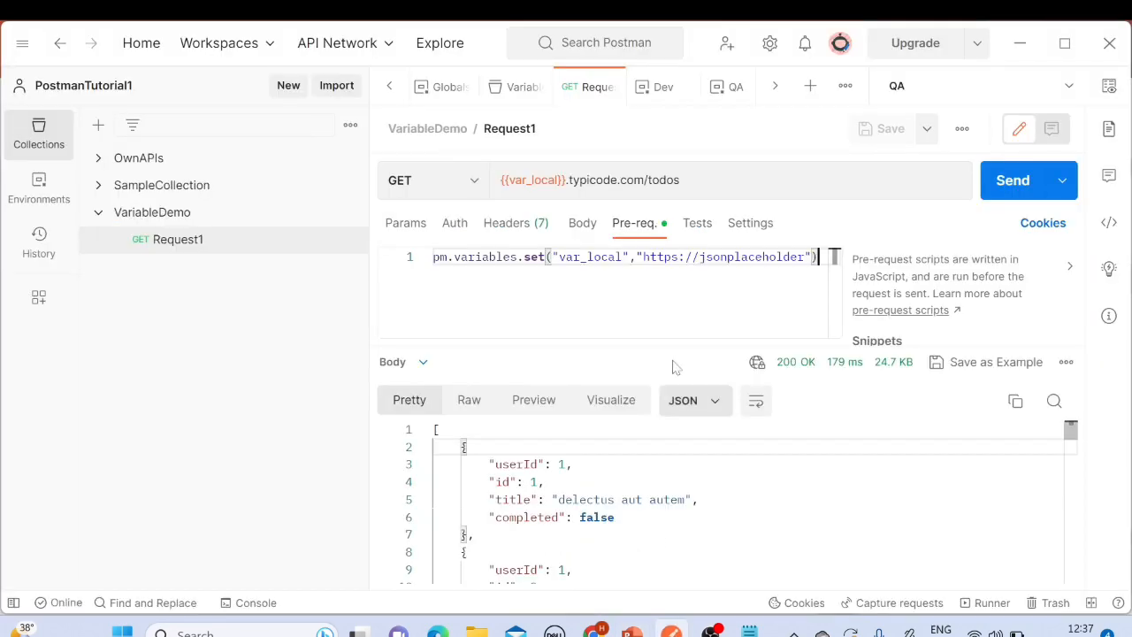